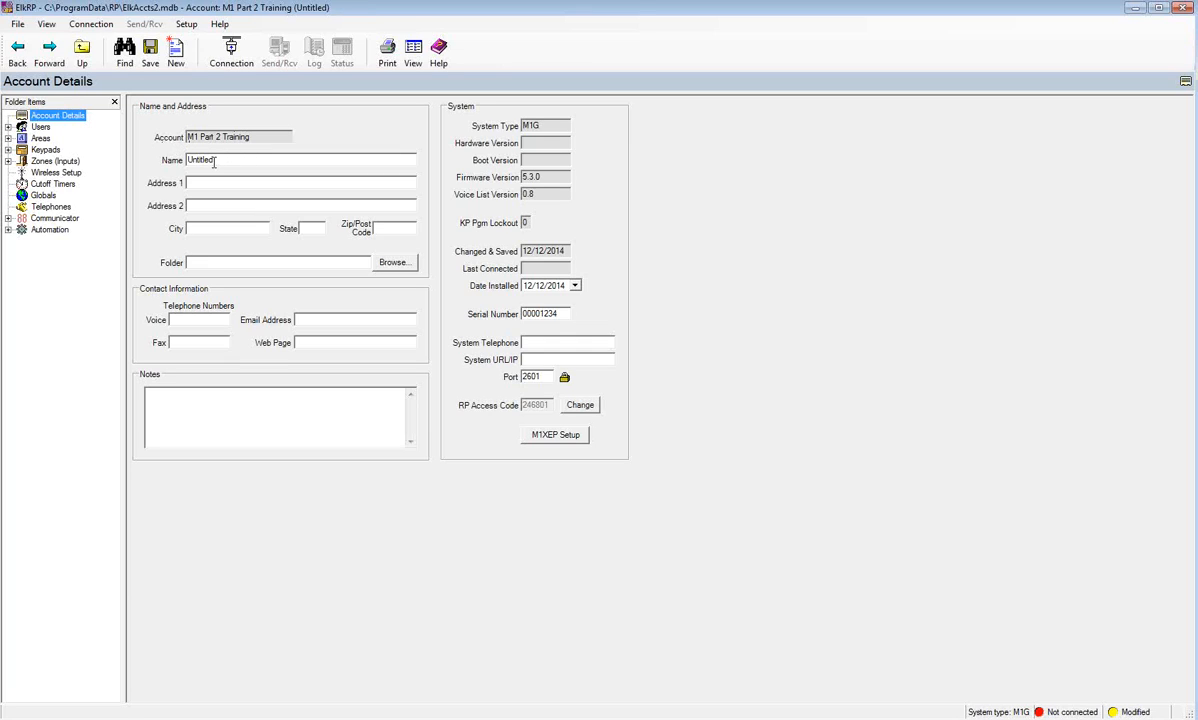
# - Open the M1XEP Setup dialog at its Introduction page with 13 numbered setup steps
pyautogui.click(201, 186)
pyautogui.click(560, 436)
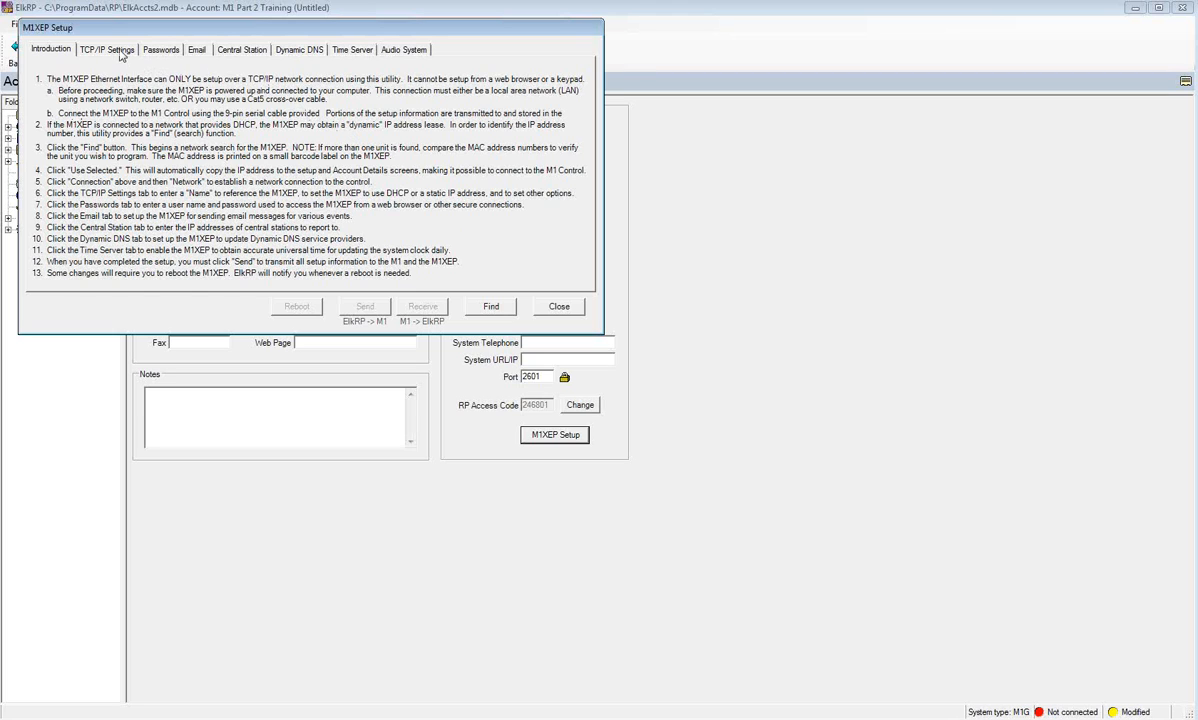
# - Show the TCP/IP Settings page with static IP 192.168.0.251 and secure port 2601
pyautogui.click(120, 55)
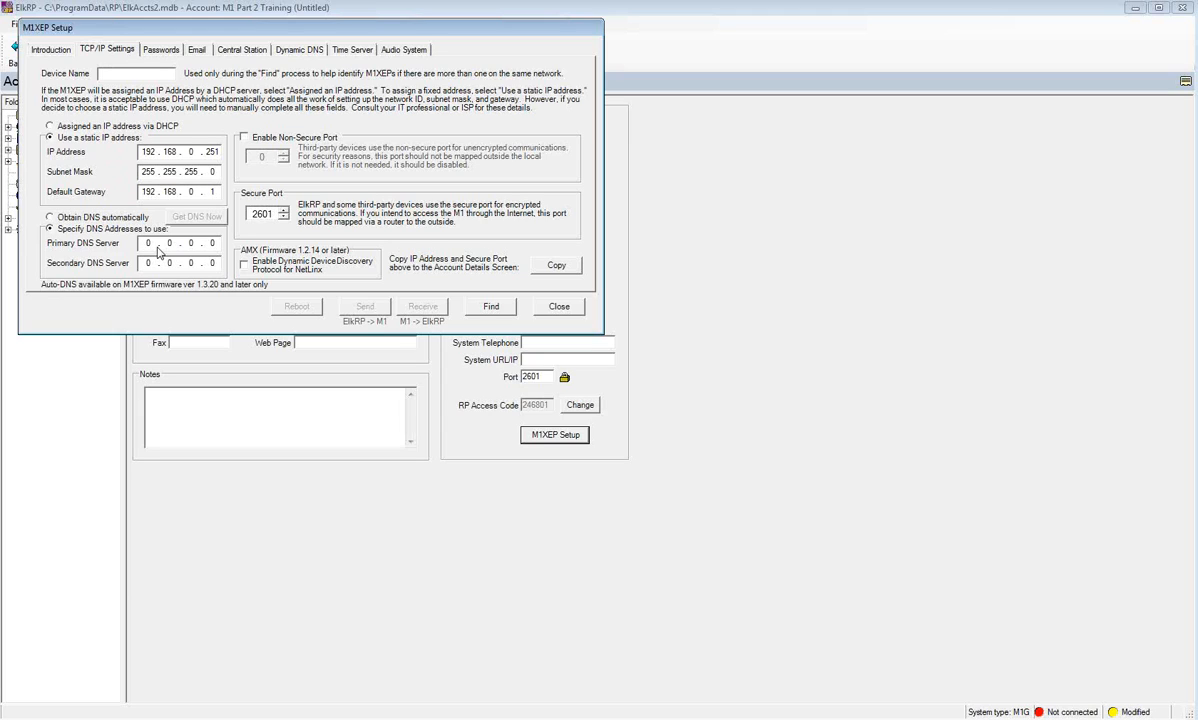
# - Show the Passwords page with its eight empty web-login user name and password rows
pyautogui.click(159, 51)
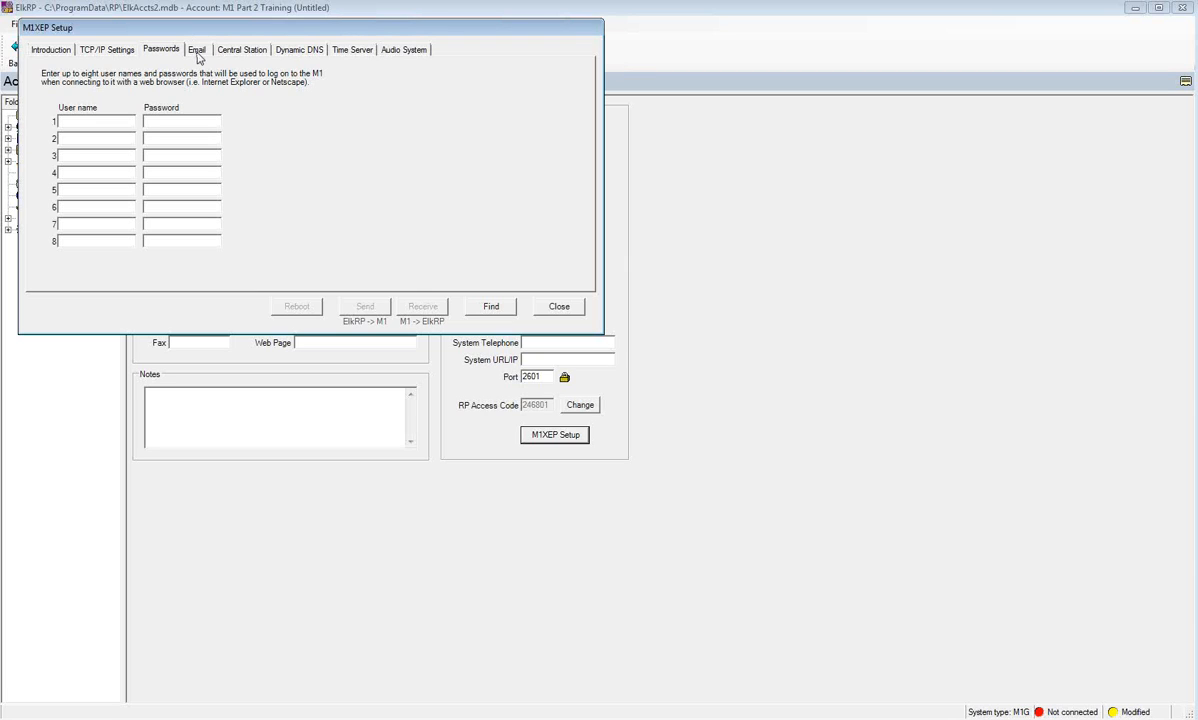
# - Review the M1XEP Email page, then the Central Station page showing no IP Central Stations enabled
pyautogui.click(197, 52)
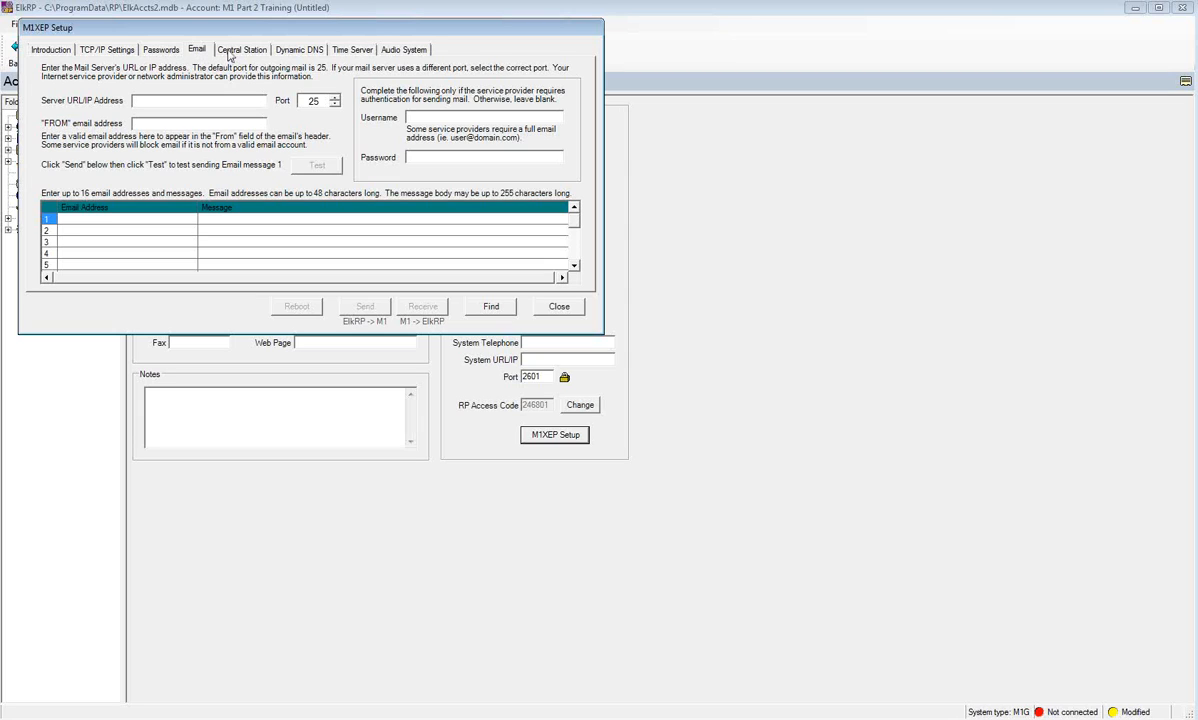
pyautogui.click(229, 56)
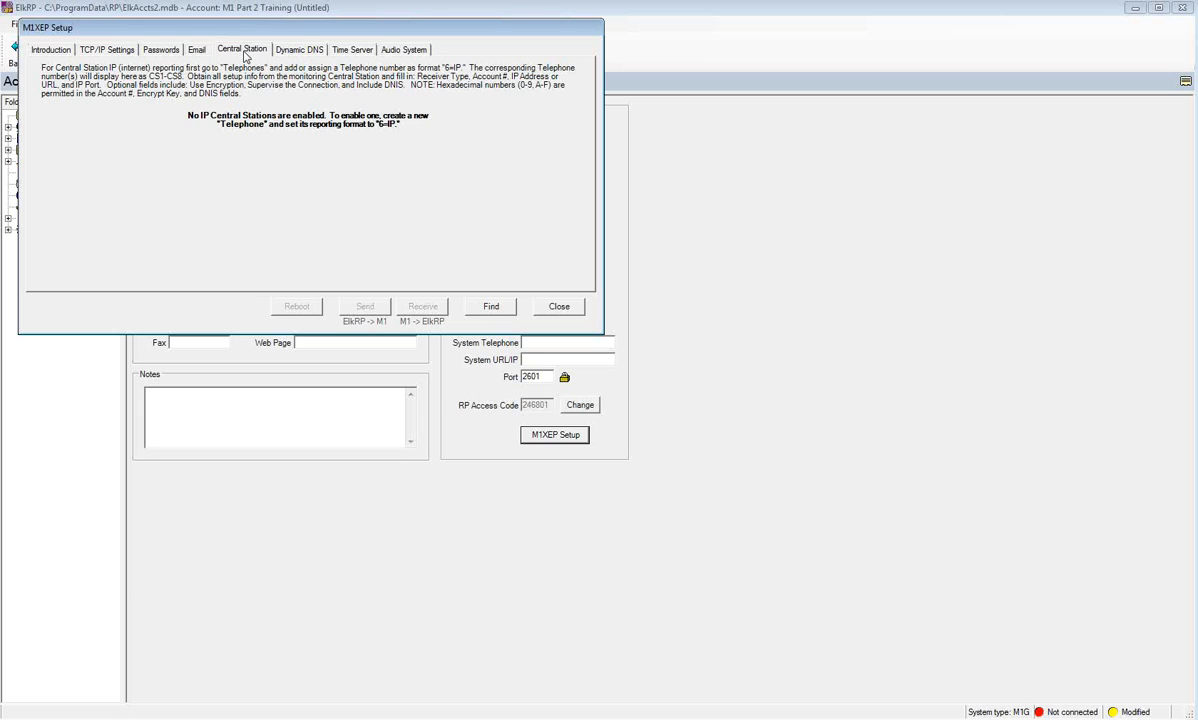
# - Review the Dynamic DNS page, then the Time Server page with its 12:00 AM update time
pyautogui.click(293, 52)
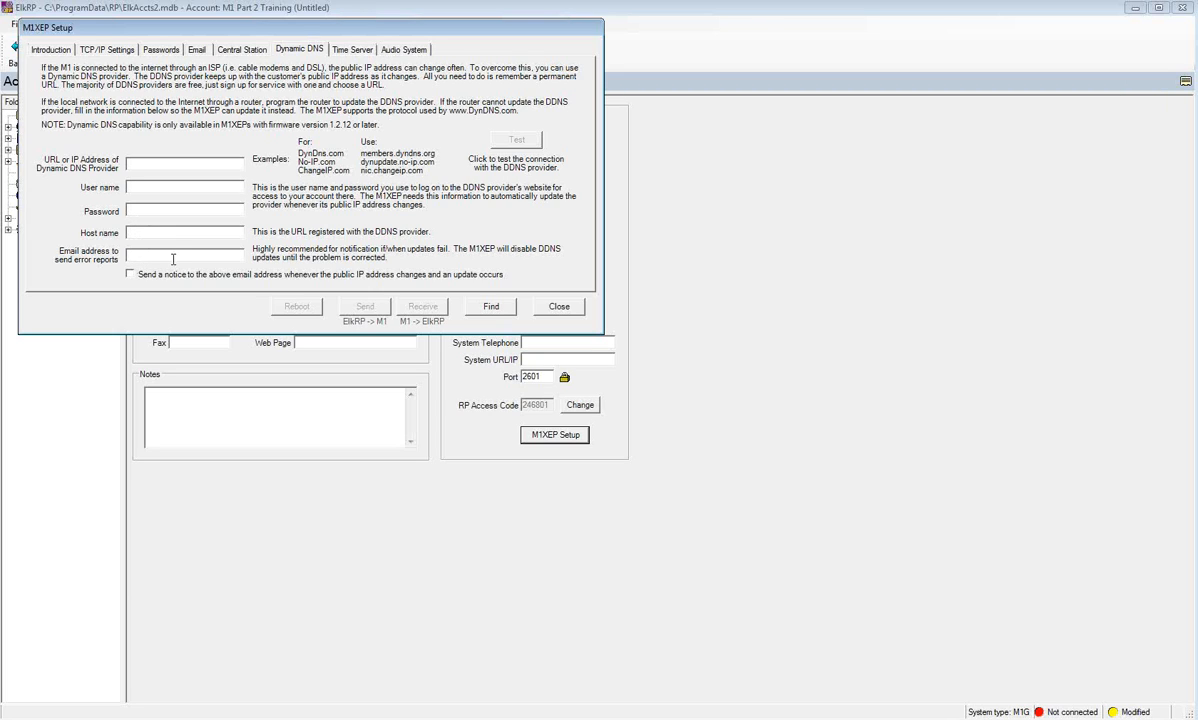
pyautogui.click(364, 55)
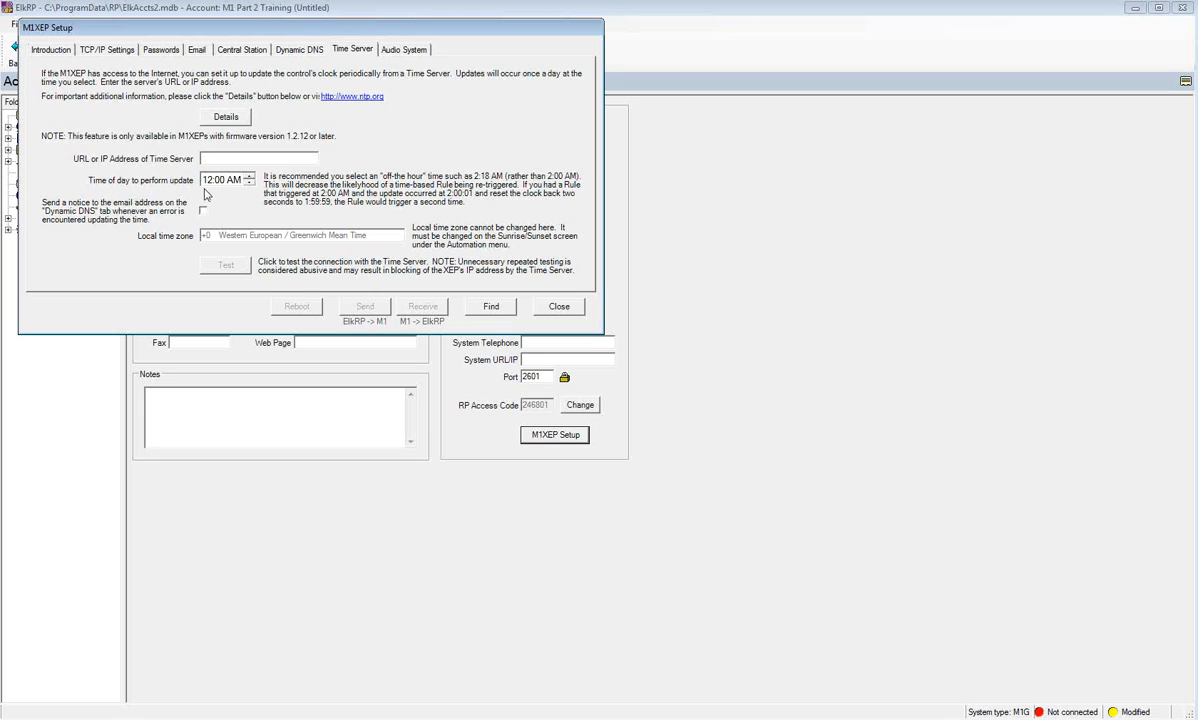
# - Show the Audio System page, where the audio controller is set to None
pyautogui.click(402, 54)
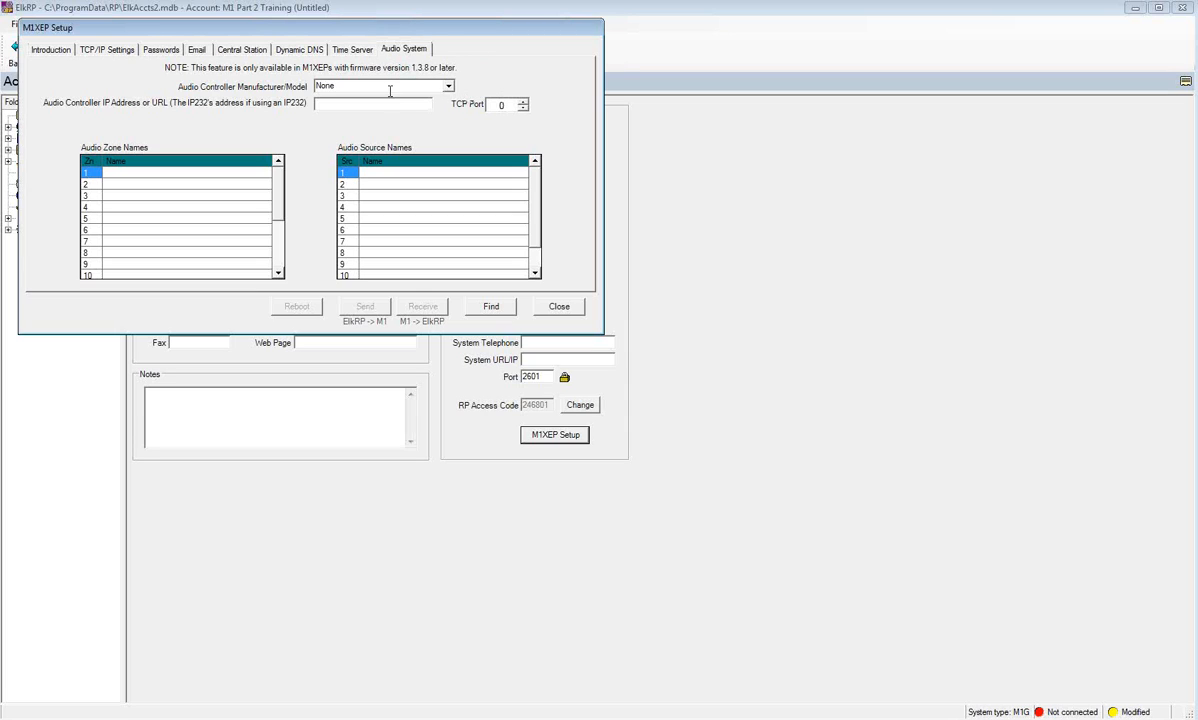
# - Close the M1XEP Setup dialog to return to the M1 Part 2 Training account details
pyautogui.click(559, 308)
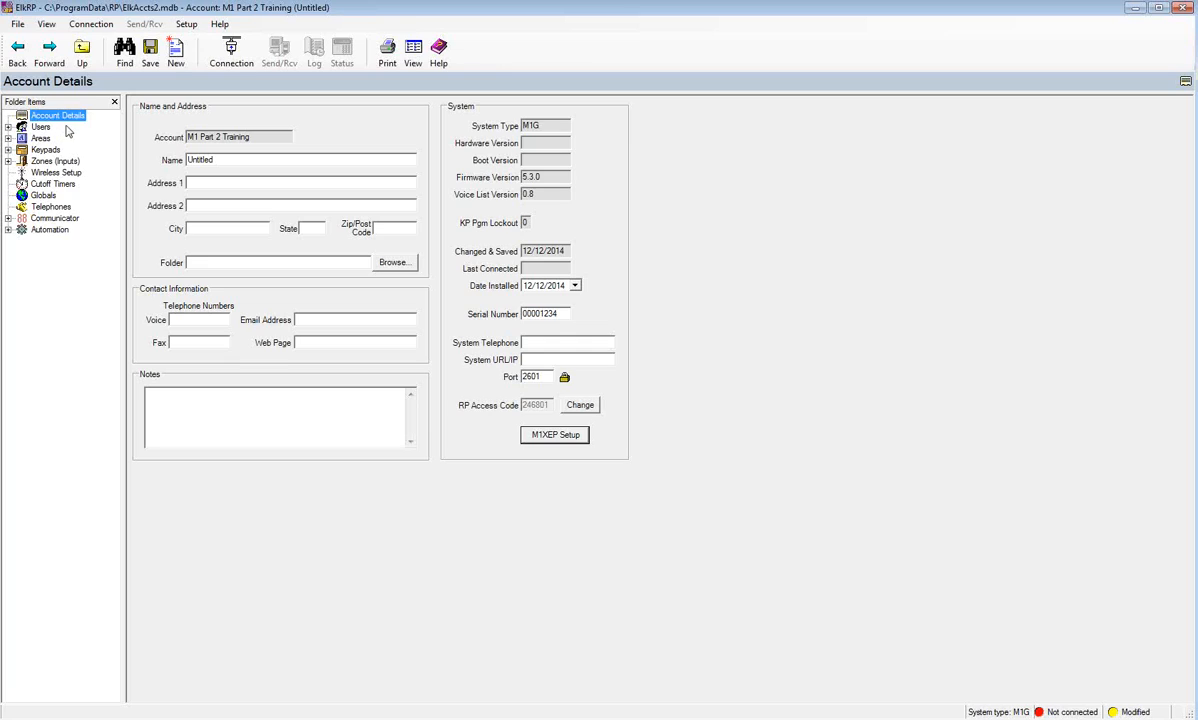
# - Expand Users and open User 001, named USER 1 with areas 1–8
pyautogui.click(8, 128)
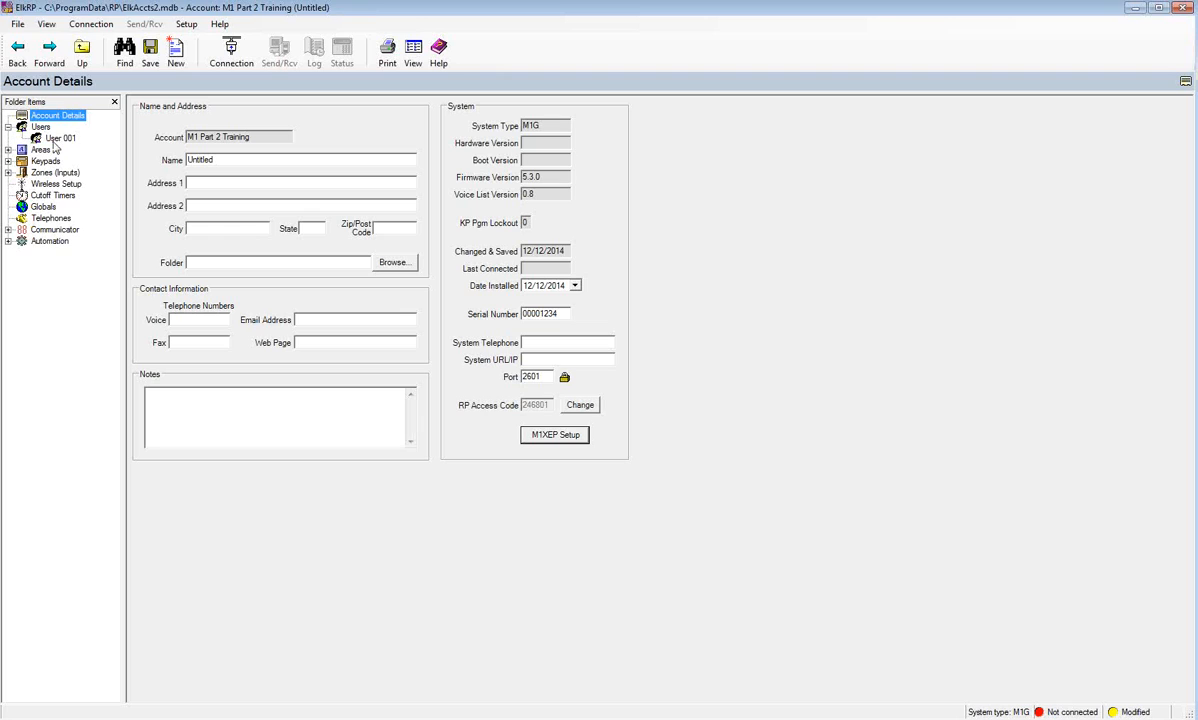
pyautogui.click(54, 142)
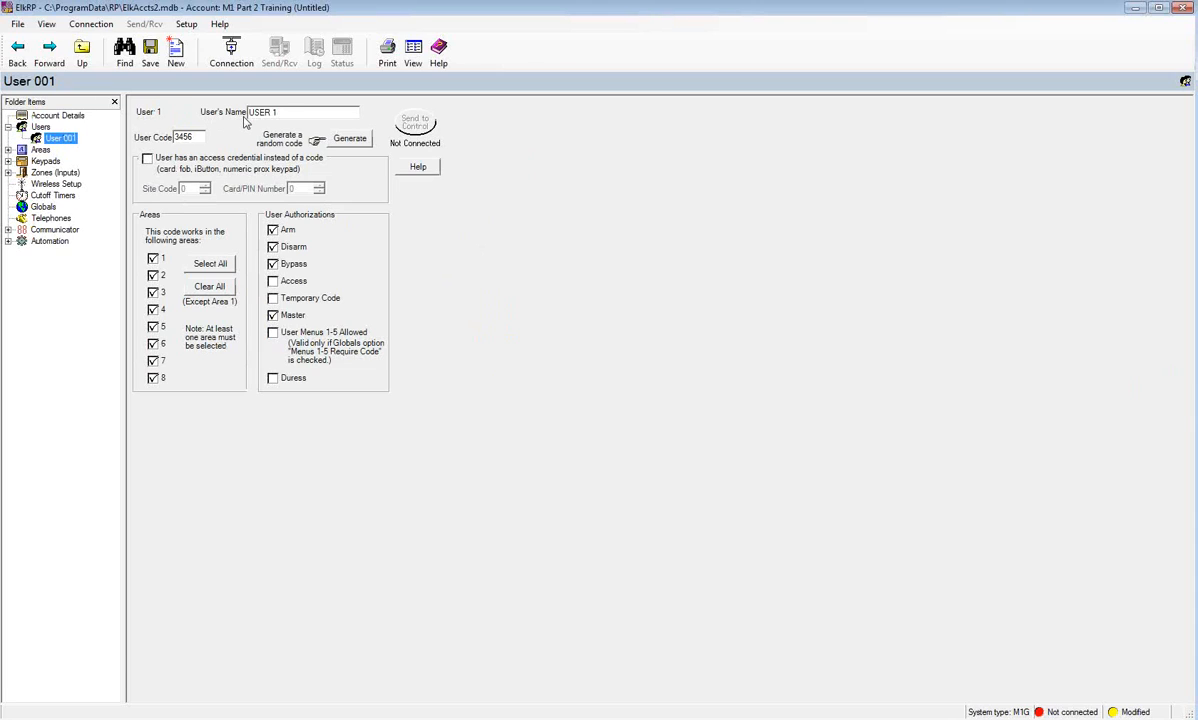
# - Replace User 001's name USER 1 with the user's full name and view the Users list
pyautogui.moveTo(286, 112); pyautogui.dragTo(243, 118)
pyautogui.write('John Smith')
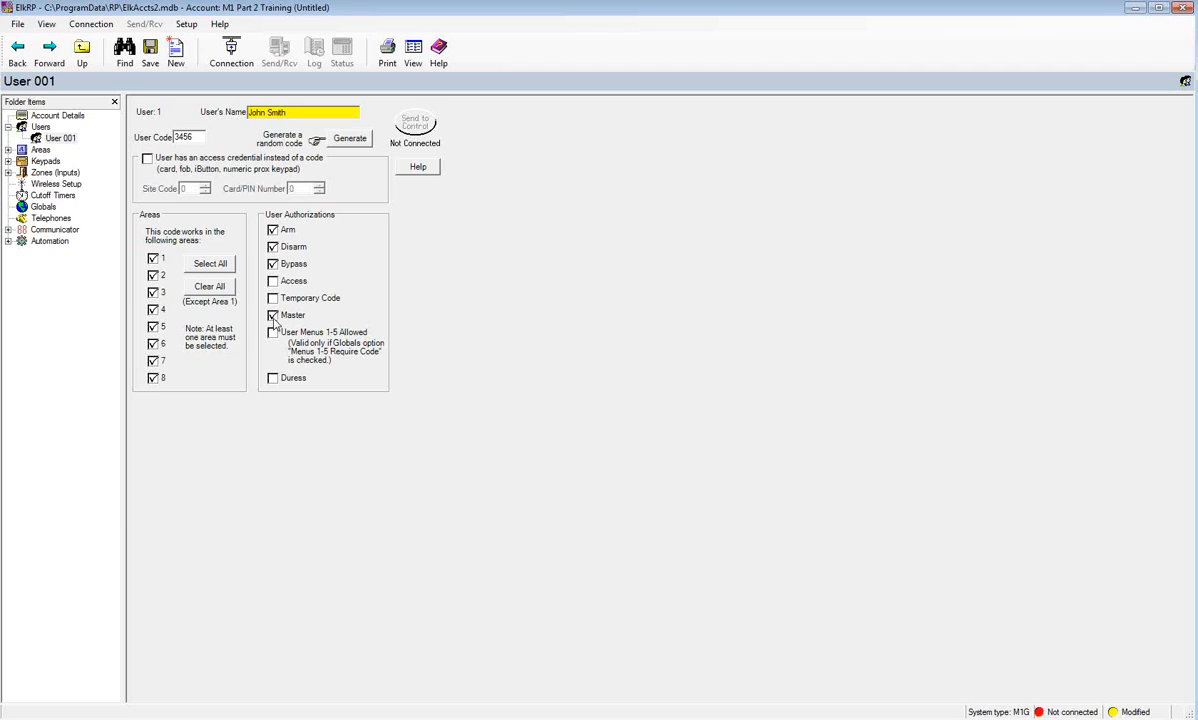
pyautogui.click(42, 127)
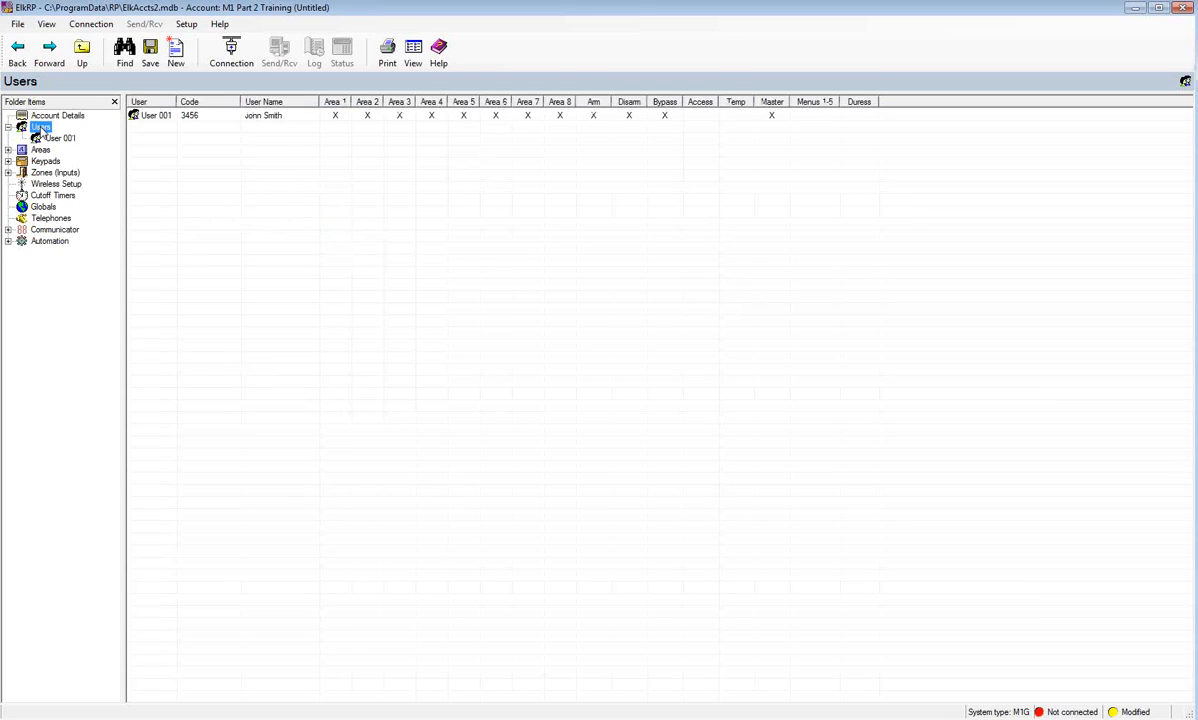
# - Add one new user numbered 2 with custom values and open User 002's settings
pyautogui.rightClick(43, 131)
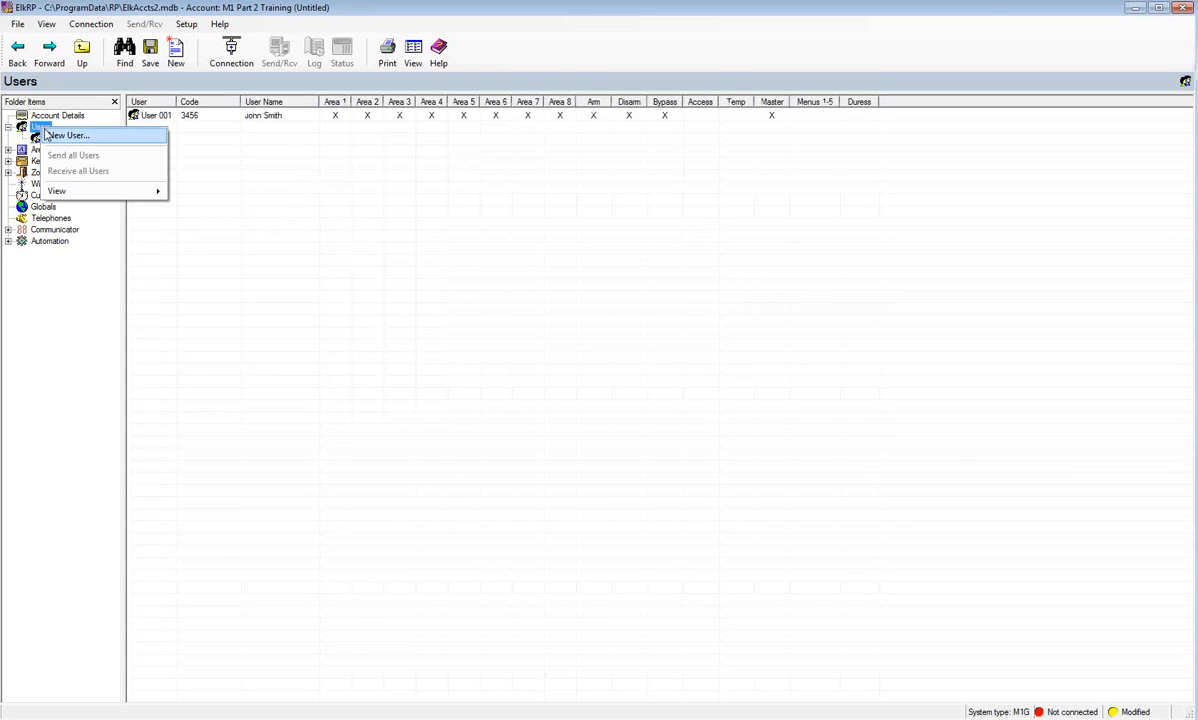
pyautogui.click(50, 138)
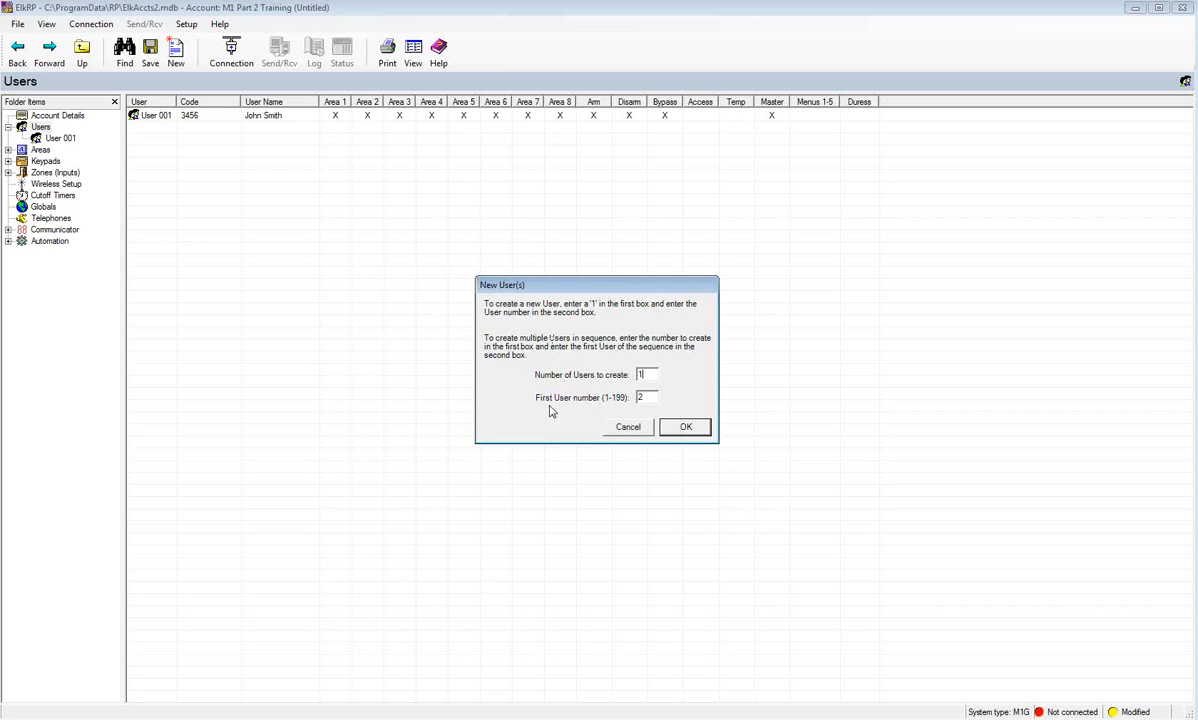
pyautogui.click(686, 427)
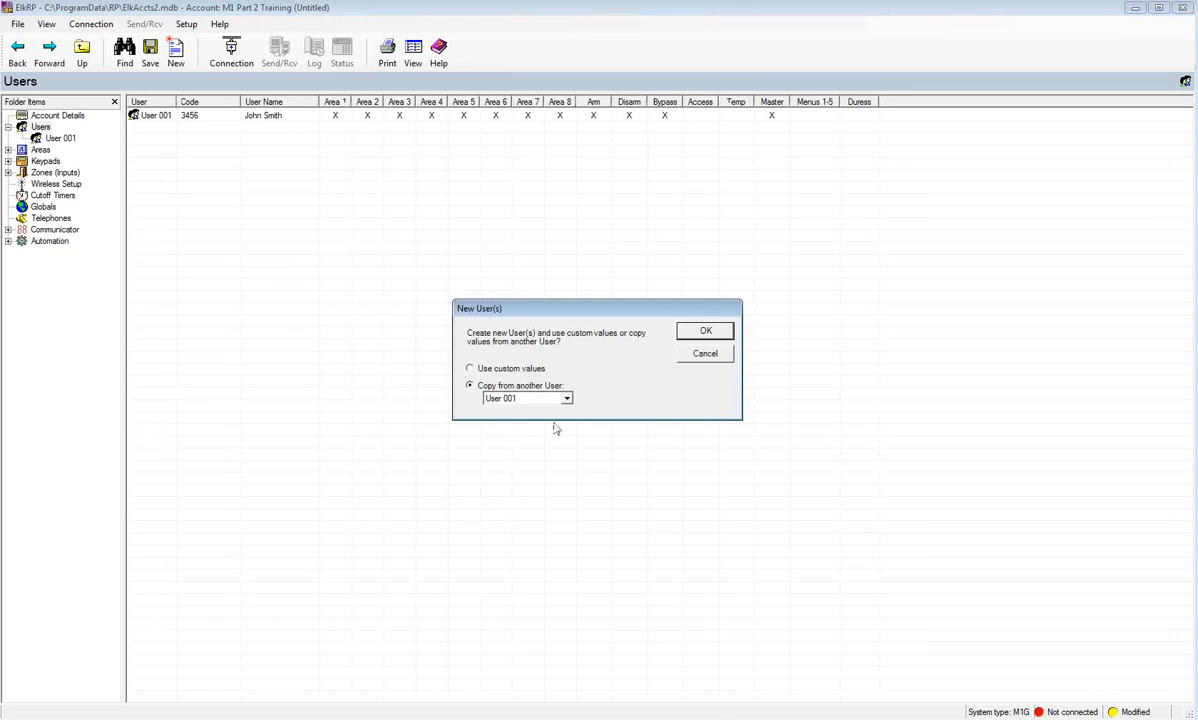
pyautogui.click(472, 370)
pyautogui.click(705, 332)
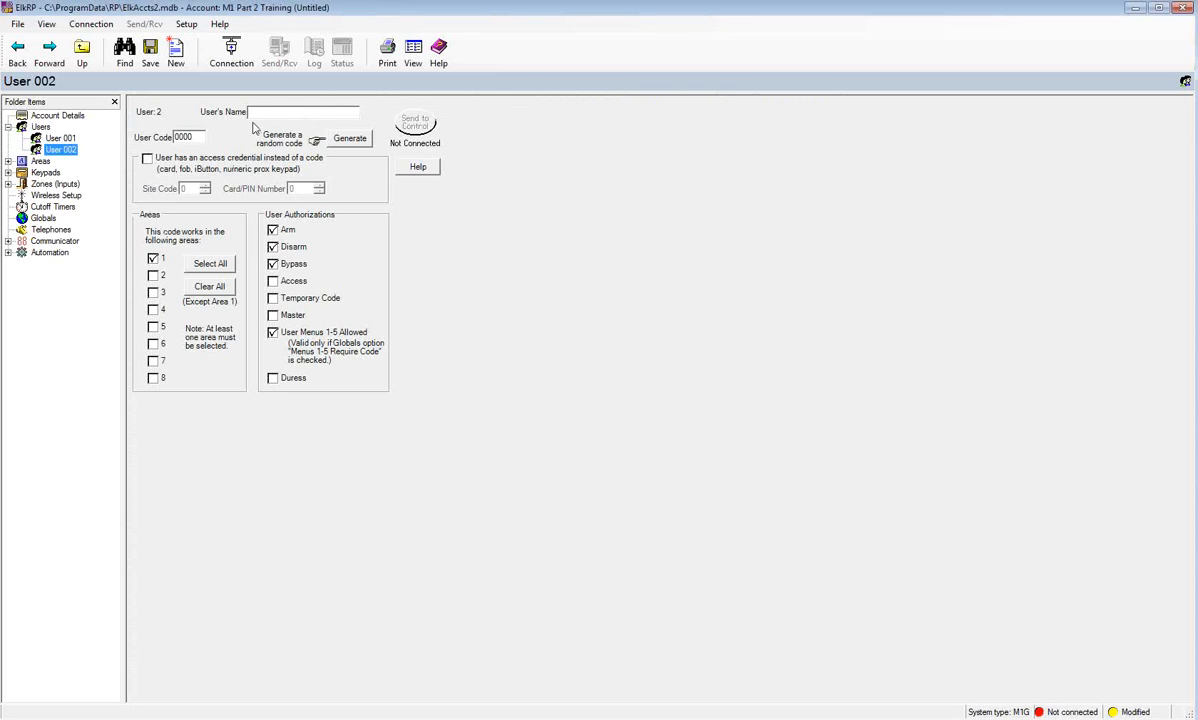
# - Enter User 002's full name and a new user code, and clear its User Menus 1-5 and Bypass authorizations
pyautogui.click(291, 117)
pyautogui.write('Jan')
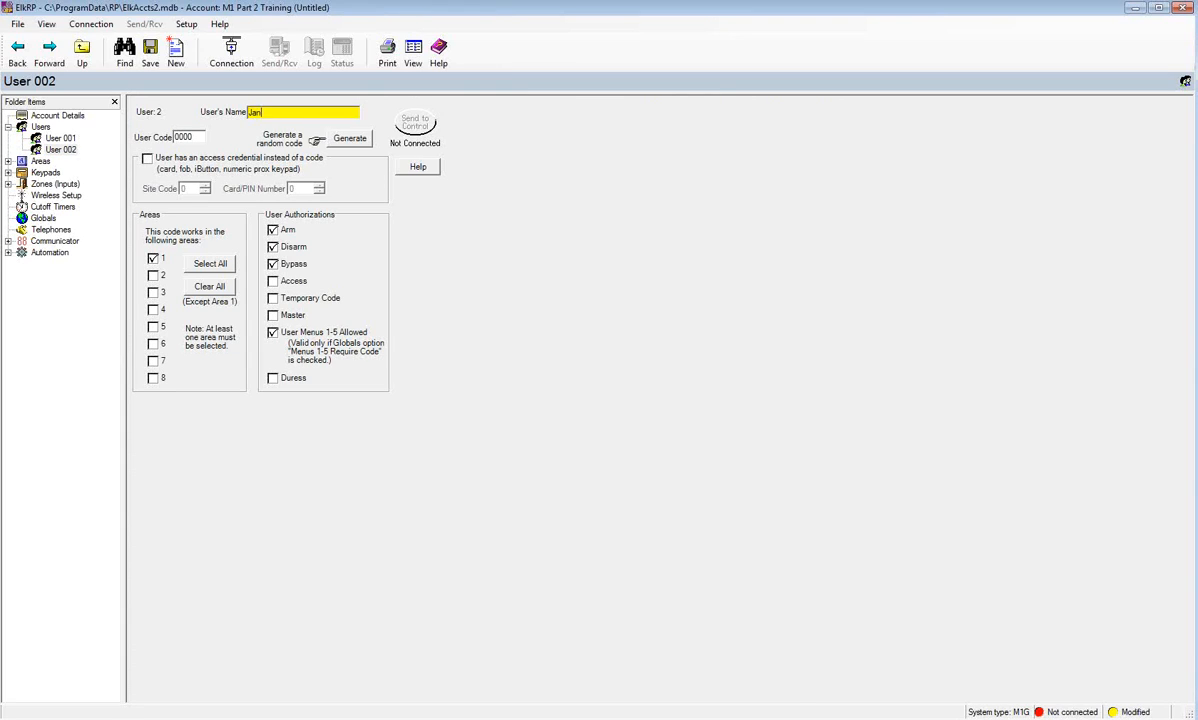
pyautogui.write('ie Smith')
pyautogui.click(176, 136)
pyautogui.write('1234')
pyautogui.click(273, 333)
pyautogui.click(272, 264)
# - Show the Users table listing User 001 and User 002, cancelling an extra New User dialog
pyautogui.click(41, 127)
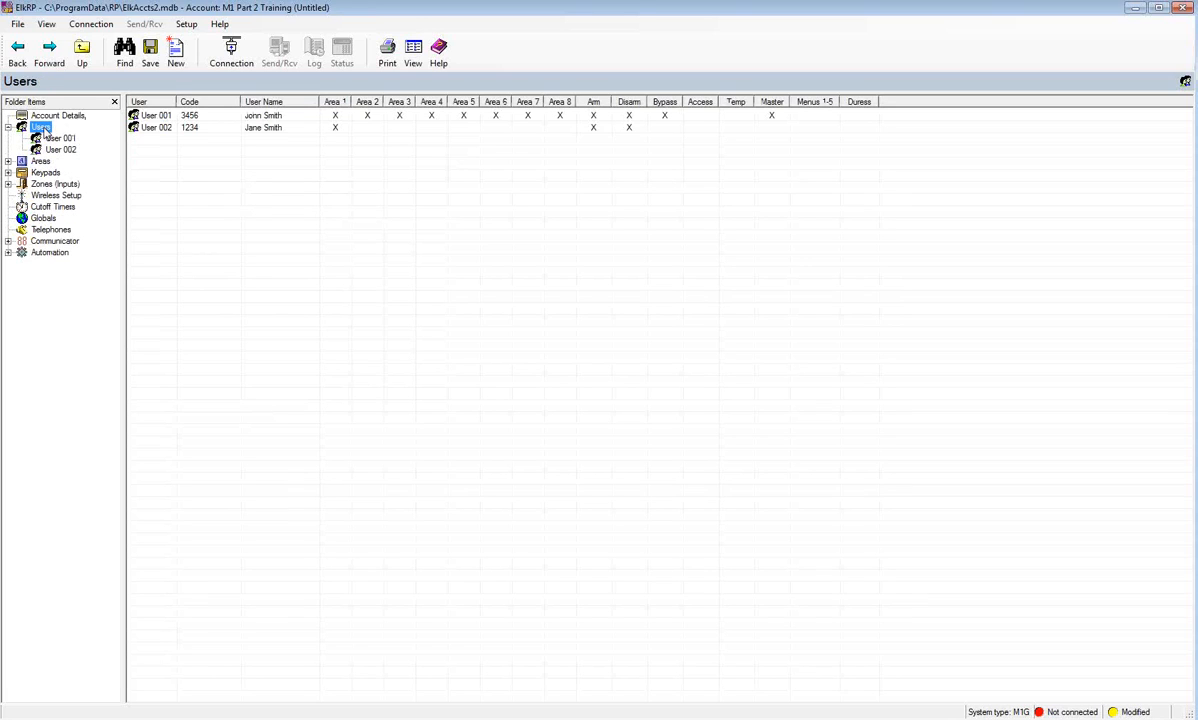
pyautogui.rightClick(43, 131)
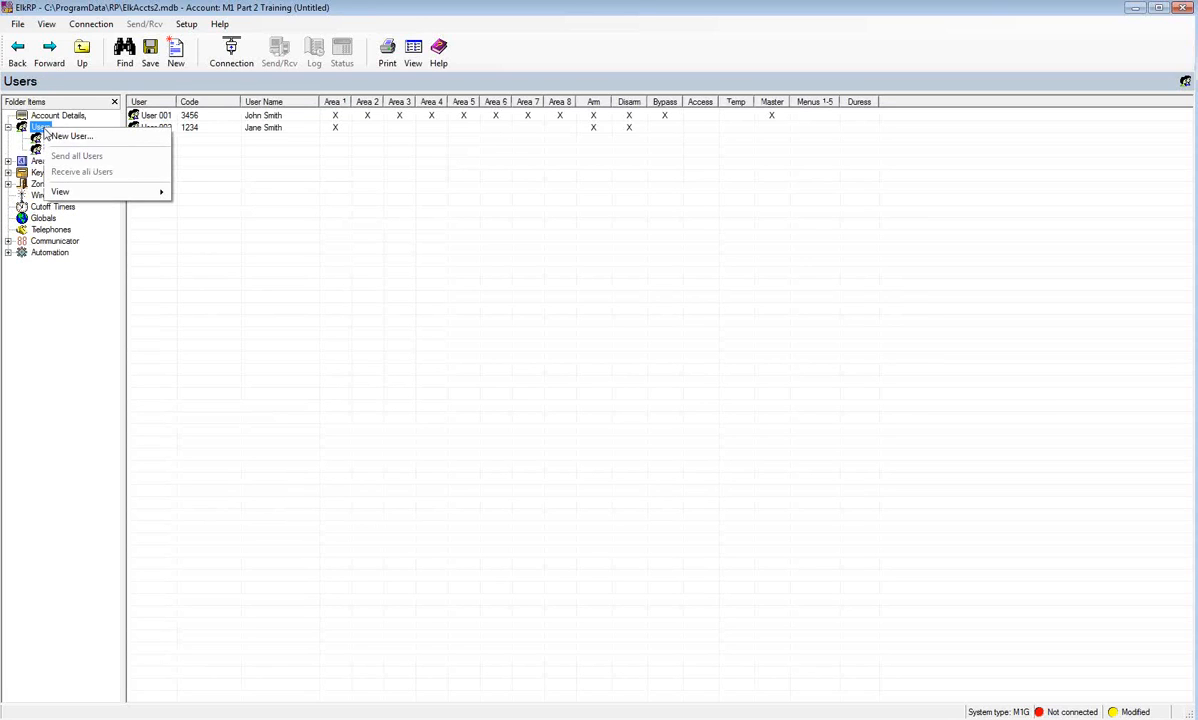
pyautogui.click(50, 137)
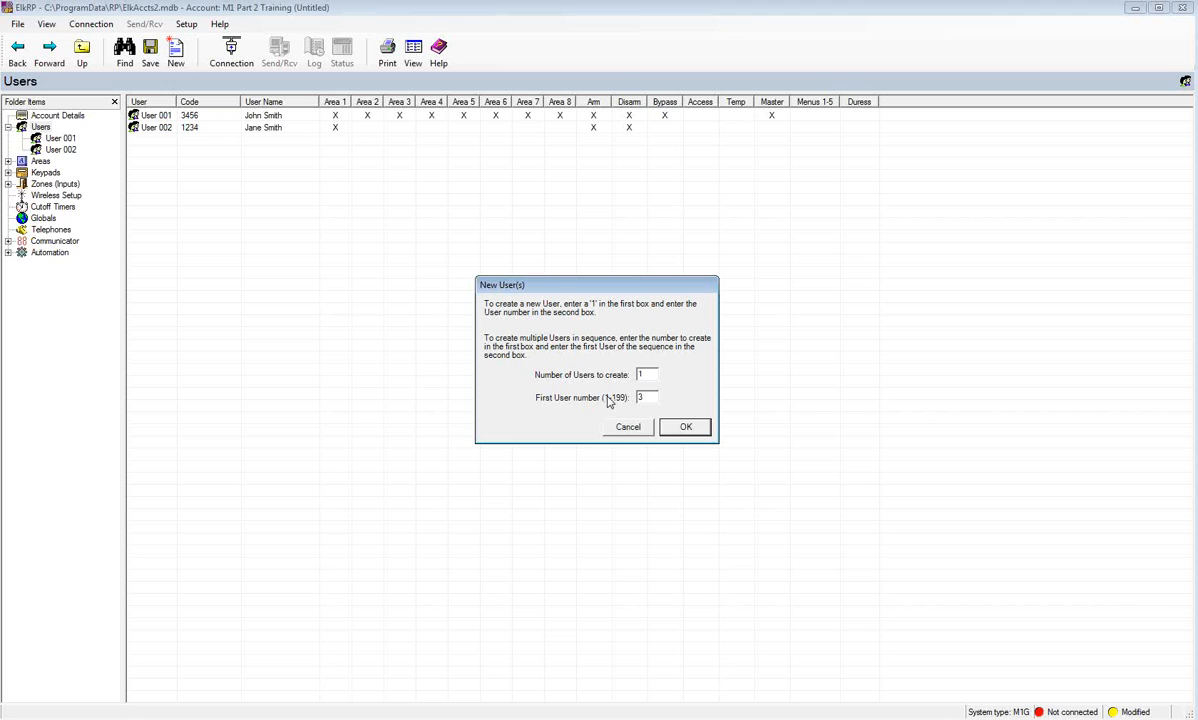
pyautogui.click(638, 429)
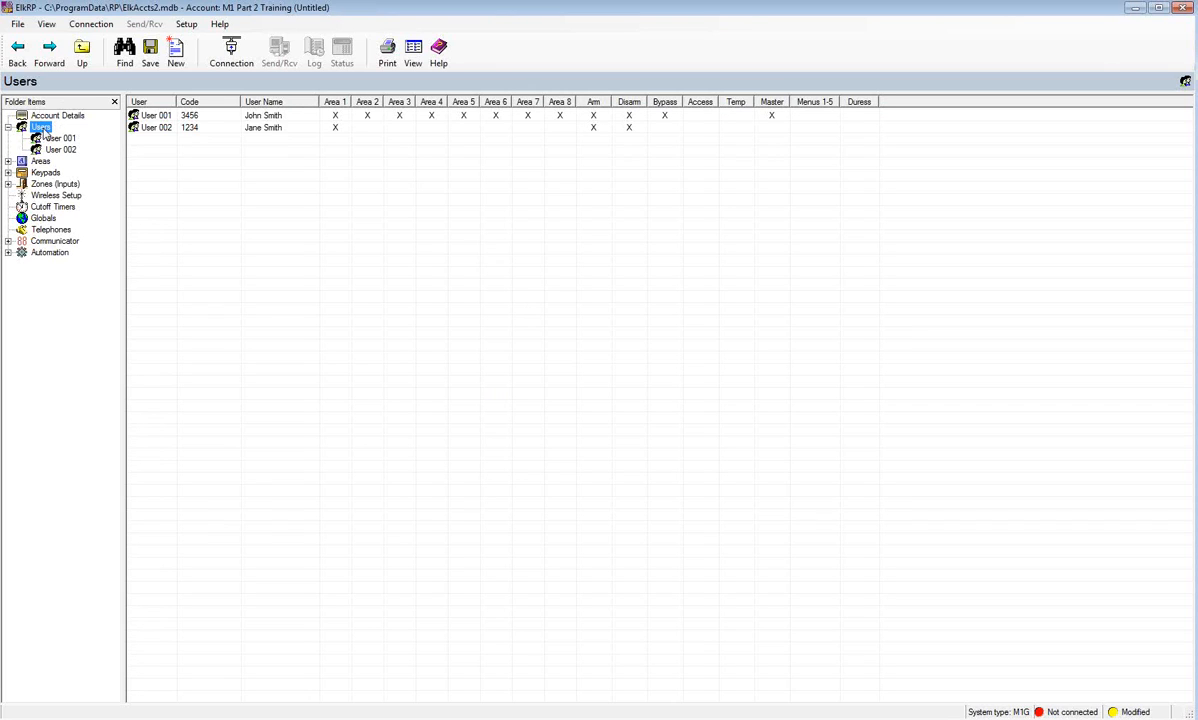
# - Collapse the Users branch and display the Areas table with Area 1
pyautogui.click(8, 127)
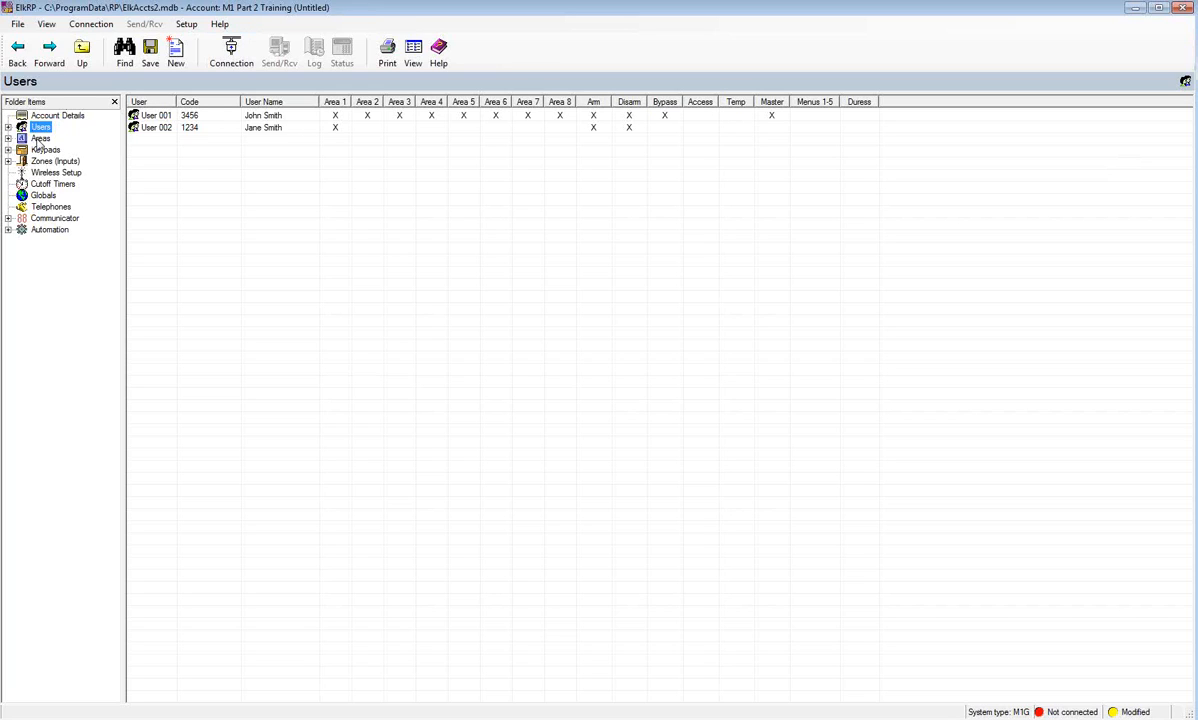
pyautogui.click(38, 140)
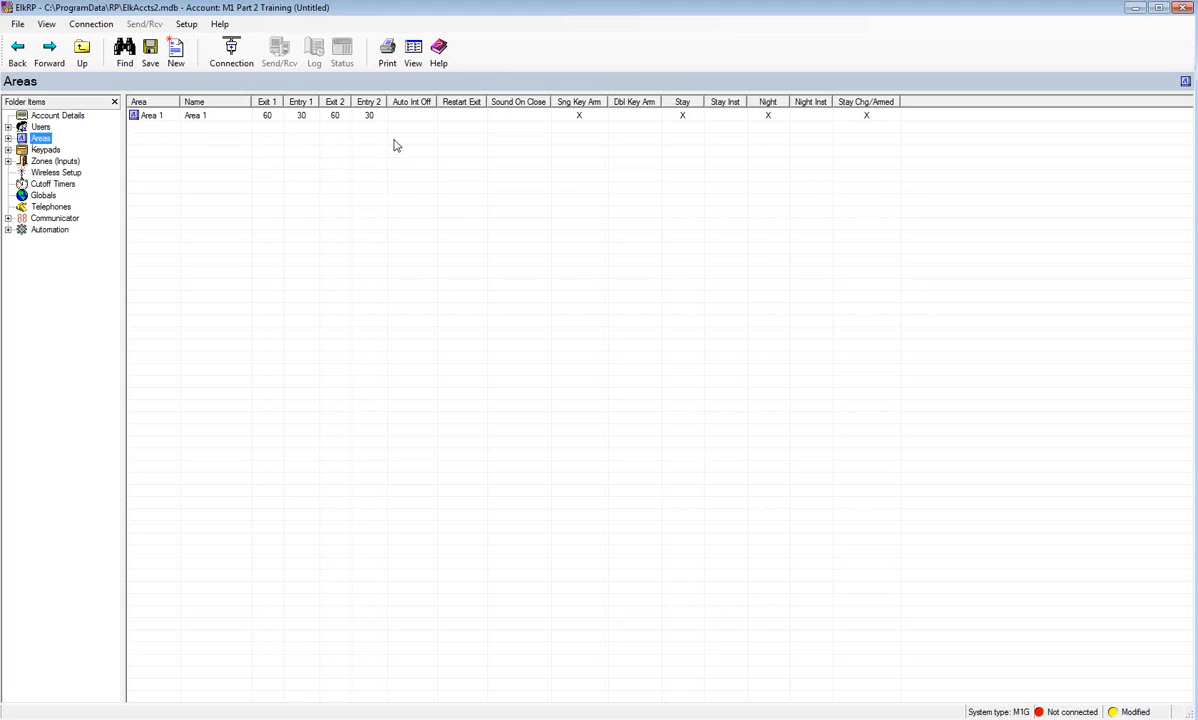
# - Add 2 new areas starting at Area 2, using custom values instead of copying Area 1
pyautogui.rightClick(45, 140)
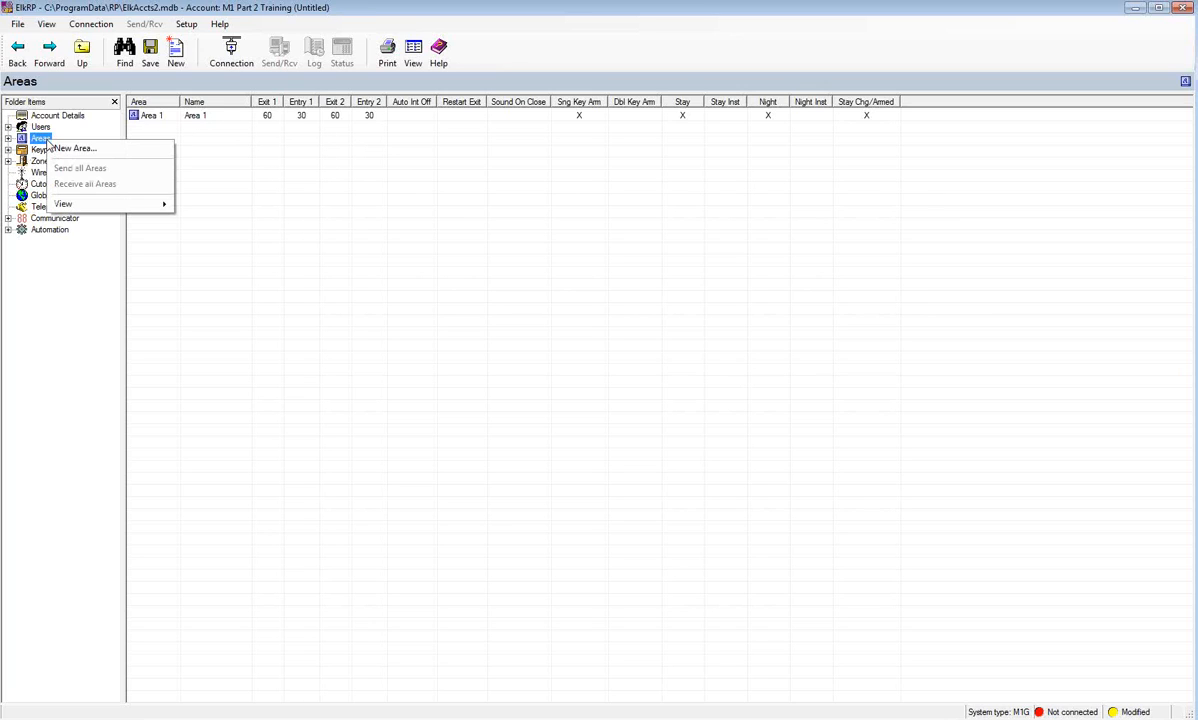
pyautogui.click(66, 148)
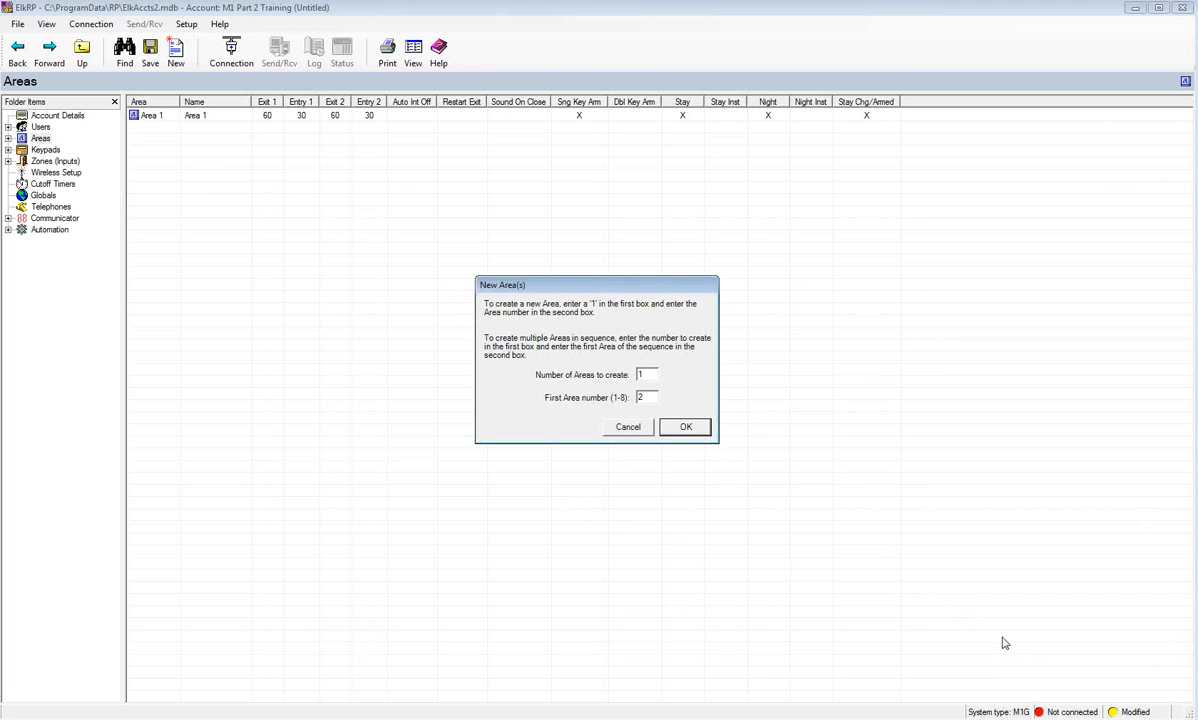
pyautogui.moveTo(649, 375); pyautogui.dragTo(636, 376)
pyautogui.write('2')
pyautogui.click(689, 428)
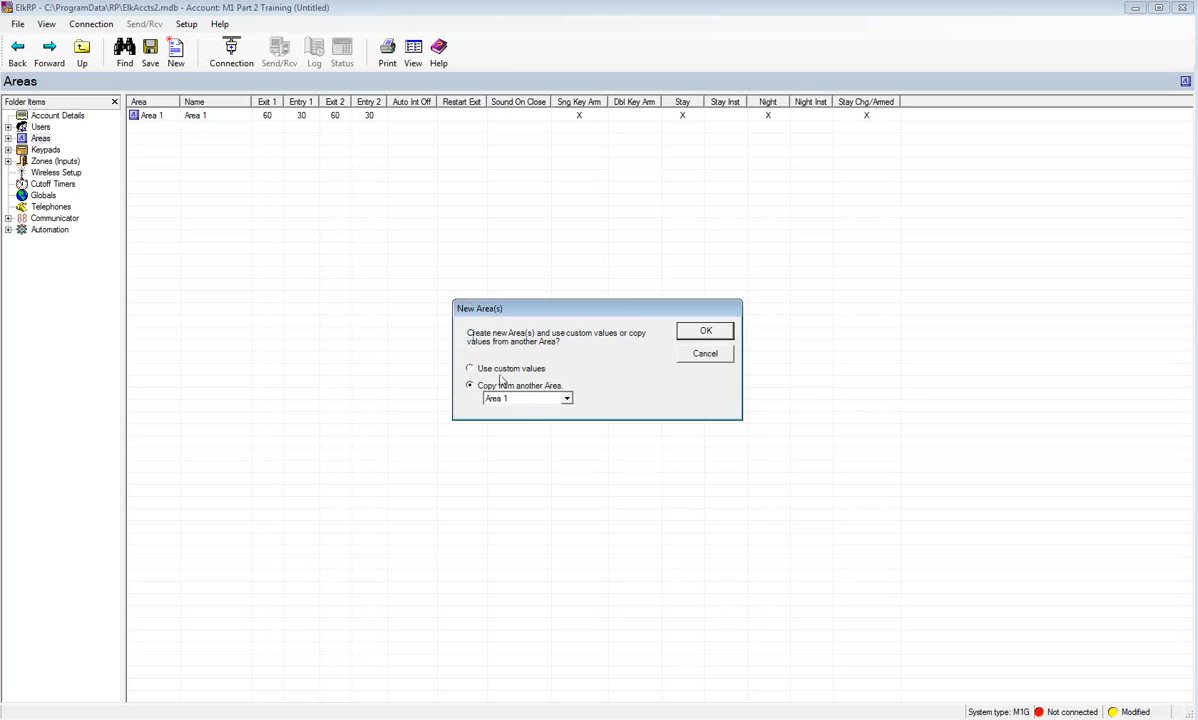
pyautogui.click(471, 369)
# - Create Areas 2 and 3 and enter 'Guest House' as Area 2's name
pyautogui.click(716, 333)
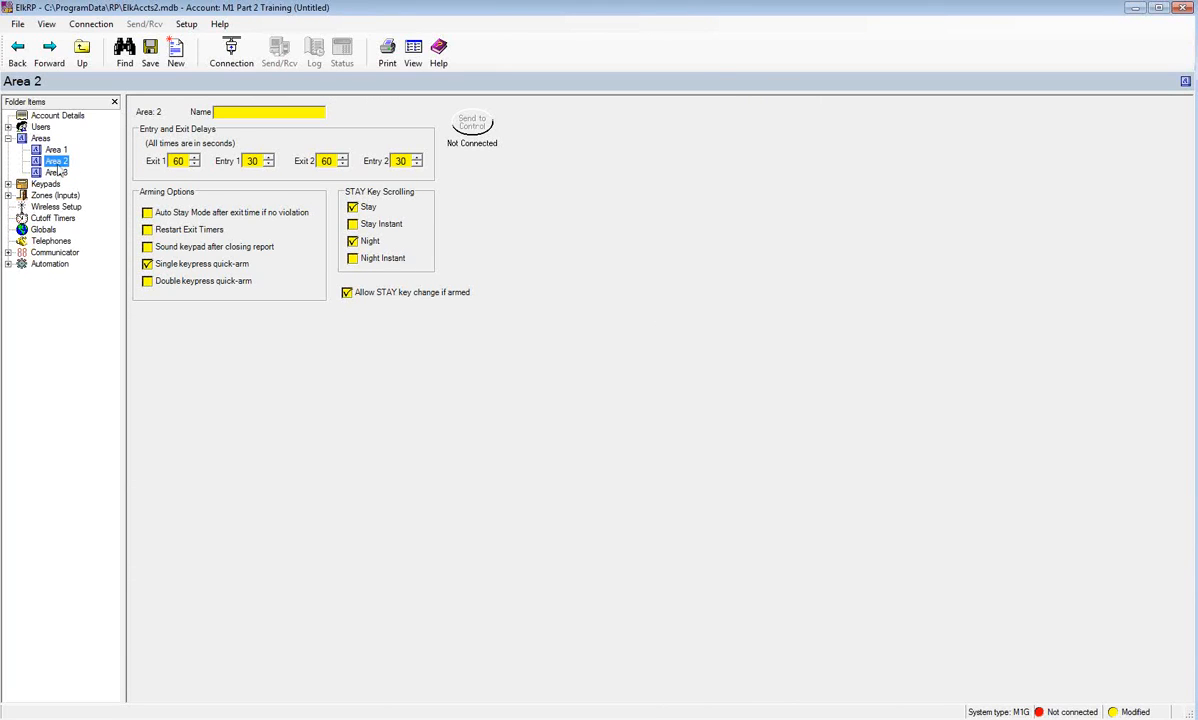
pyautogui.click(232, 114)
pyautogui.click(243, 113)
pyautogui.write('Guest House')
# - Make Area 2's STAY key scroll through Stay and Stay Instant, removing Night
pyautogui.click(187, 265)
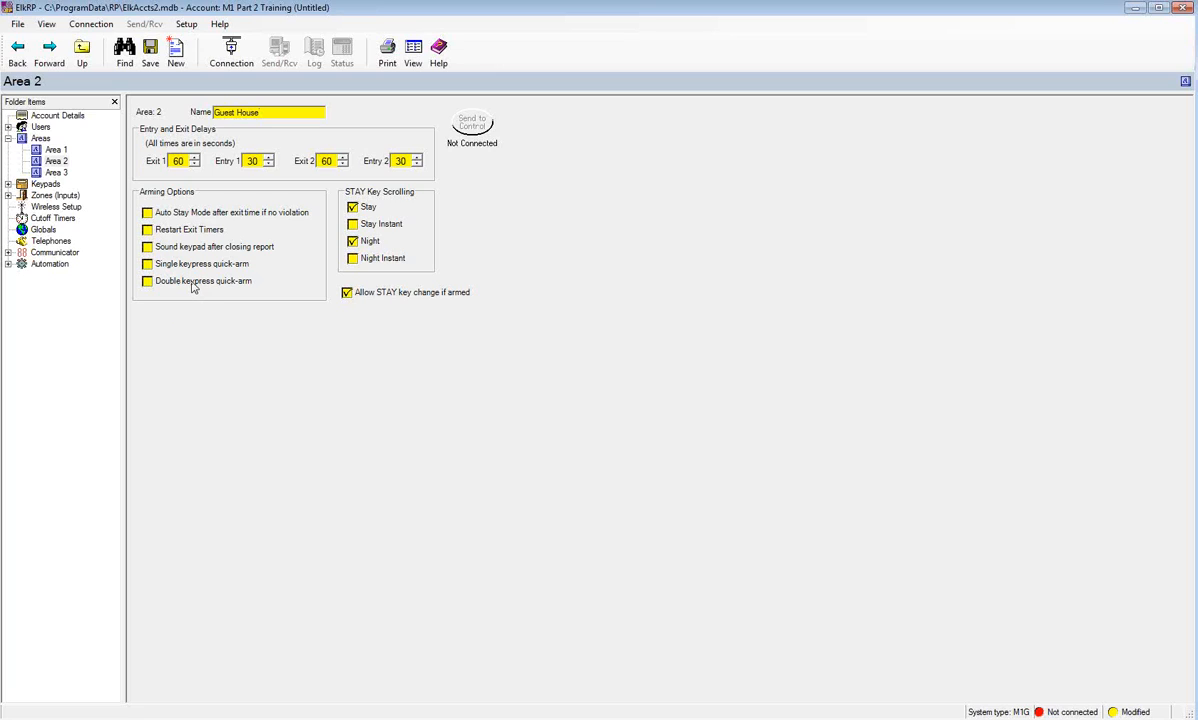
pyautogui.click(149, 264)
pyautogui.click(352, 242)
pyautogui.click(353, 225)
# - Collapse the Areas branch and show the Keypads table listing only Keypad 01
pyautogui.click(42, 138)
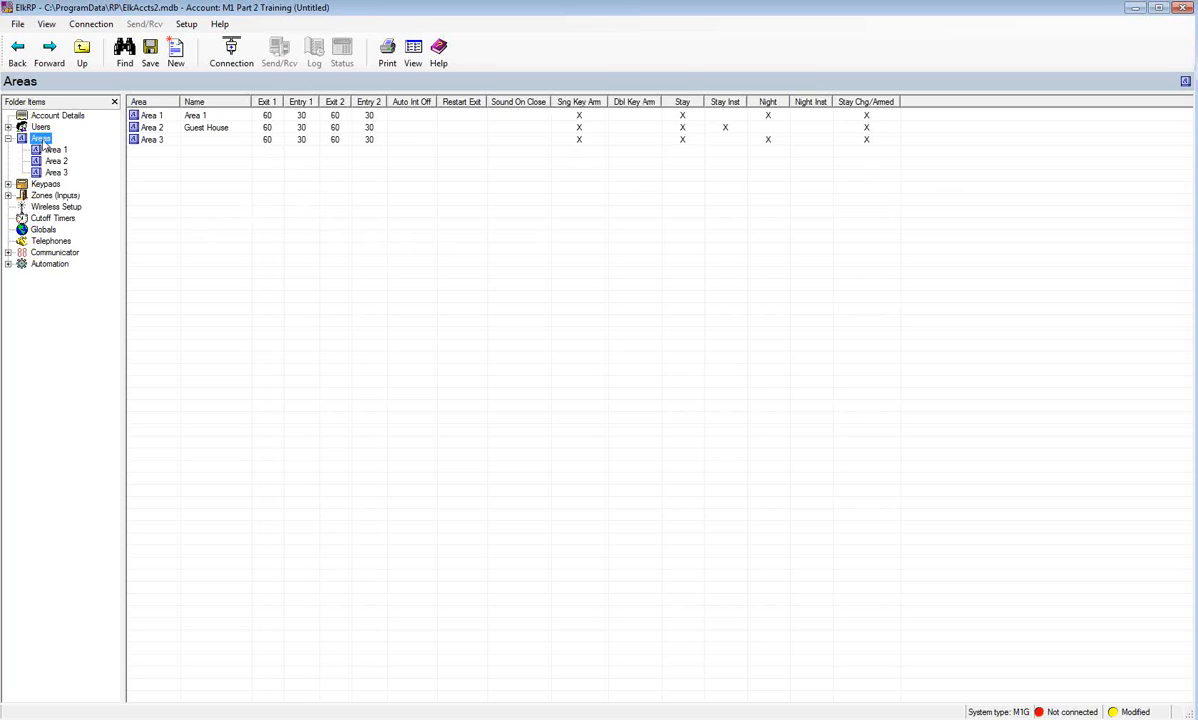
pyautogui.click(8, 138)
pyautogui.click(45, 151)
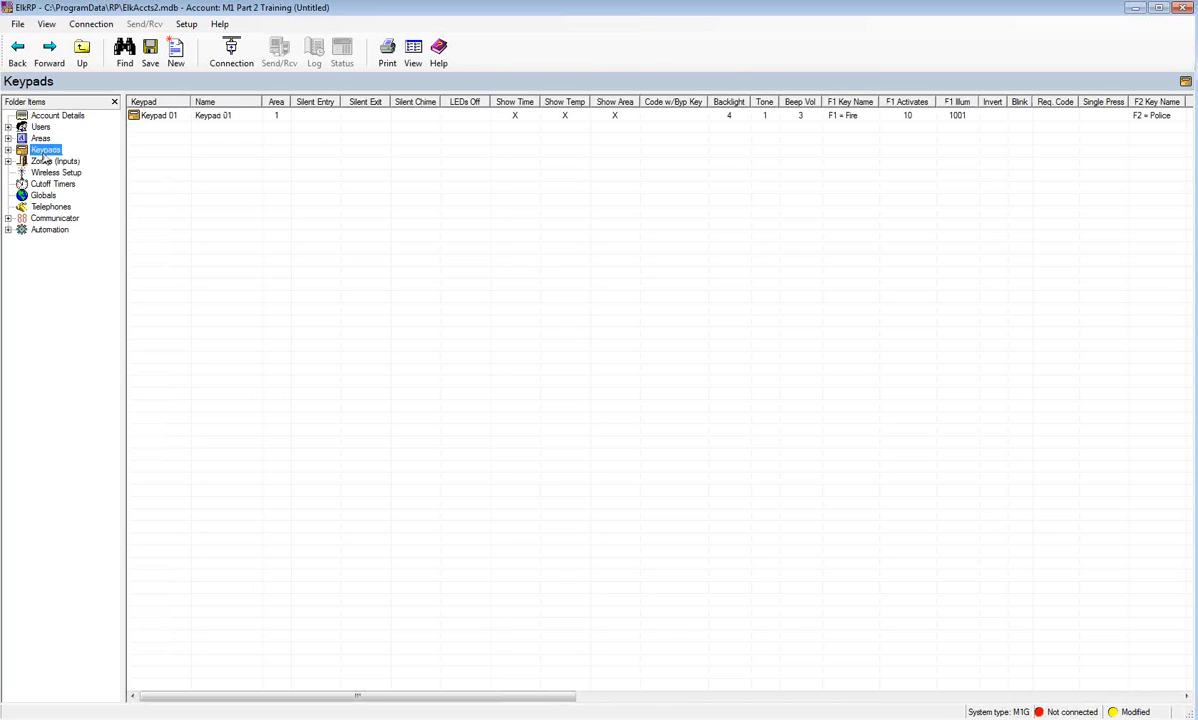
# - Create three new keypads, 02 through 04, with custom values, opening Keypad 02
pyautogui.rightClick(44, 154)
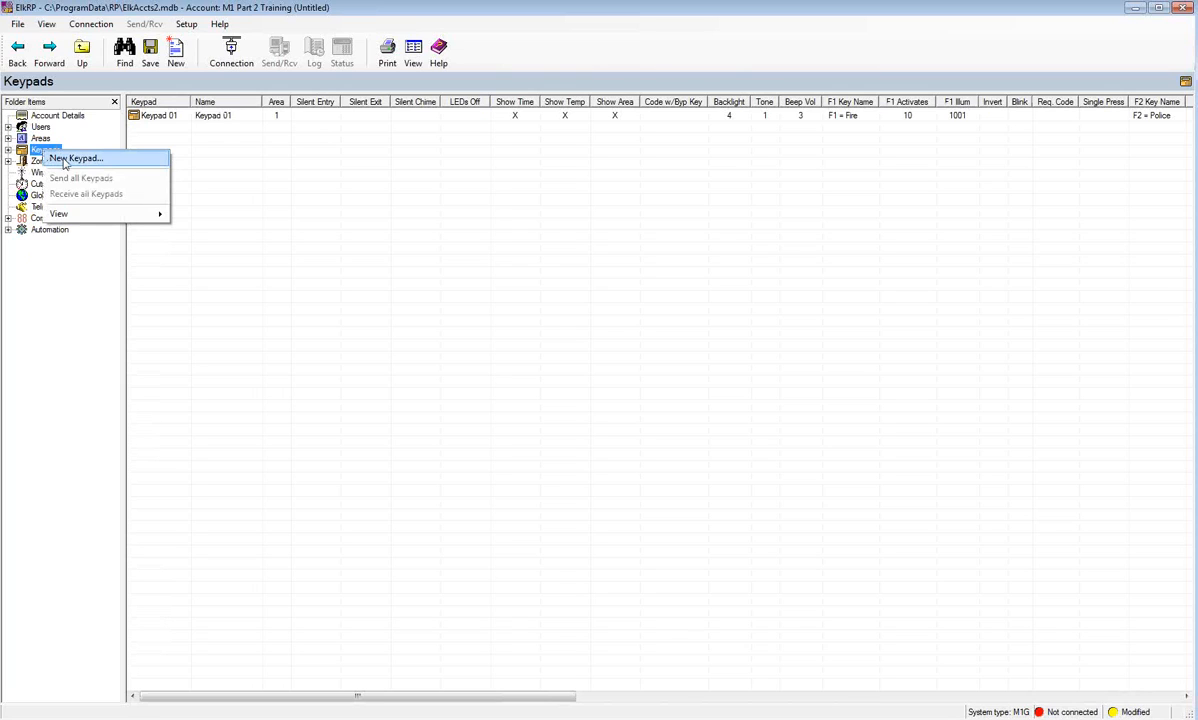
pyautogui.click(63, 161)
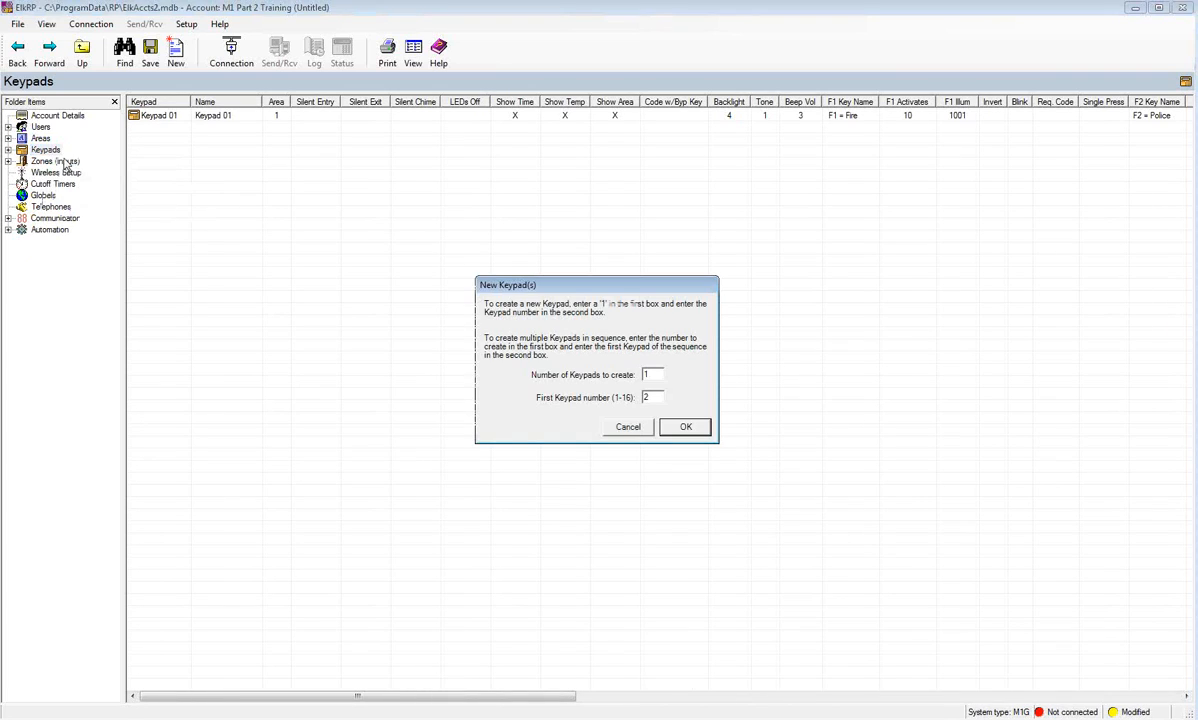
pyautogui.doubleClick(654, 375)
pyautogui.click(685, 427)
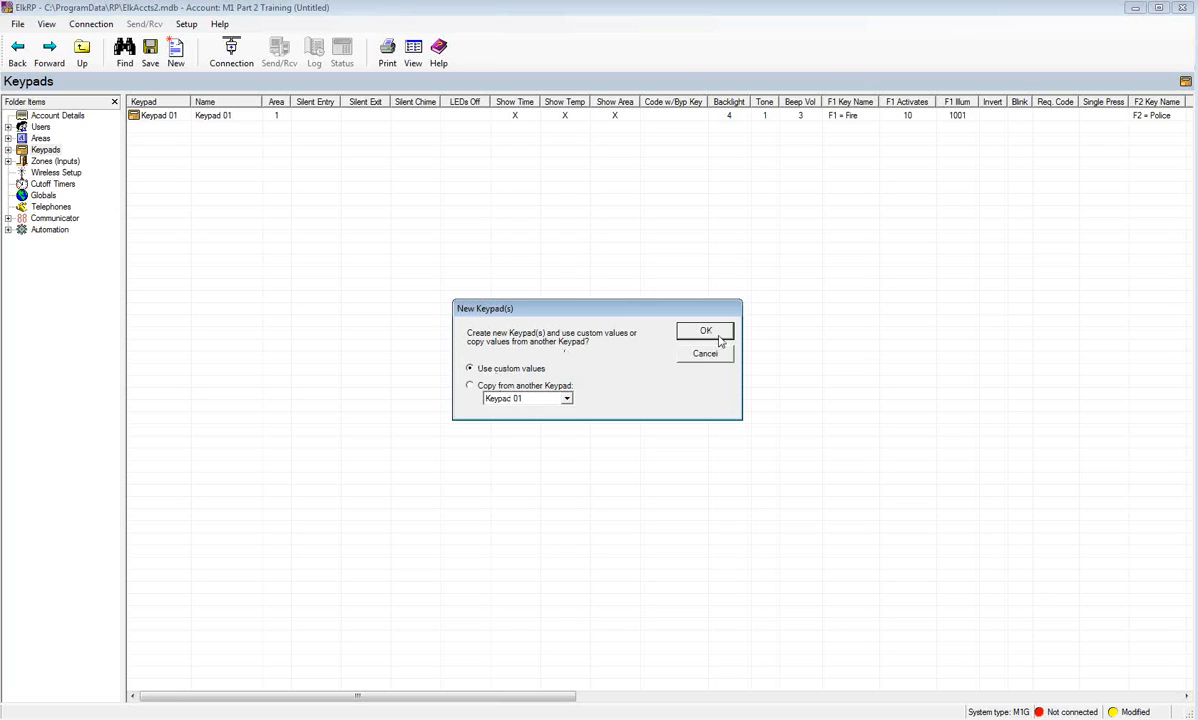
pyautogui.click(705, 332)
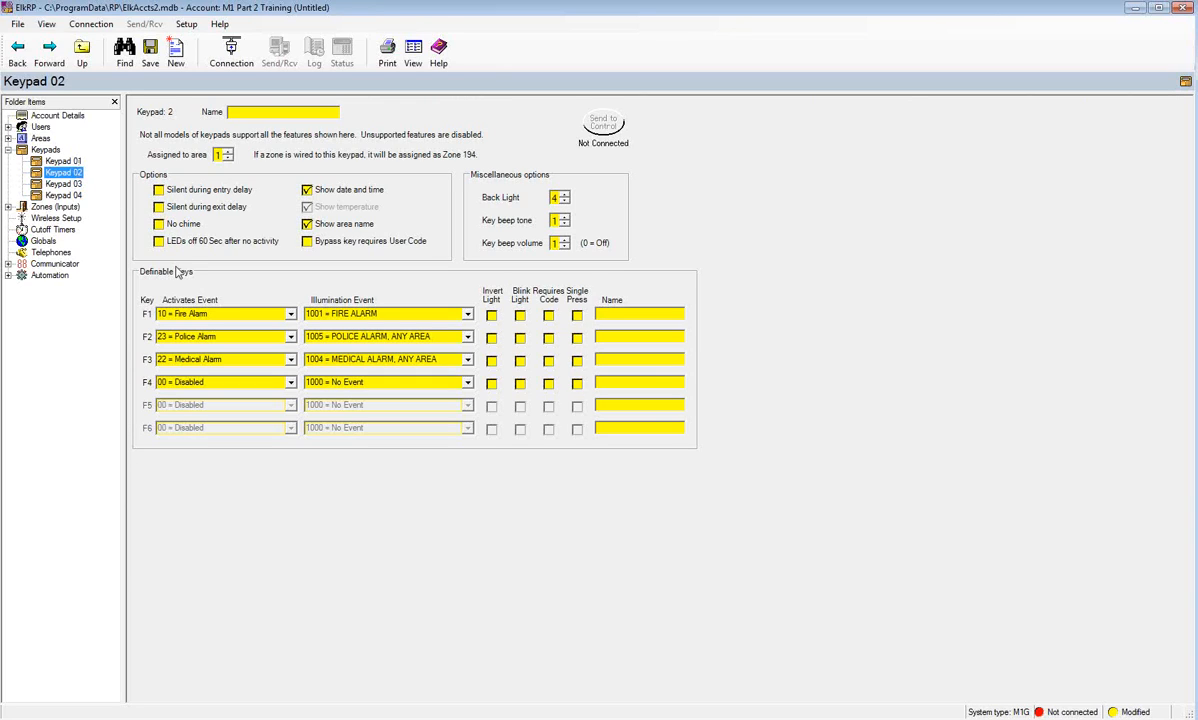
# - Name Keypad 02 'Master Bedroom', keeping it assigned to area 1
pyautogui.click(265, 113)
pyautogui.write('Master Bedroom')
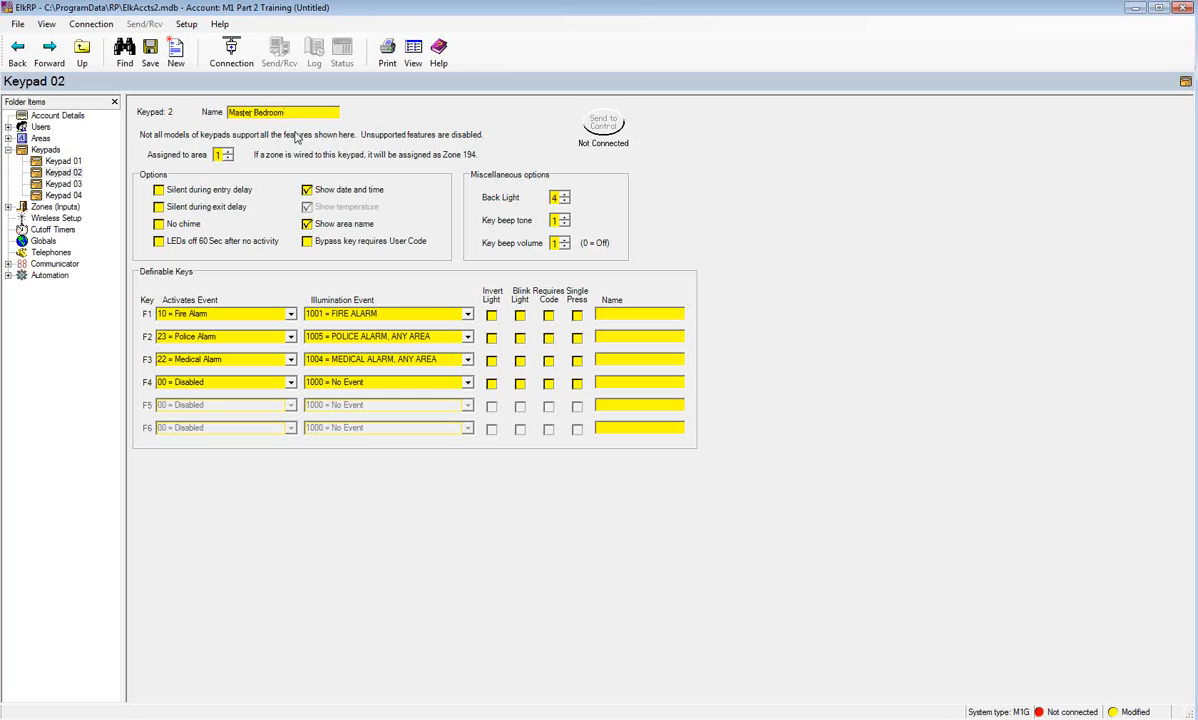
pyautogui.click(228, 151)
pyautogui.click(228, 158)
# - Set Keypad 02 to silent during exit delay, no chime, and LEDs off after 60 seconds idle
pyautogui.click(159, 191)
pyautogui.click(158, 205)
pyautogui.click(160, 191)
pyautogui.click(159, 225)
pyautogui.click(158, 241)
# - Lower Keypad 02's back light from 4 to 3, leaving the area name display on
pyautogui.click(566, 196)
pyautogui.click(567, 202)
pyautogui.click(565, 202)
pyautogui.click(309, 227)
pyautogui.click(309, 227)
pyautogui.click(307, 243)
pyautogui.click(307, 243)
pyautogui.click(565, 246)
pyautogui.click(564, 240)
# - Make Keypad 02's F4 key activate 2001 = AUTOMATION TASK 01
pyautogui.click(290, 383)
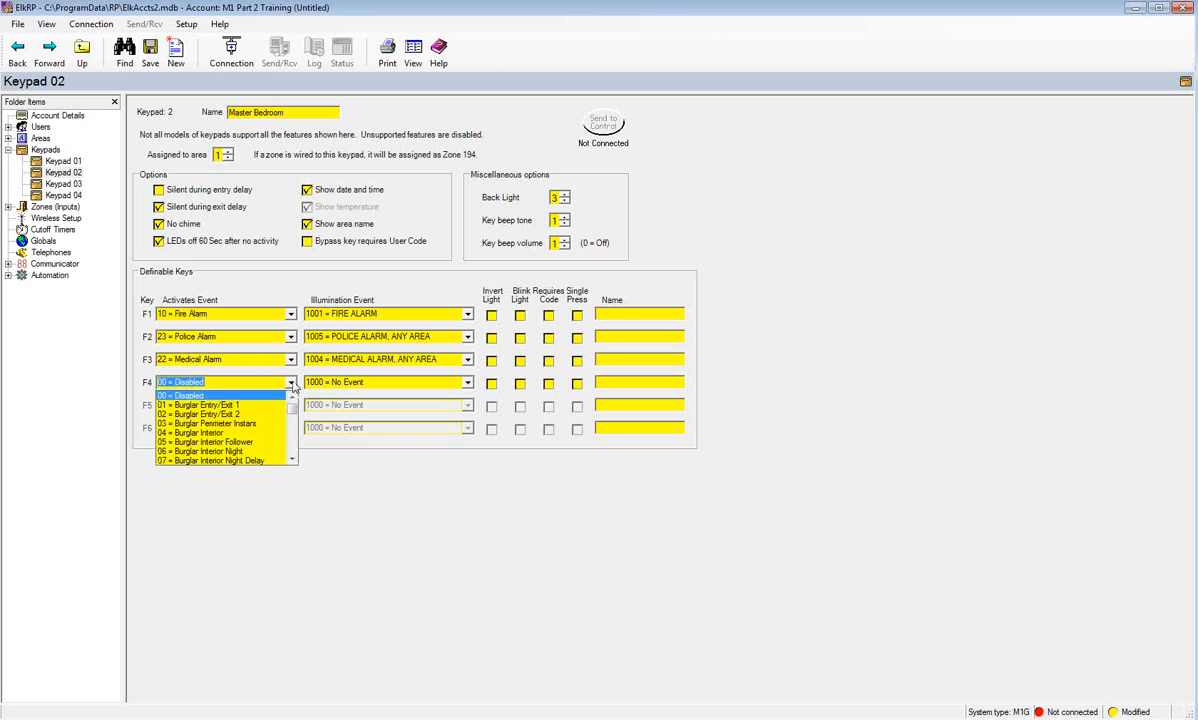
pyautogui.moveTo(291, 409); pyautogui.dragTo(290, 436)
pyautogui.click(234, 405)
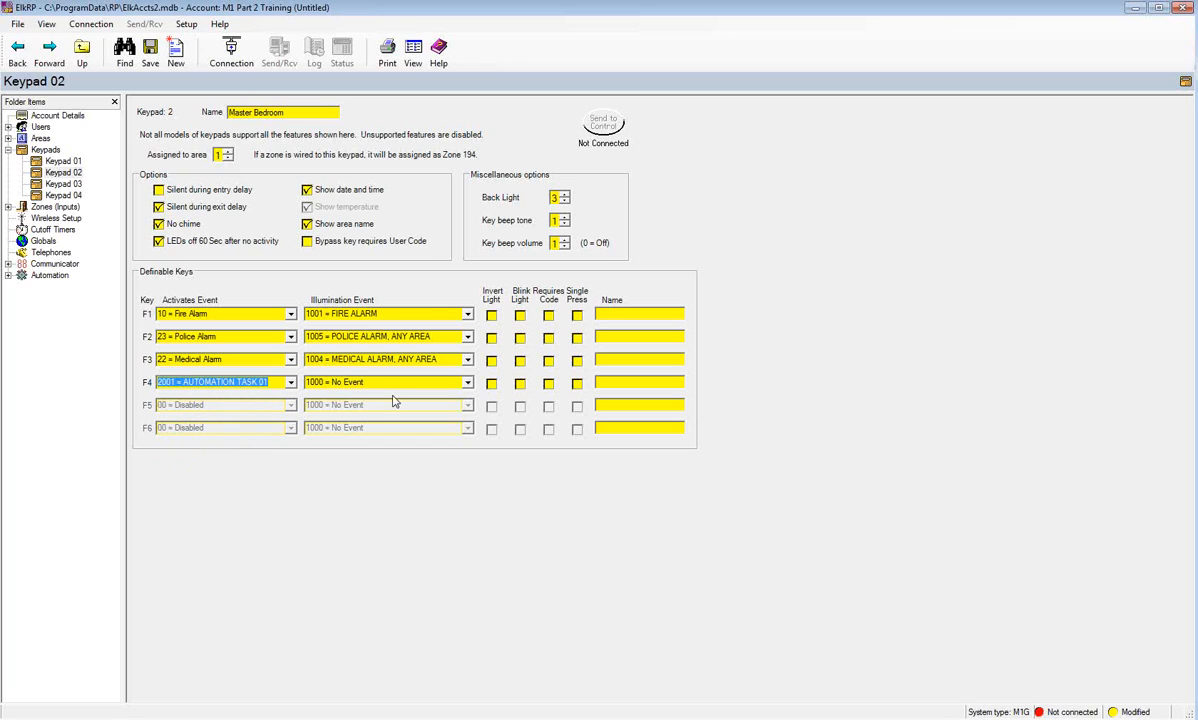
# - Set F4's illumination event to 7003 = OUTPUT 3 STATE and make its light blink
pyautogui.click(469, 388)
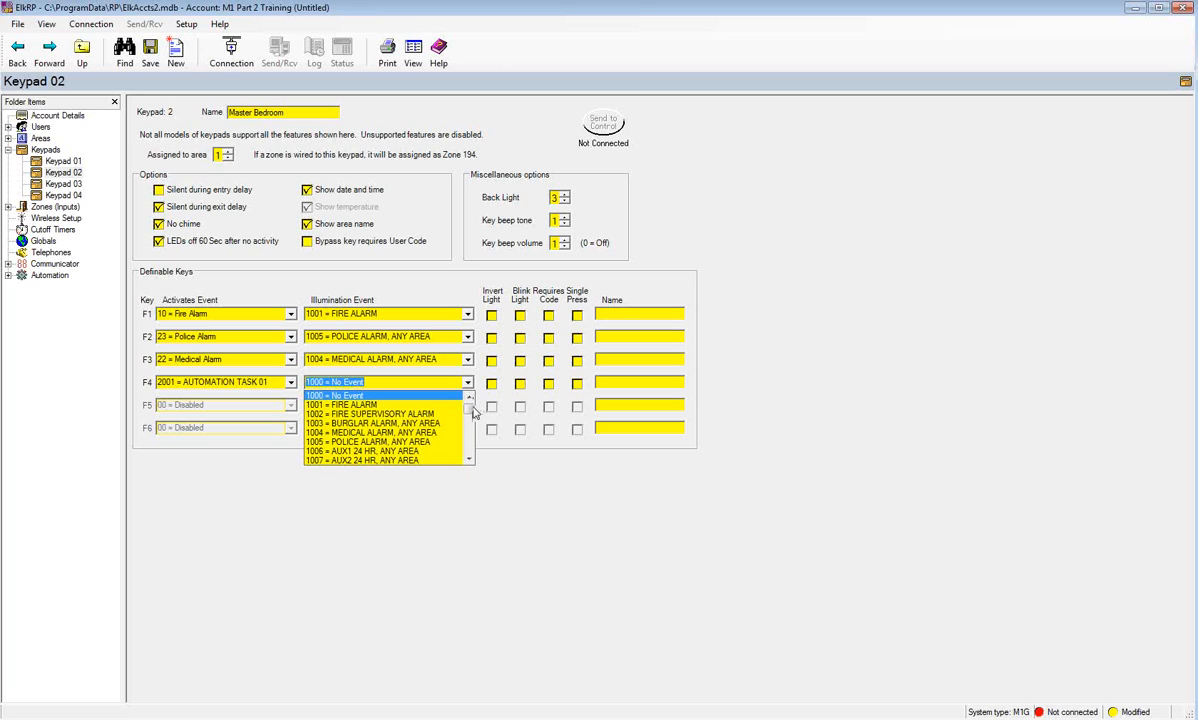
pyautogui.moveTo(471, 411); pyautogui.dragTo(464, 444)
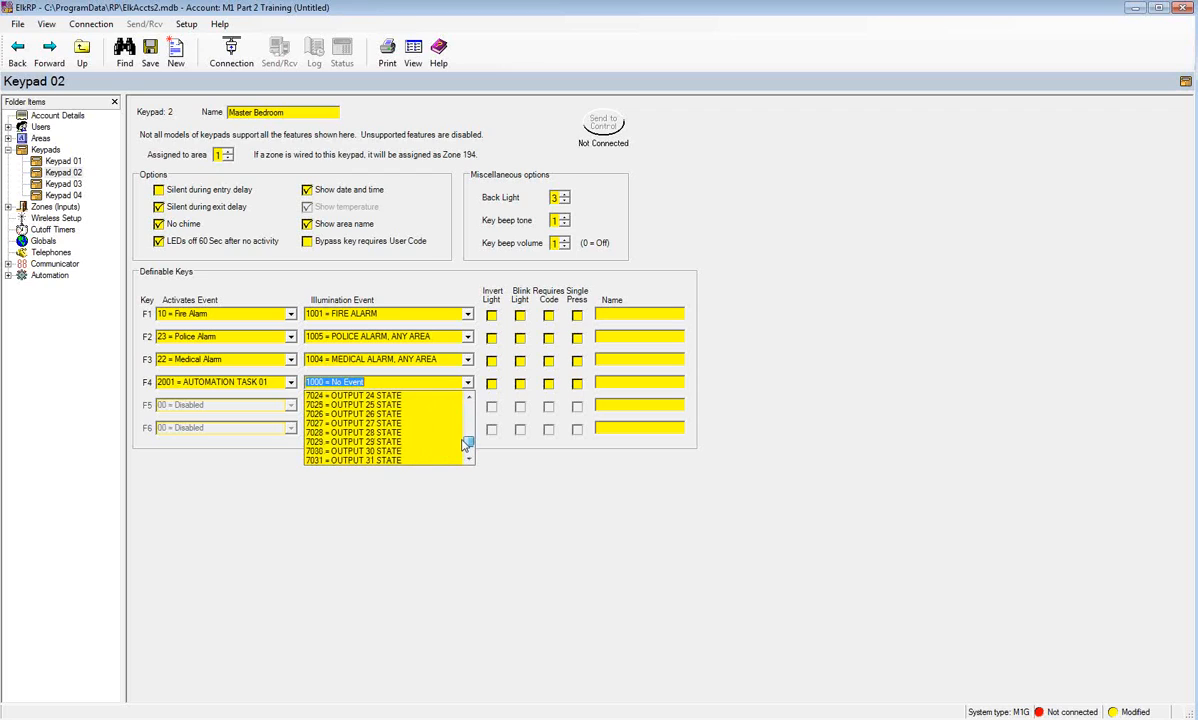
pyautogui.click(468, 401)
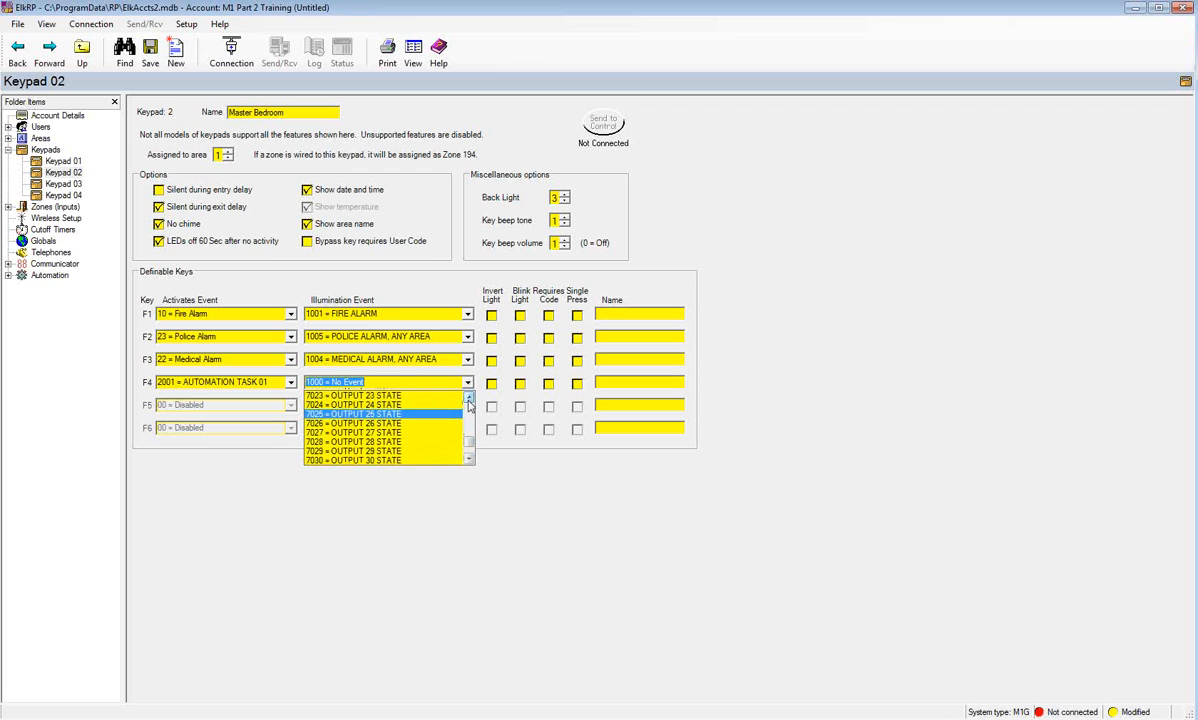
pyautogui.click(468, 400)
pyautogui.click(468, 400)
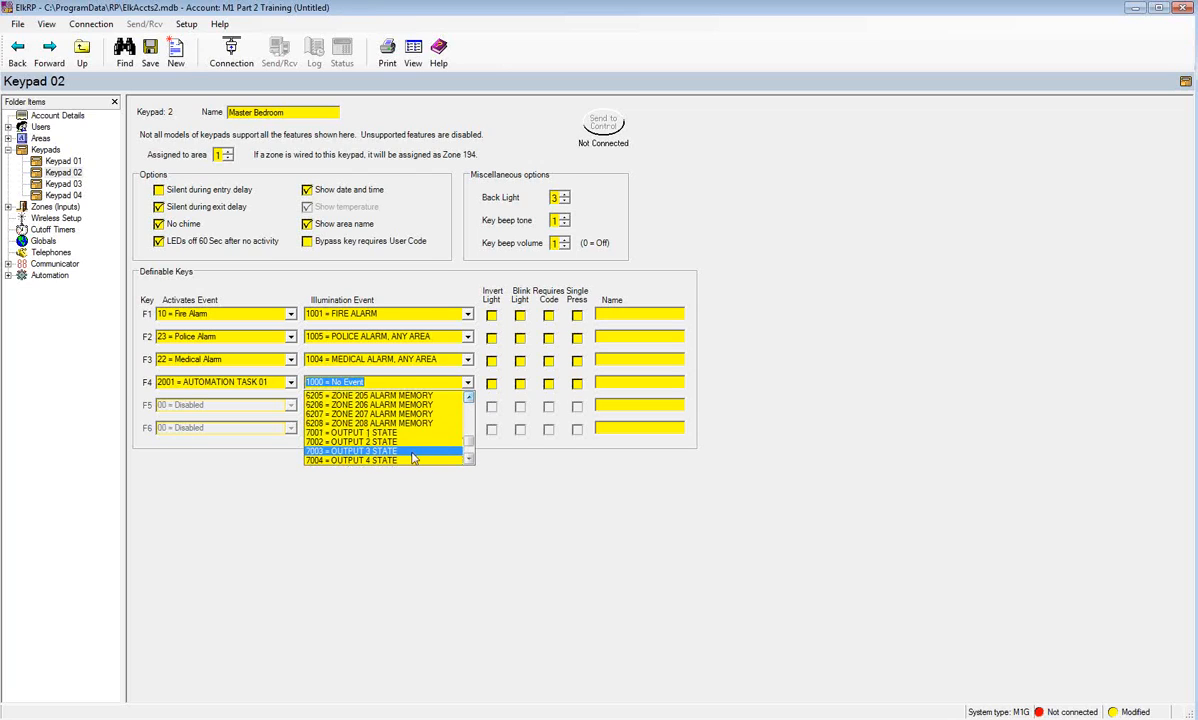
pyautogui.click(413, 451)
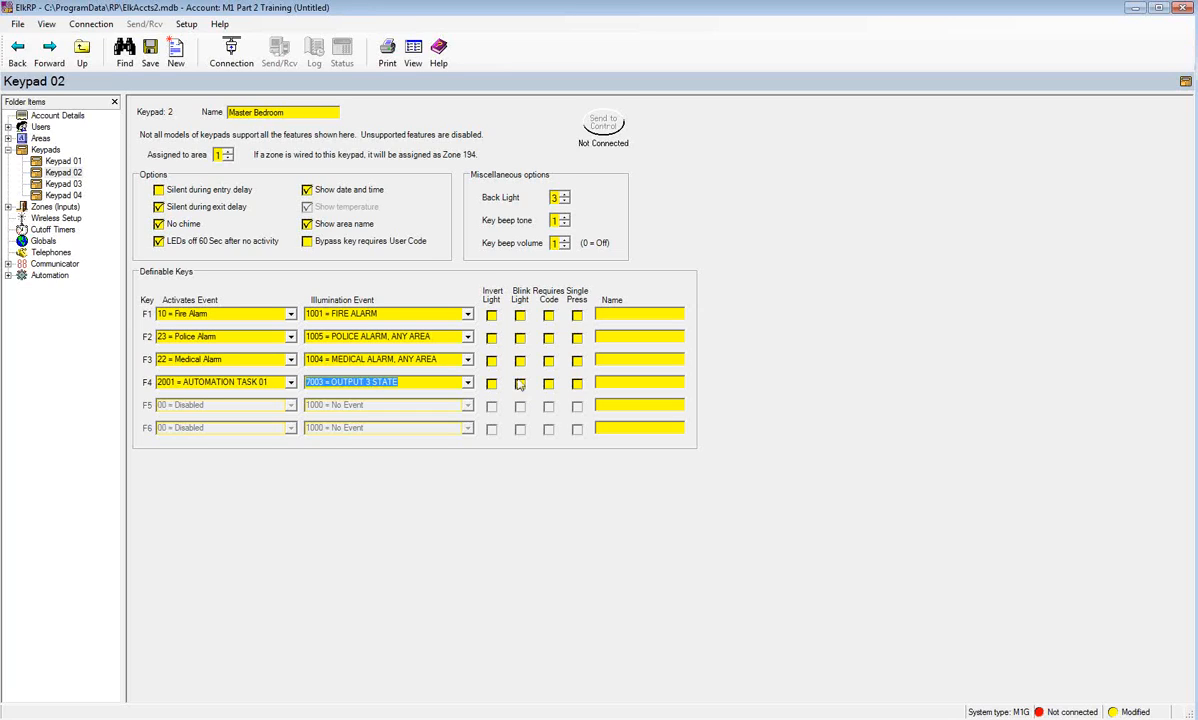
pyautogui.click(520, 383)
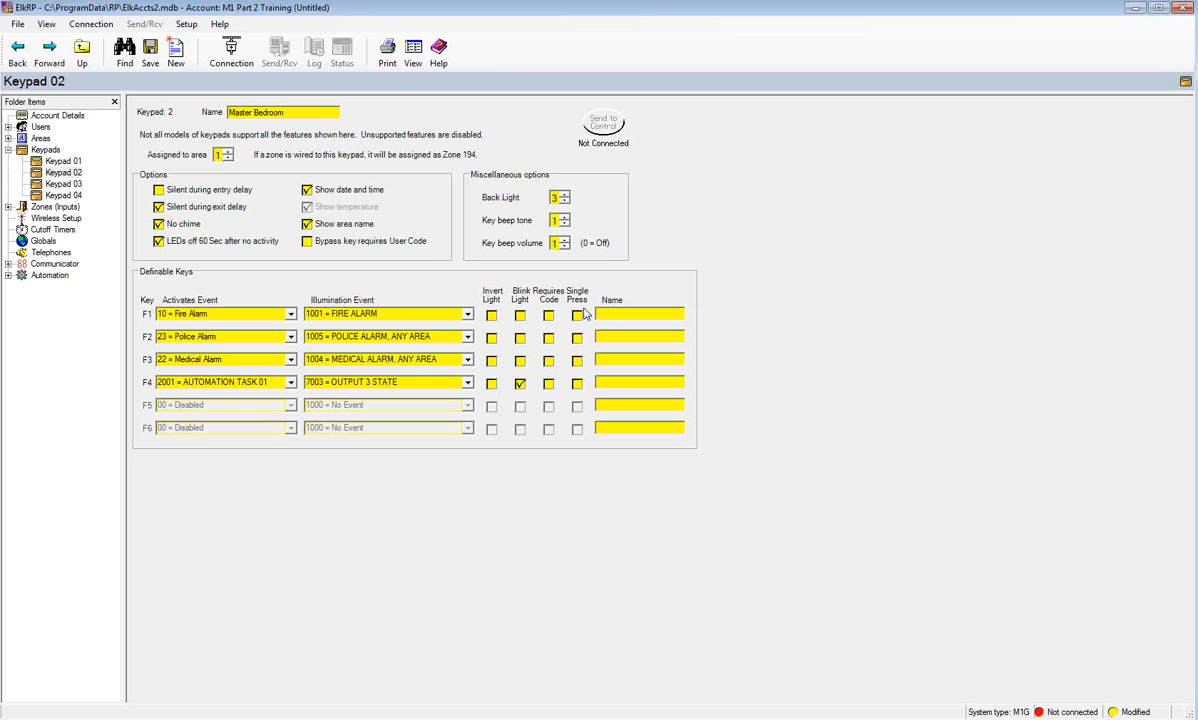
# - Name the F4 key 'Garage Door', with Single Press left off, then show the Keypads overview
pyautogui.click(577, 384)
pyautogui.click(577, 384)
pyautogui.write('Garage Door')
pyautogui.click(46, 150)
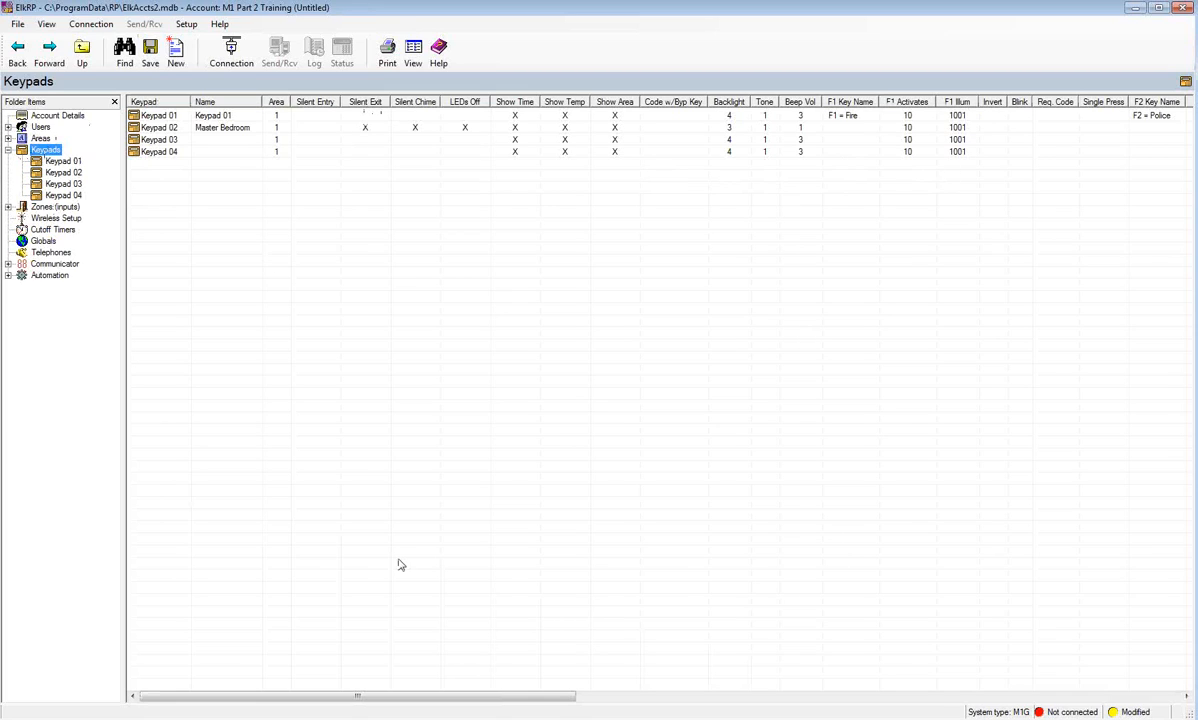
# - Scroll the Keypads grid to check Master Bedroom's F4 settings and collapse the Keypads node
pyautogui.moveTo(513, 699); pyautogui.dragTo(238, 704)
pyautogui.click(8, 150)
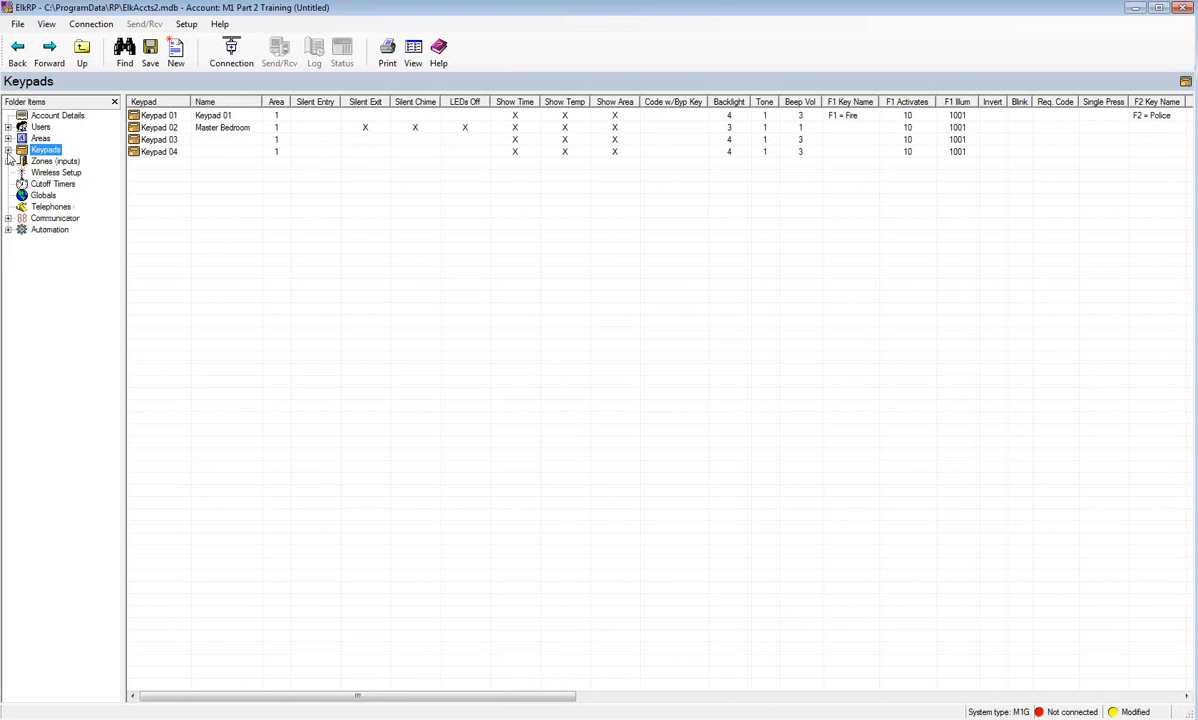
# - Open Zones (Inputs) > Hardwired - Main Bd to list Zones 001–016
pyautogui.click(44, 163)
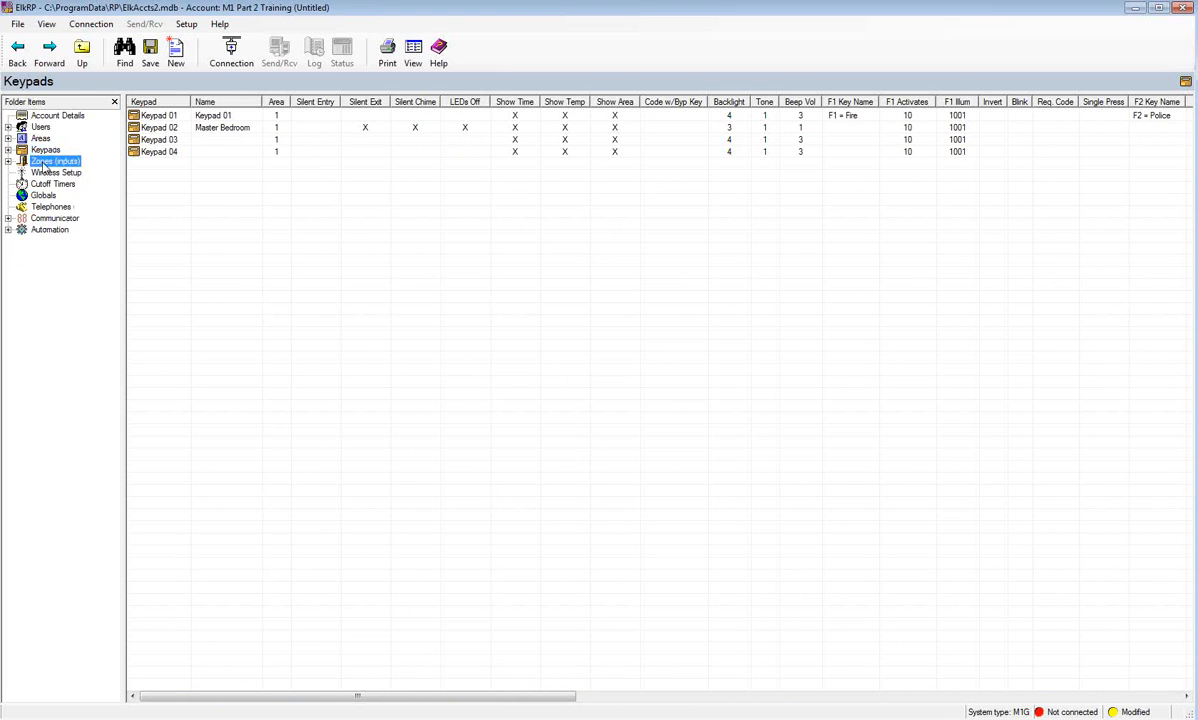
pyautogui.click(8, 161)
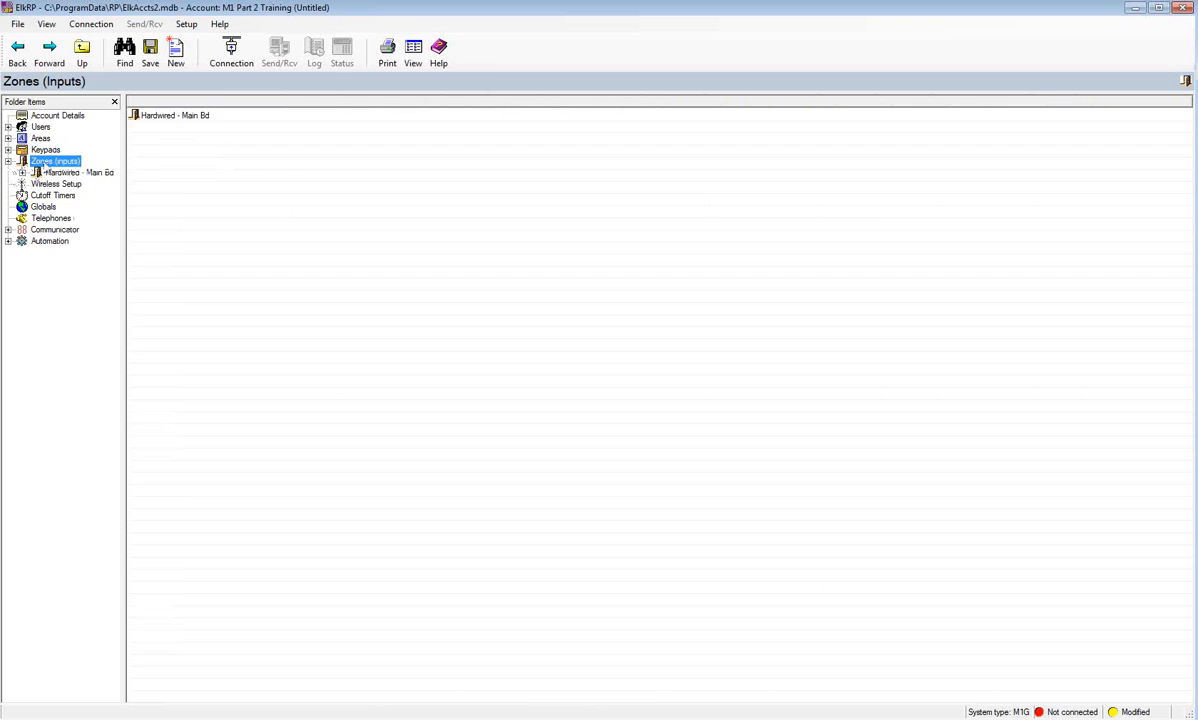
pyautogui.click(80, 173)
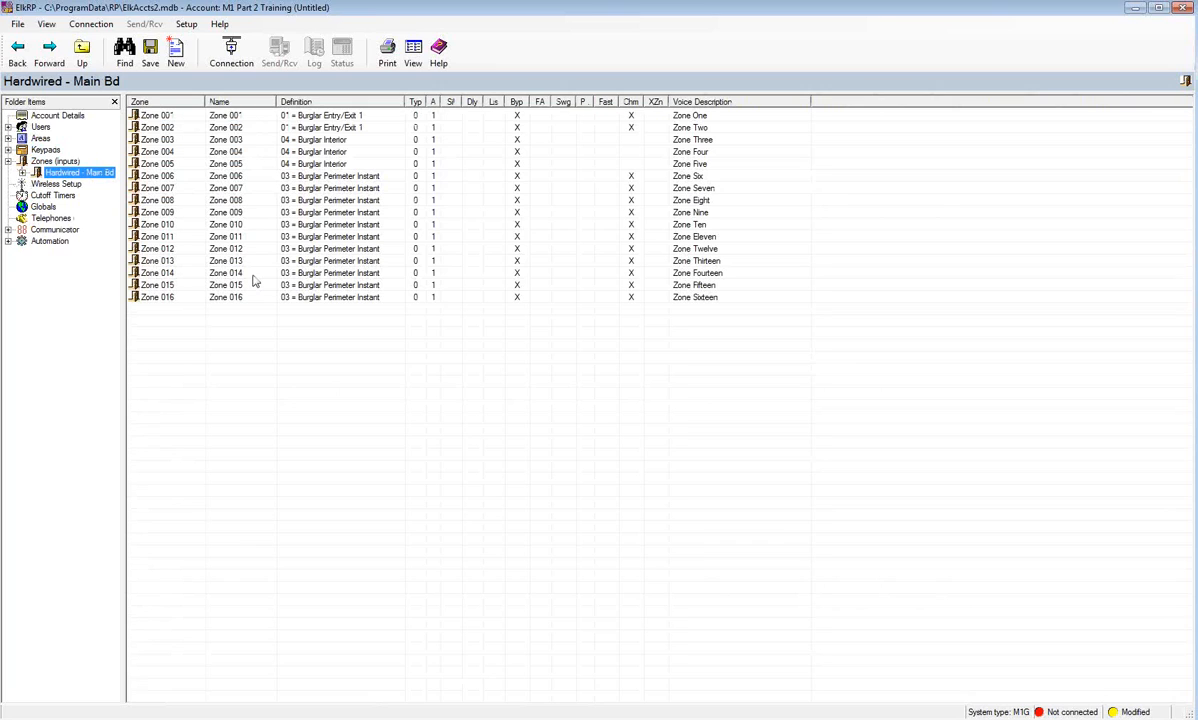
pyautogui.click(173, 118)
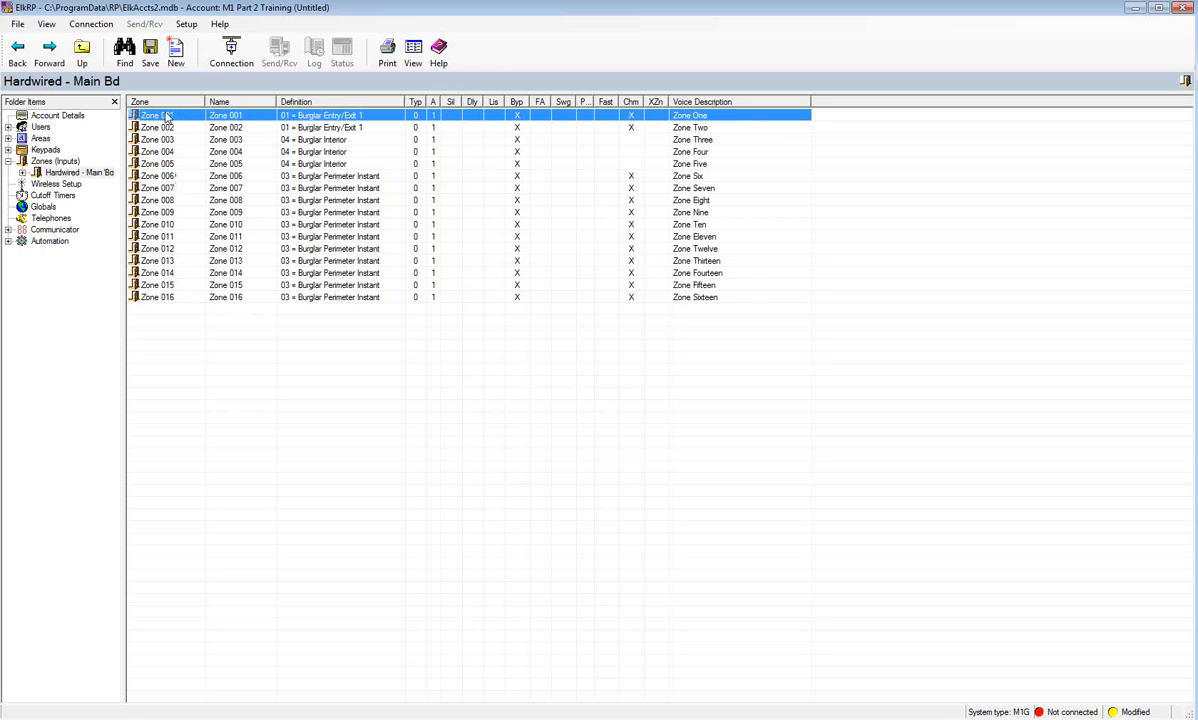
pyautogui.click(22, 173)
# - Replace Zone 001's name with 'Front Door', keeping its 01 = Burglar Entry/Exit 1 definition
pyautogui.click(80, 186)
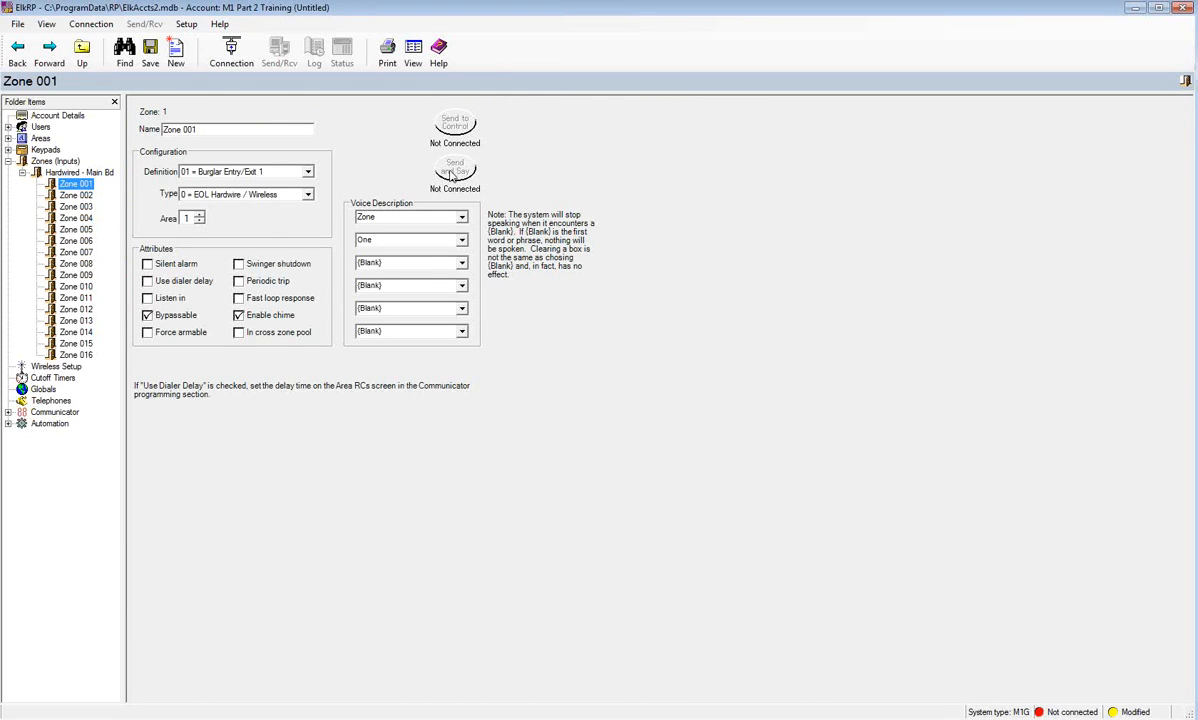
pyautogui.click(215, 129)
pyautogui.moveTo(215, 129); pyautogui.dragTo(157, 131)
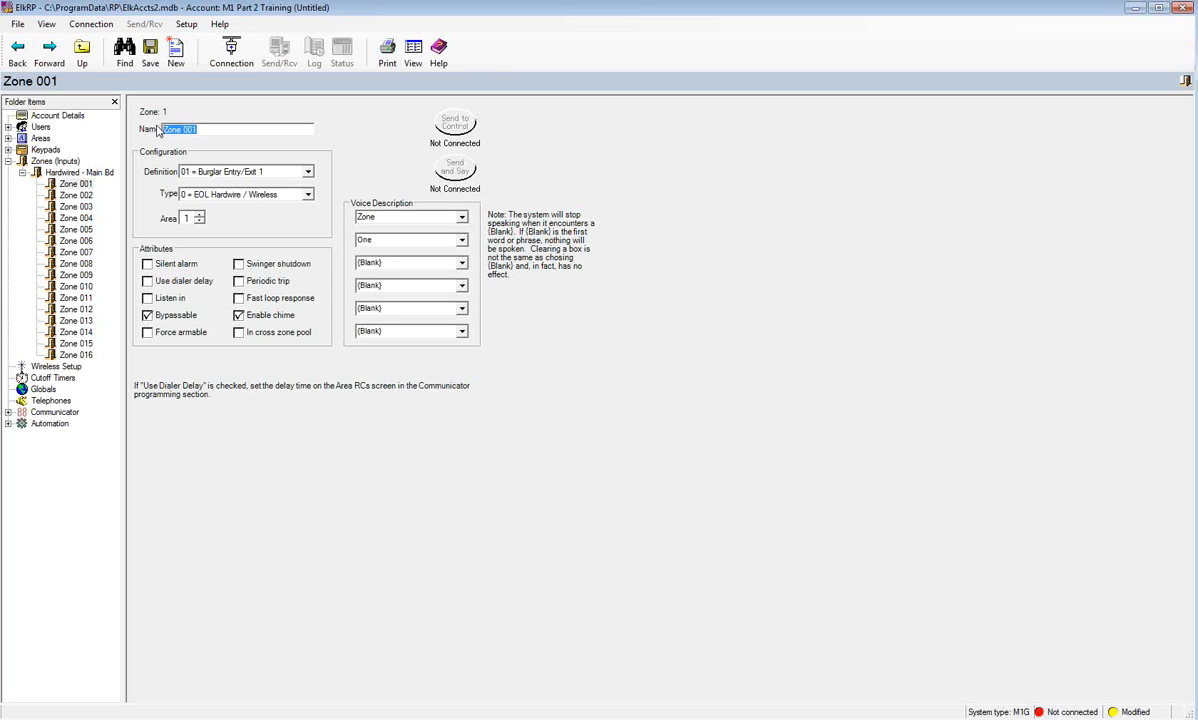
pyautogui.write('Front Door')
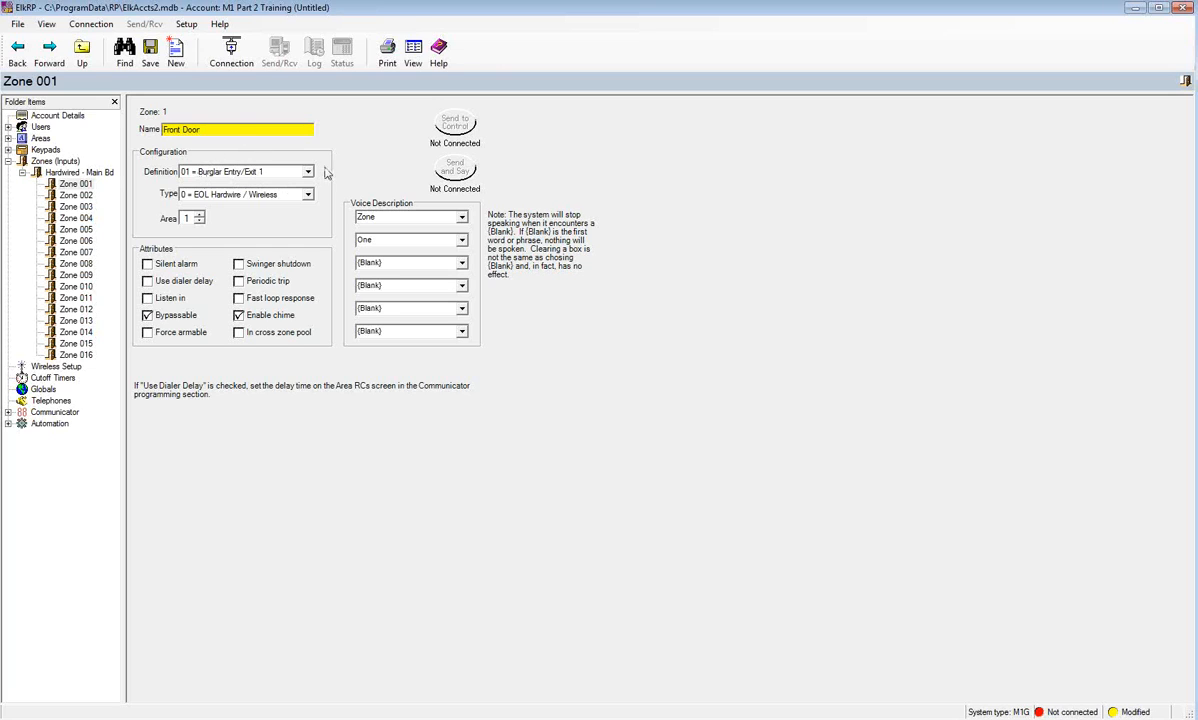
pyautogui.click(308, 172)
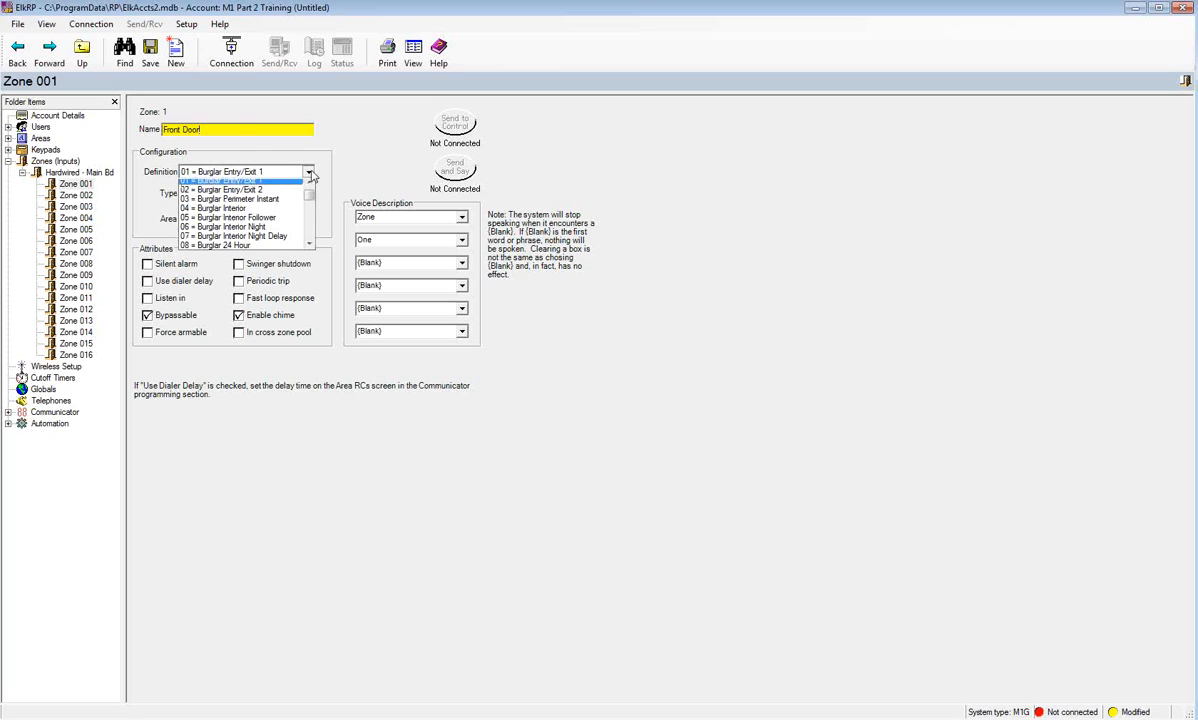
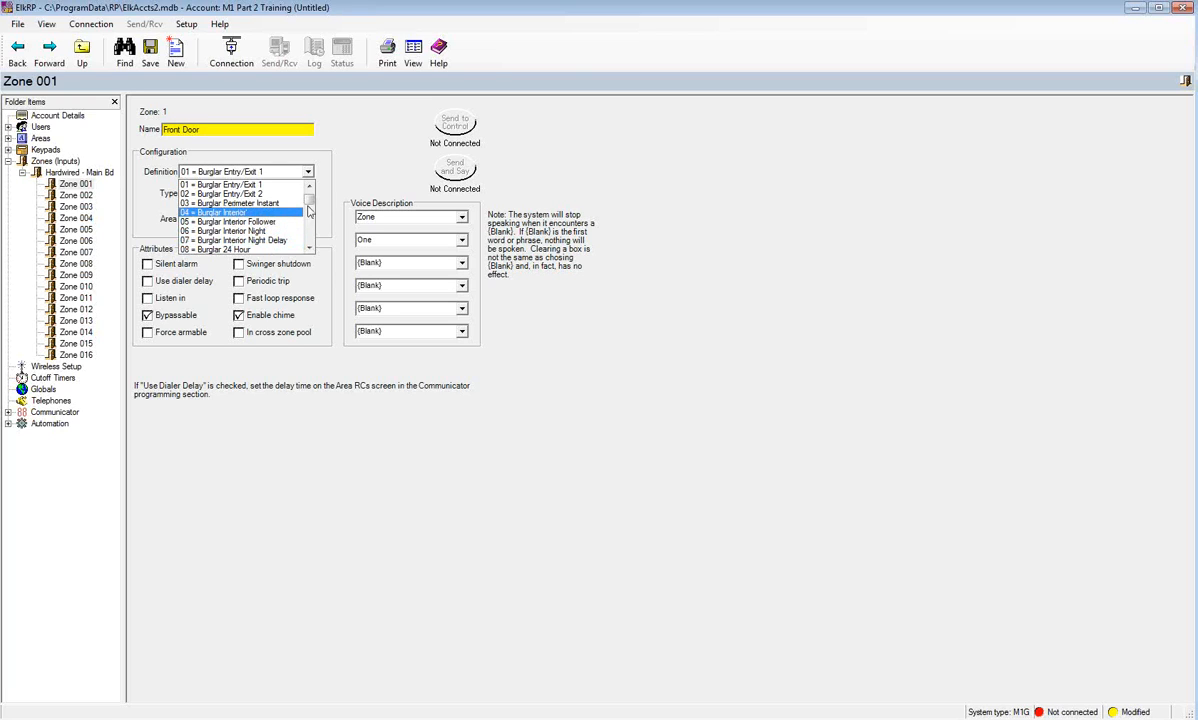
# - Scroll through Front Door's Definition list and close it, keeping 01 = Burglar Entry/Exit 1
pyautogui.moveTo(309, 199); pyautogui.dragTo(308, 220)
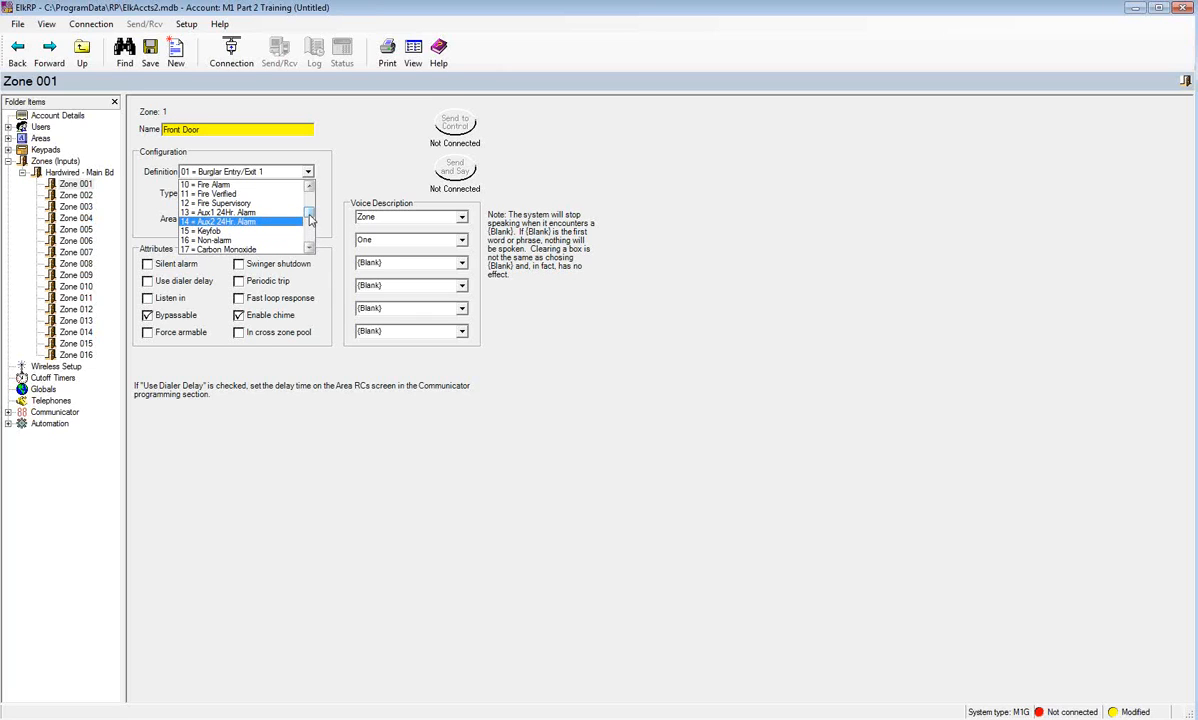
pyautogui.moveTo(309, 220); pyautogui.dragTo(309, 238)
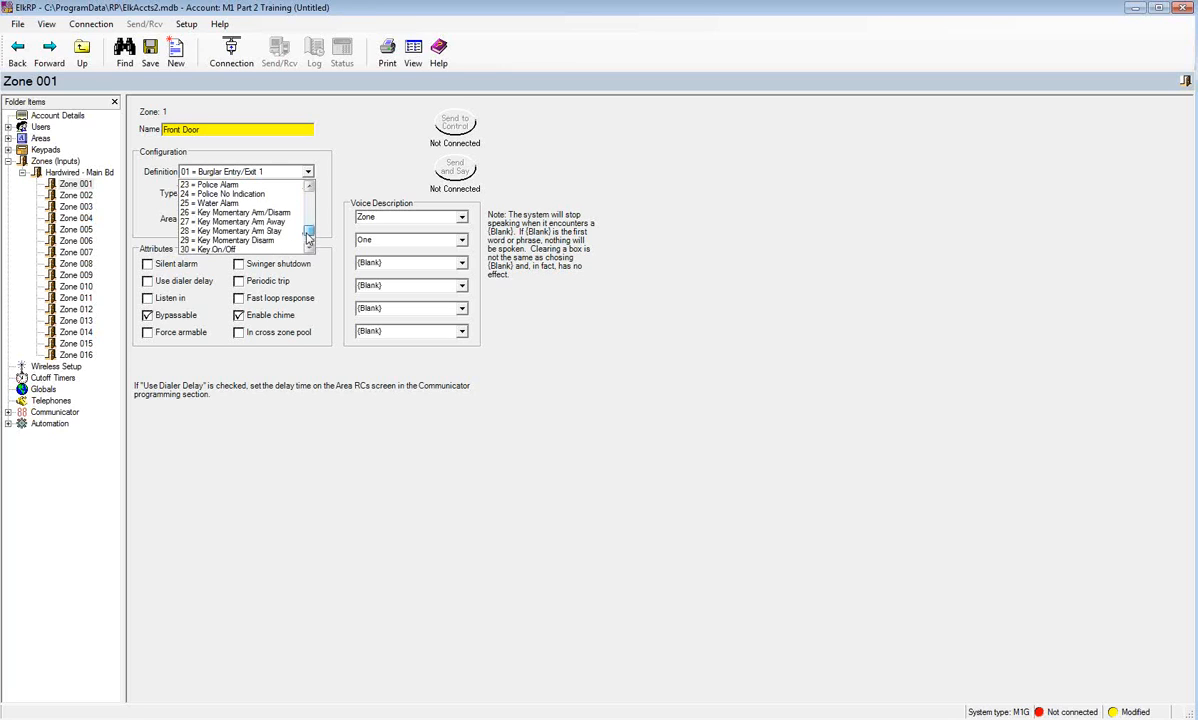
pyautogui.scroll(-2, 300, 237)
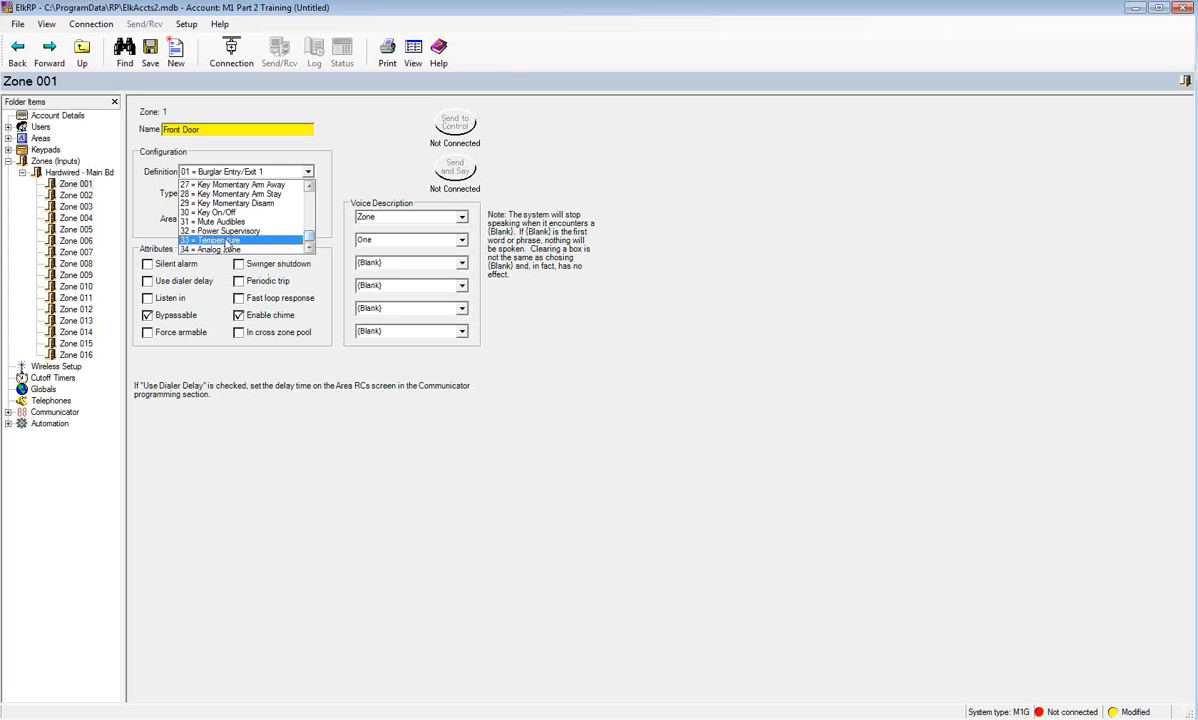
pyautogui.click(221, 425)
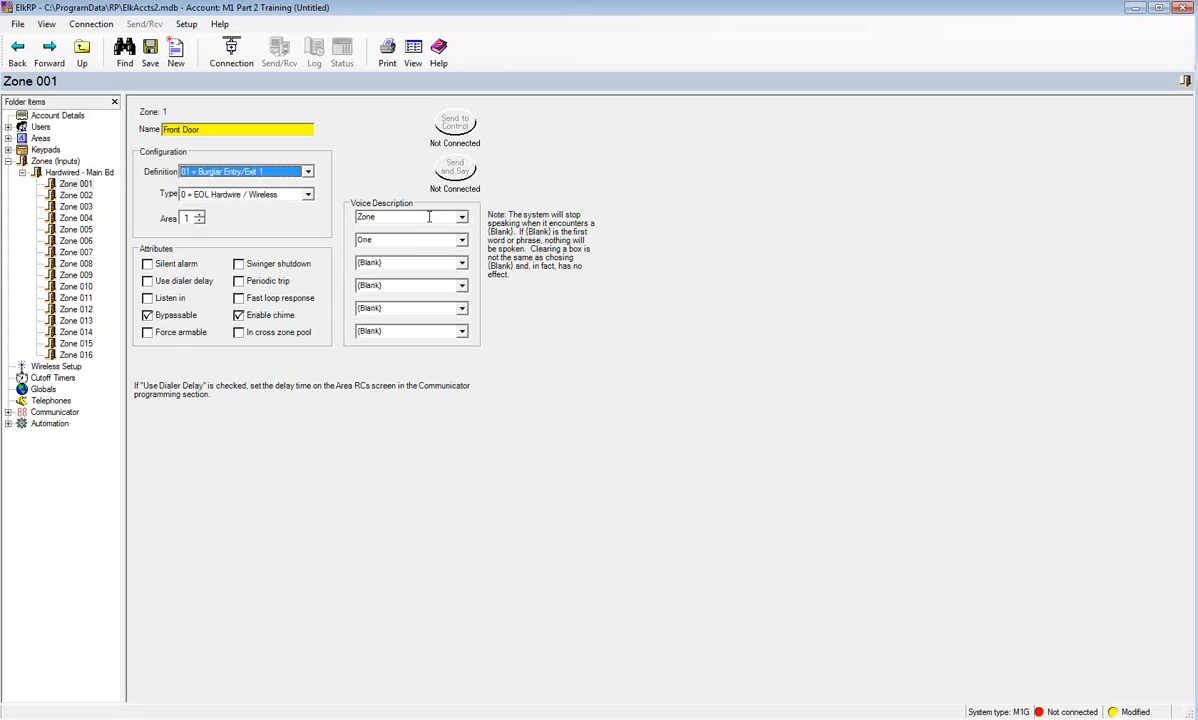
# - Set Zone 001's voice description to 'Front Door [Say Open/Closed]' and return to Zones (Inputs)
pyautogui.click(386, 216)
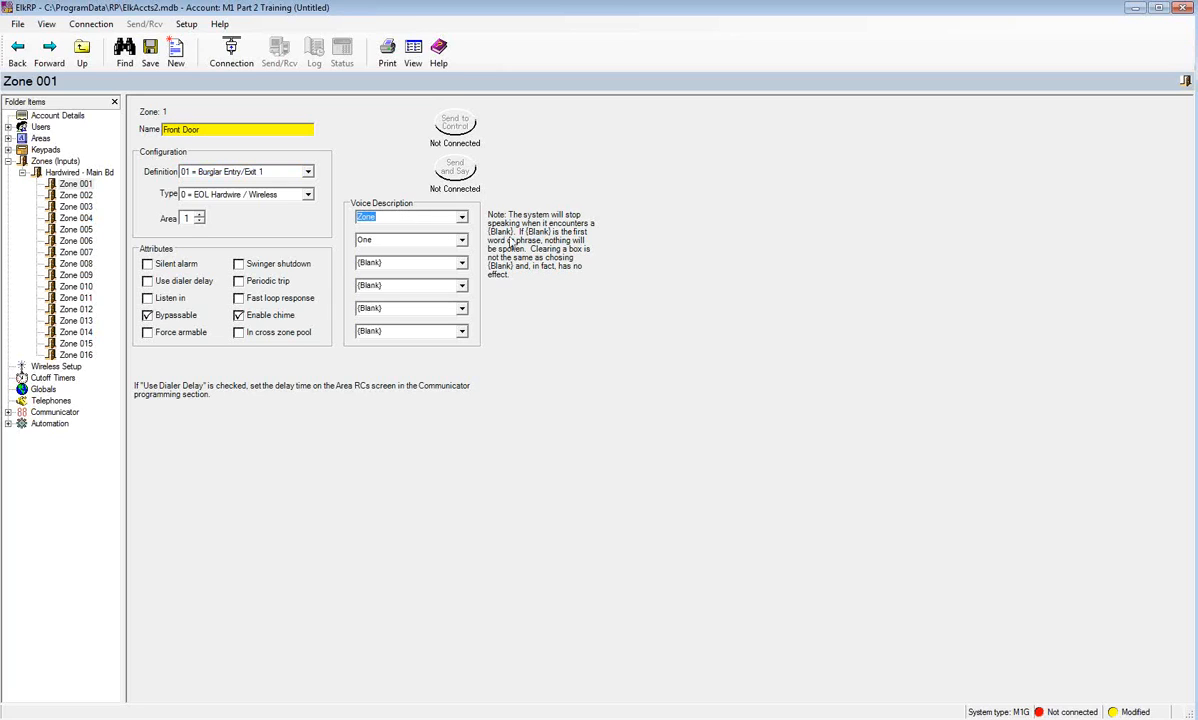
pyautogui.write('Fr')
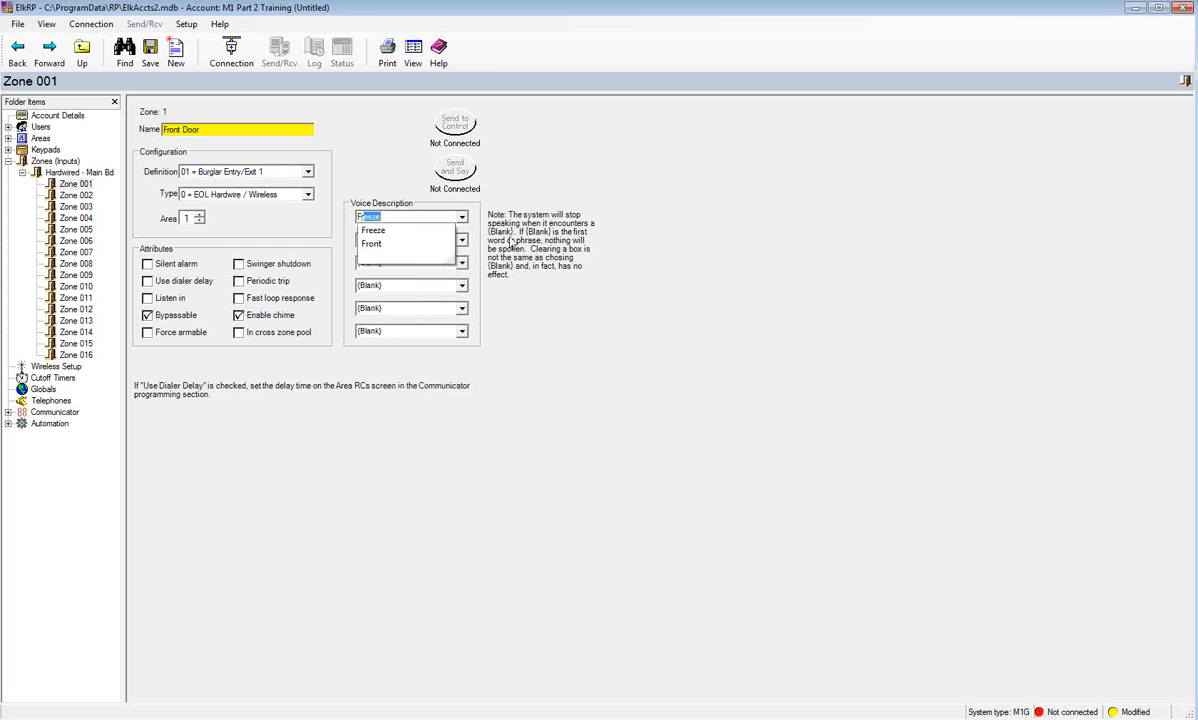
pyautogui.write('ont')
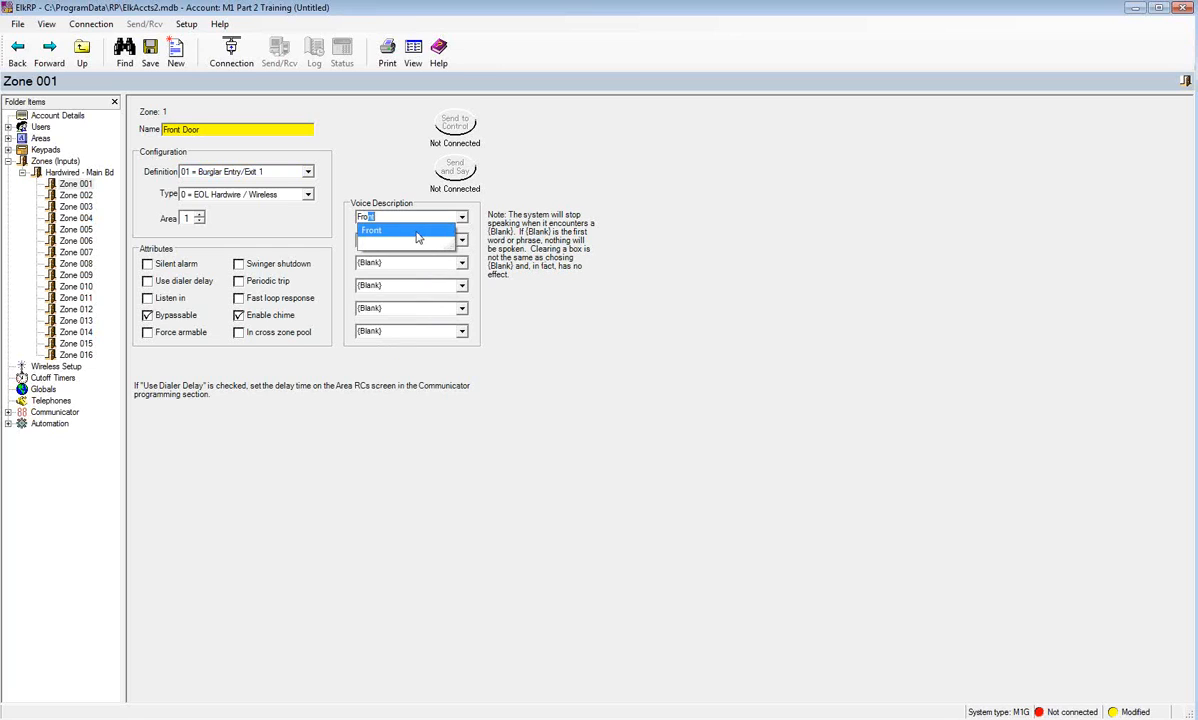
pyautogui.press('Tab')
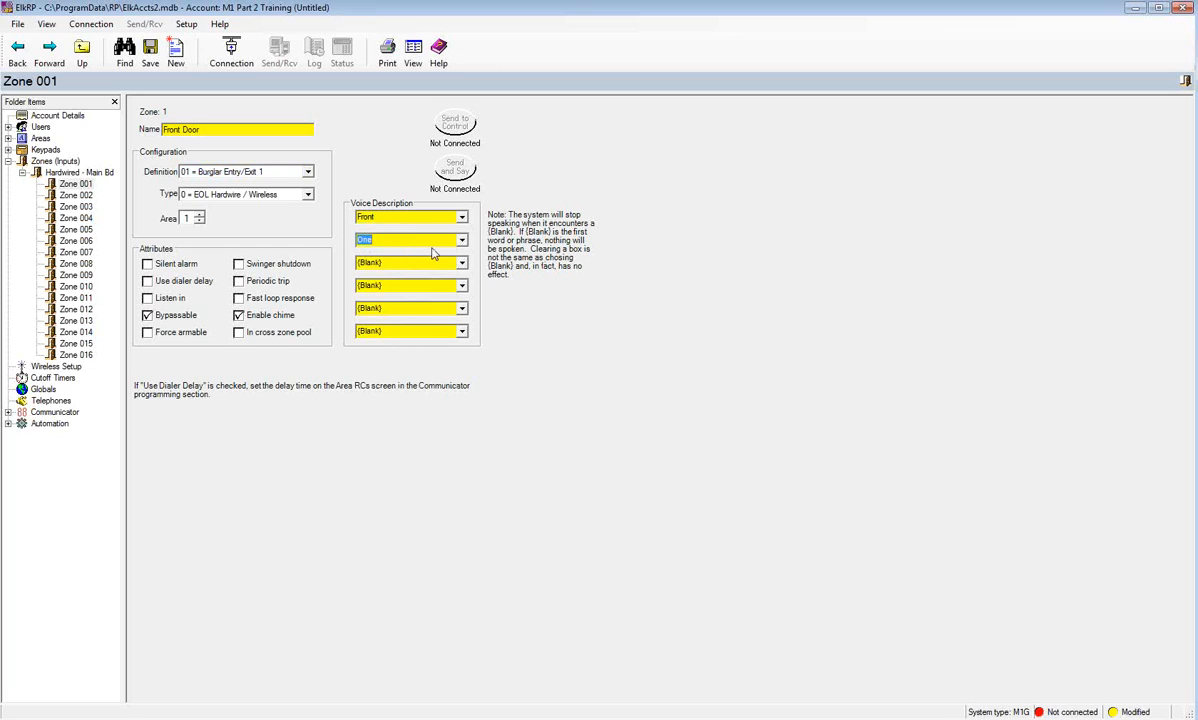
pyautogui.write('Do')
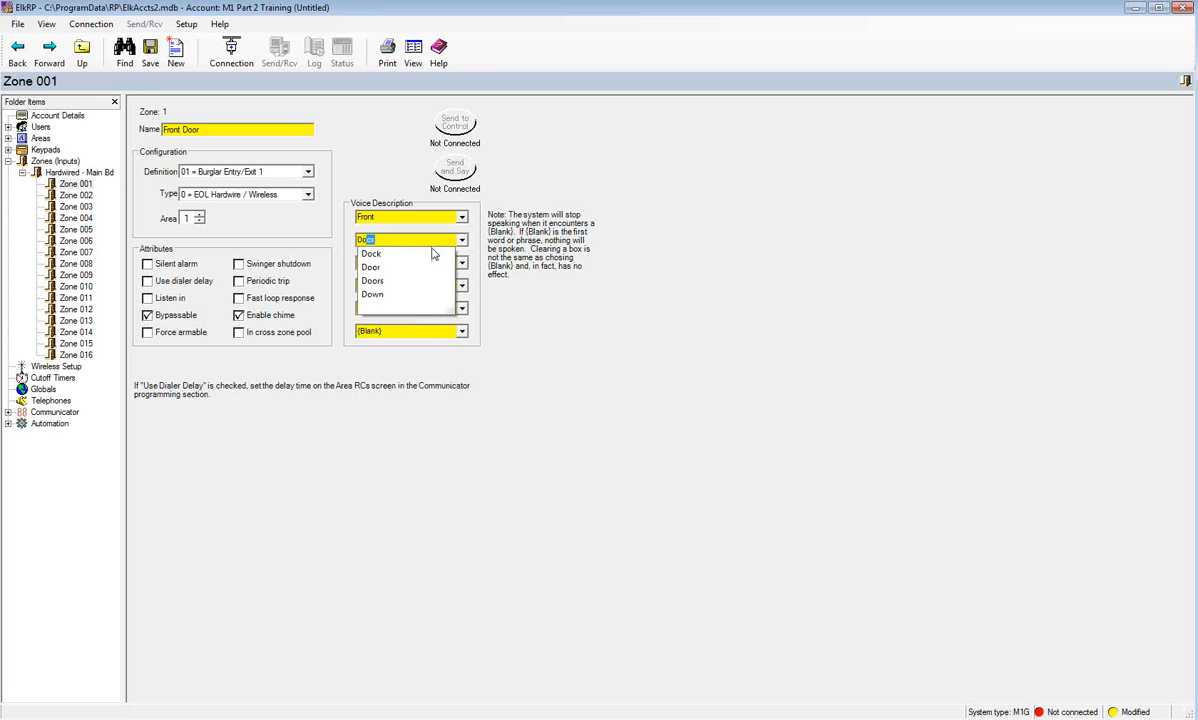
pyautogui.write('or')
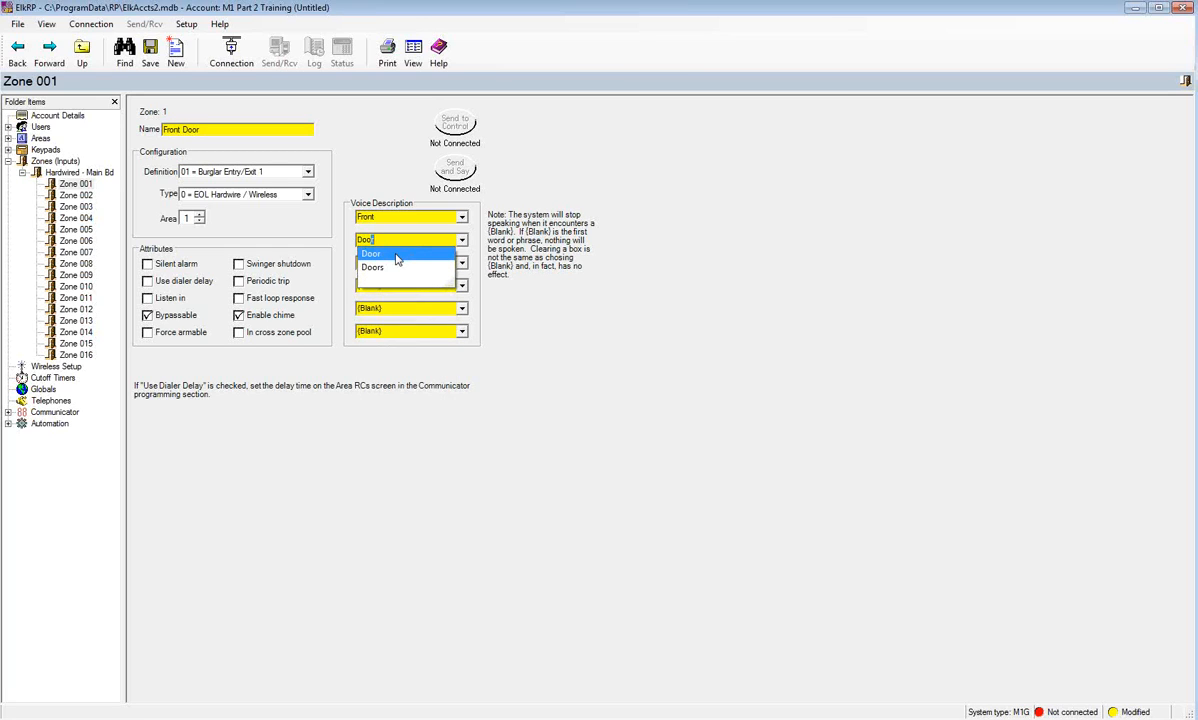
pyautogui.click(397, 256)
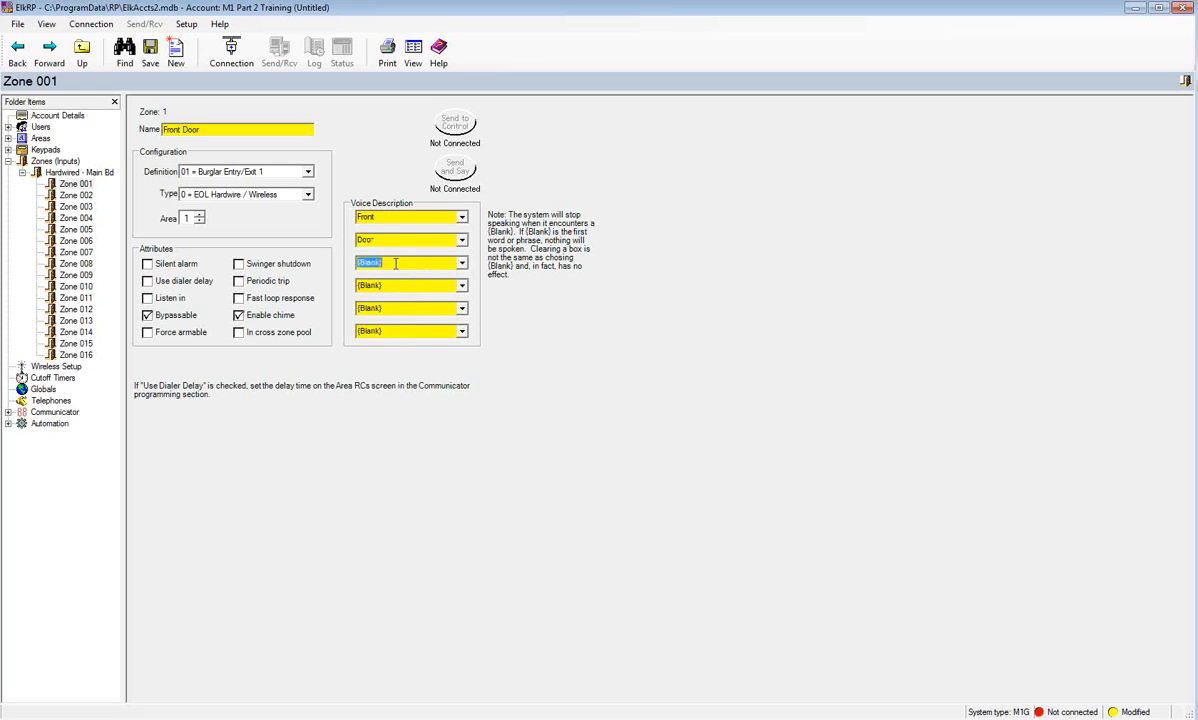
pyautogui.click(461, 263)
pyautogui.moveTo(463, 290); pyautogui.dragTo(462, 343)
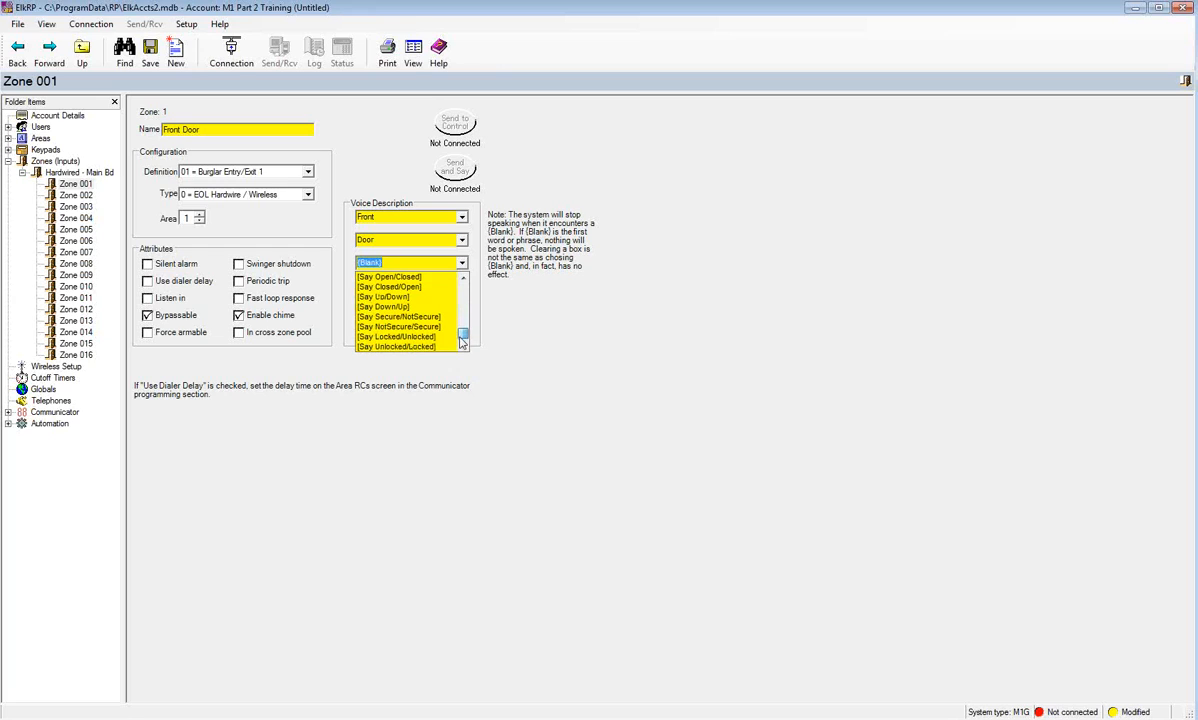
pyautogui.click(435, 281)
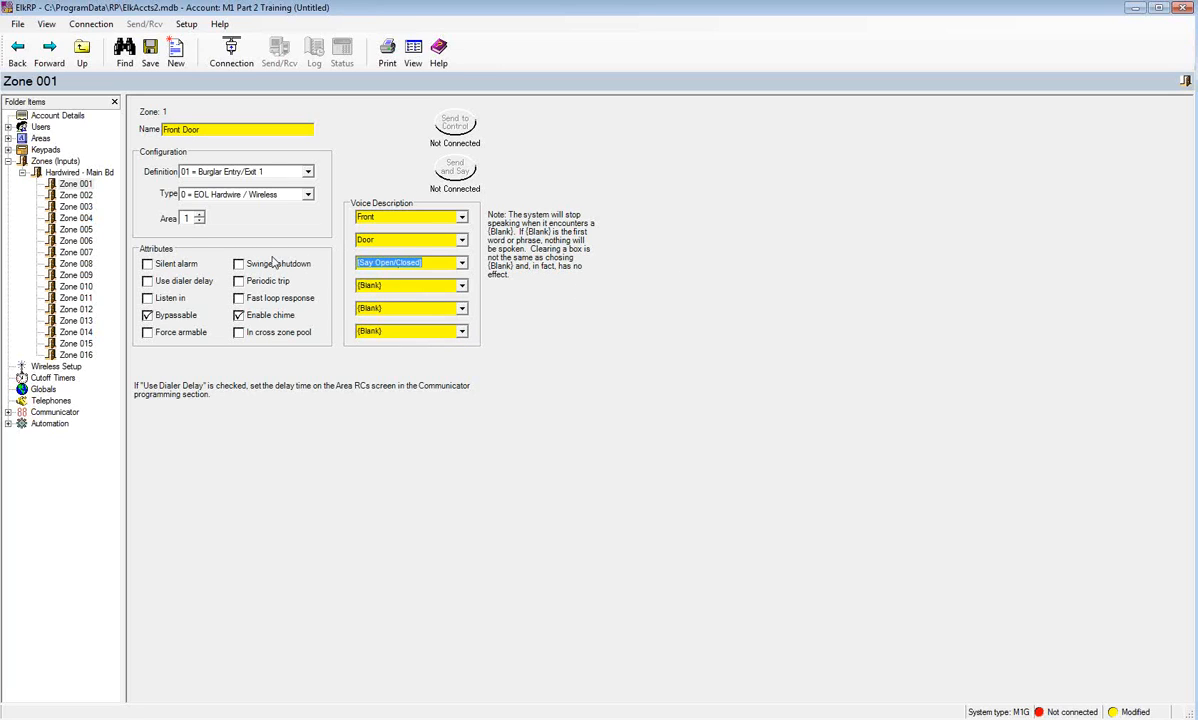
pyautogui.click(56, 161)
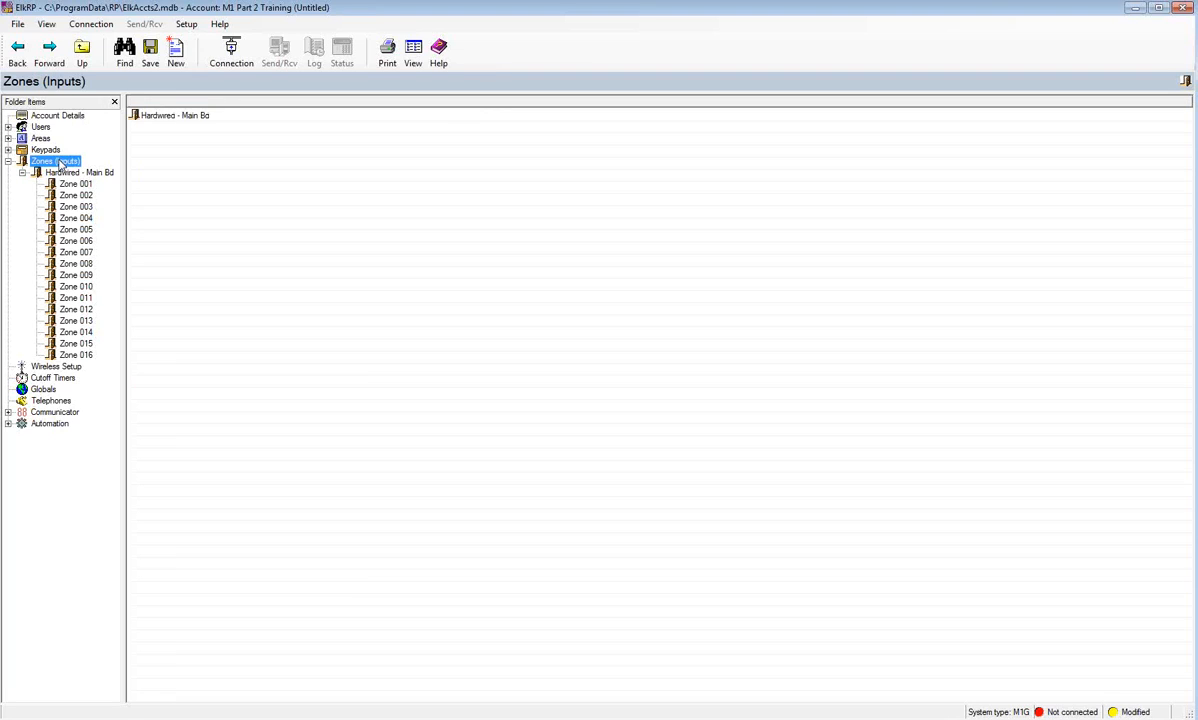
# - Add a New Wireless Zones group for Zones 17-32 (Group 2)
pyautogui.rightClick(59, 166)
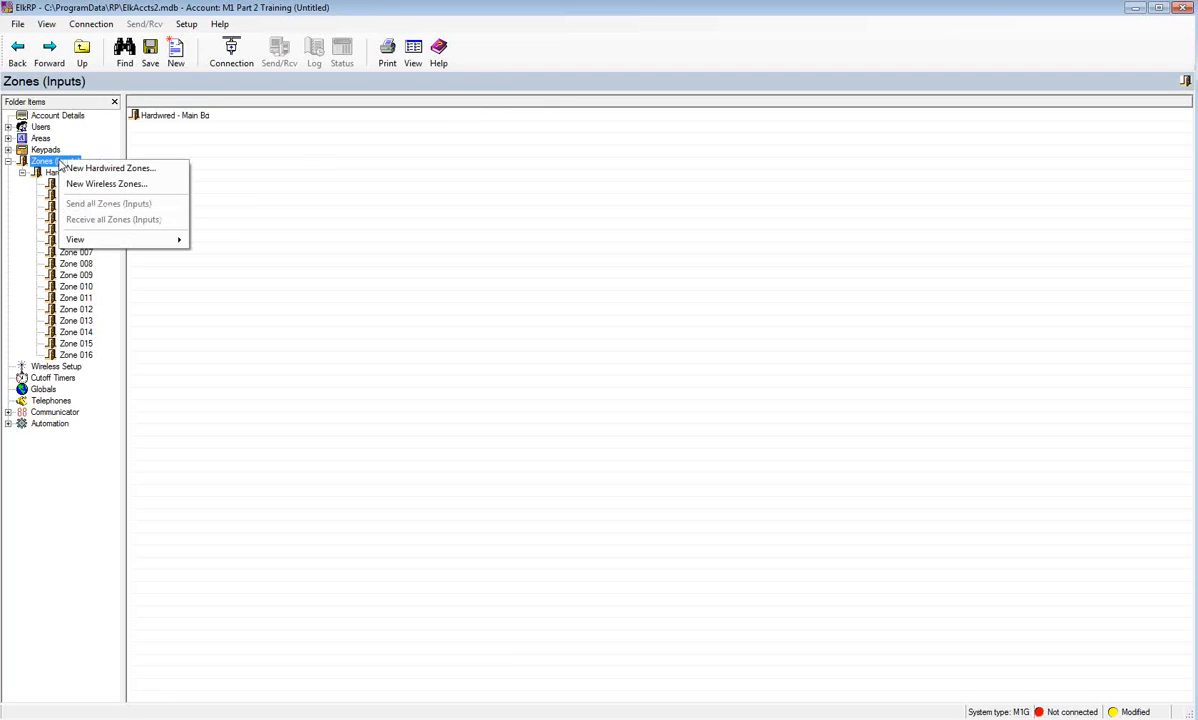
pyautogui.click(107, 184)
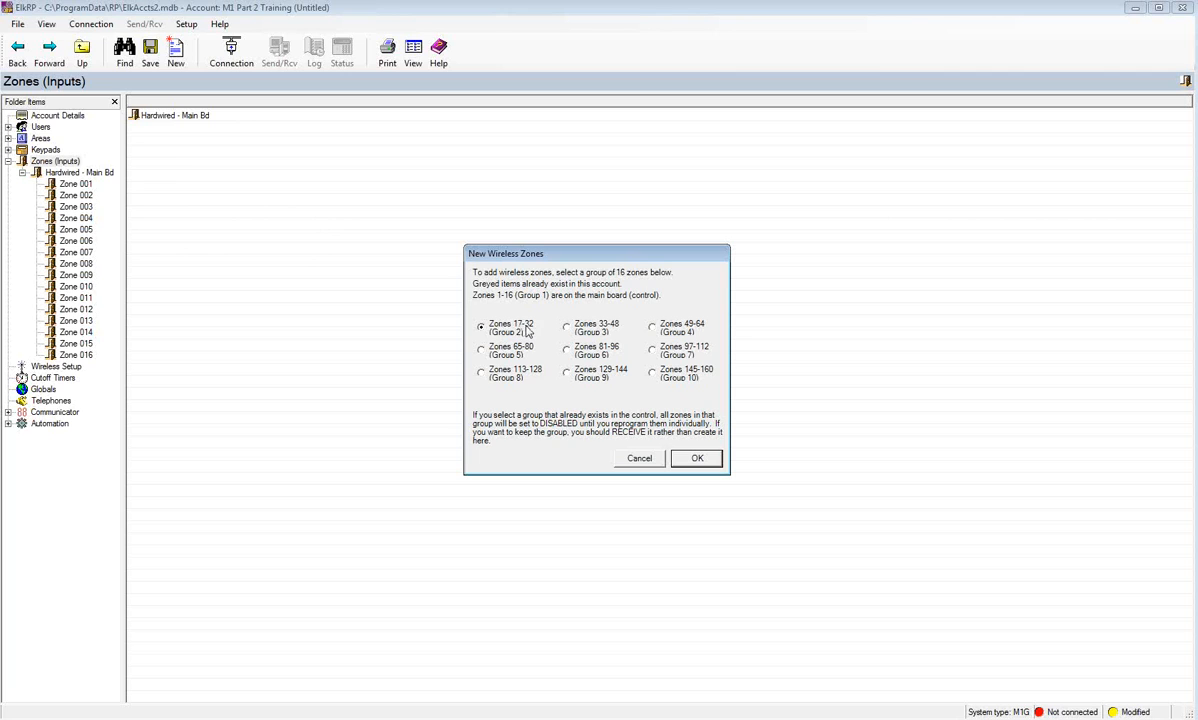
pyautogui.click(706, 458)
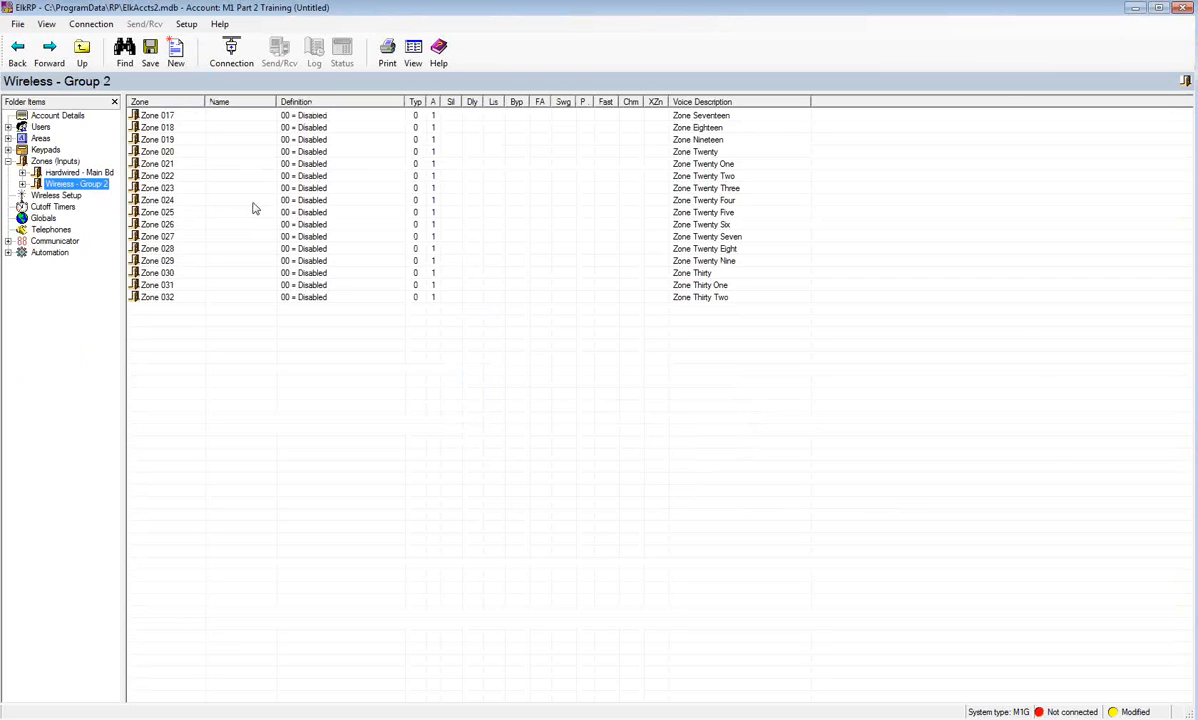
# - Open wireless Zone 017 and name it 'Keyfob'
pyautogui.click(170, 118)
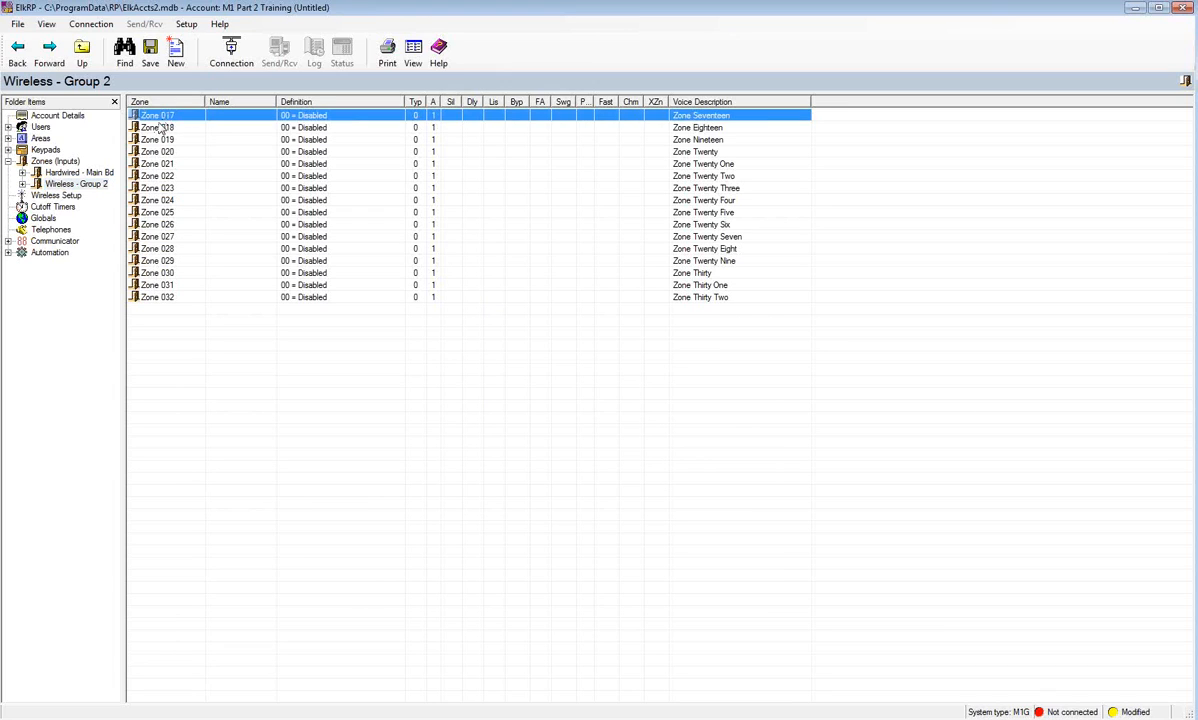
pyautogui.click(22, 185)
pyautogui.click(72, 195)
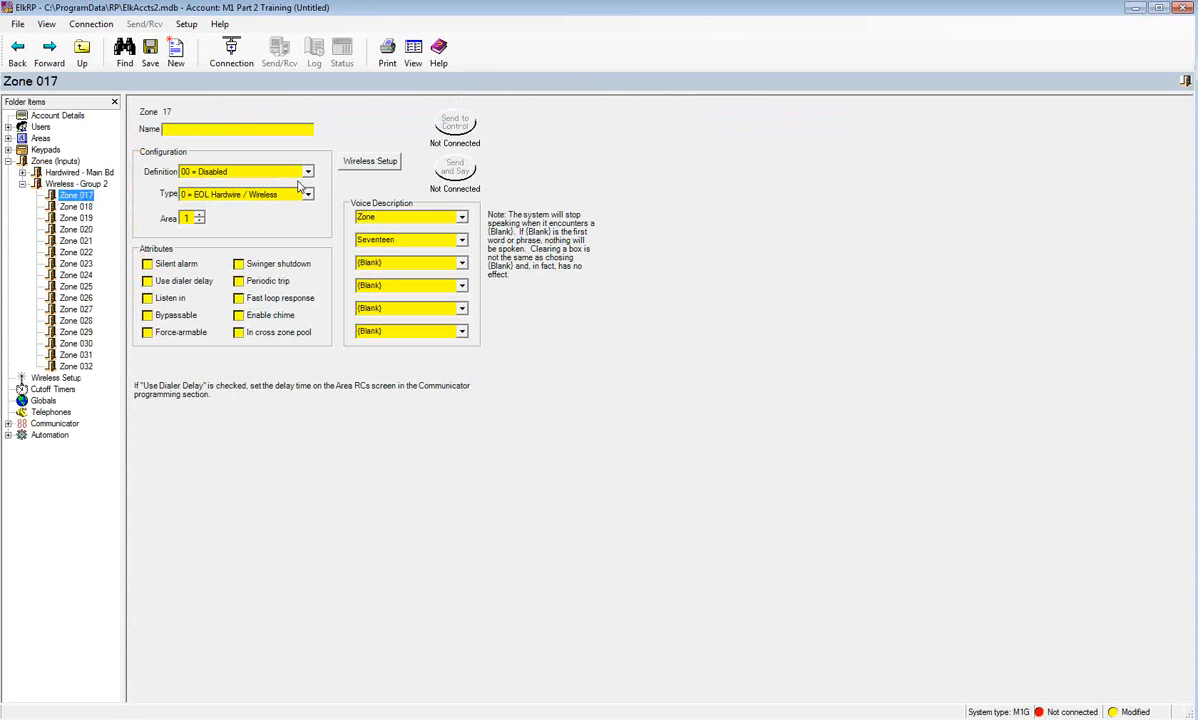
pyautogui.click(246, 130)
pyautogui.write('Keyfob')
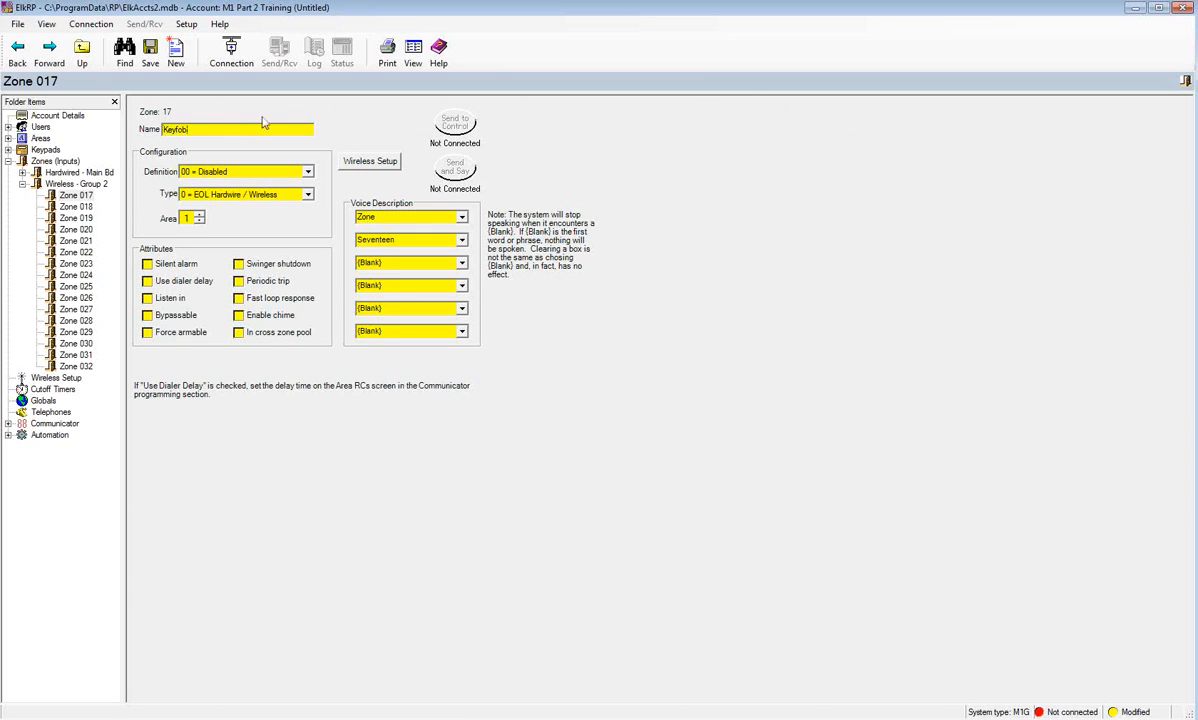
# - Set Zone 017's definition to 15 = Keyfob and bring up its Wireless Setup
pyautogui.click(294, 170)
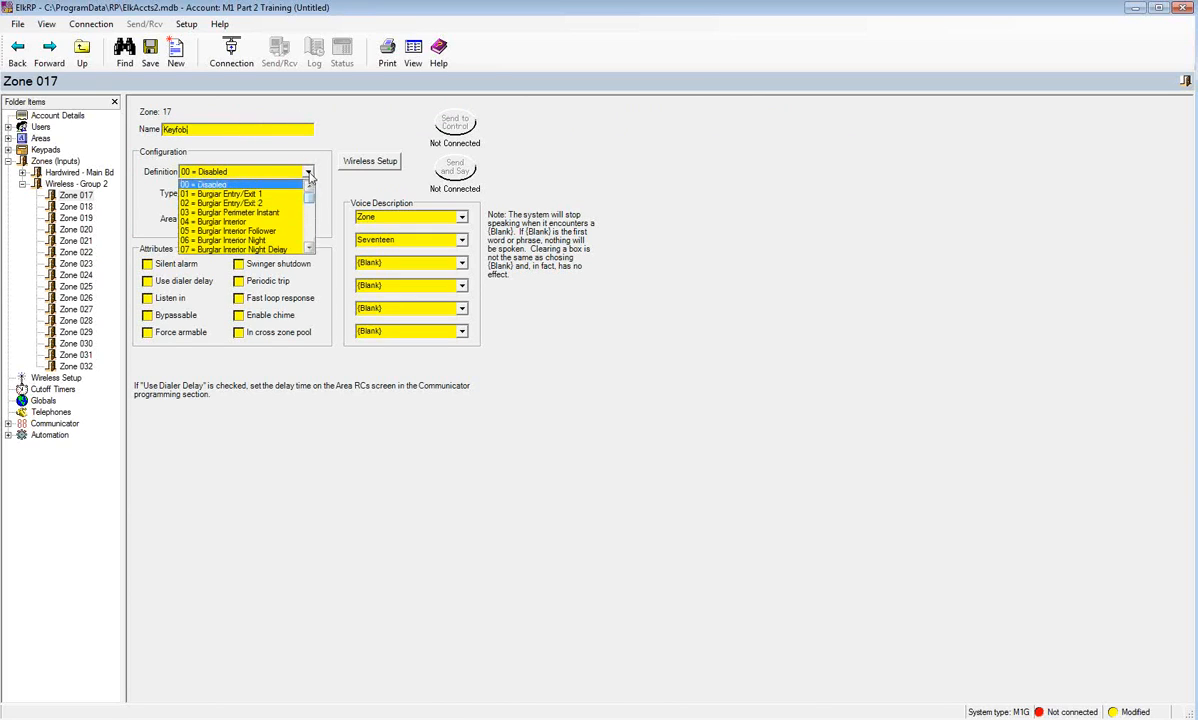
pyautogui.scroll(-4, 306, 215)
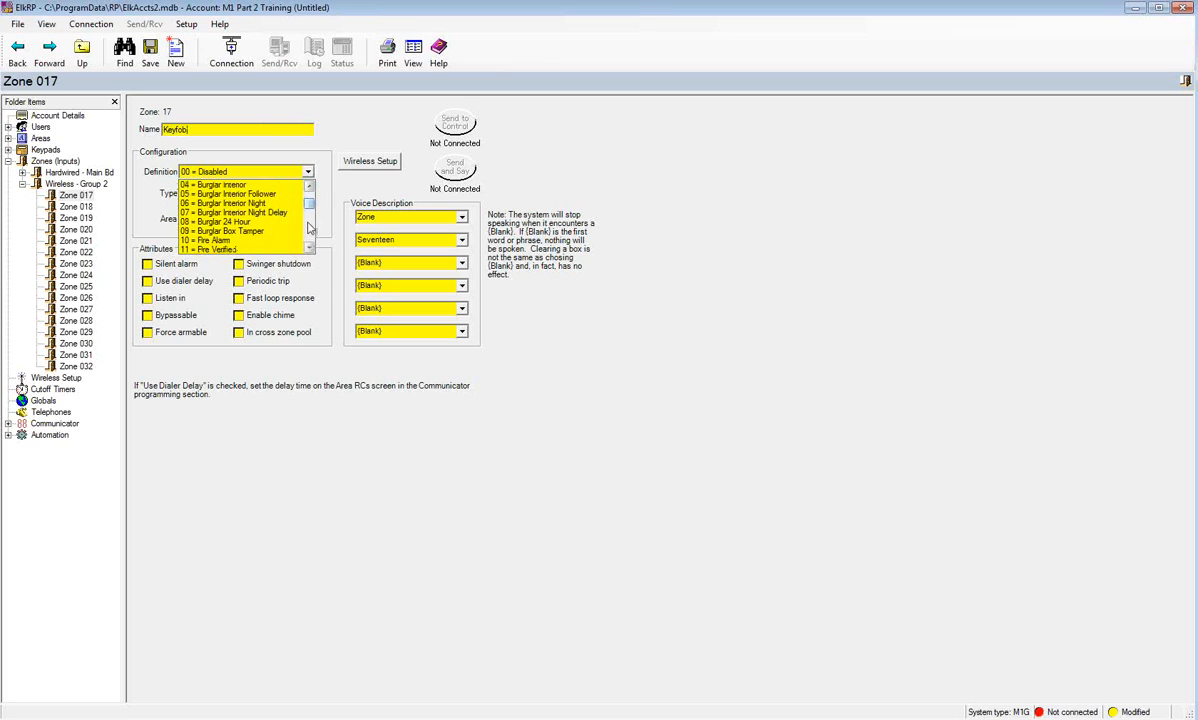
pyautogui.scroll(-3, 294, 228)
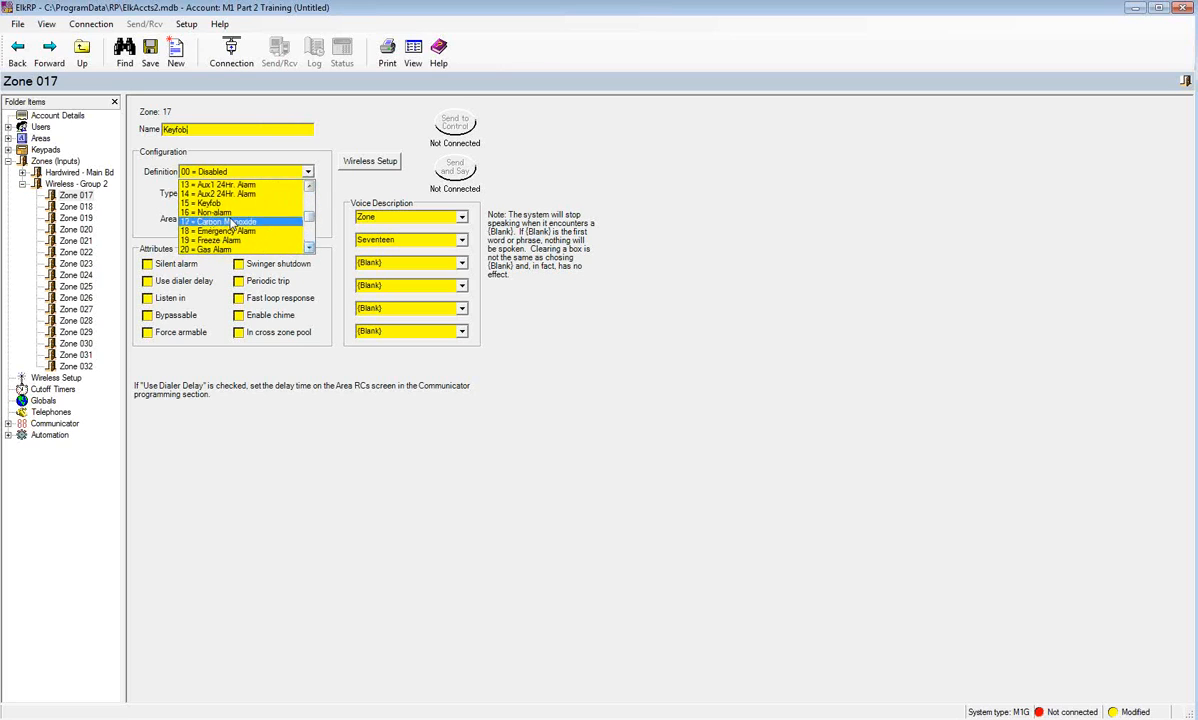
pyautogui.click(225, 203)
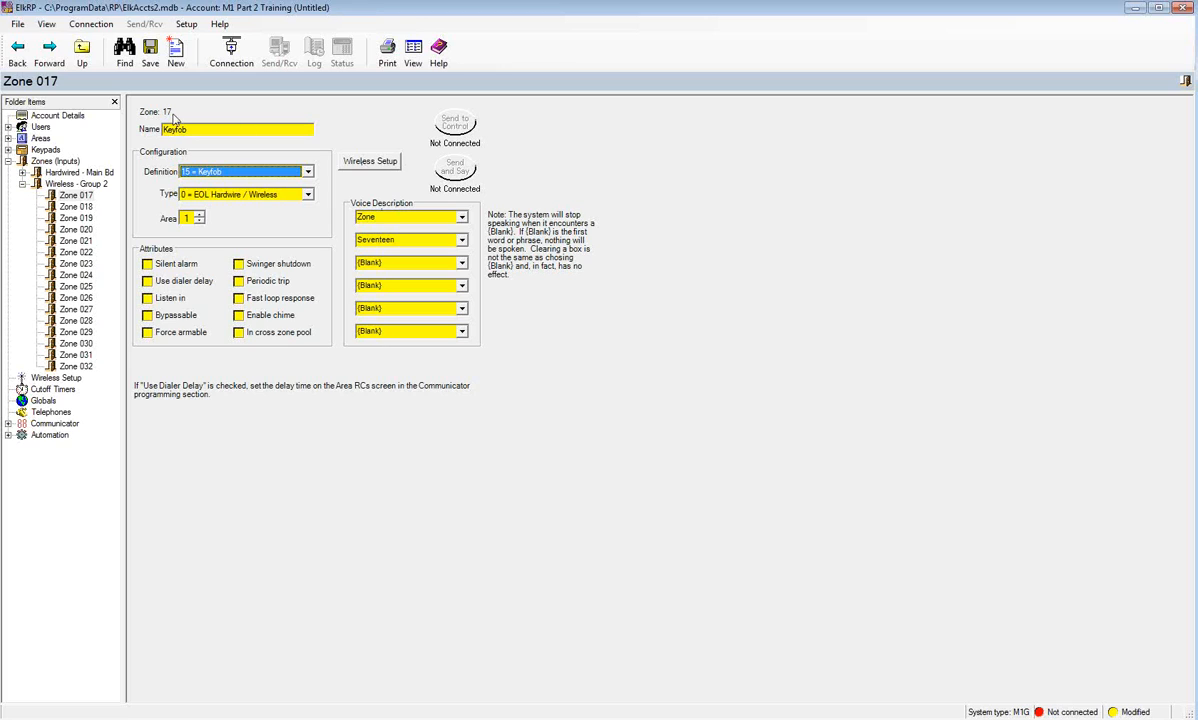
pyautogui.click(384, 166)
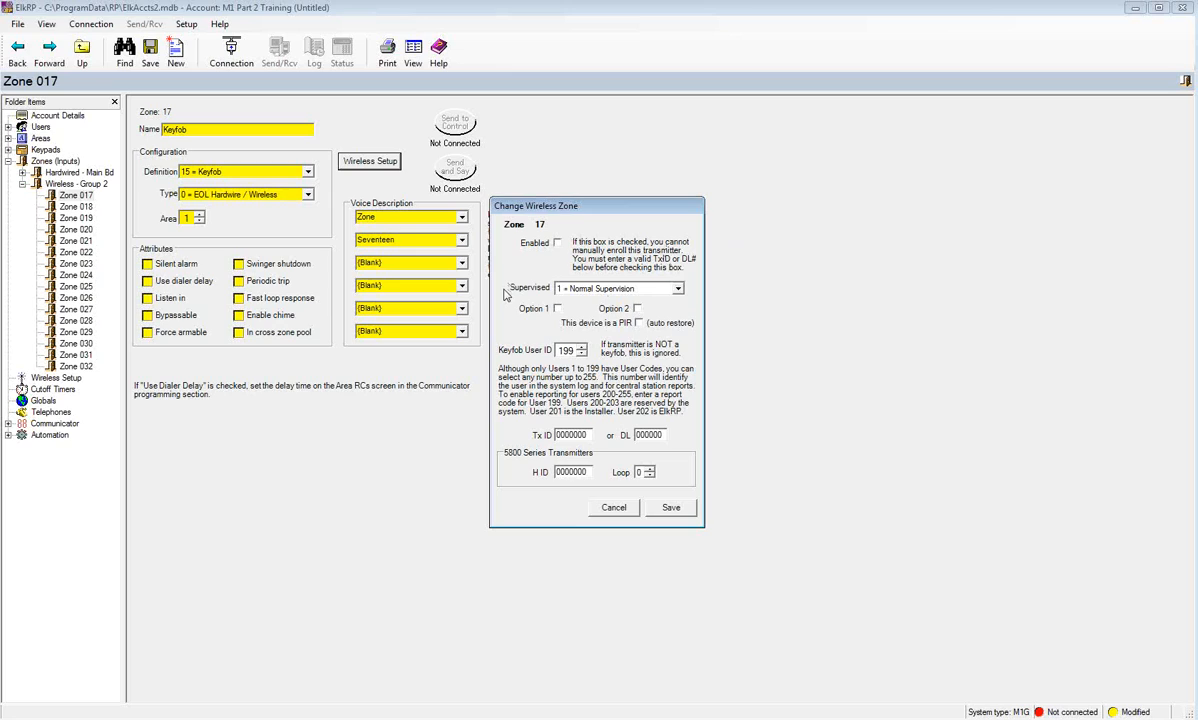
# - Set the transmitter to 0 = Not Supervised and the Keyfob User ID to 002
pyautogui.click(679, 291)
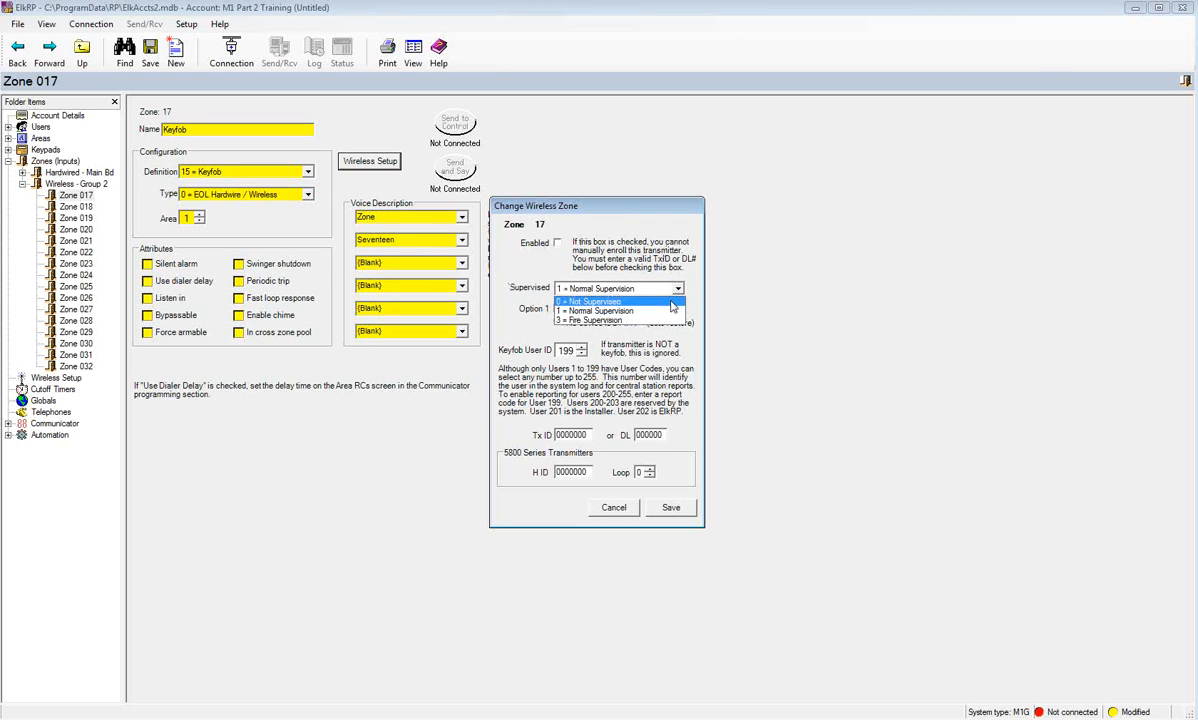
pyautogui.click(648, 302)
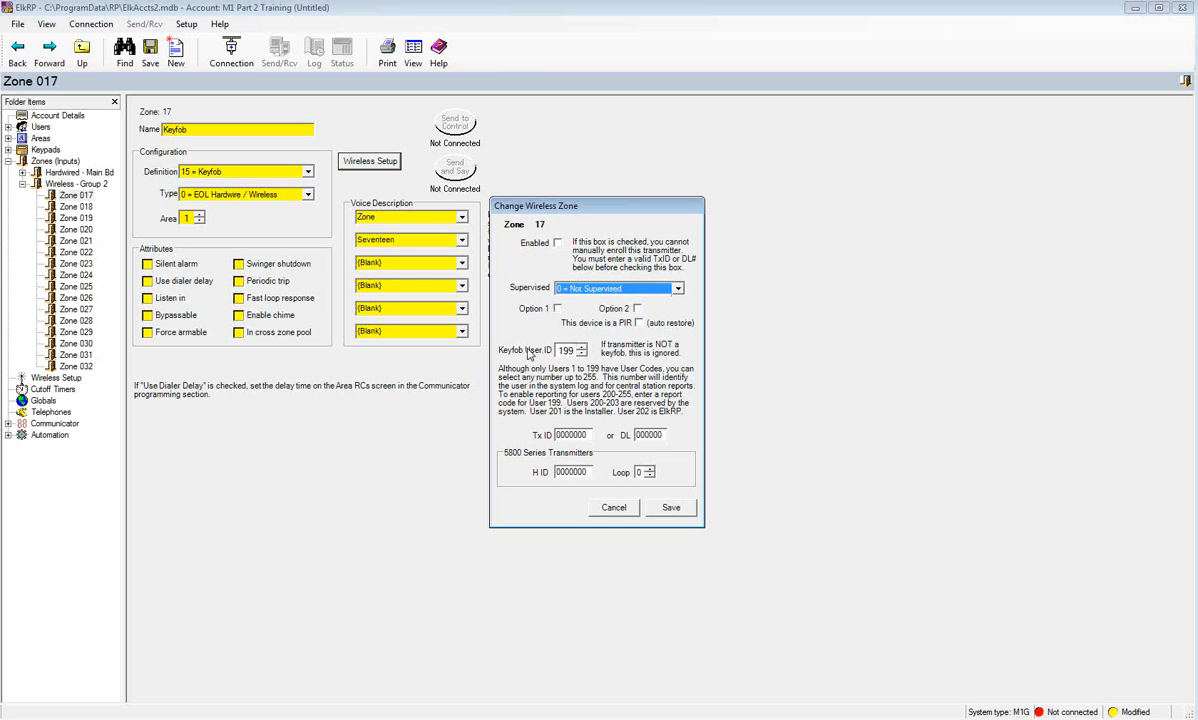
pyautogui.moveTo(575, 351); pyautogui.dragTo(520, 332)
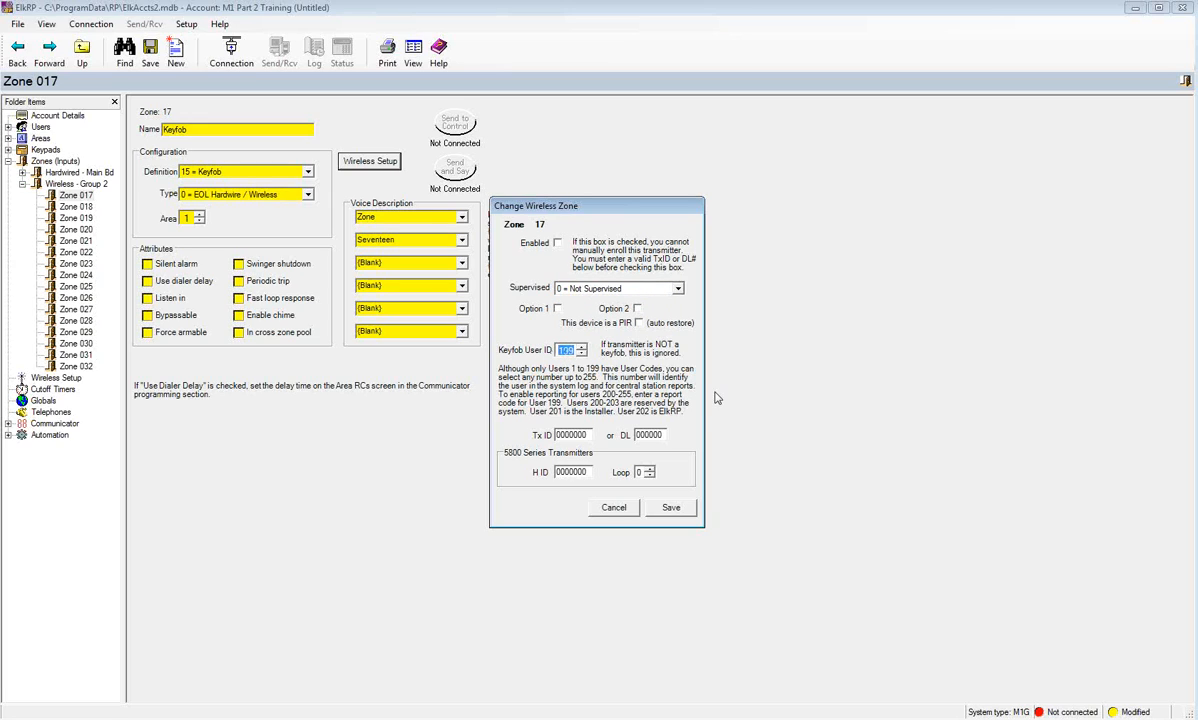
pyautogui.write('002')
pyautogui.click(576, 436)
pyautogui.click(646, 435)
# - Save Zone 017's wireless settings and go back to the Zones (Inputs) overview
pyautogui.click(672, 508)
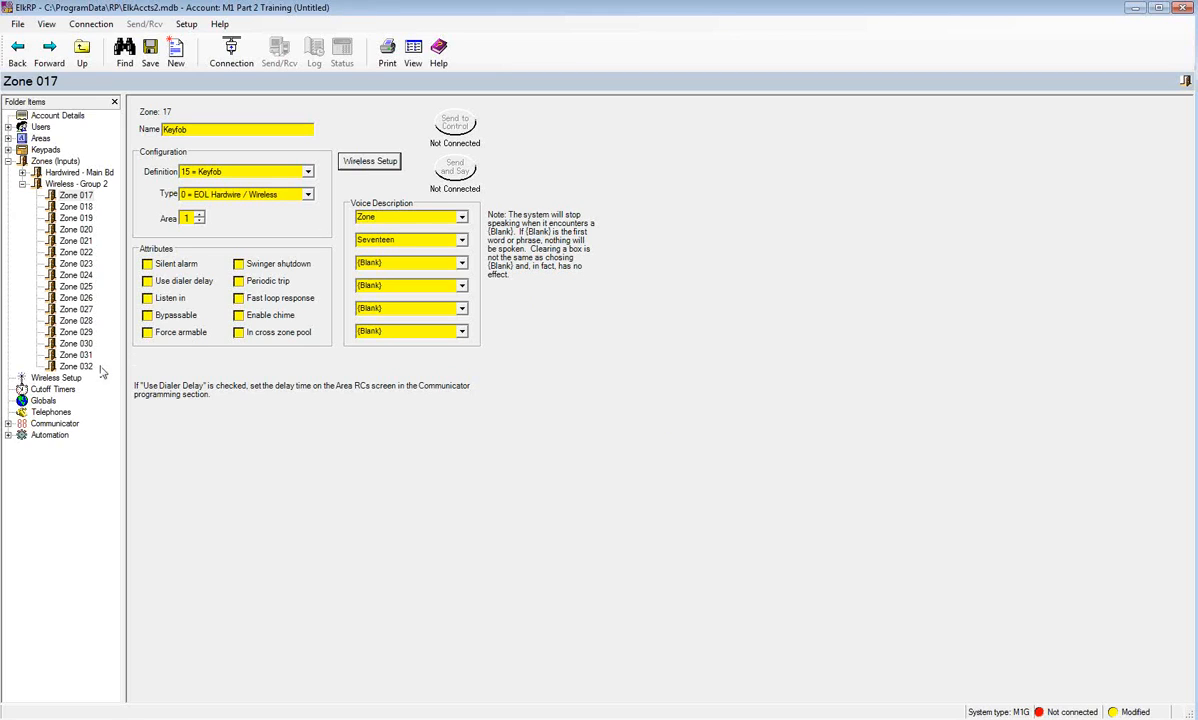
pyautogui.click(8, 161)
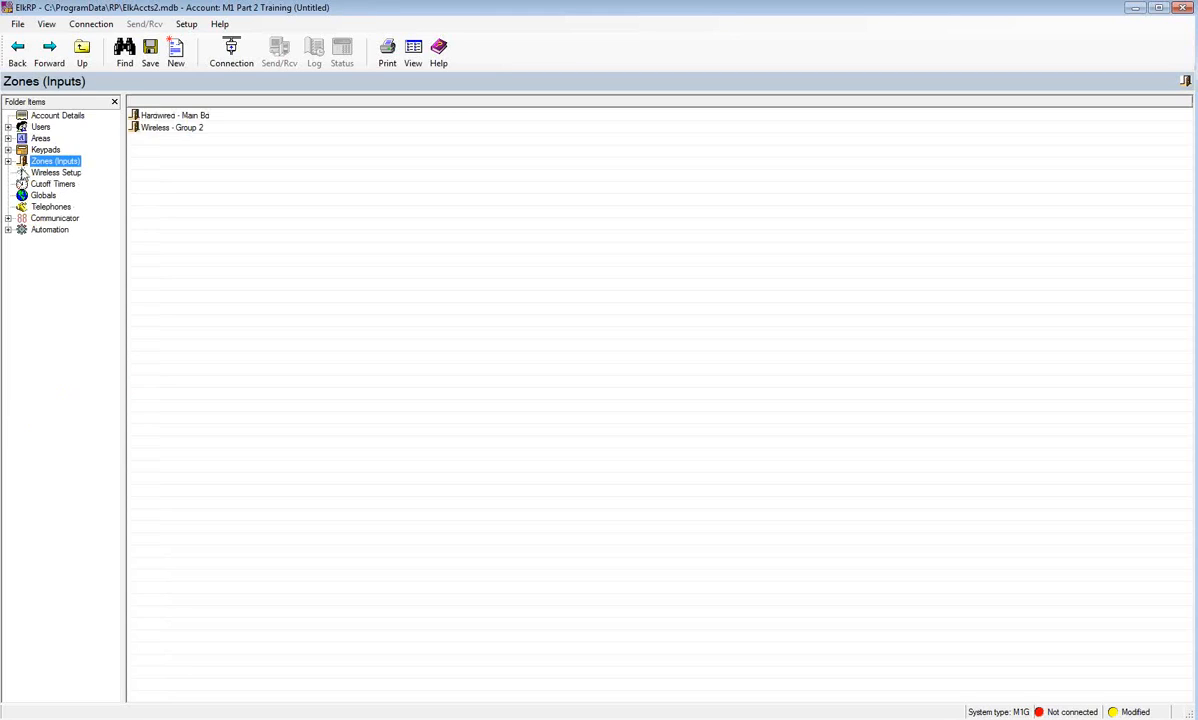
# - Open Wireless Setup and review its Receiver, Transmitters and Keyfob Events tabs
pyautogui.click(45, 175)
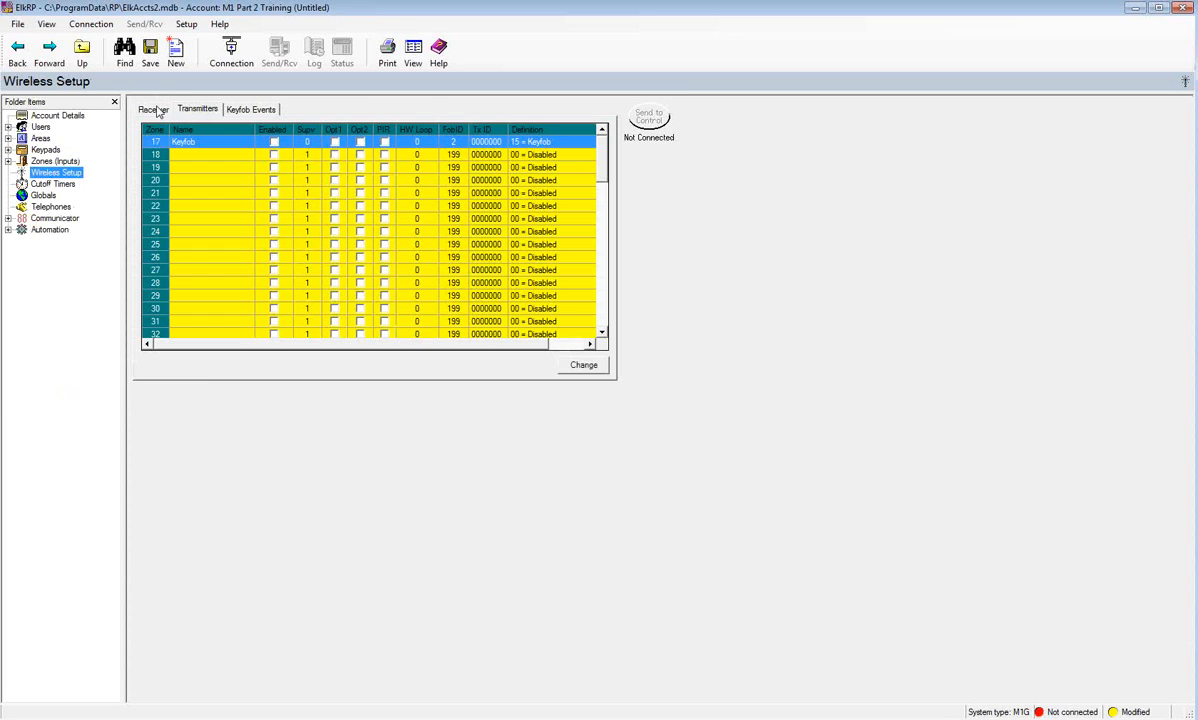
pyautogui.click(155, 109)
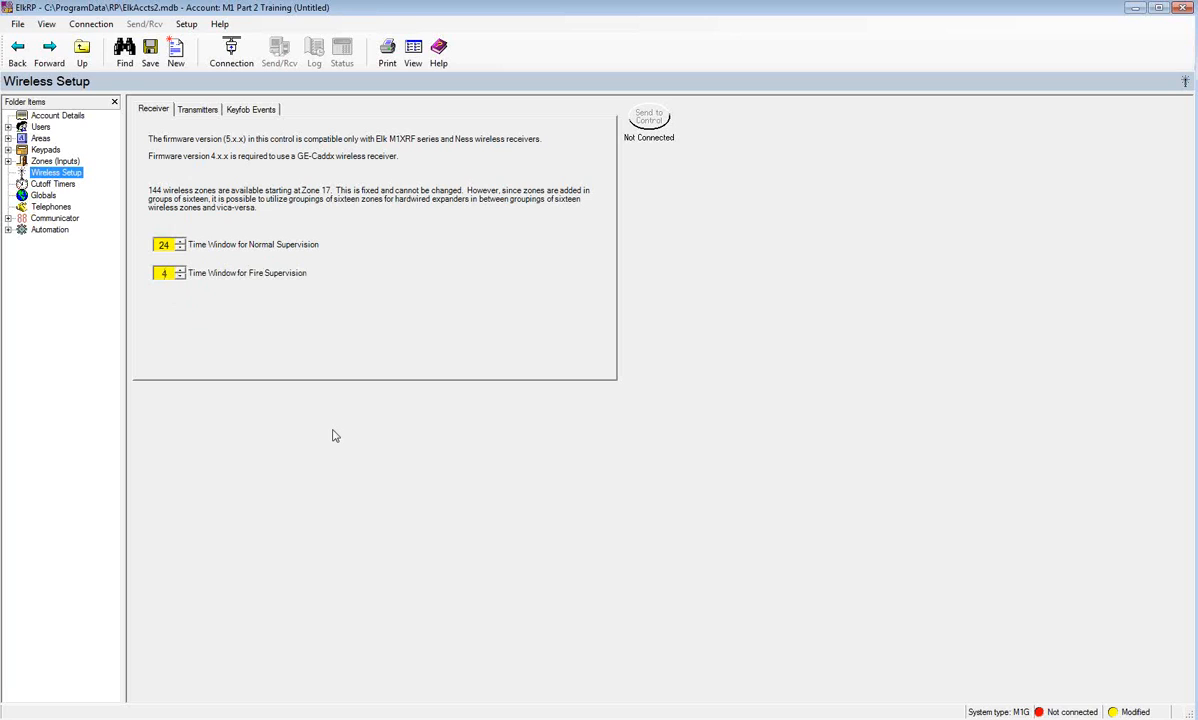
pyautogui.click(199, 110)
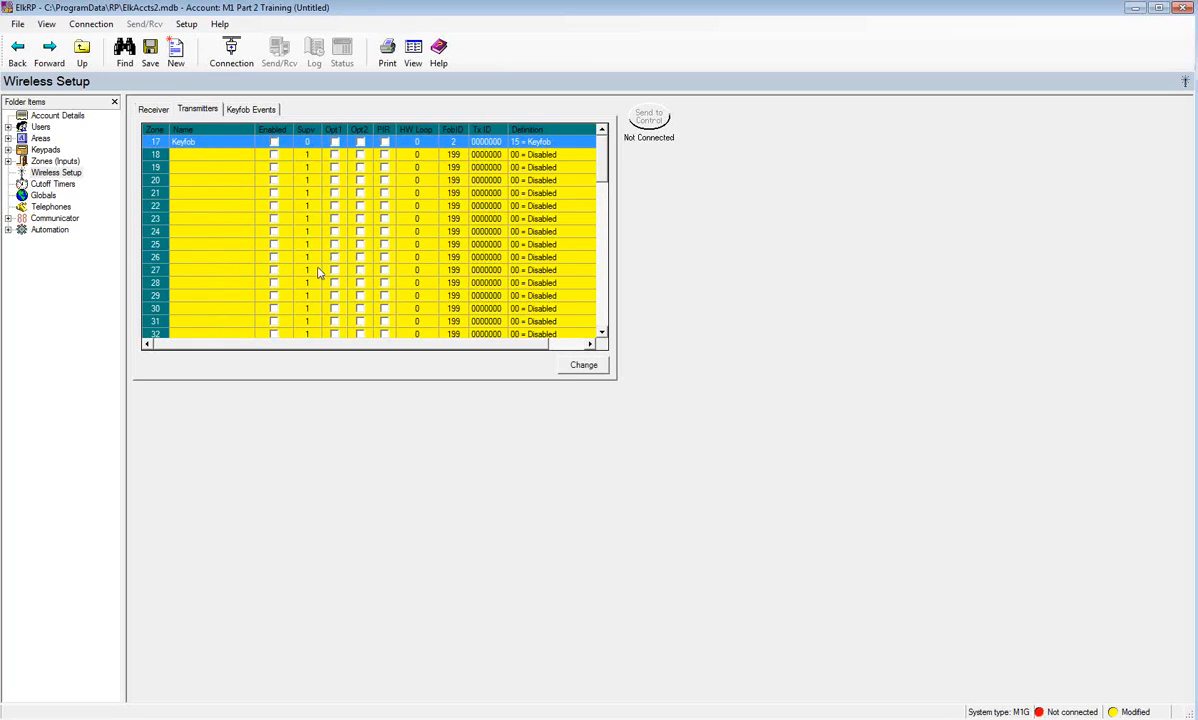
pyautogui.click(259, 112)
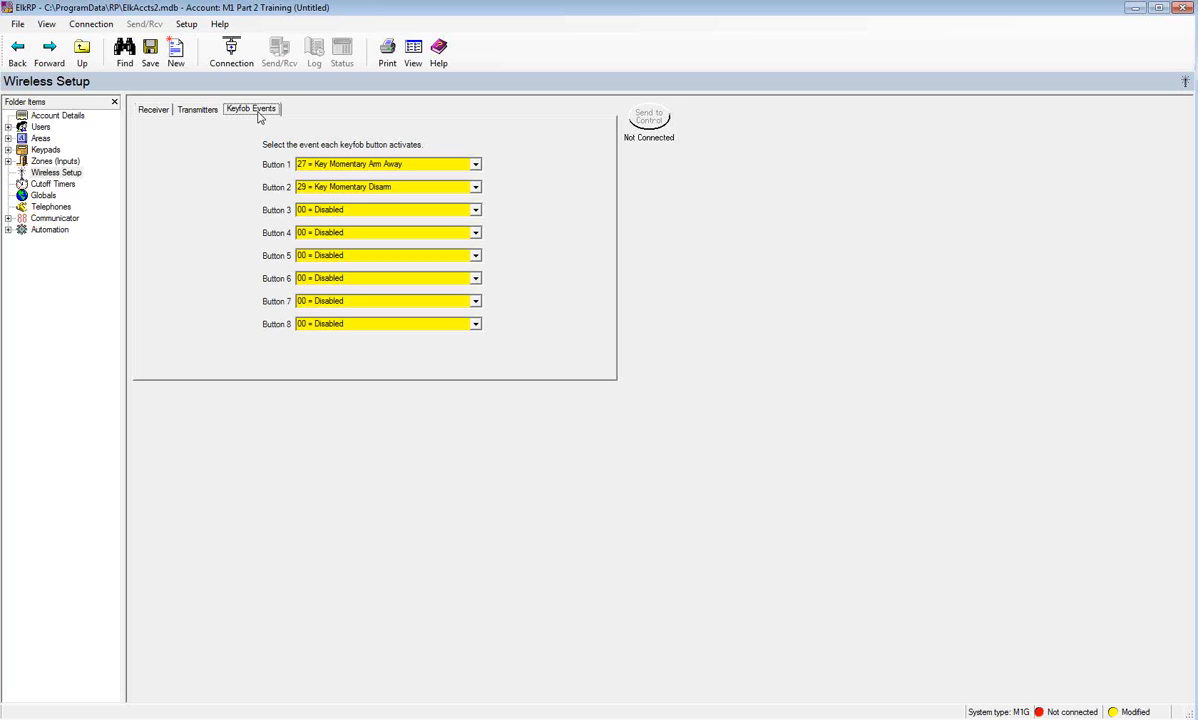
# - Assign 23 = Police Alarm to keyfob Button 4
pyautogui.click(474, 232)
pyautogui.moveTo(479, 261); pyautogui.dragTo(477, 279)
pyautogui.click(397, 292)
# - Return keyfob Button 3 to 00 = Disabled after trying Automation Task 01, then open Cutoff Timers
pyautogui.click(476, 210)
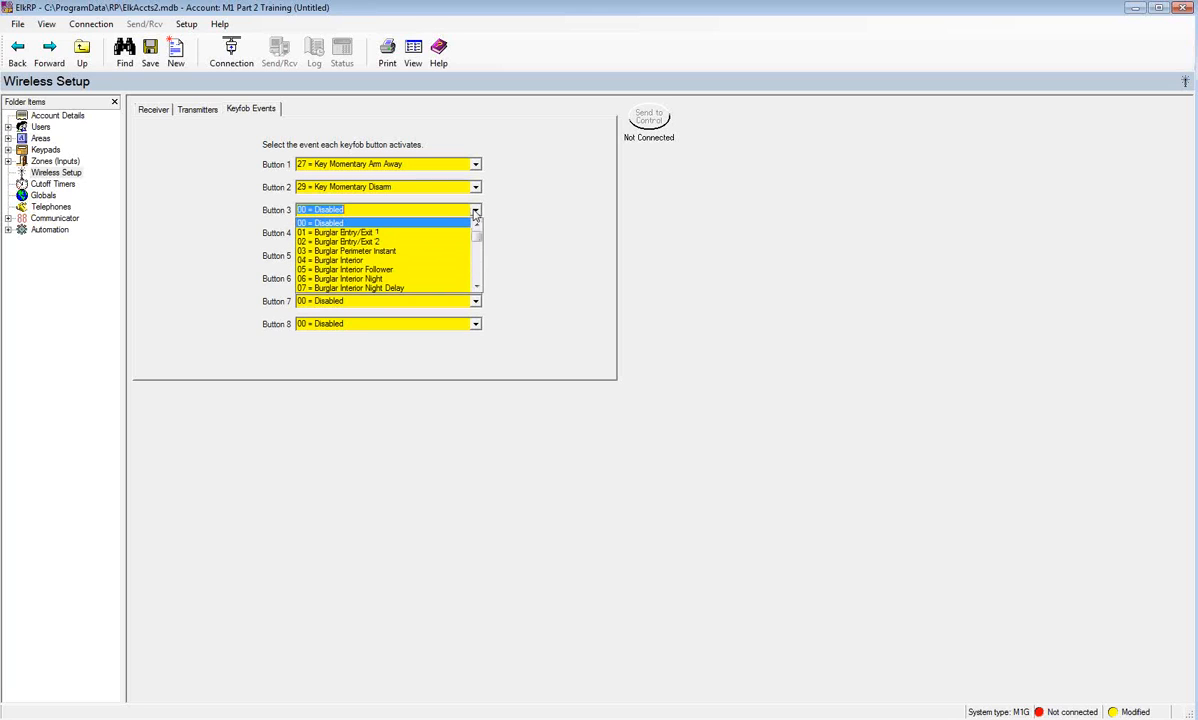
pyautogui.moveTo(474, 234); pyautogui.dragTo(476, 262)
pyautogui.click(422, 223)
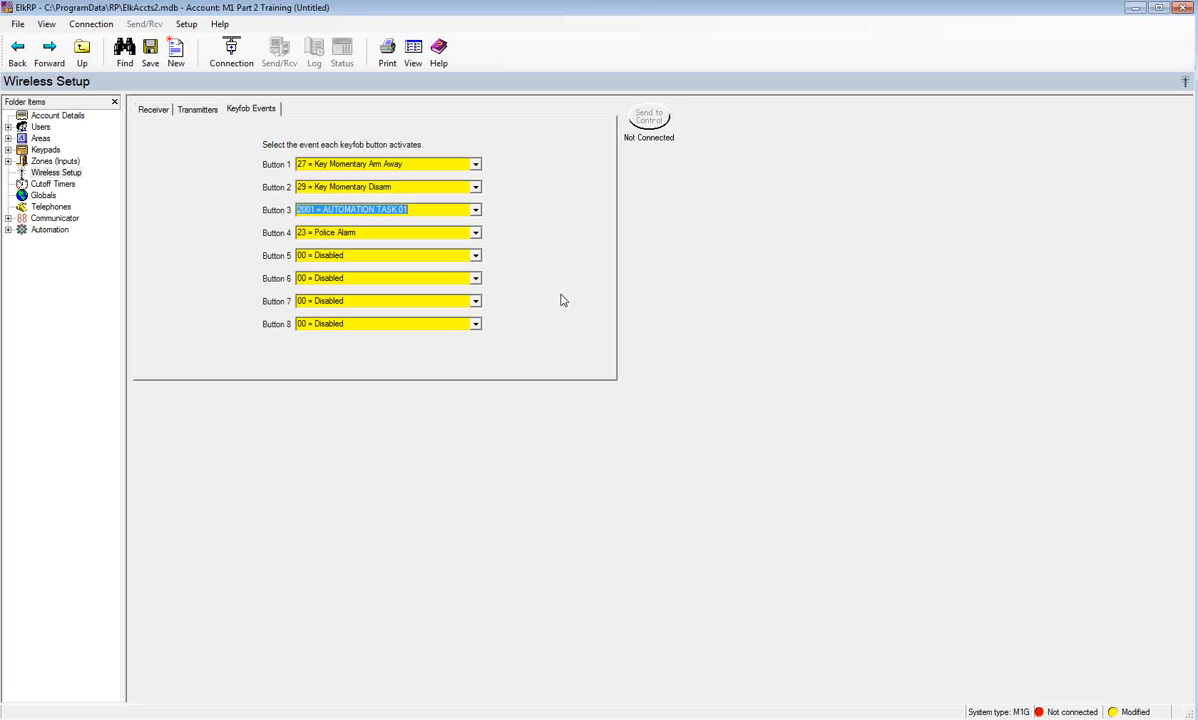
pyautogui.click(476, 210)
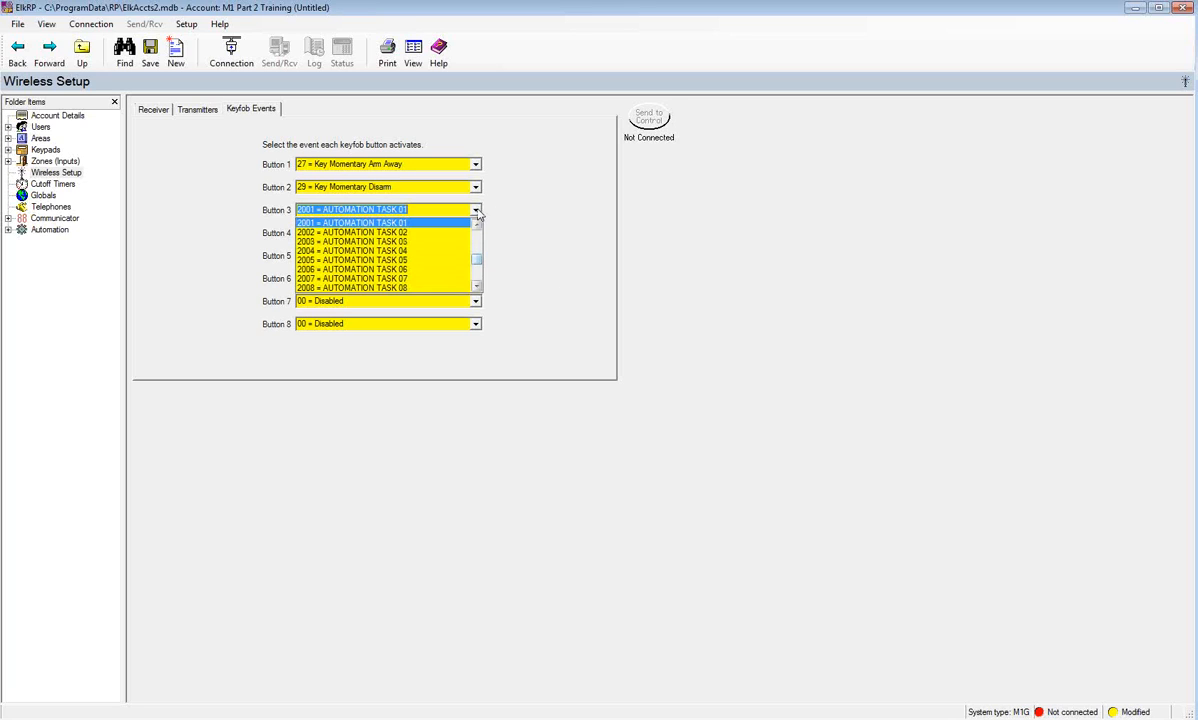
pyautogui.moveTo(478, 258); pyautogui.dragTo(480, 230)
pyautogui.click(362, 222)
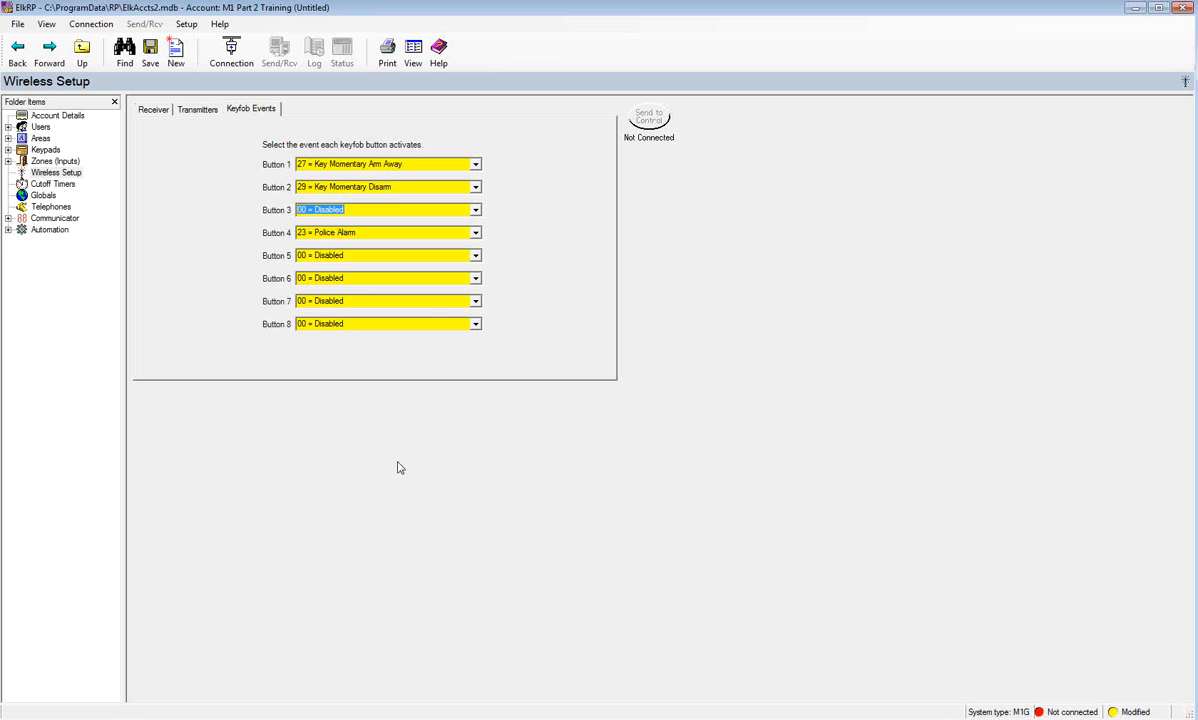
pyautogui.click(69, 186)
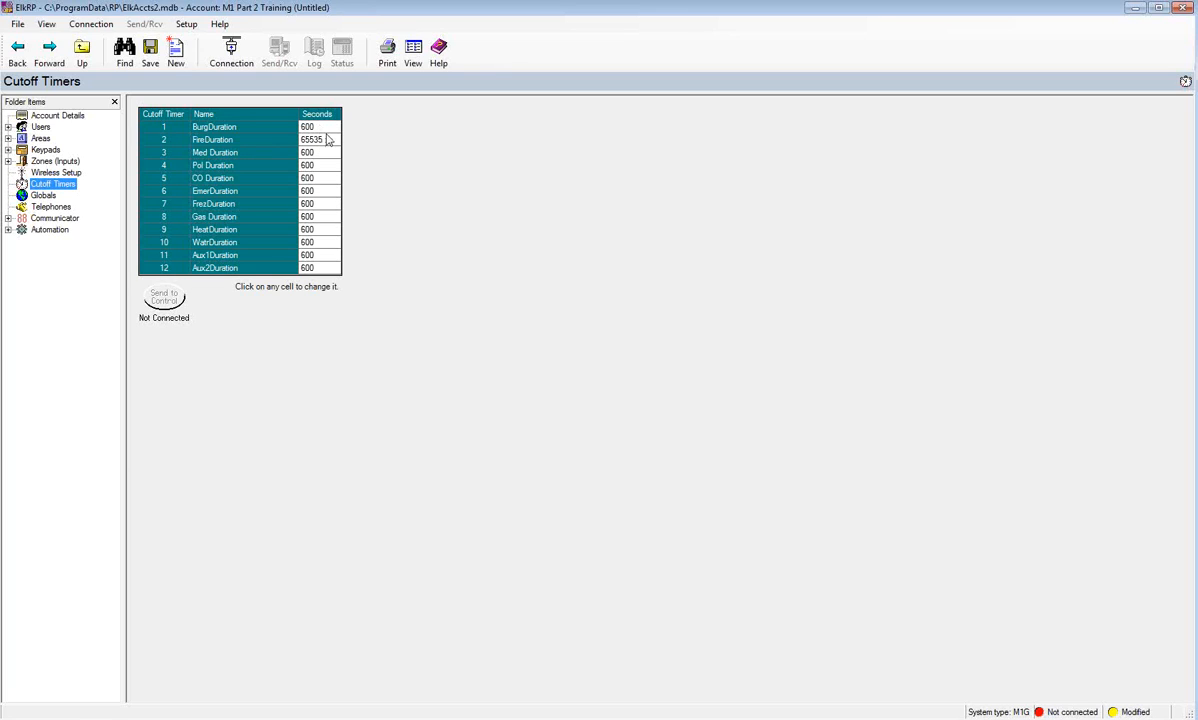
# - Enter 1 in the Seconds cell of the Med Duration cutoff timer (row 3)
pyautogui.click(311, 155)
pyautogui.click(320, 152)
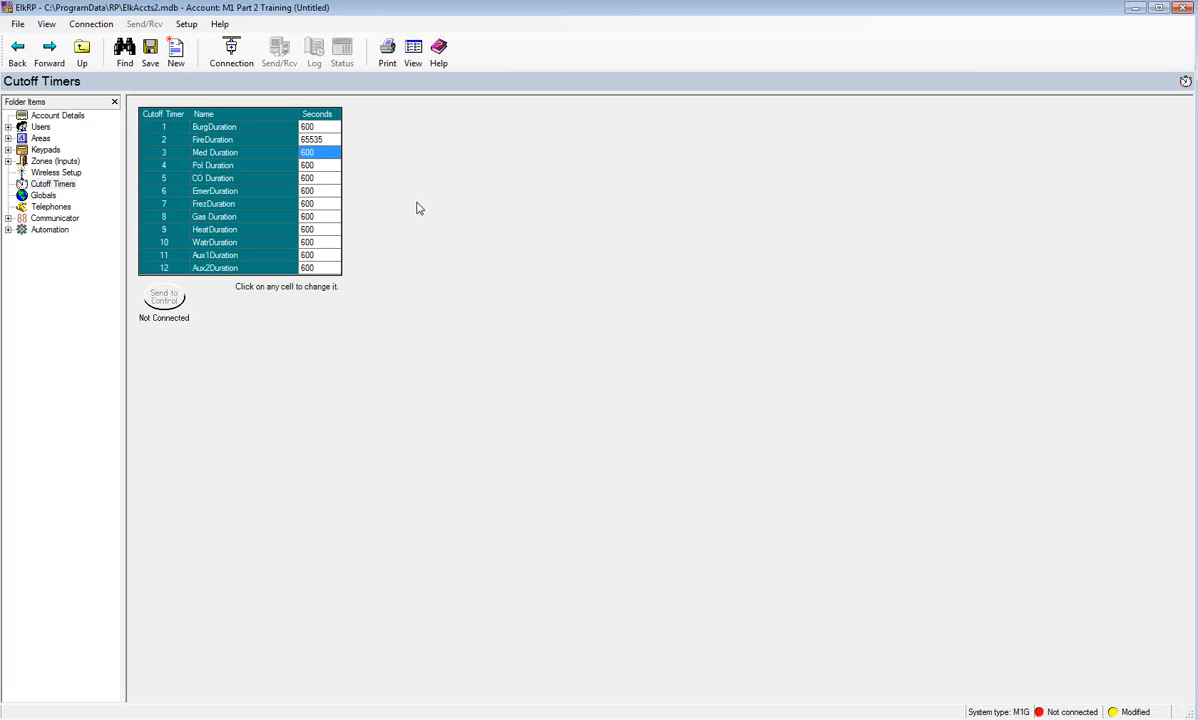
pyautogui.click(310, 152)
pyautogui.write('1')
# - Open Globals, set telephone control to local and remote, then view the G06-G10 Zones tab
pyautogui.click(45, 196)
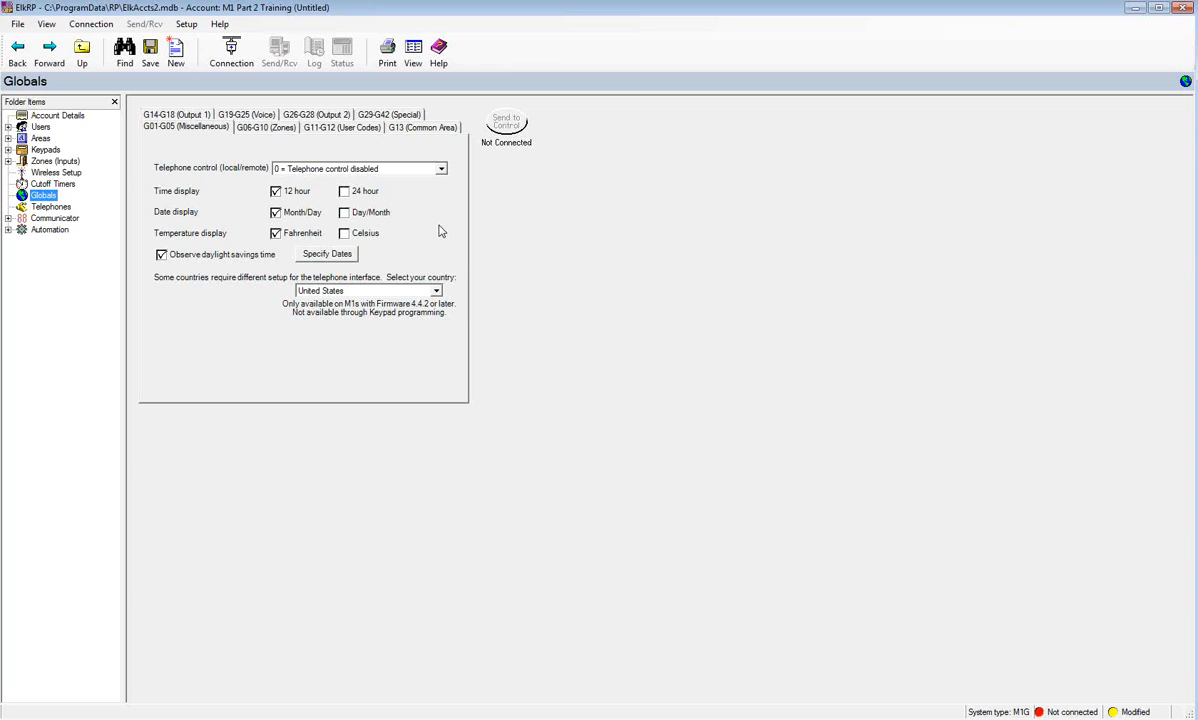
pyautogui.click(441, 170)
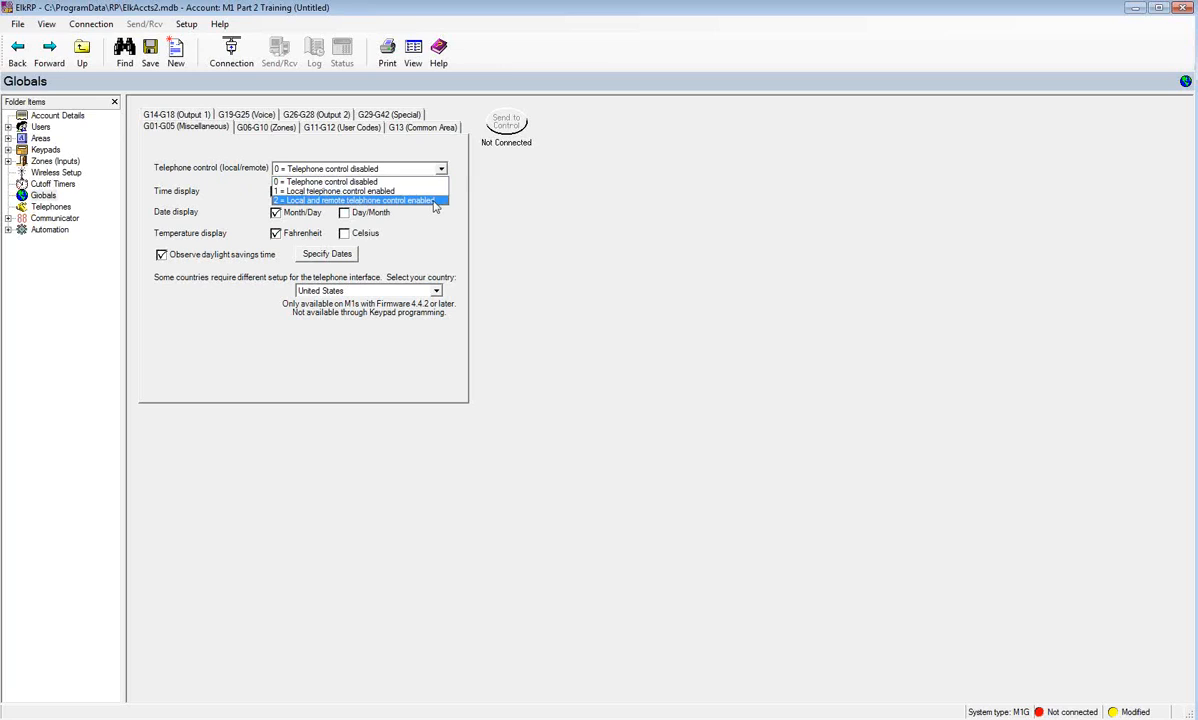
pyautogui.click(430, 198)
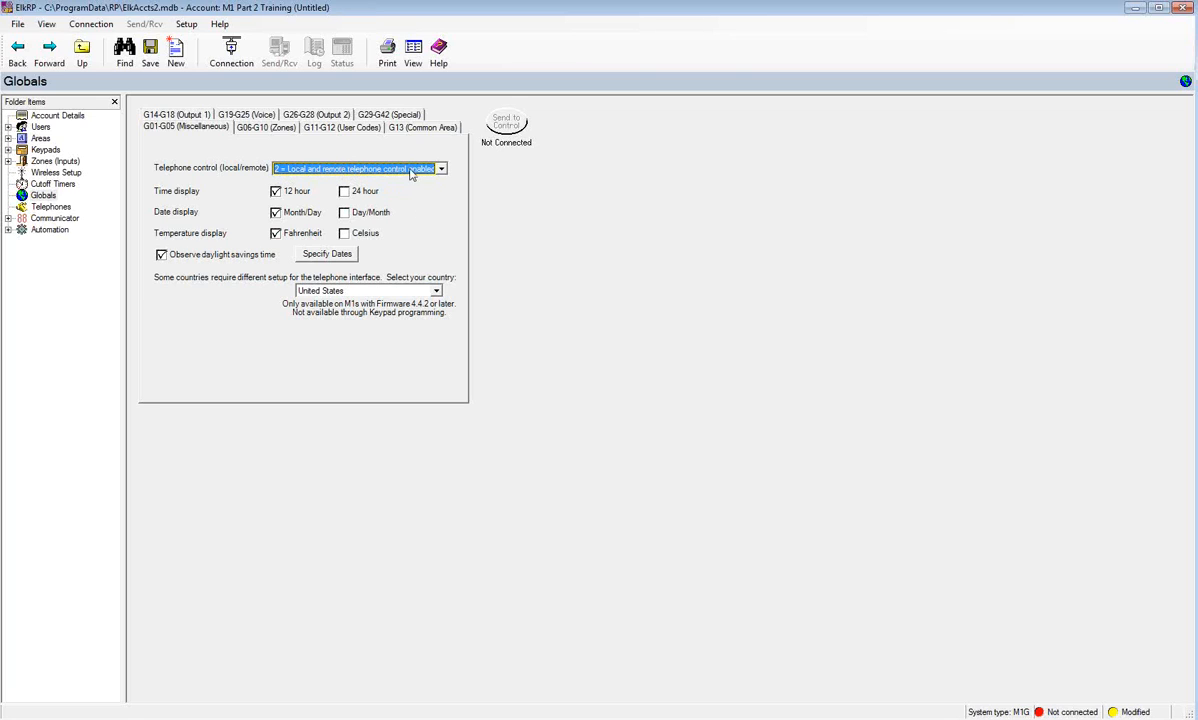
pyautogui.click(439, 169)
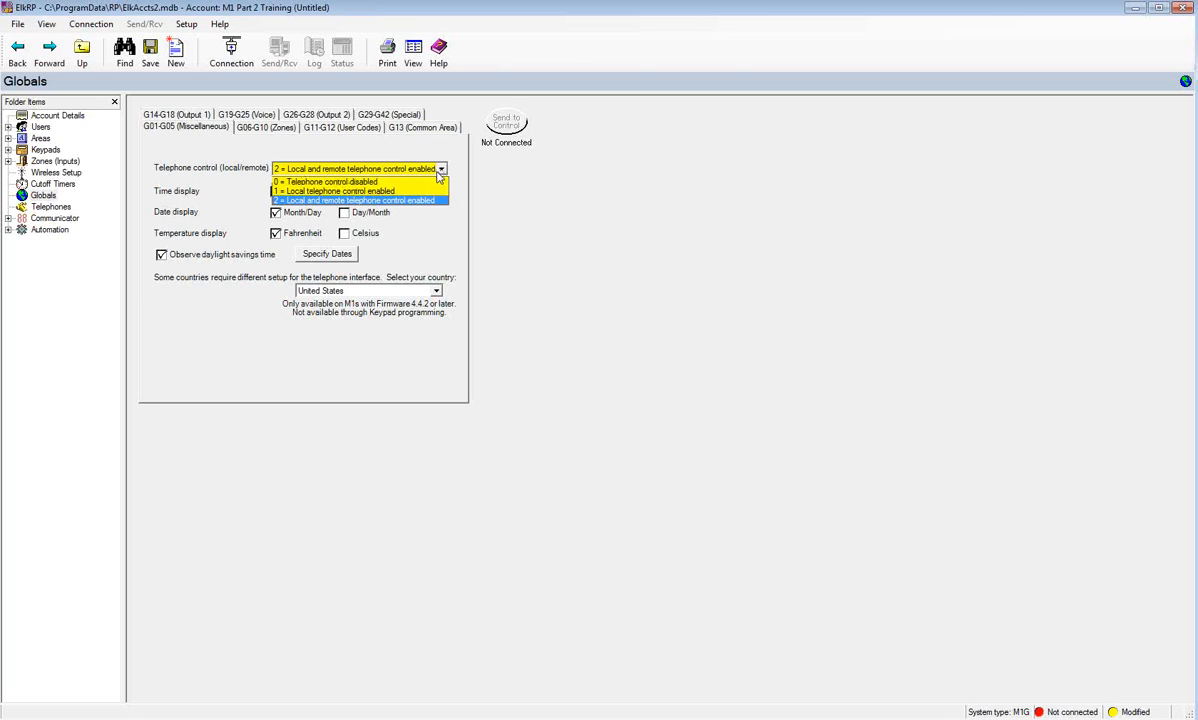
pyautogui.click(432, 233)
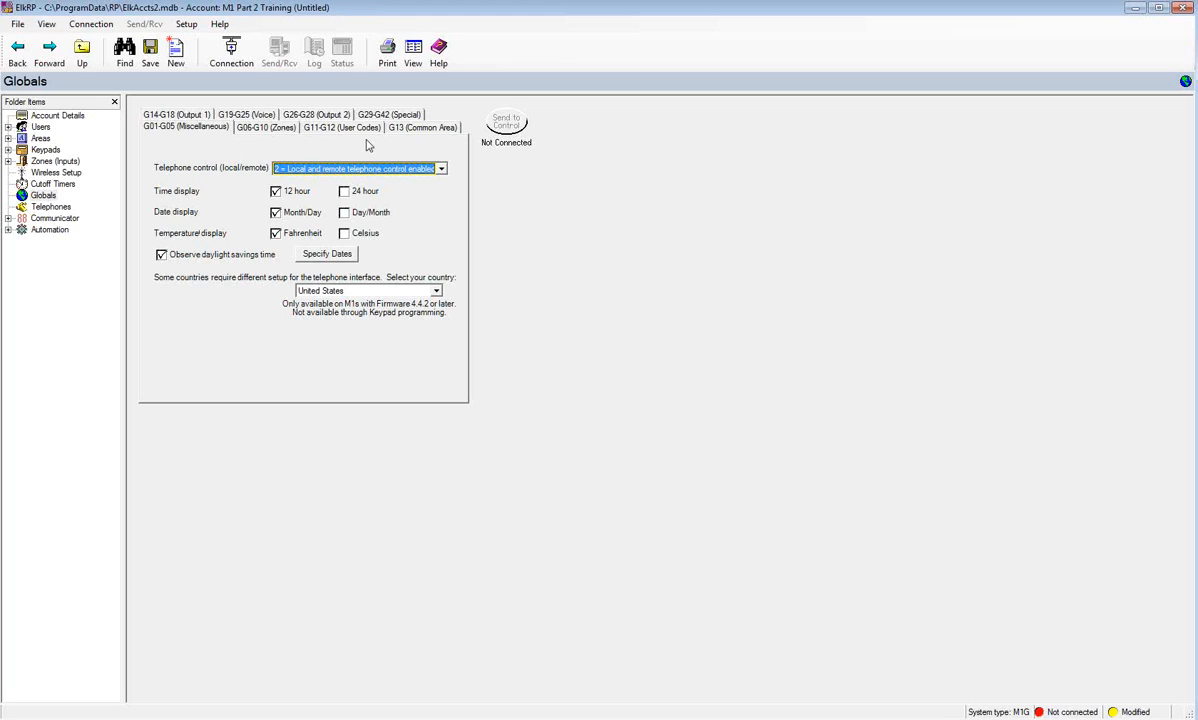
pyautogui.click(280, 130)
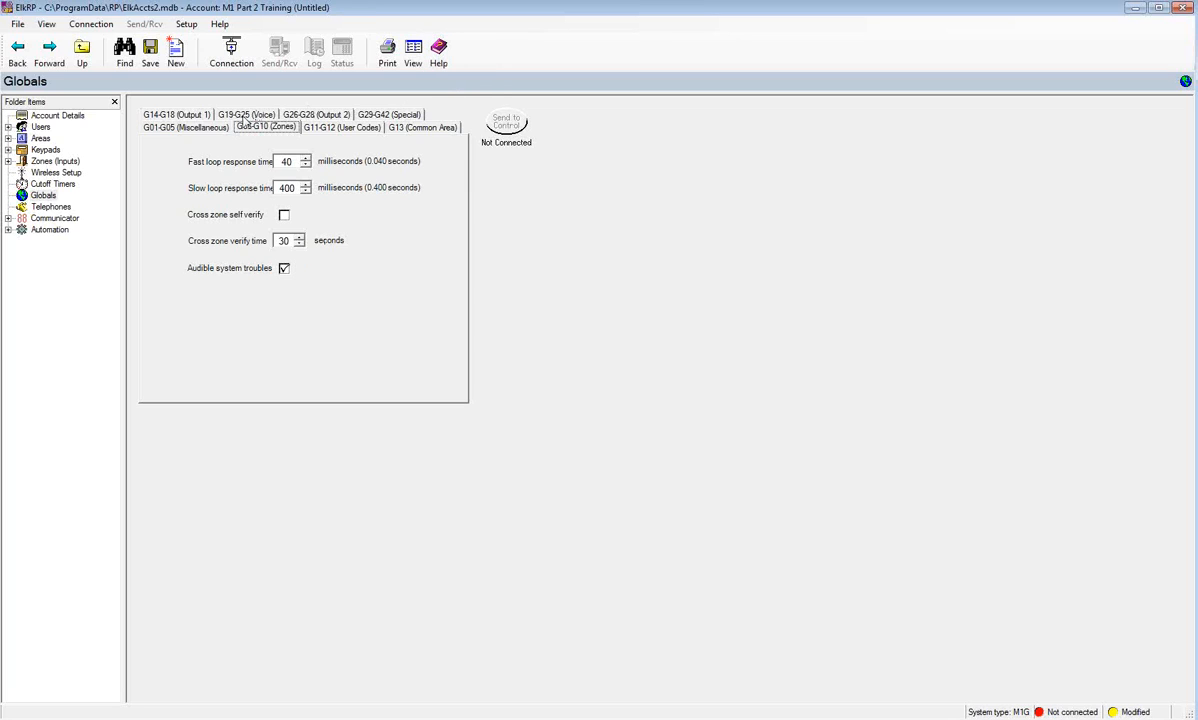
# - Review the Globals Output 1 and Voice settings, then the Special page: 0 rings, 115200 baud
pyautogui.click(174, 115)
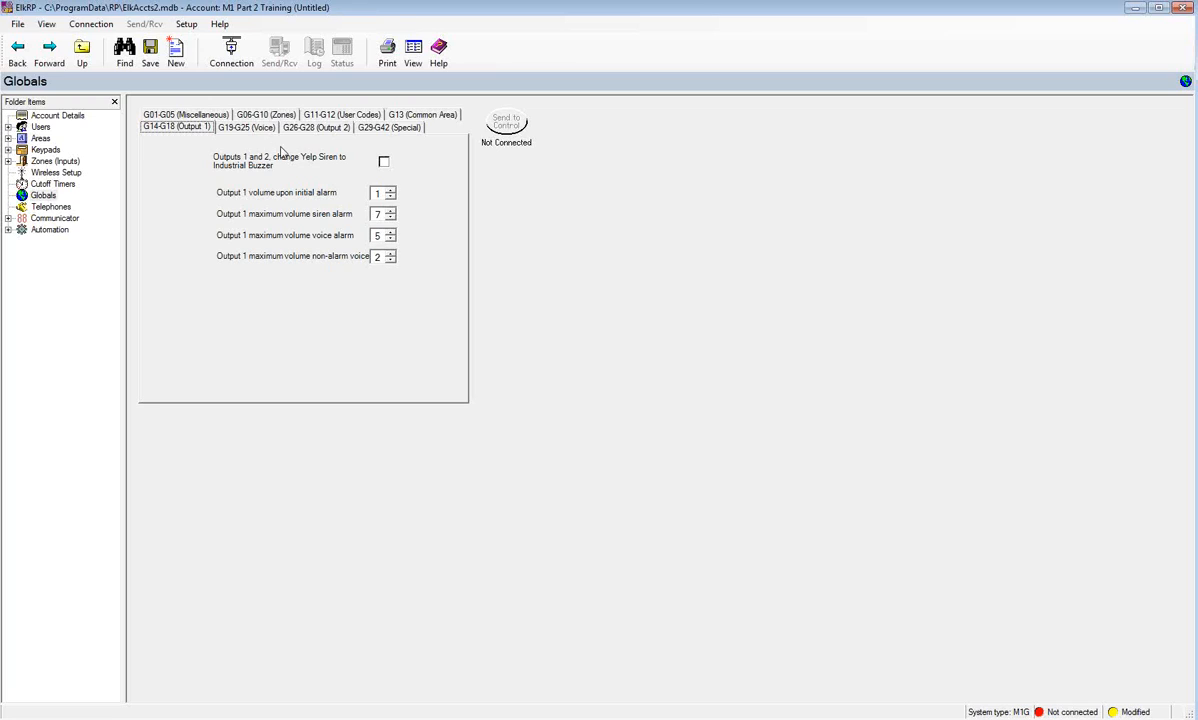
pyautogui.click(258, 131)
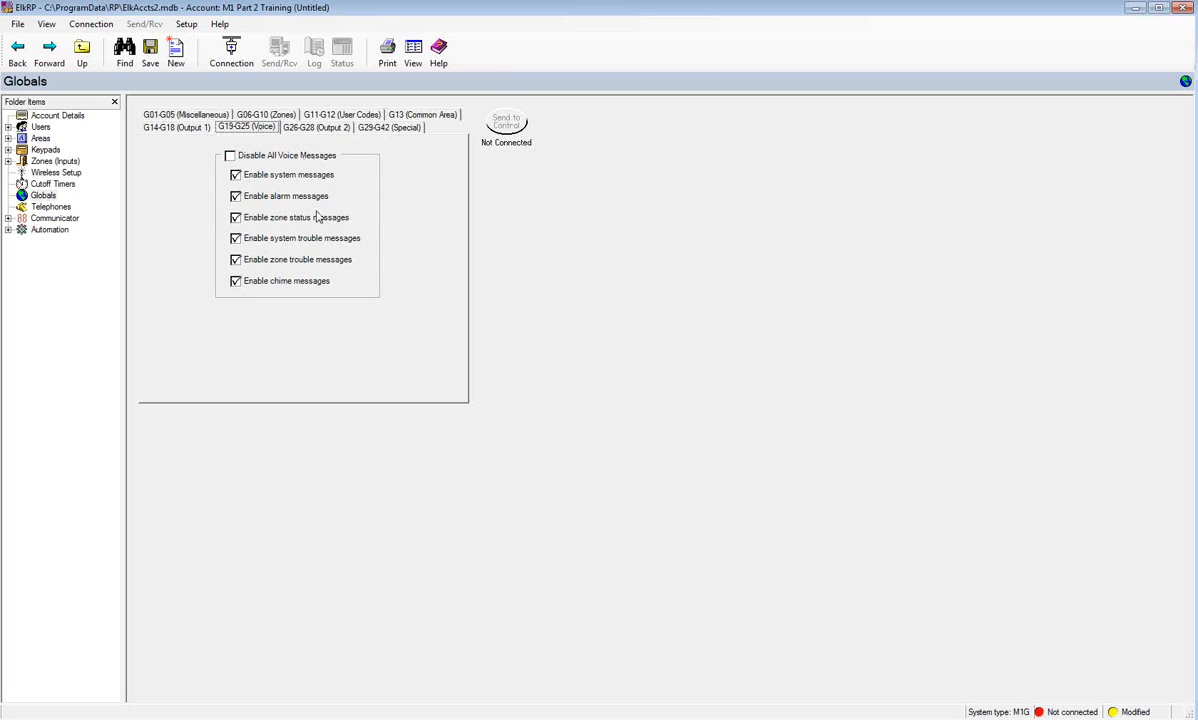
pyautogui.click(377, 128)
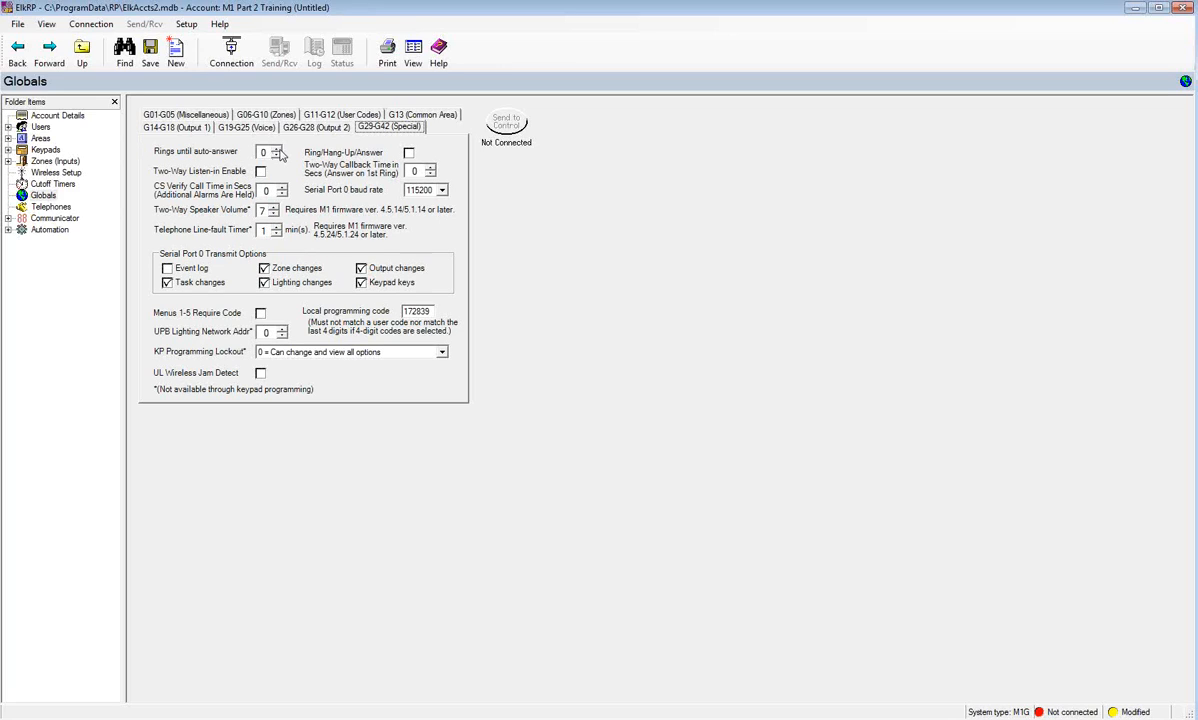
# - Raise rings until auto-answer to 6, enable Ring/Hang-Up/Answer, and send event log changes to serial port 0
pyautogui.click(279, 150)
pyautogui.click(279, 150)
pyautogui.click(279, 150)
pyautogui.click(279, 150)
pyautogui.click(278, 149)
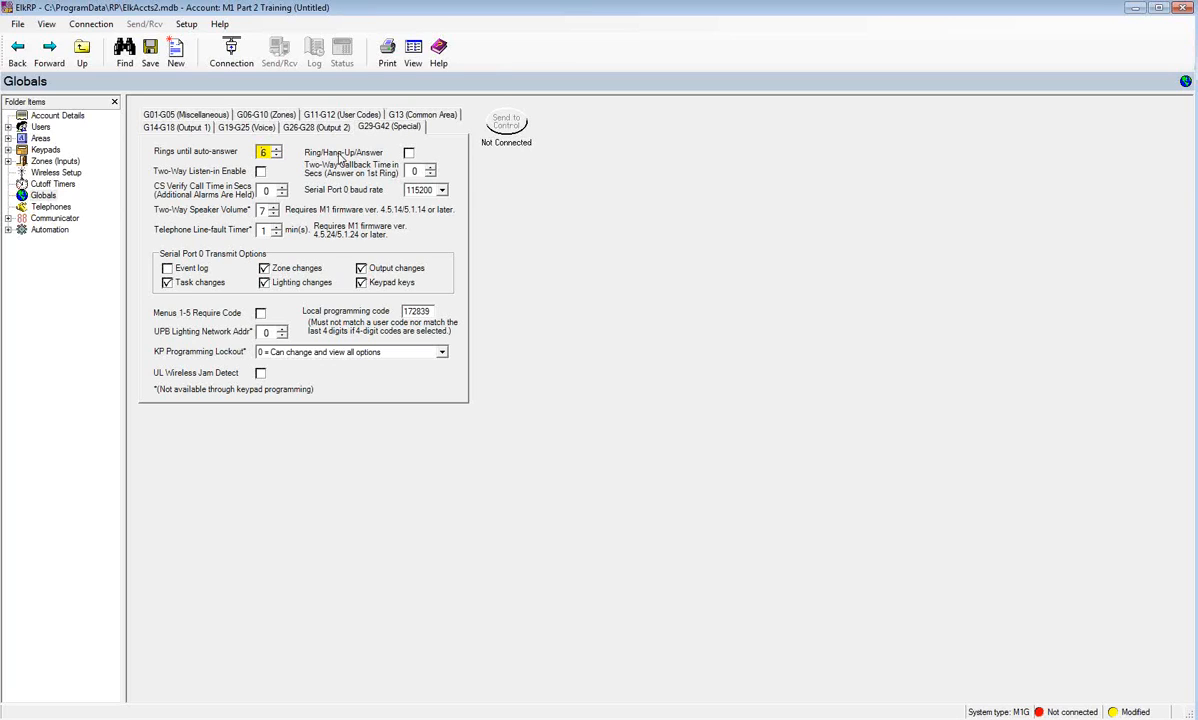
pyautogui.click(407, 153)
pyautogui.click(167, 268)
# - Add three new telephone IDs, Telephone 1 to 3, starting at ID 1
pyautogui.click(48, 208)
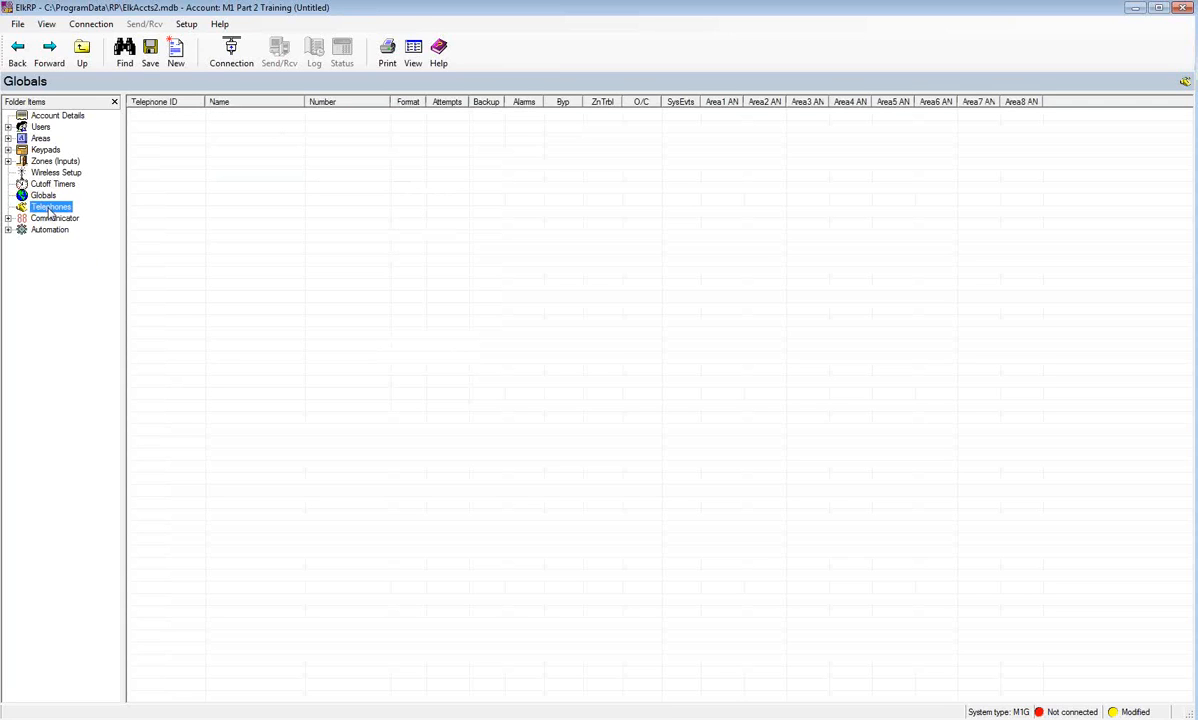
pyautogui.rightClick(48, 210)
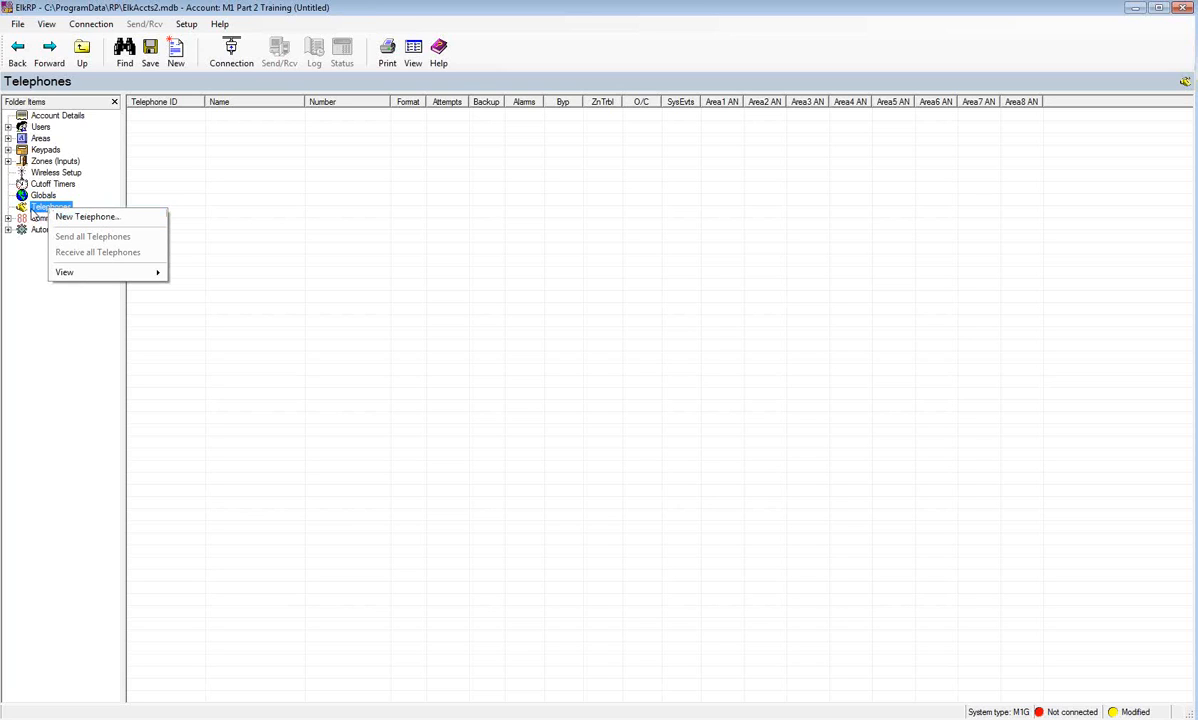
pyautogui.click(76, 216)
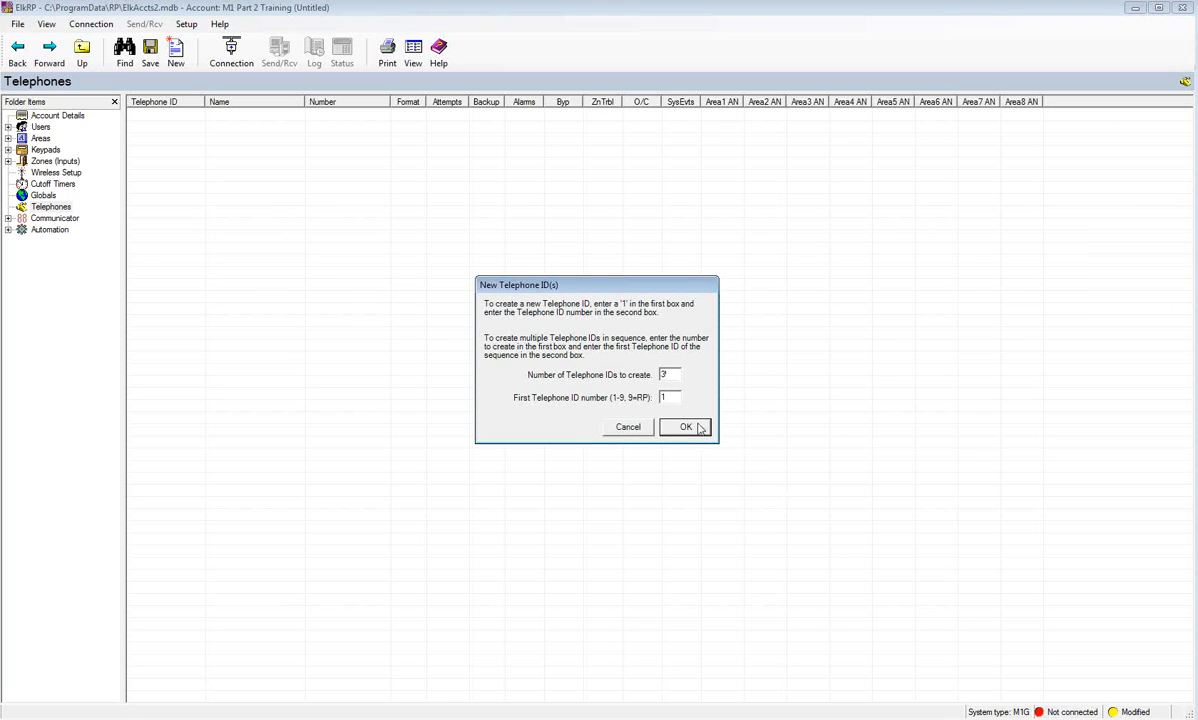
pyautogui.click(686, 427)
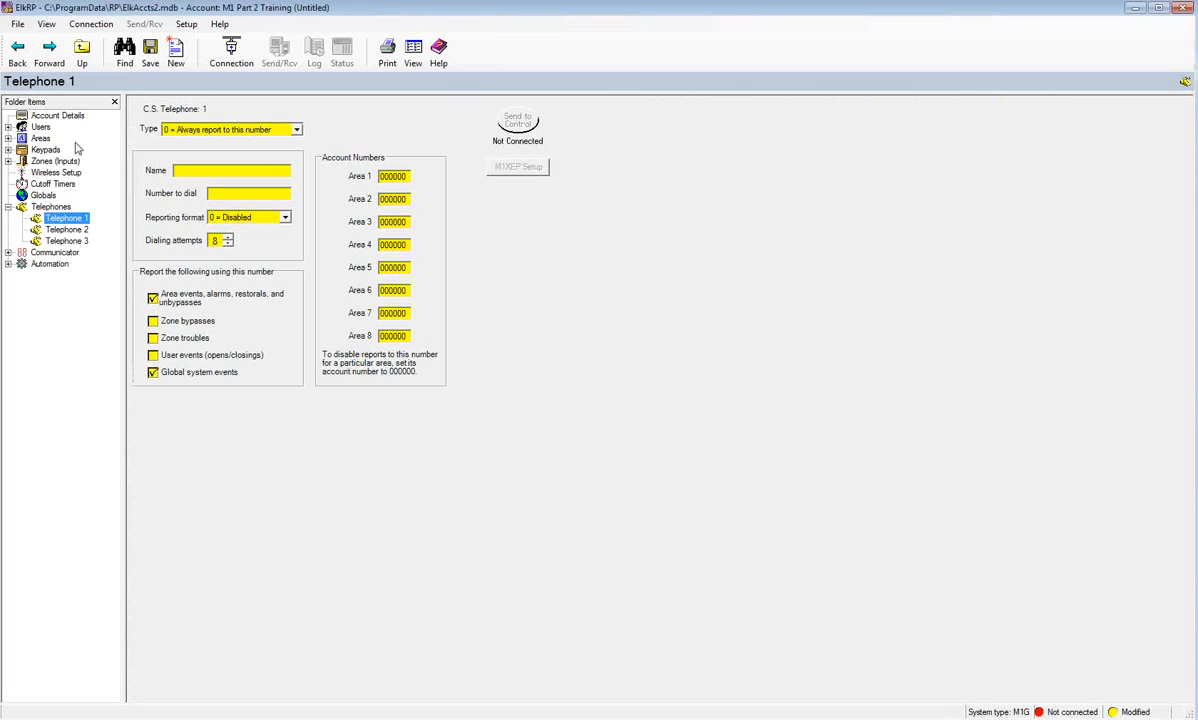
# - Name Telephone 1 'CS', enter the central station's dial number, and choose Contact ID reporting
pyautogui.write('CS')
pyautogui.click(228, 197)
pyautogui.write('18005551234')
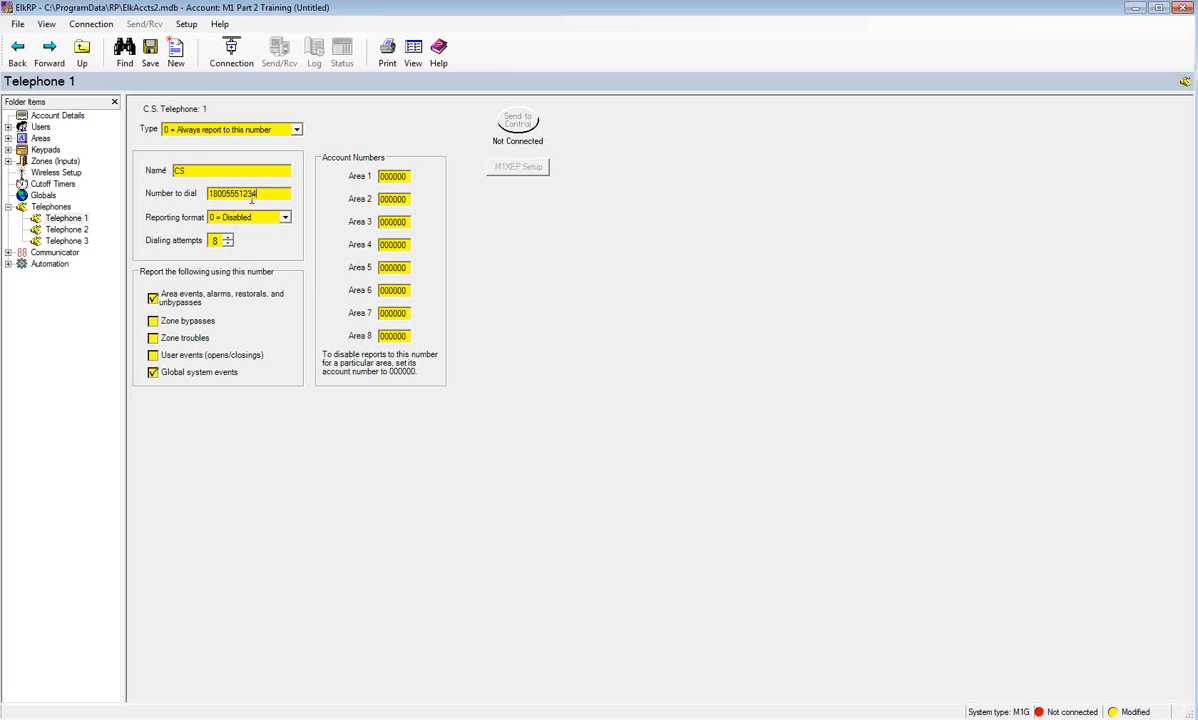
pyautogui.click(285, 218)
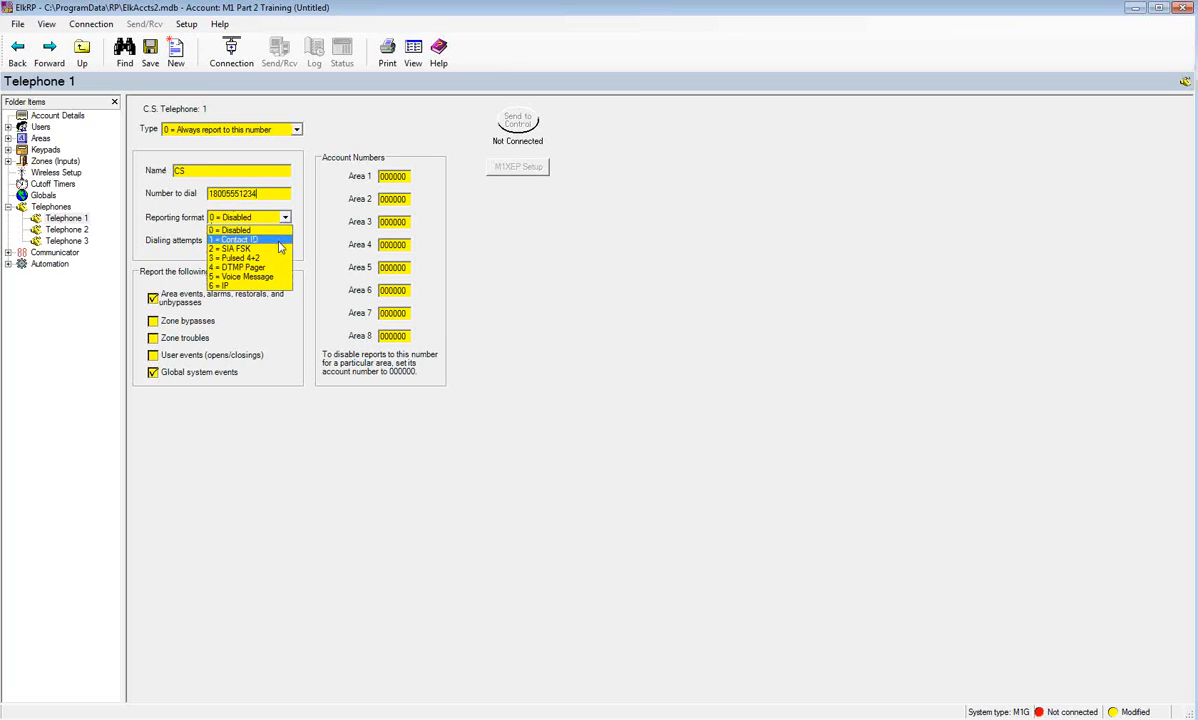
pyautogui.click(280, 240)
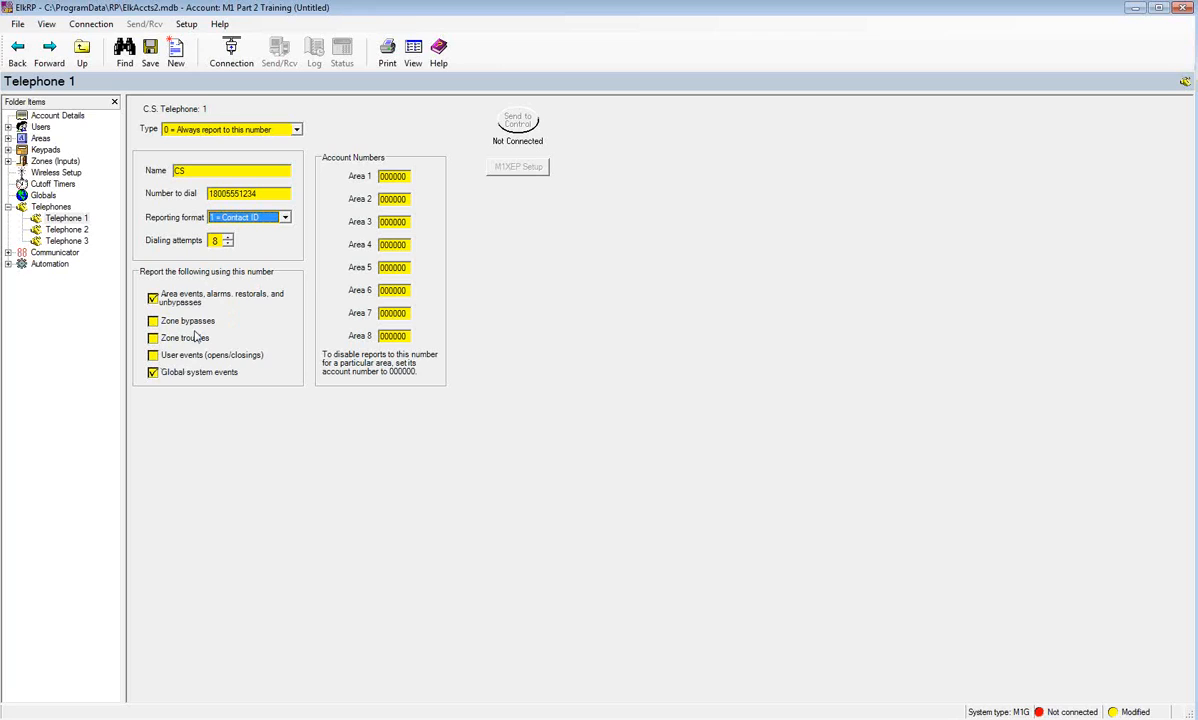
# - Enable zone trouble reporting on Telephone 1 and enter its Area 1 account number
pyautogui.click(152, 338)
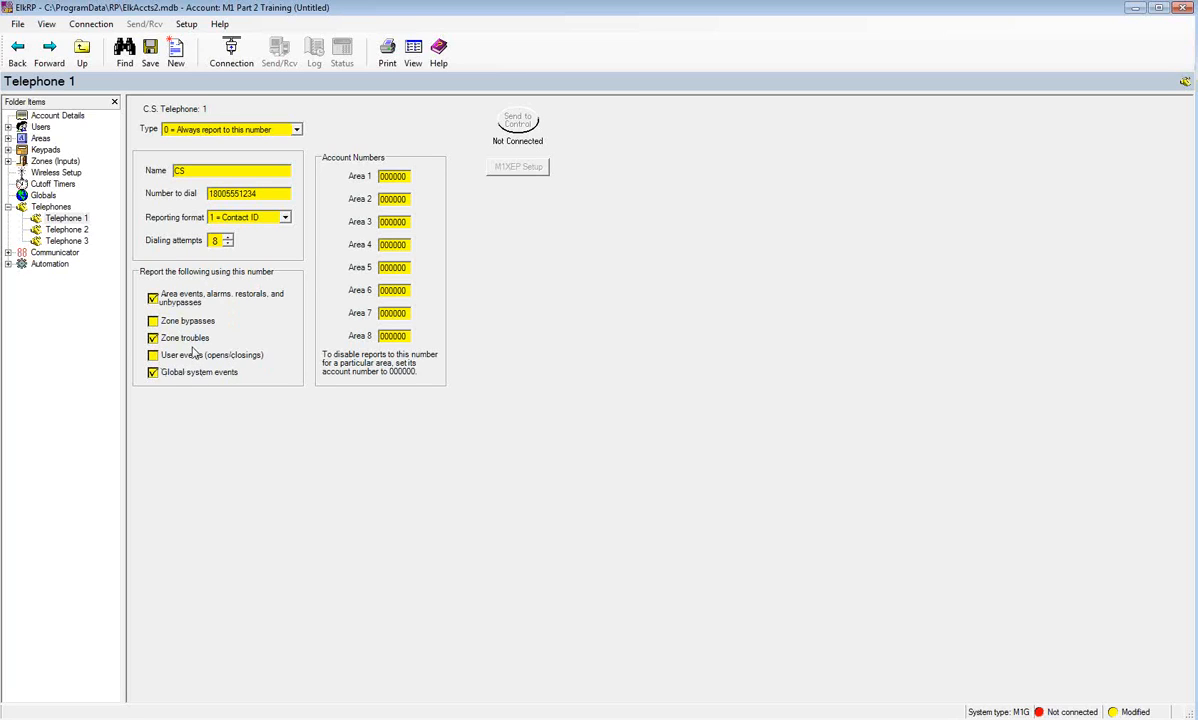
pyautogui.moveTo(405, 178); pyautogui.dragTo(355, 163)
pyautogui.write('001234')
pyautogui.click(78, 231)
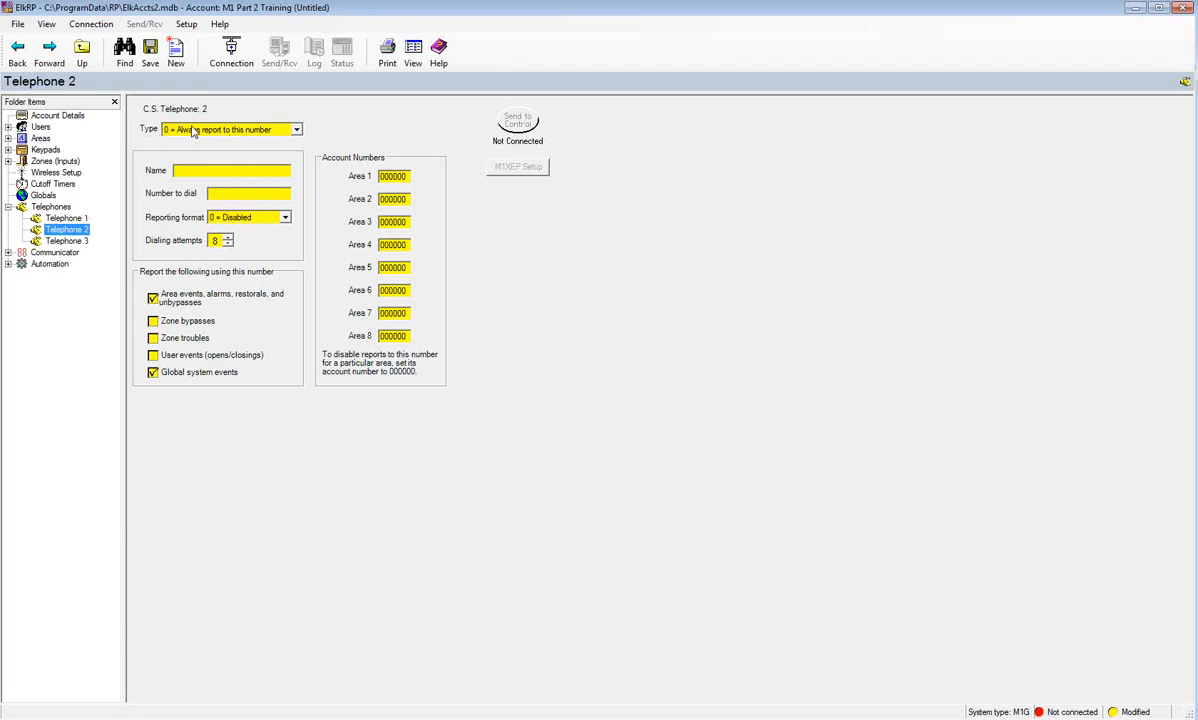
# - Name Telephone 2 'CSB', enter its backup dial number, and select Contact ID reporting format
pyautogui.click(187, 171)
pyautogui.write('CSB')
pyautogui.click(256, 193)
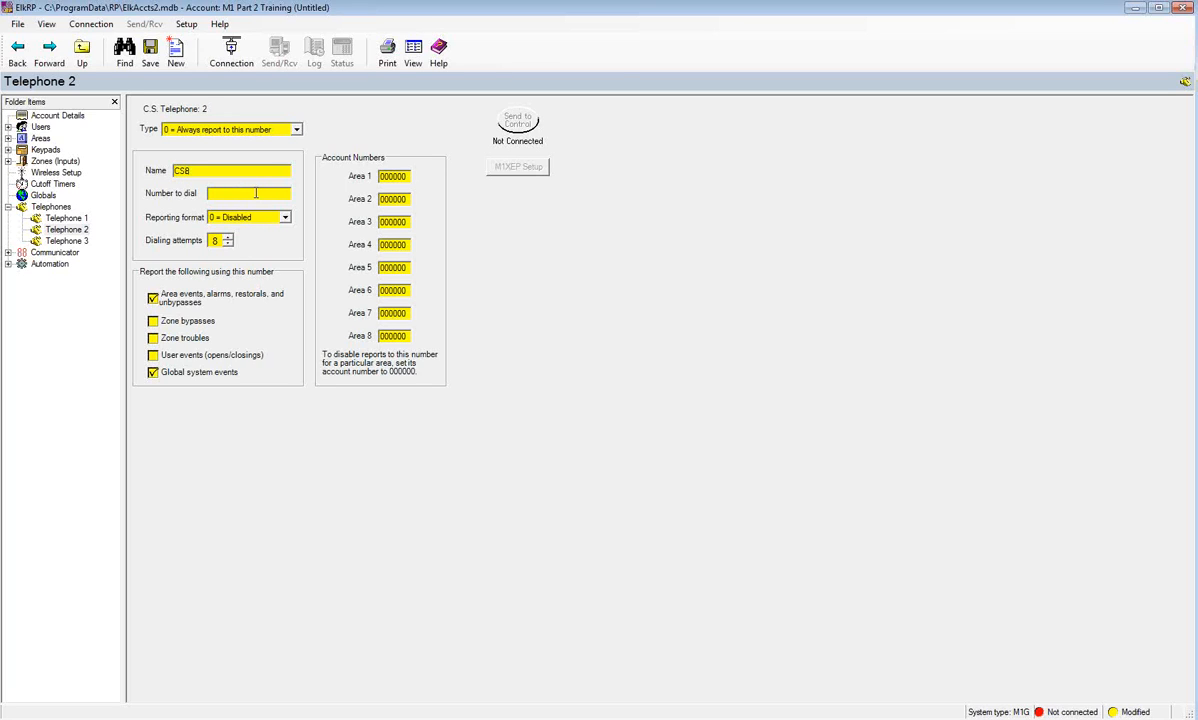
pyautogui.write('1828551234')
pyautogui.click(268, 217)
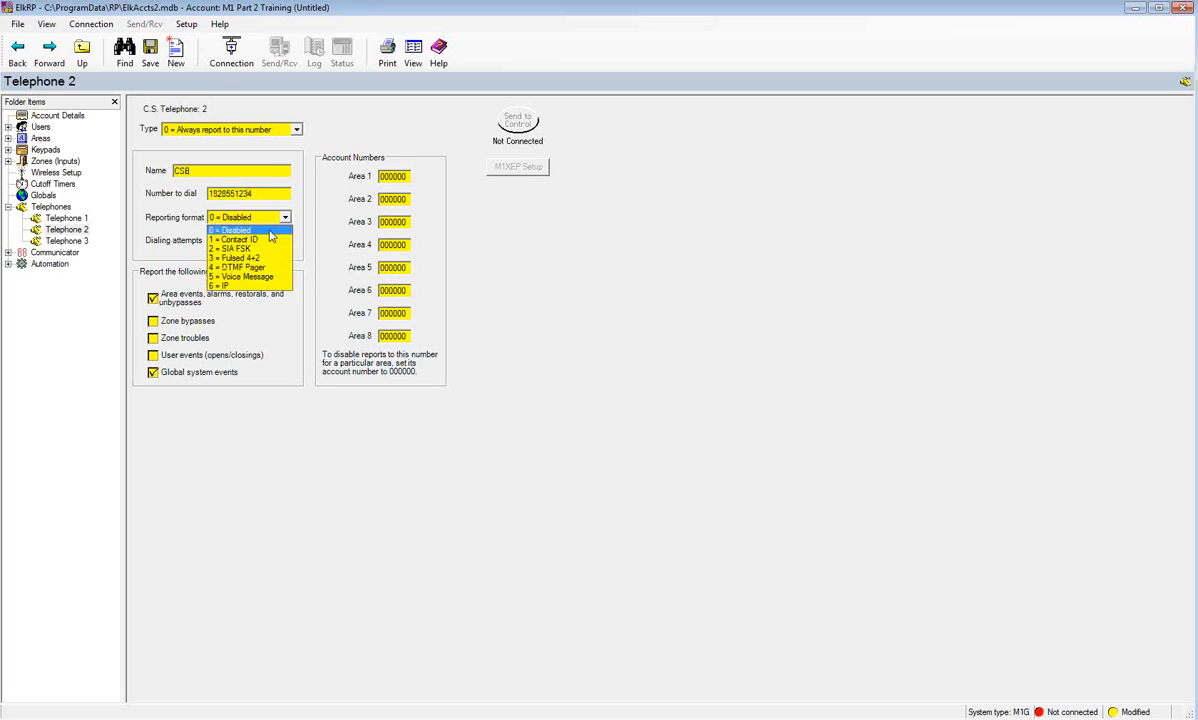
pyautogui.click(267, 250)
pyautogui.click(265, 217)
pyautogui.click(268, 240)
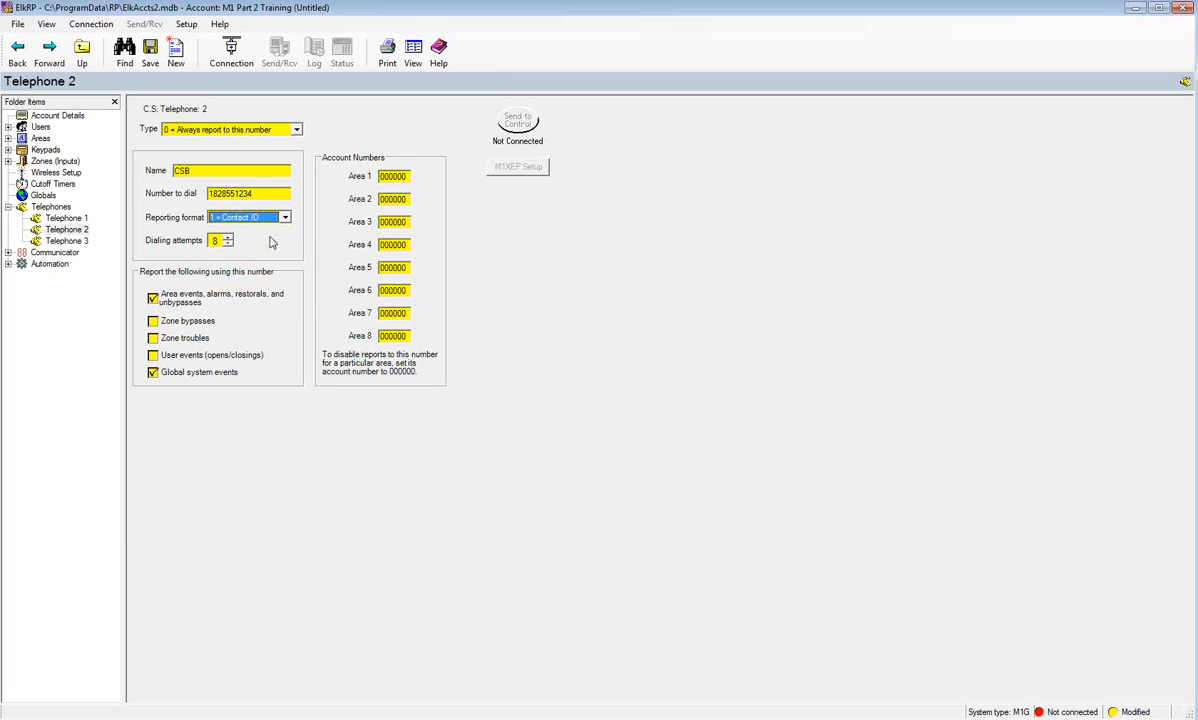
# - Report zone troubles on Telephone 2, enter its Area 1 account number, and set Type to 1 = backup
pyautogui.click(152, 338)
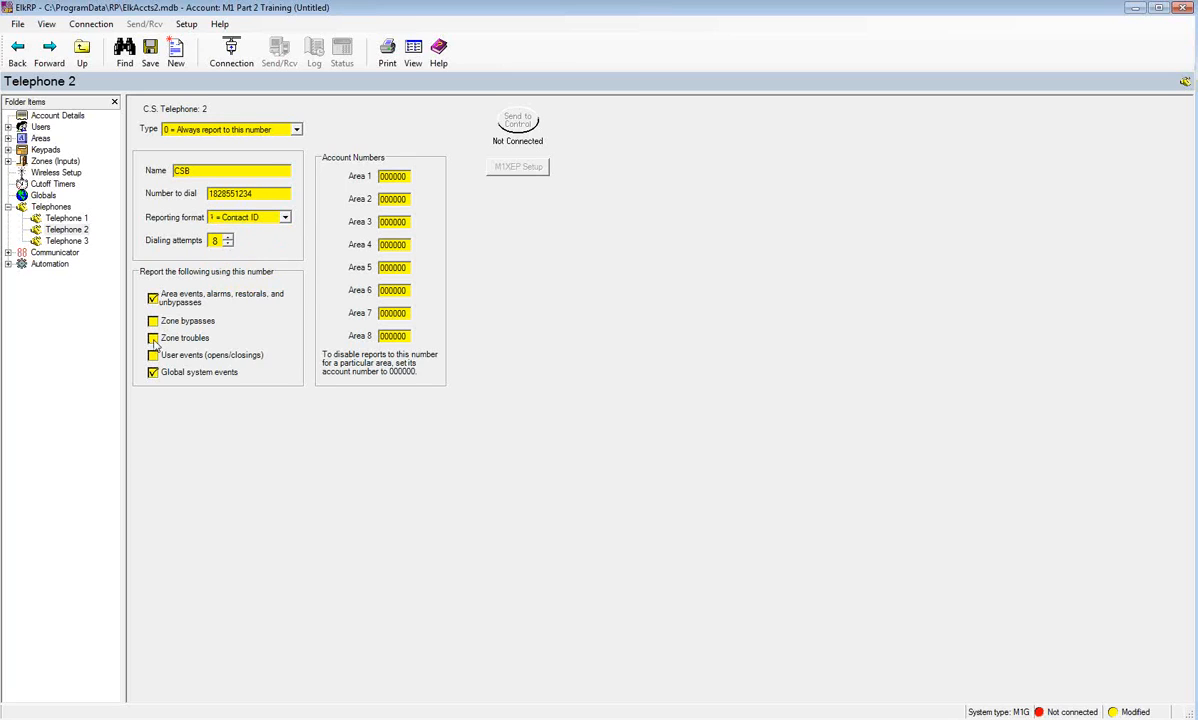
pyautogui.doubleClick(381, 177)
pyautogui.write('001234')
pyautogui.click(296, 131)
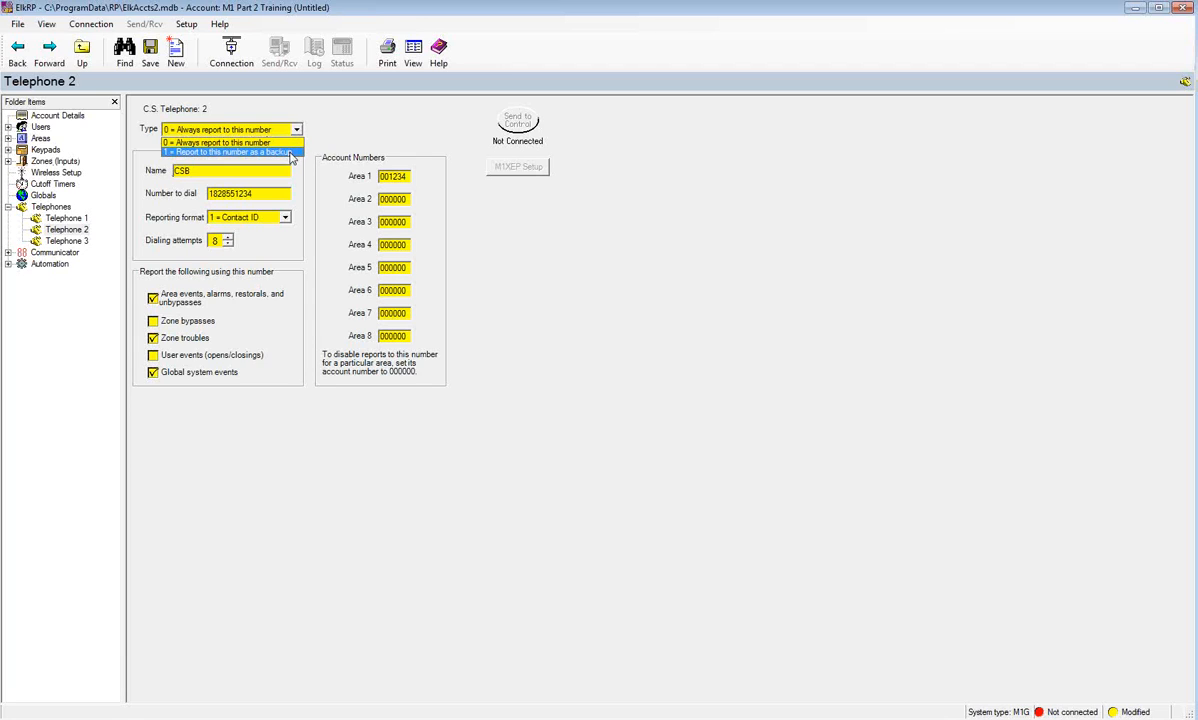
pyautogui.click(290, 152)
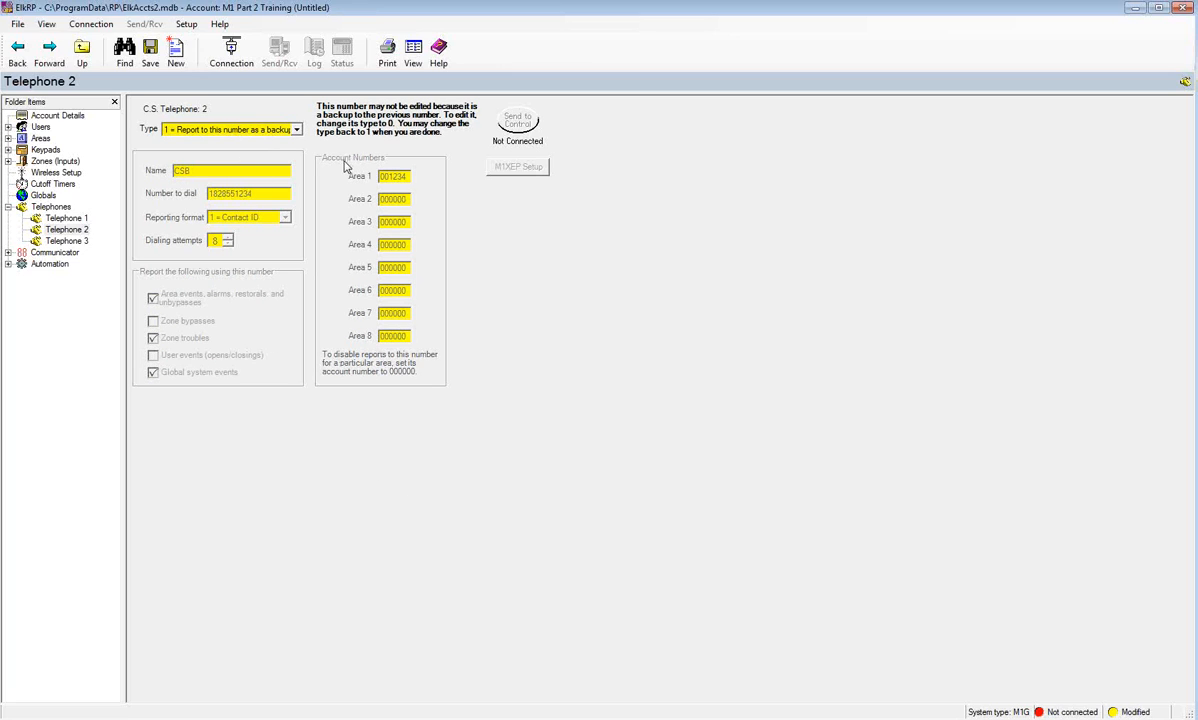
# - Compare with Telephone 1, then confirm Telephone 2's Type remains 1 = backup
pyautogui.click(80, 220)
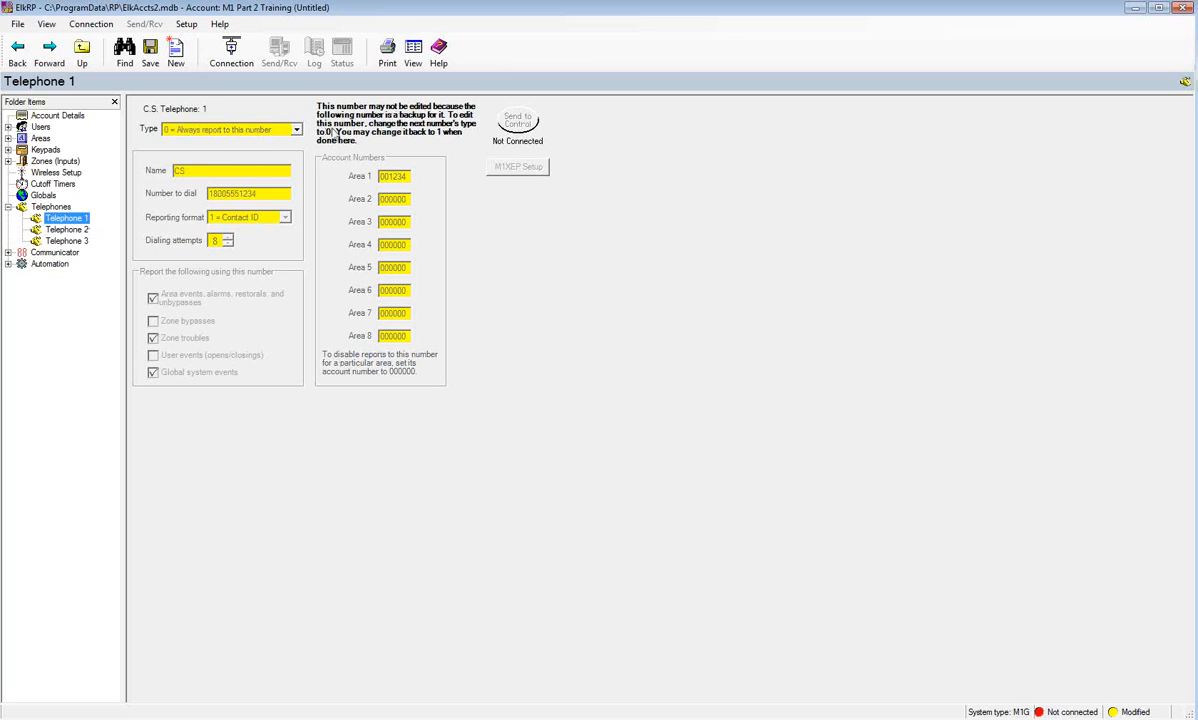
pyautogui.click(76, 229)
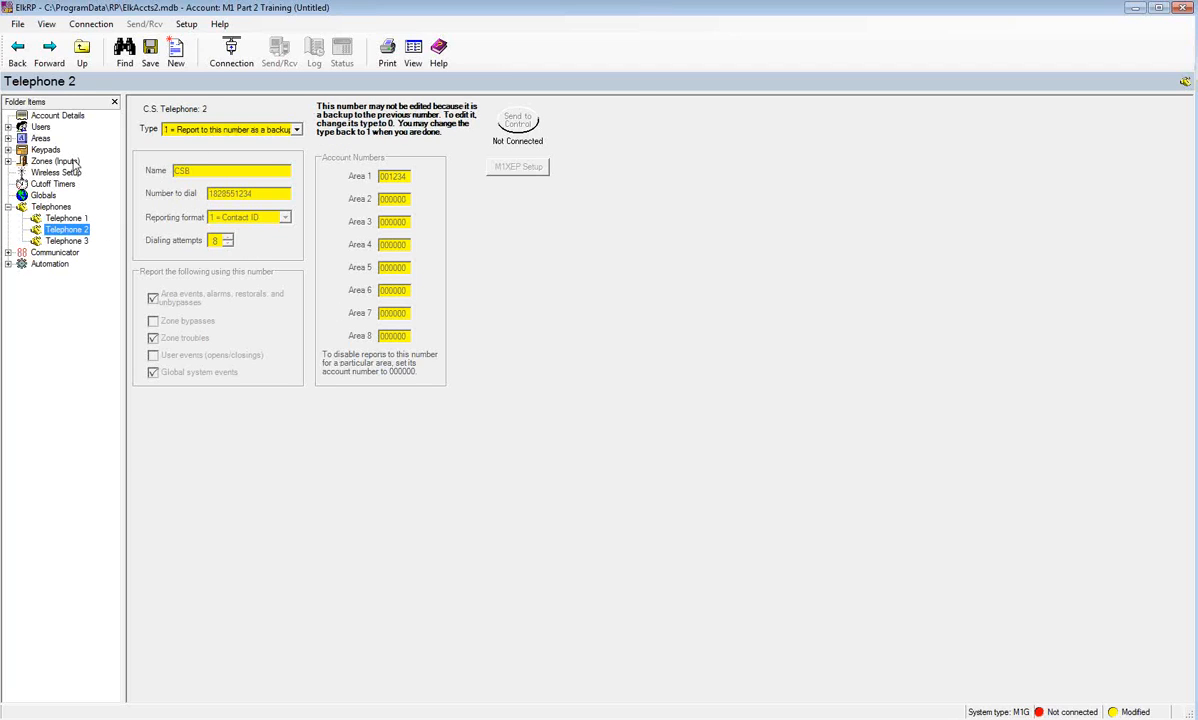
pyautogui.click(276, 130)
pyautogui.click(276, 143)
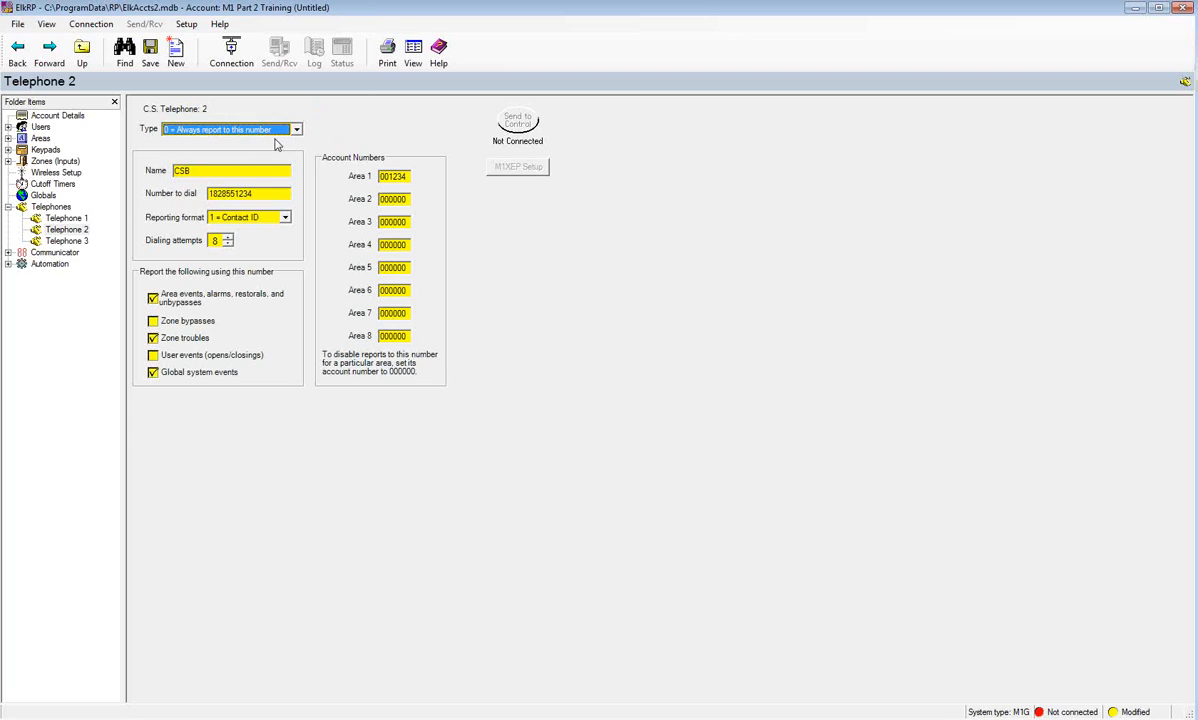
pyautogui.click(280, 130)
pyautogui.click(280, 152)
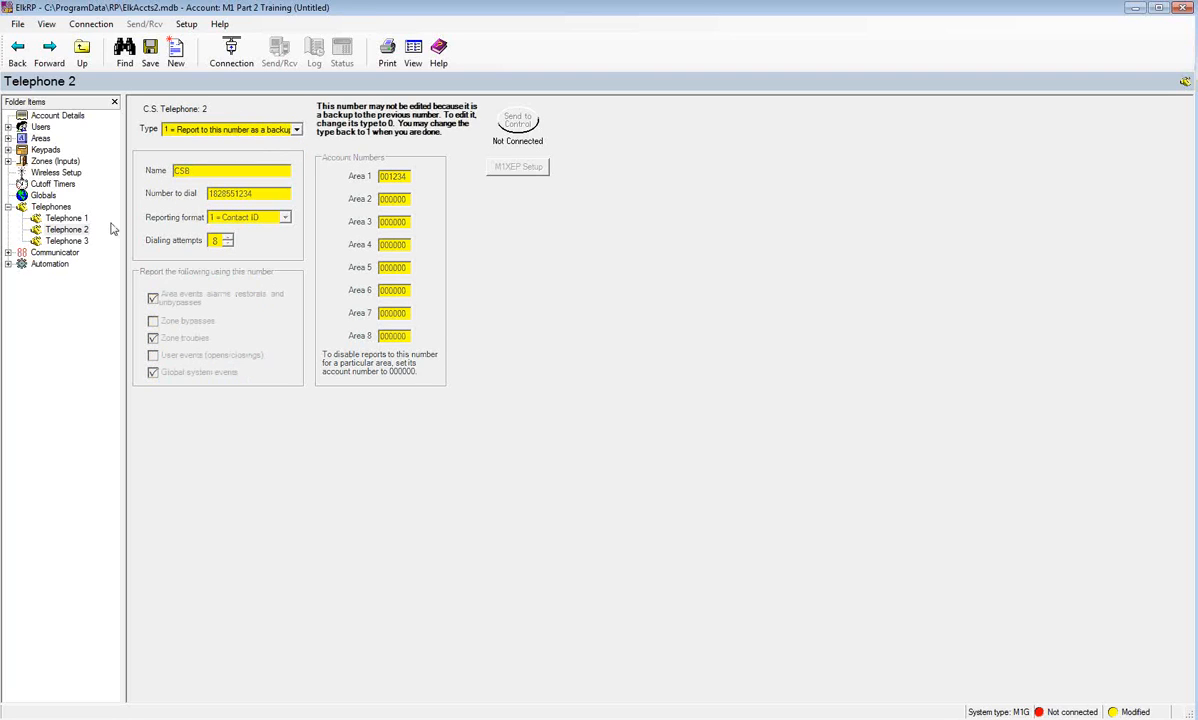
pyautogui.click(72, 240)
pyautogui.click(191, 170)
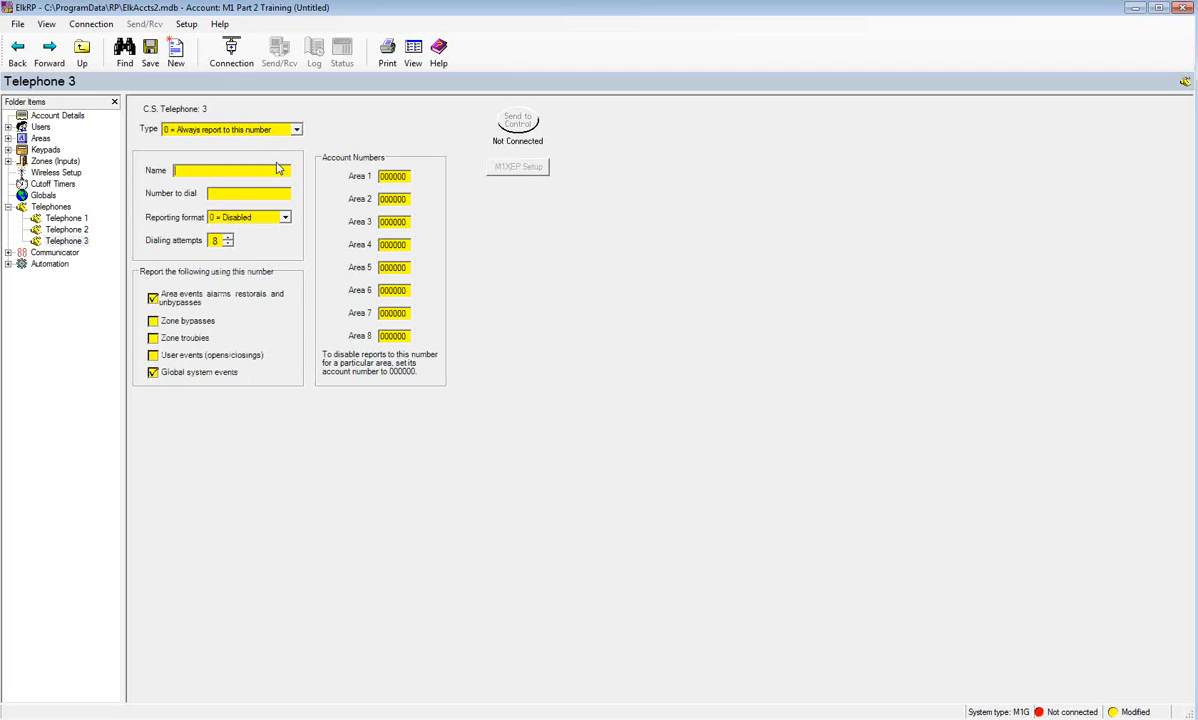
# - Name Telephone 3 after the contact's cell phone, enter its number, and pick 5 = Voice Message format
pyautogui.write("Jane's Cell")
pyautogui.click(265, 194)
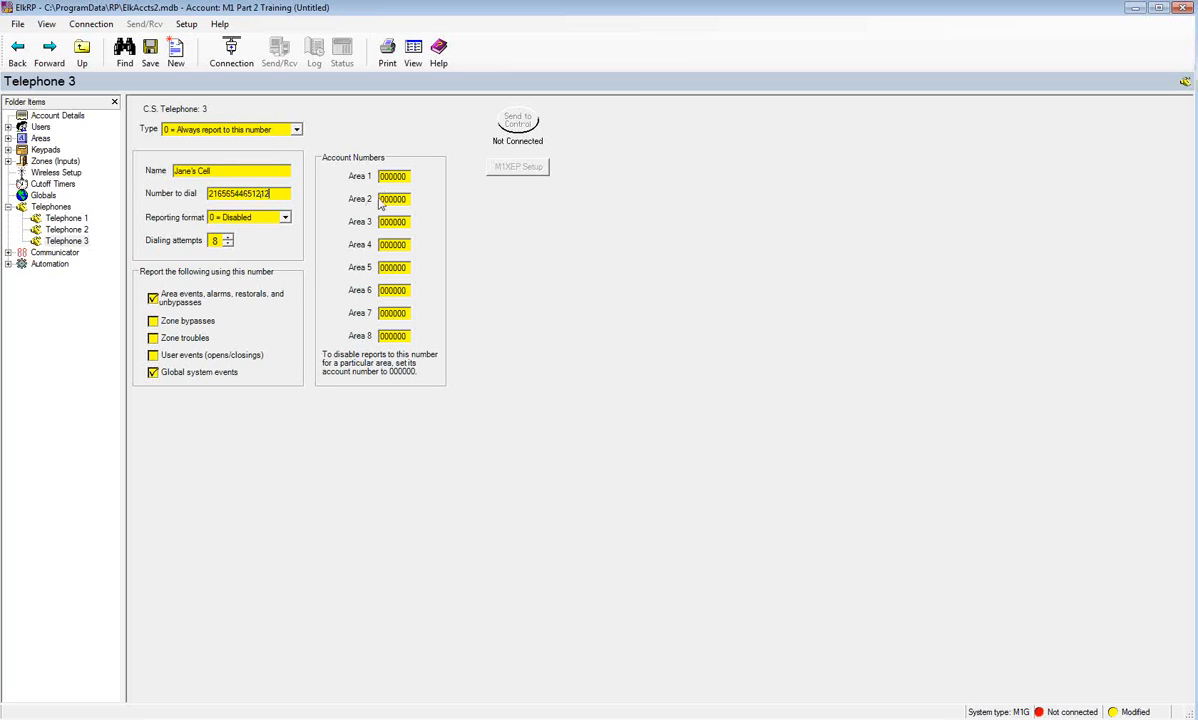
pyautogui.click(285, 217)
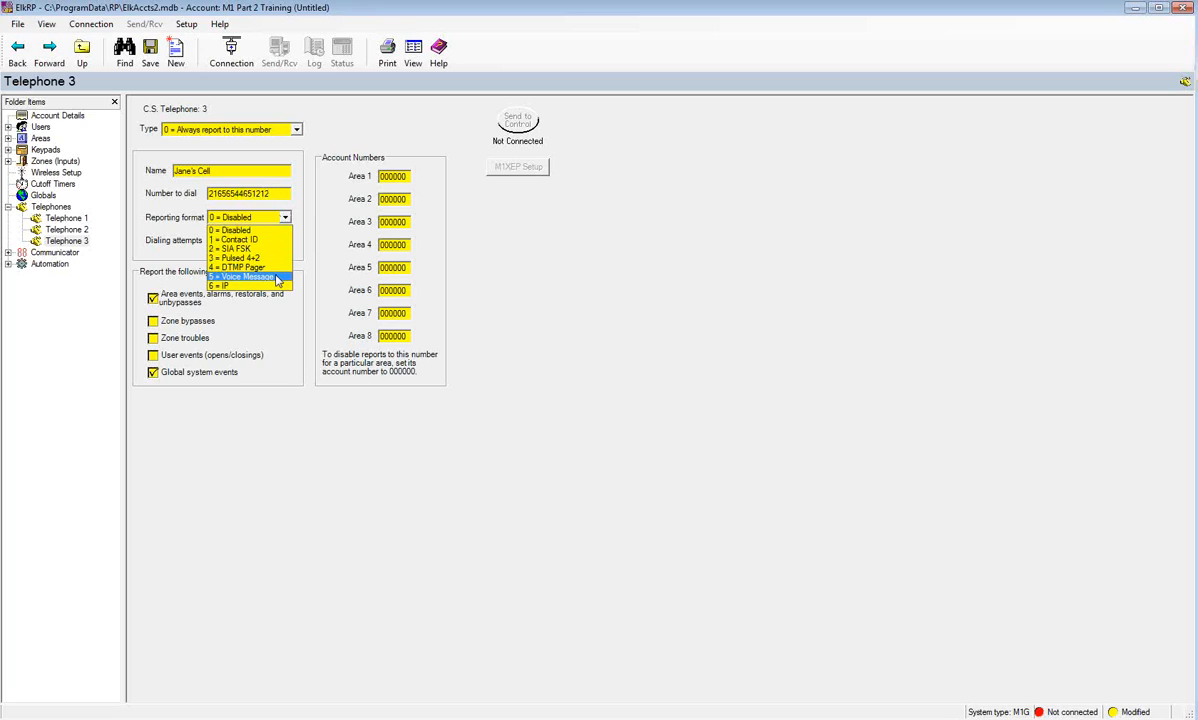
pyautogui.click(277, 280)
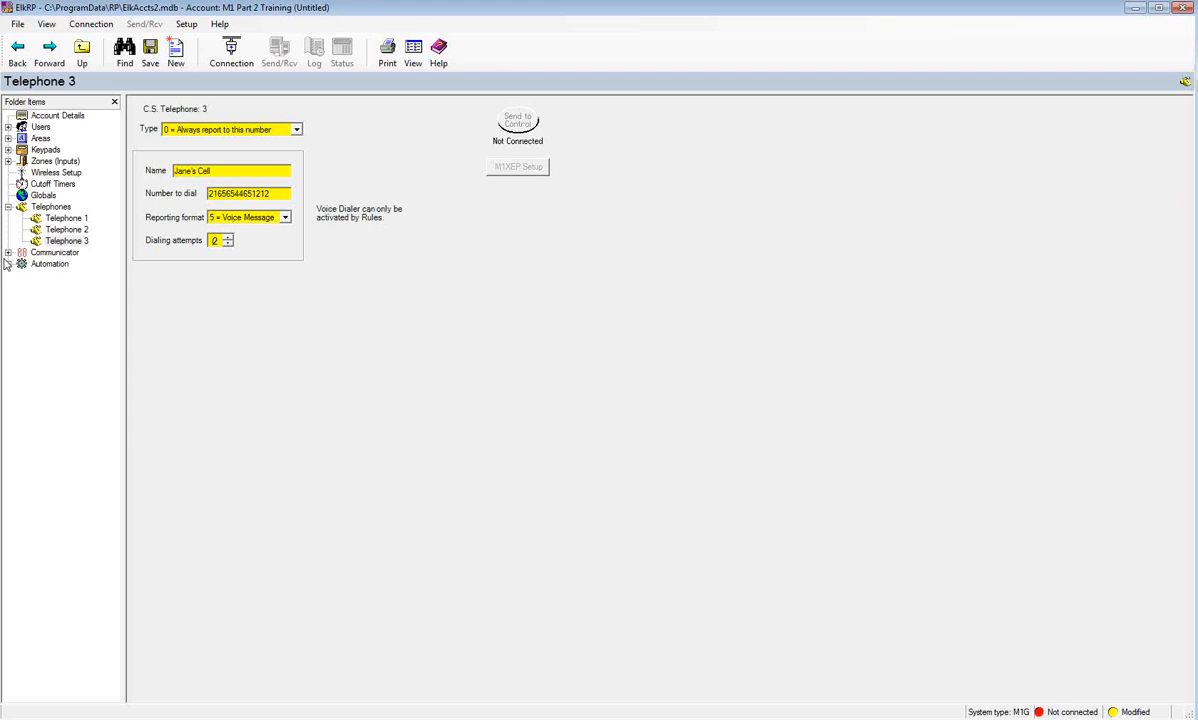
pyautogui.click(38, 254)
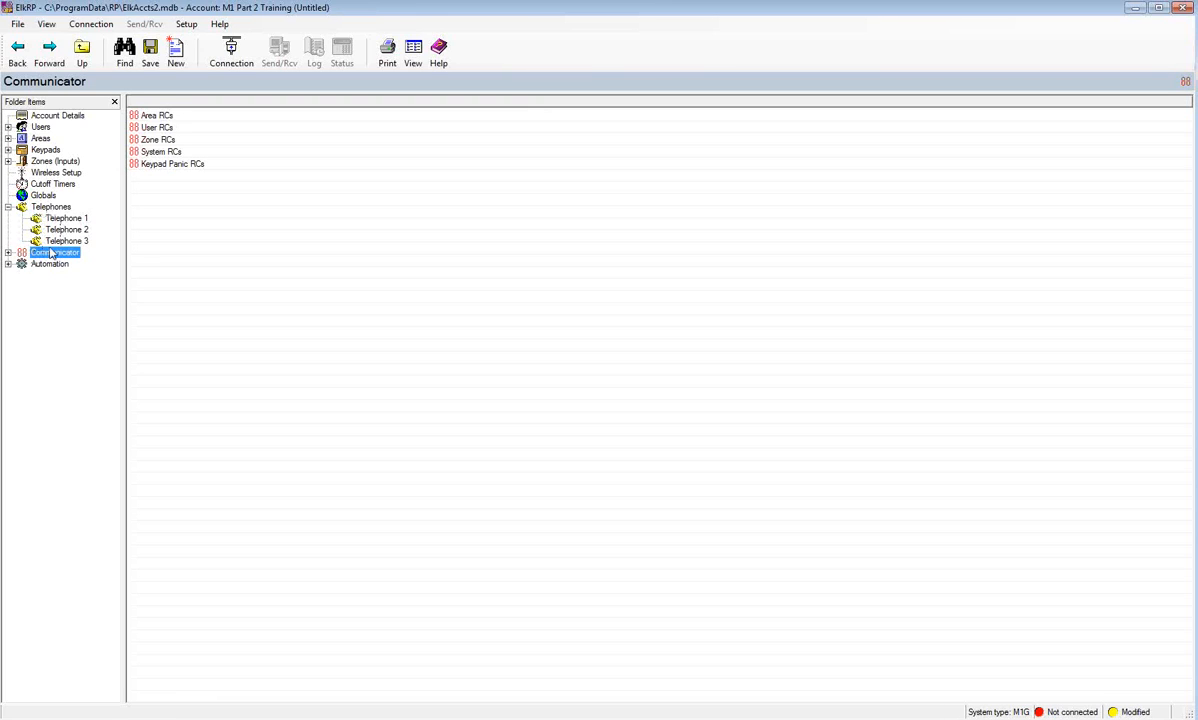
# - Expand Communicator and display the Zone RCs table with Contact ID codes 134, 132, 131 and 370
pyautogui.click(8, 253)
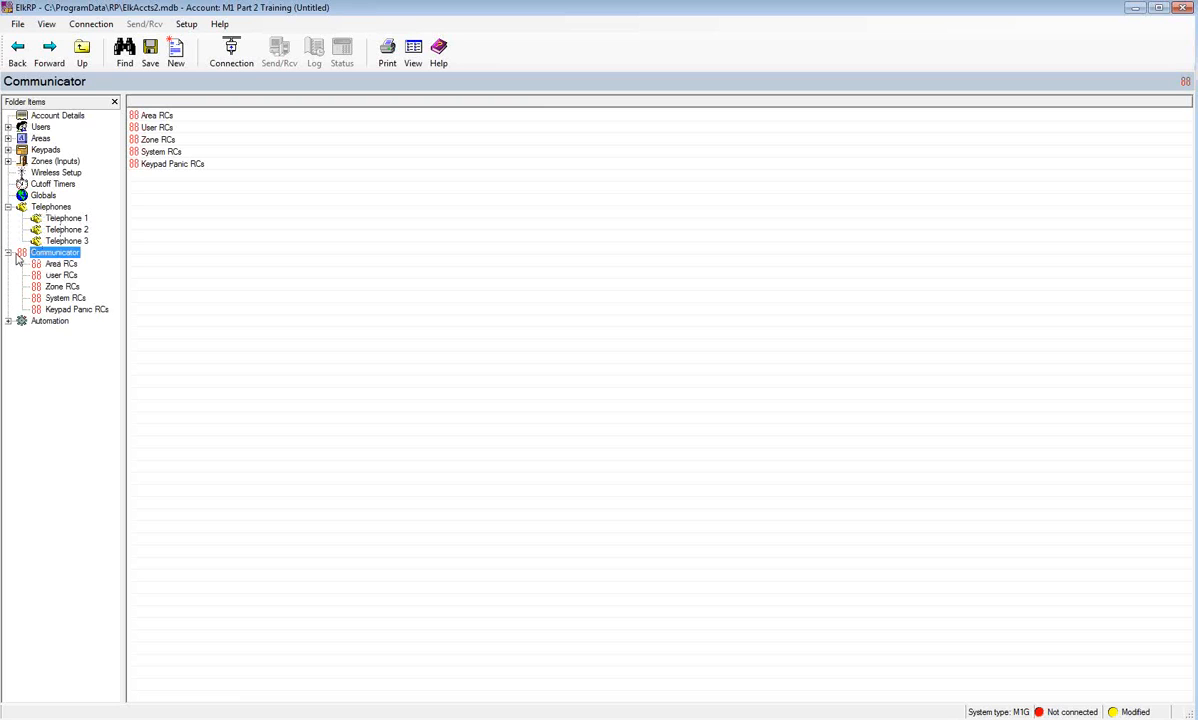
pyautogui.click(62, 287)
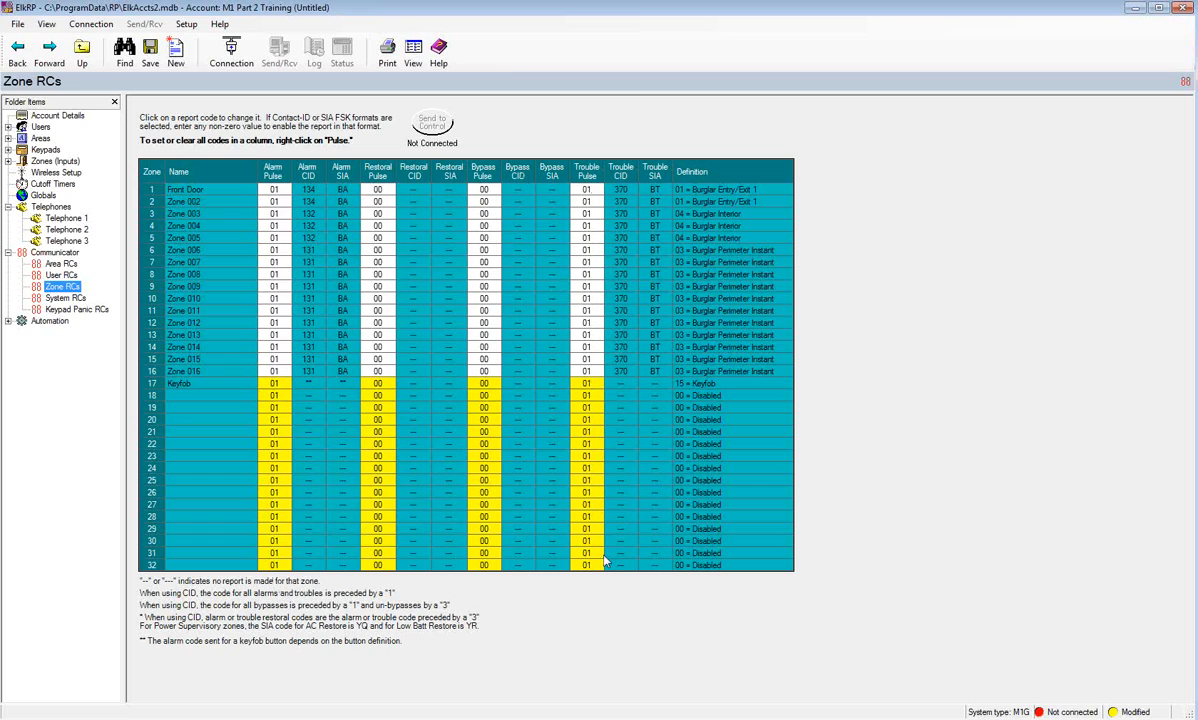
# - Give Zone 002 a Restoral Pulse code of 01, then move on to the Area RCs page
pyautogui.click(384, 205)
pyautogui.write('01')
pyautogui.press('Return')
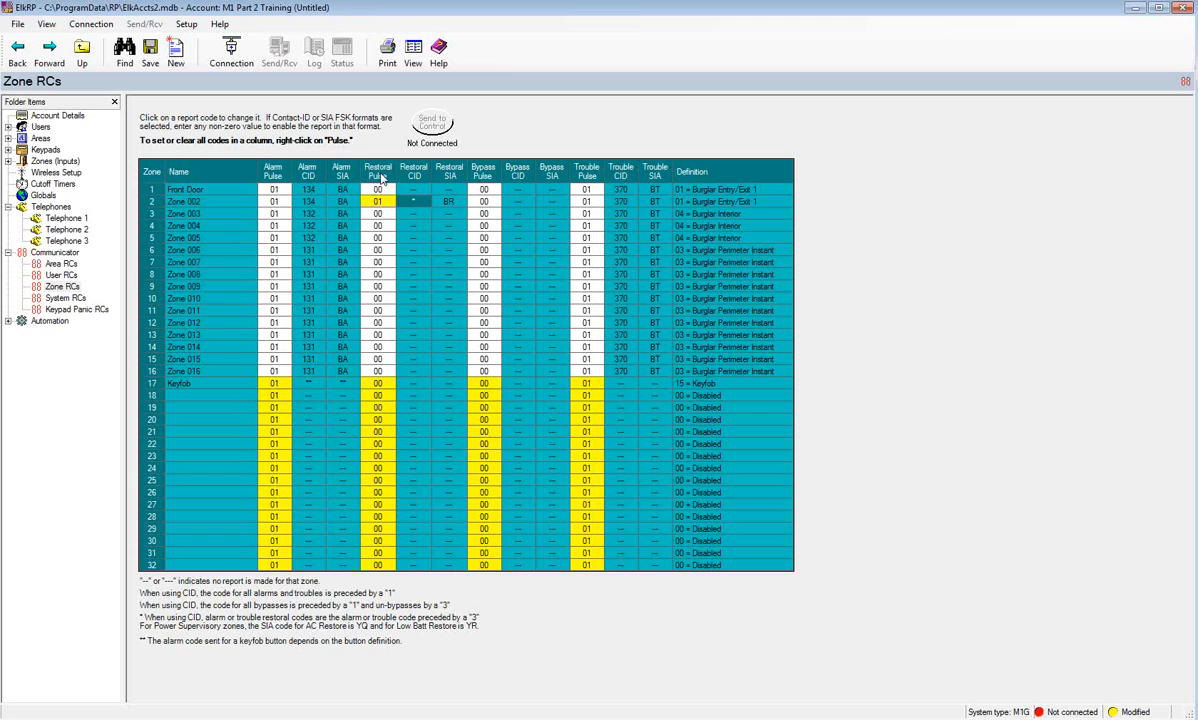
pyautogui.rightClick(381, 177)
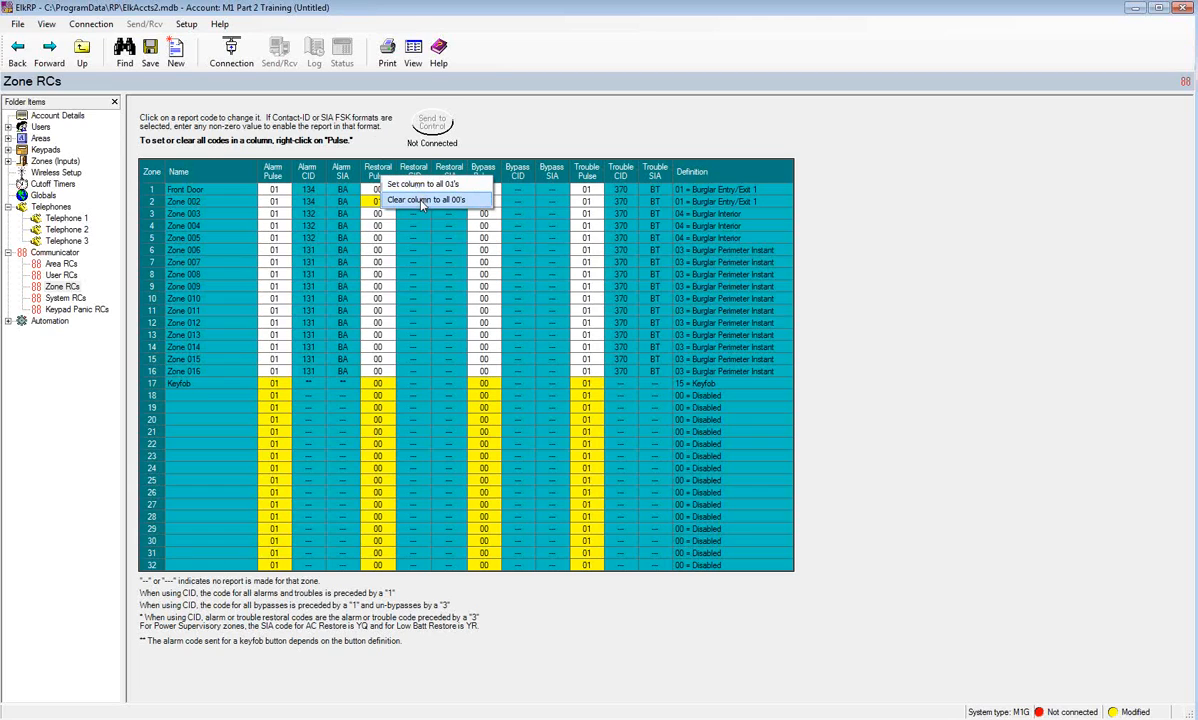
pyautogui.click(855, 257)
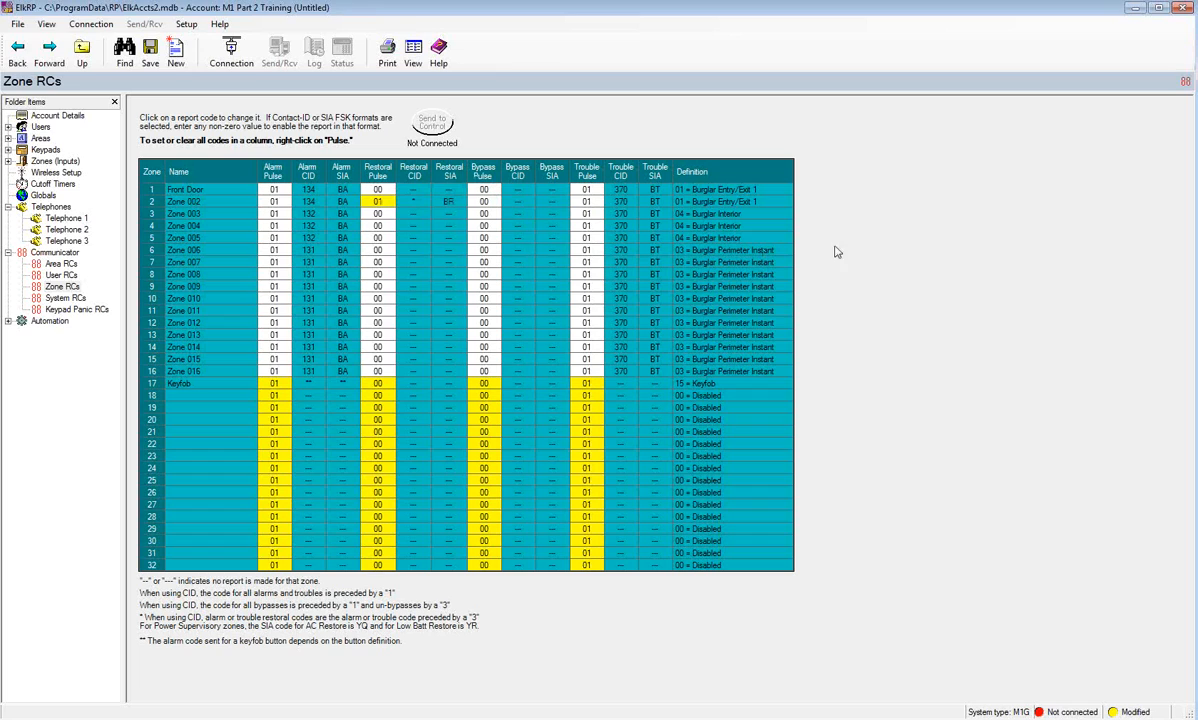
pyautogui.click(60, 264)
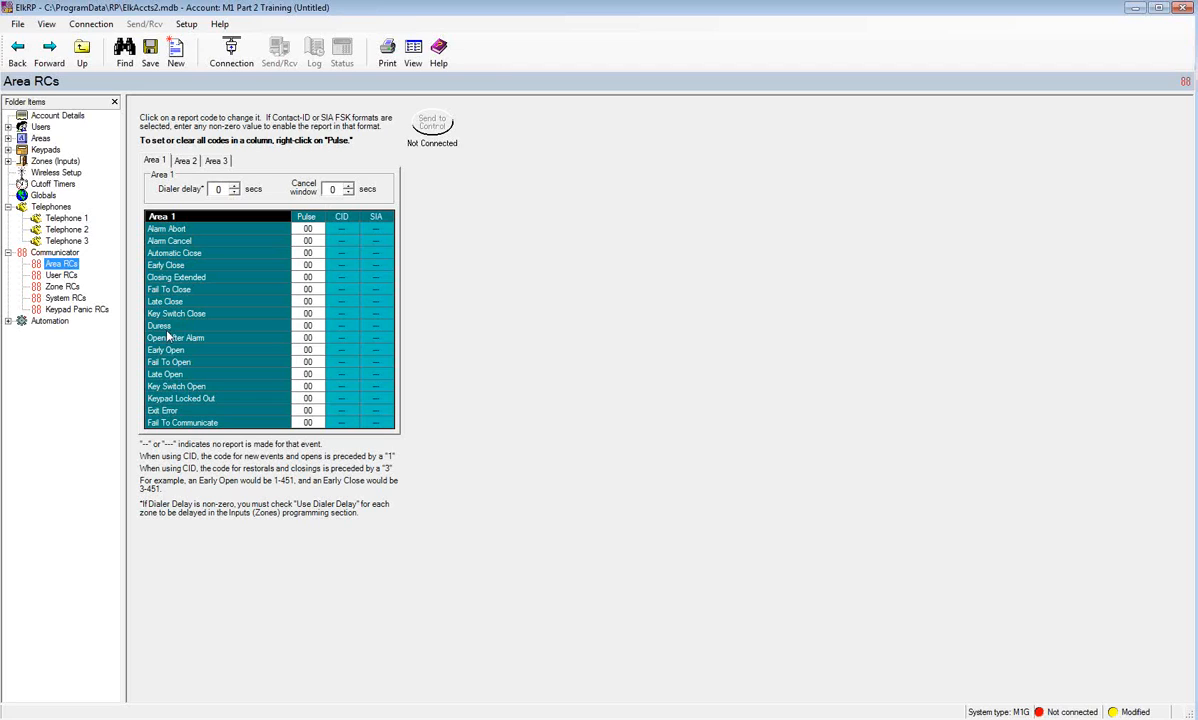
# - Step through User RCs to the System RCs page with its 15-minute AC Fail delay
pyautogui.click(62, 275)
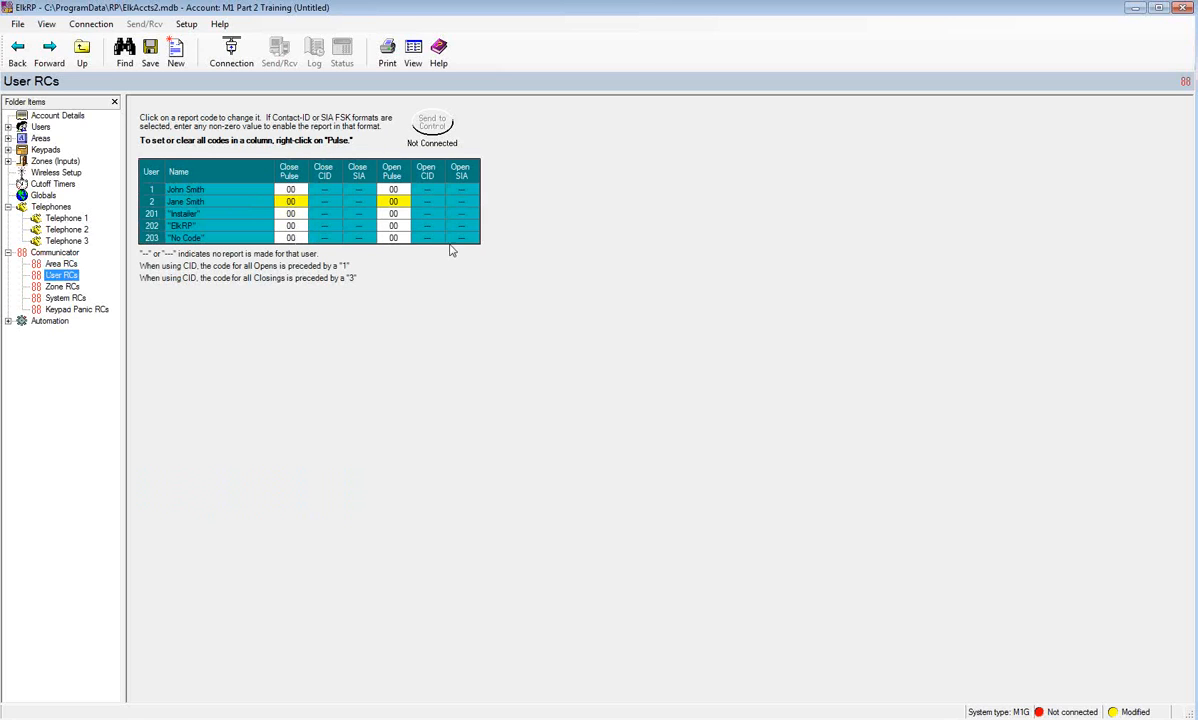
pyautogui.click(68, 298)
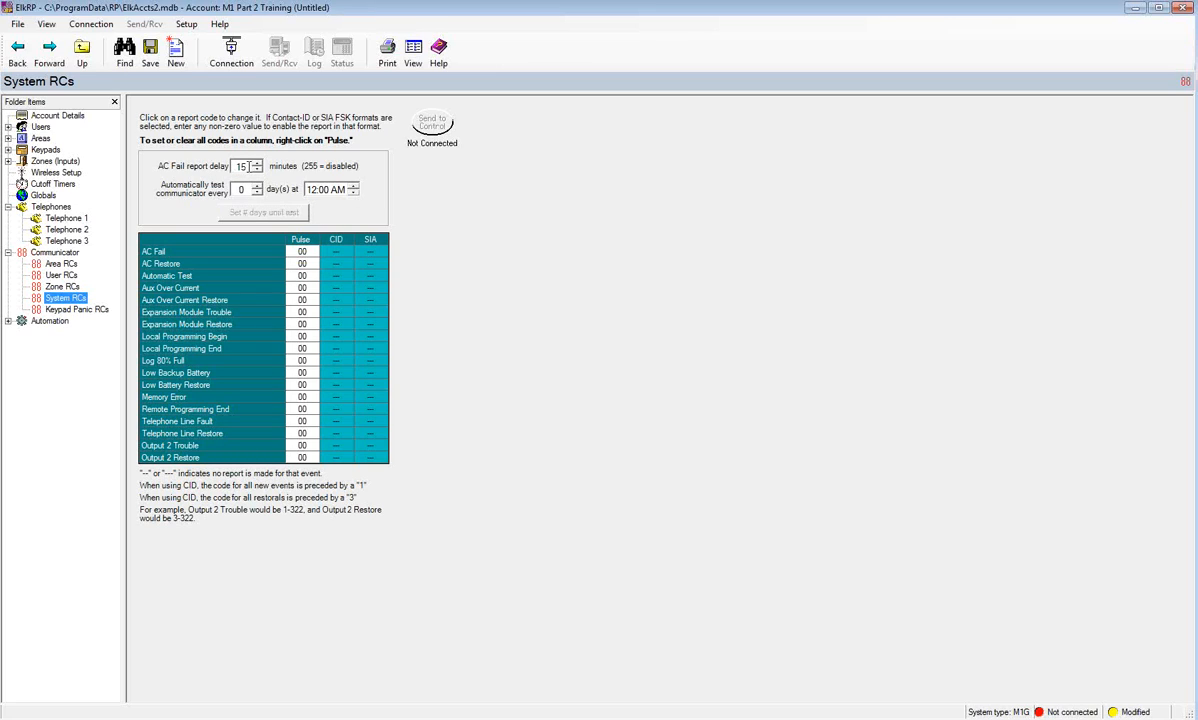
# - Set the automatic communicator test to run every 7 days at 3:00 AM
pyautogui.doubleClick(246, 166)
pyautogui.click(295, 254)
pyautogui.click(307, 263)
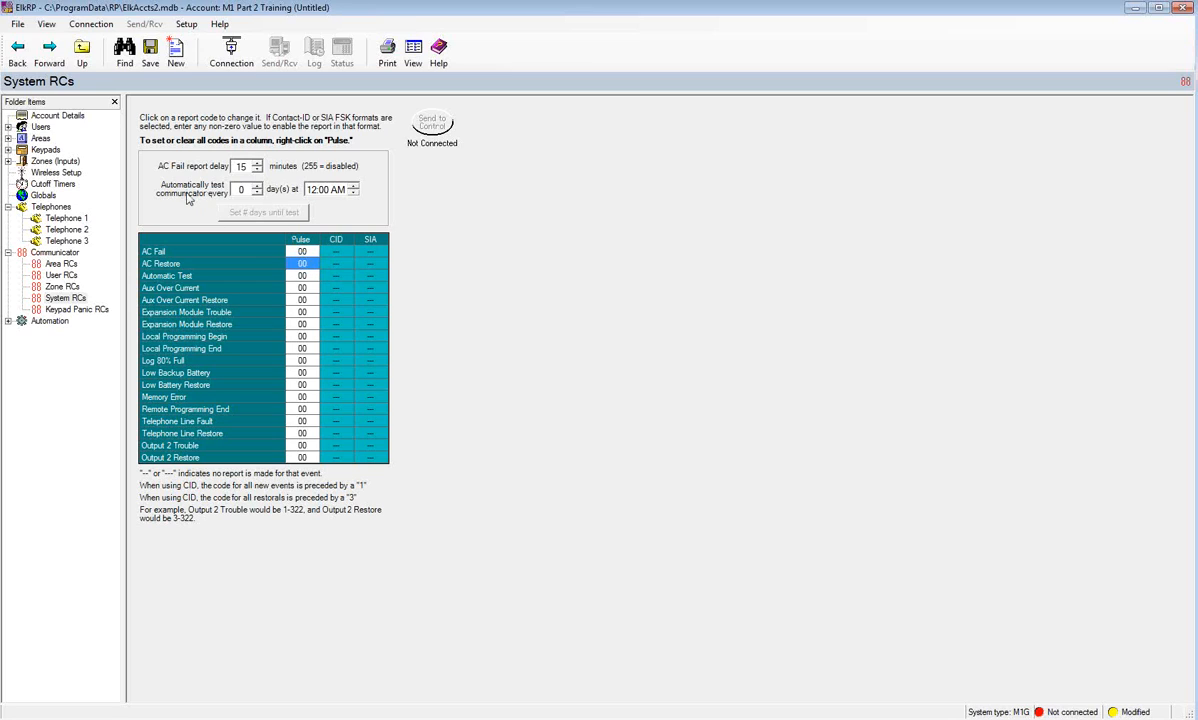
pyautogui.moveTo(249, 189); pyautogui.dragTo(236, 190)
pyautogui.write('7')
pyautogui.click(307, 191)
pyautogui.write('3')
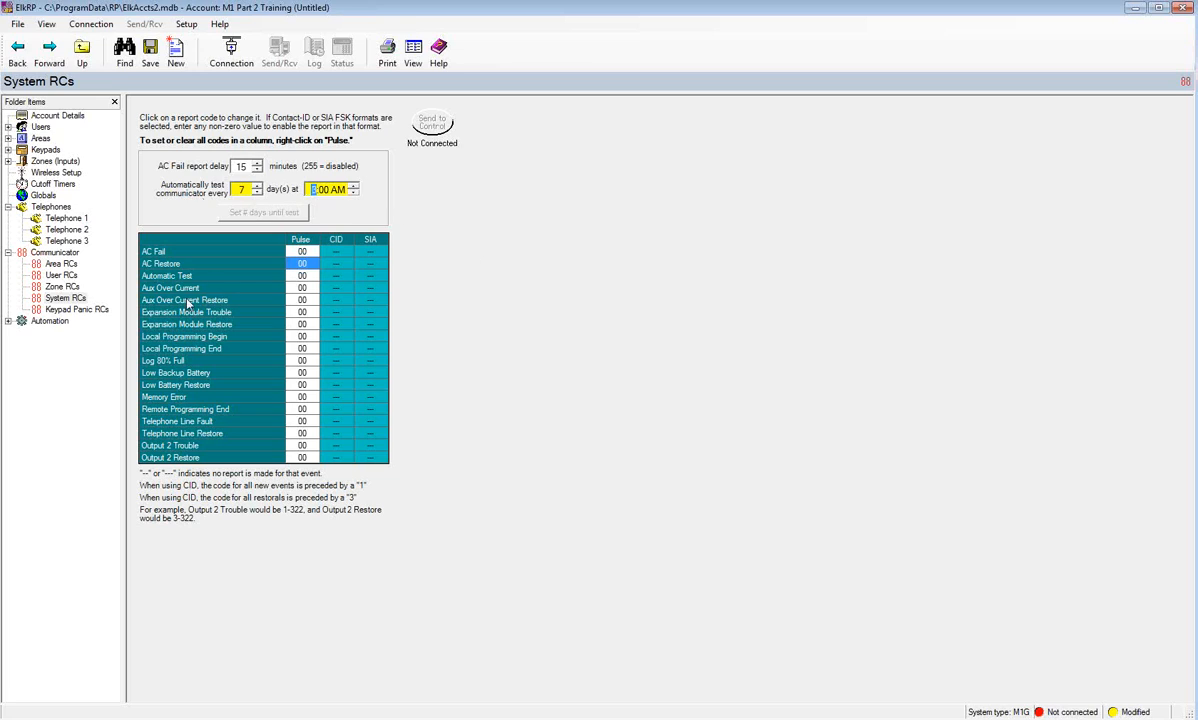
# - Set the Automatic Test pulse code to 01 (Contact ID 602)
pyautogui.click(302, 279)
pyautogui.press('BackSpace')
pyautogui.press('BackSpace')
pyautogui.press('BackSpace')
pyautogui.write('1')
pyautogui.press('Return')
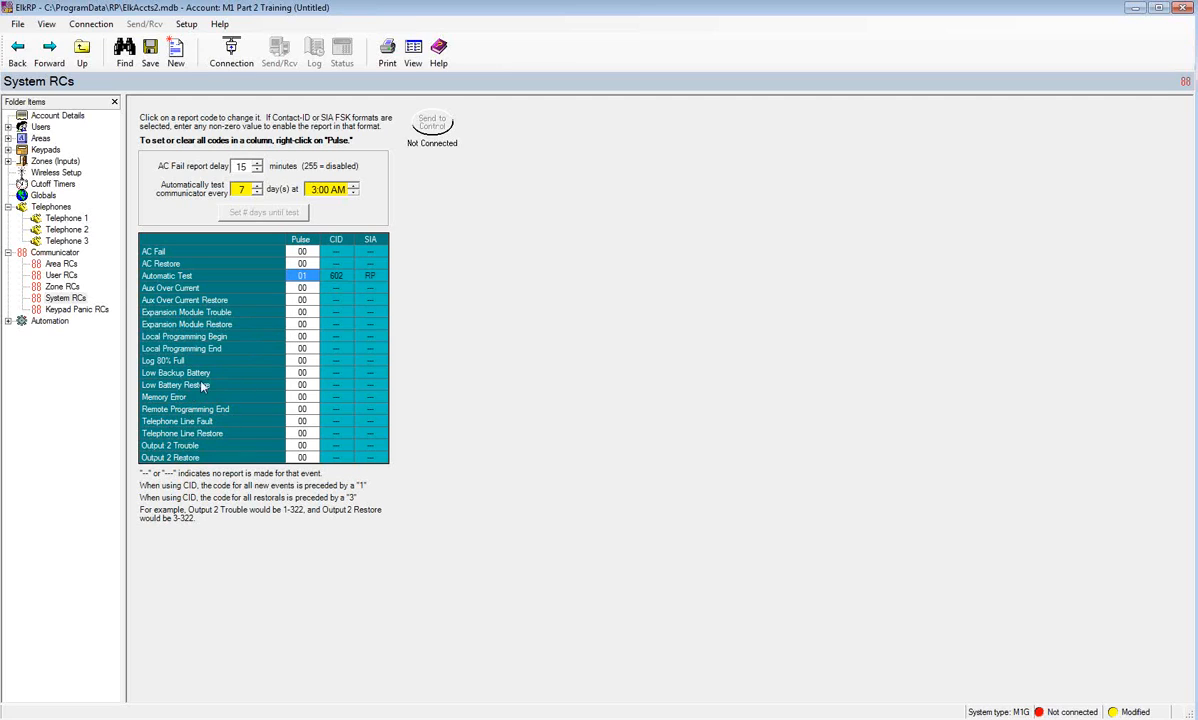
pyautogui.click(61, 313)
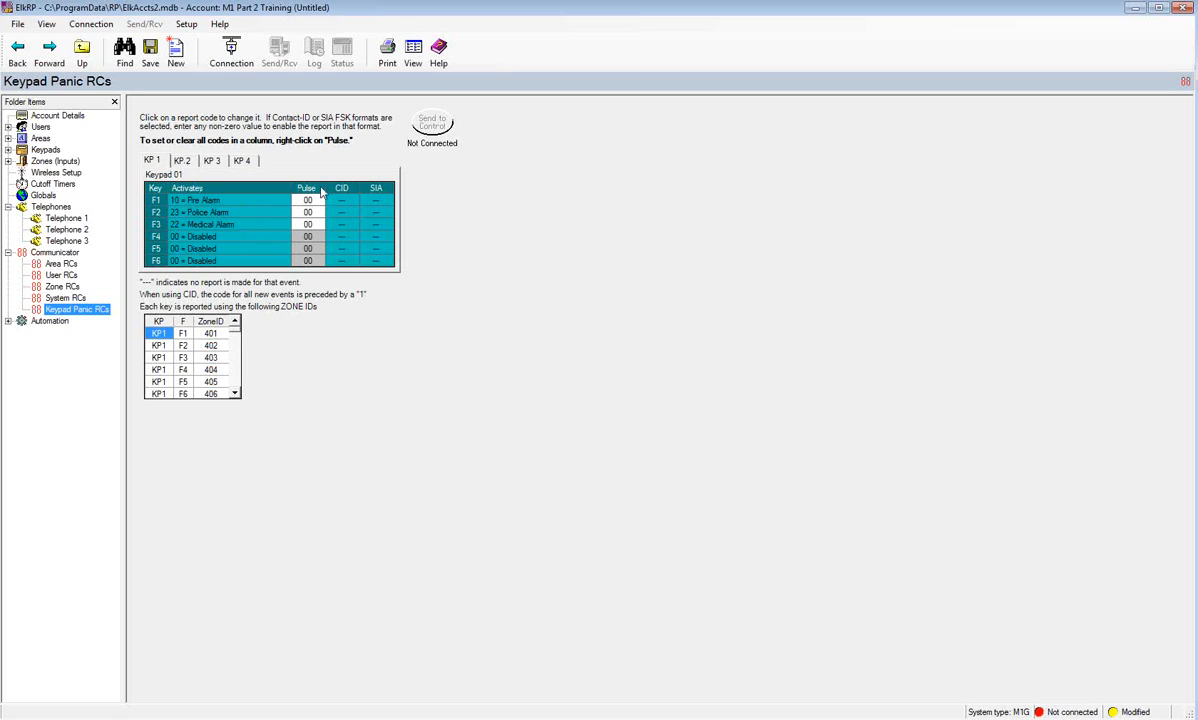
# - Set keypad 1's F1 Fire, F2 Police and F3 Medical panic Pulse codes to 01, then expand Automation
pyautogui.rightClick(316, 189)
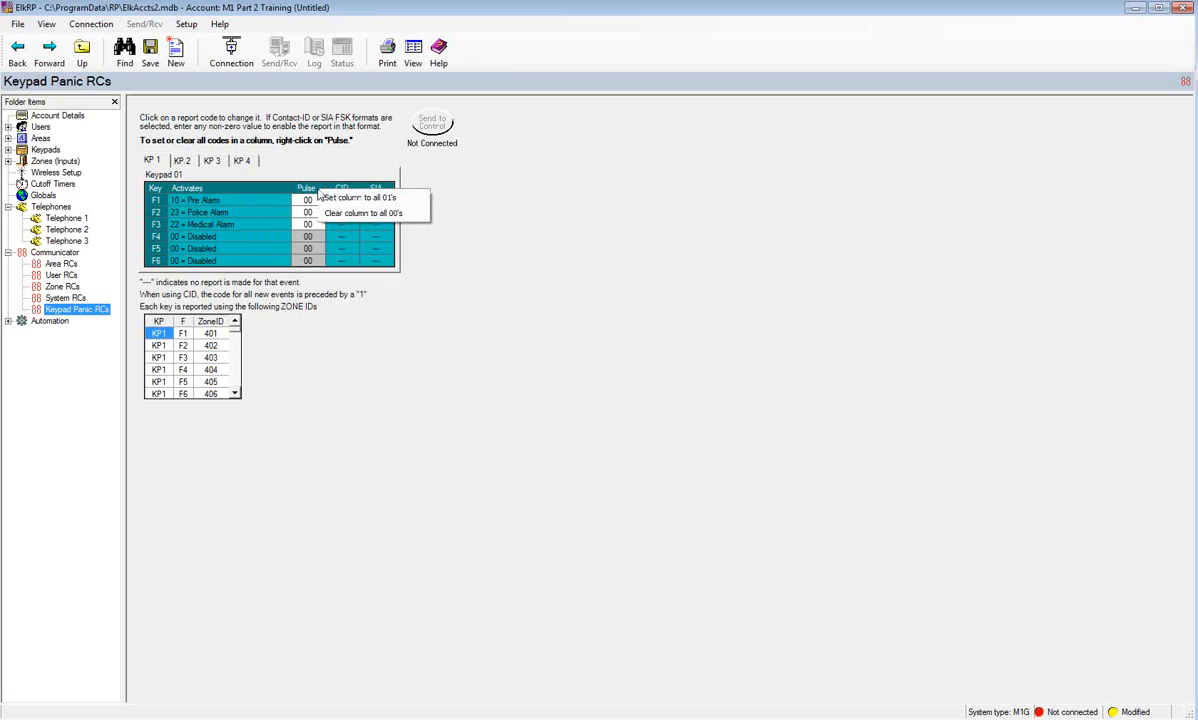
pyautogui.click(344, 202)
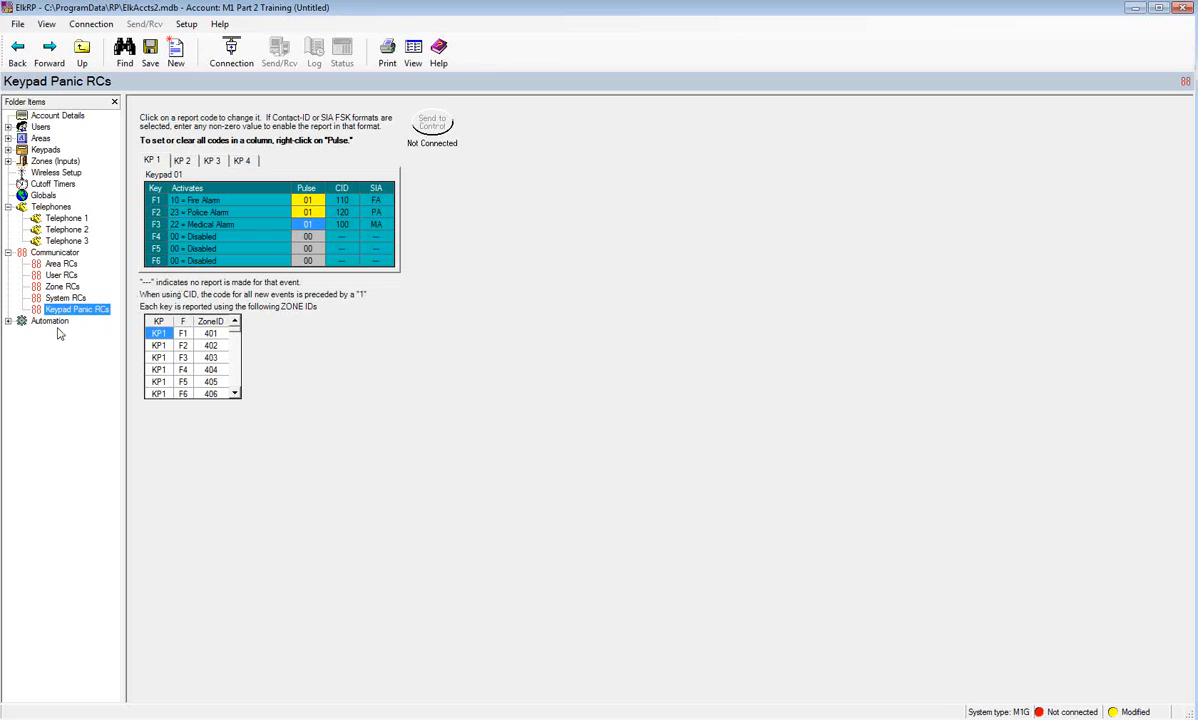
pyautogui.click(8, 321)
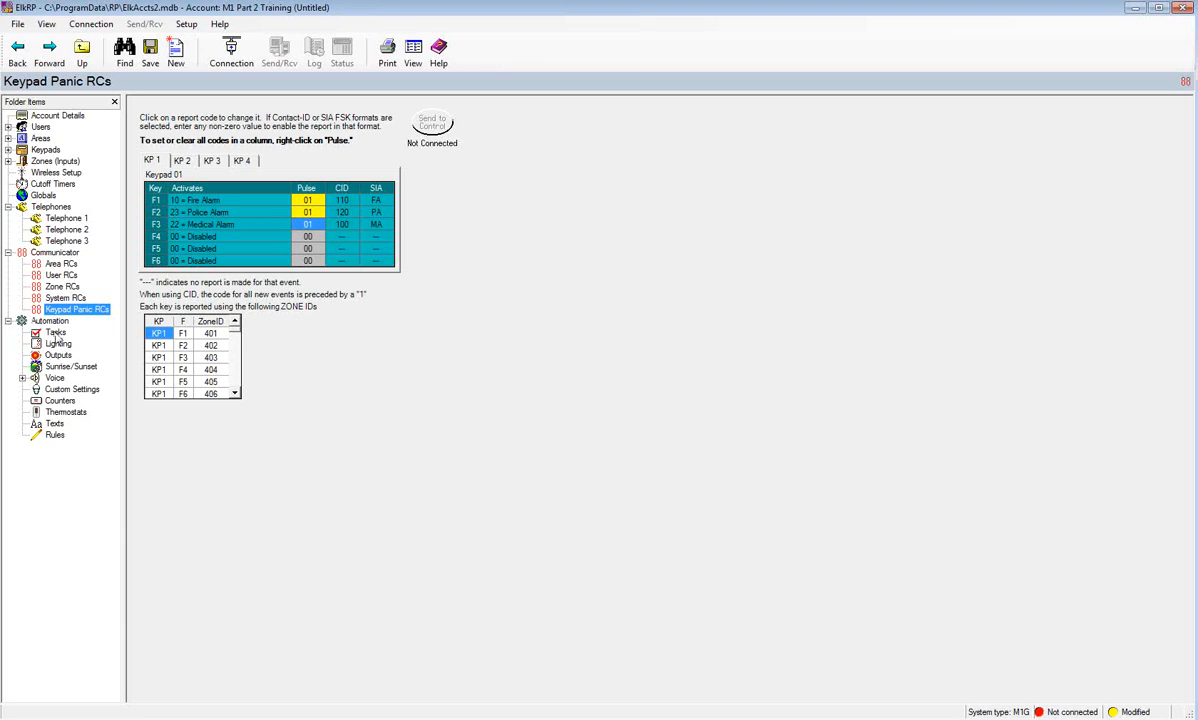
# - Rename Task 01 to 'Garage Door', then go to the Lighting device list
pyautogui.click(56, 333)
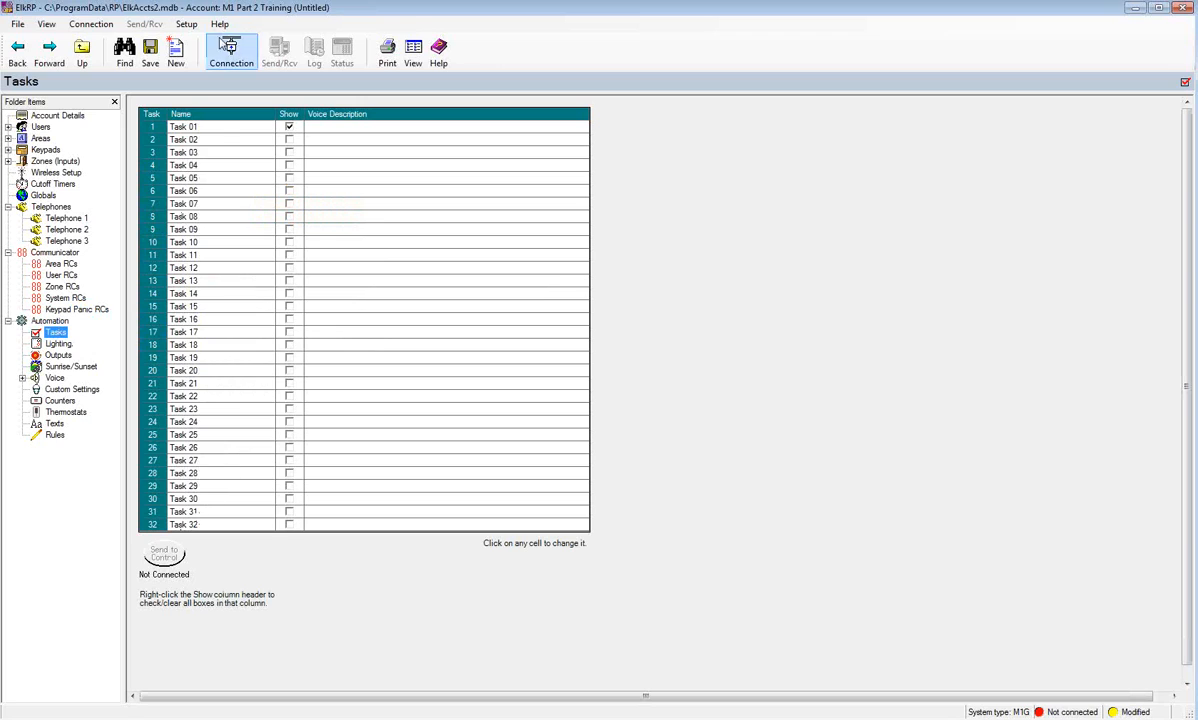
pyautogui.click(201, 130)
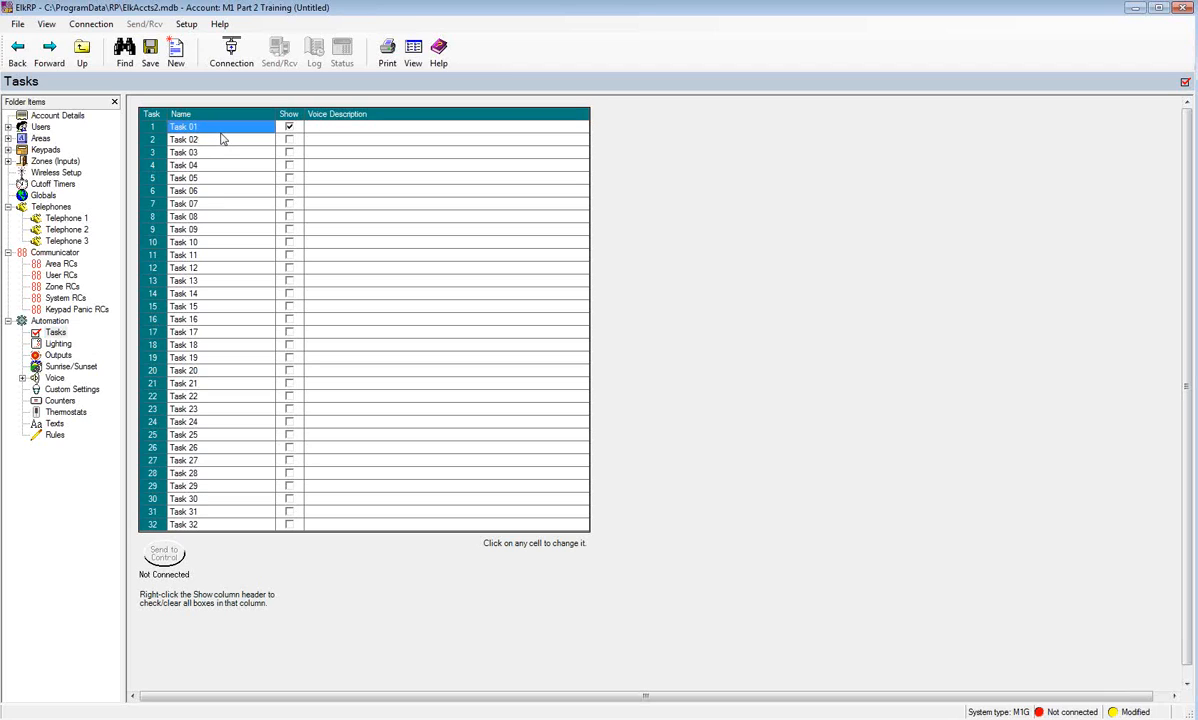
pyautogui.write('Garage Door')
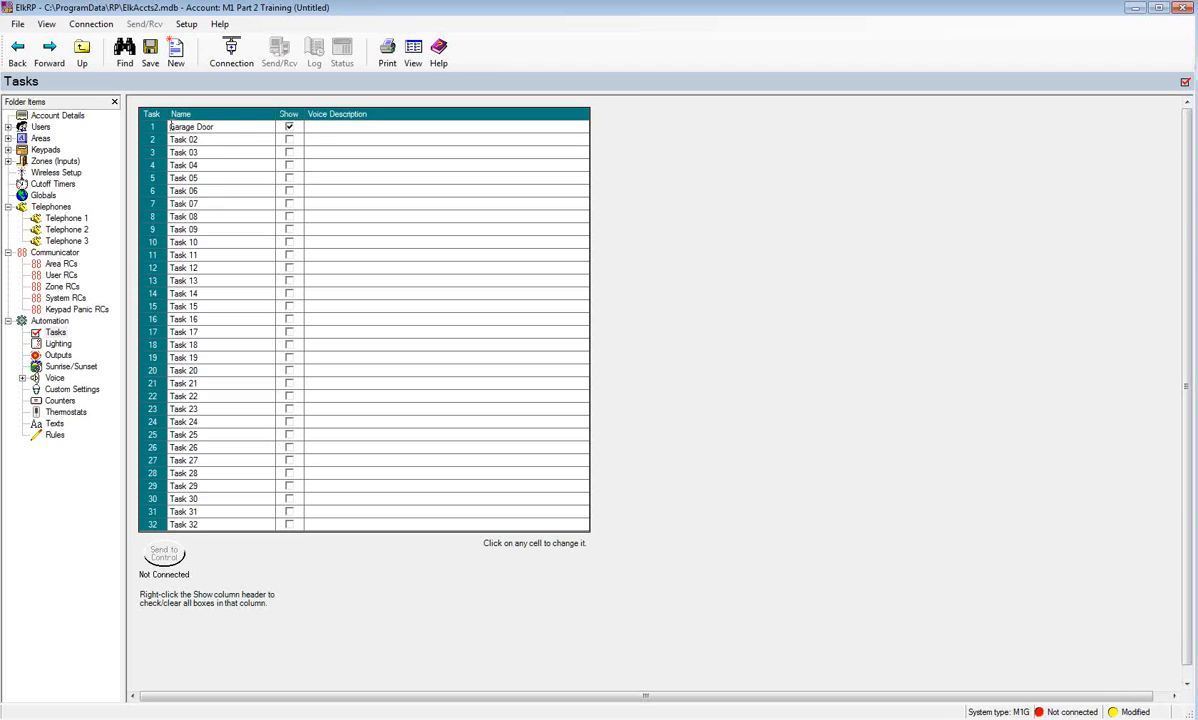
pyautogui.click(317, 131)
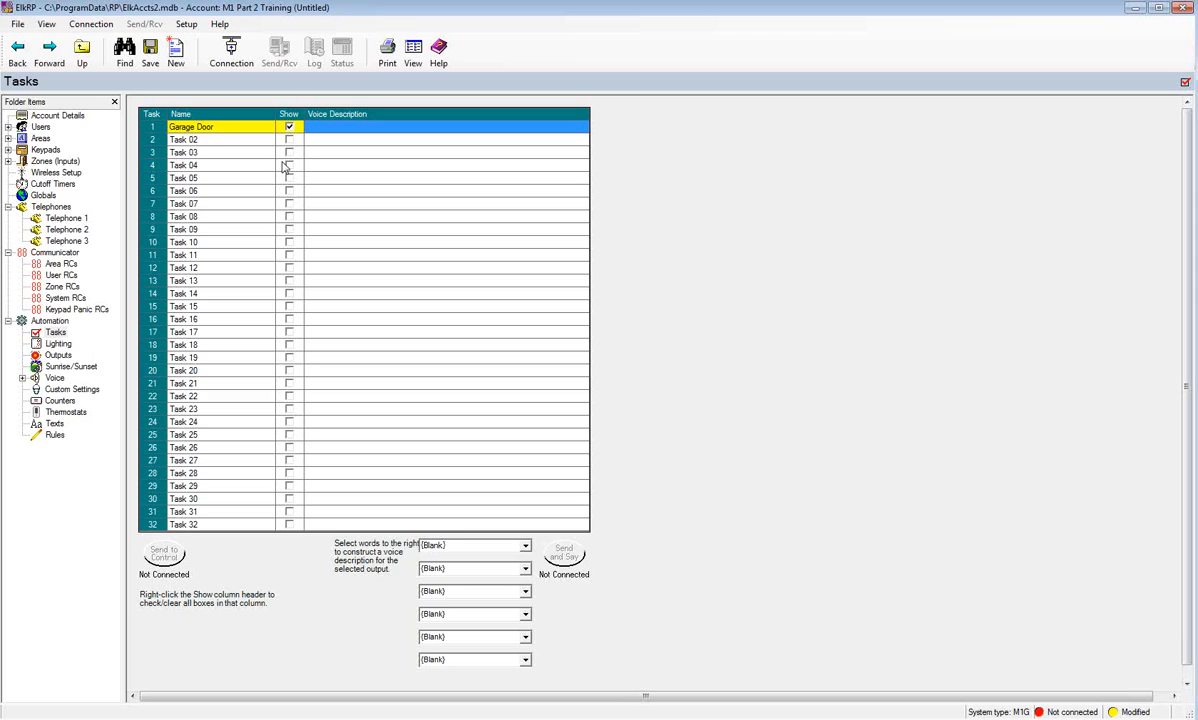
pyautogui.click(60, 344)
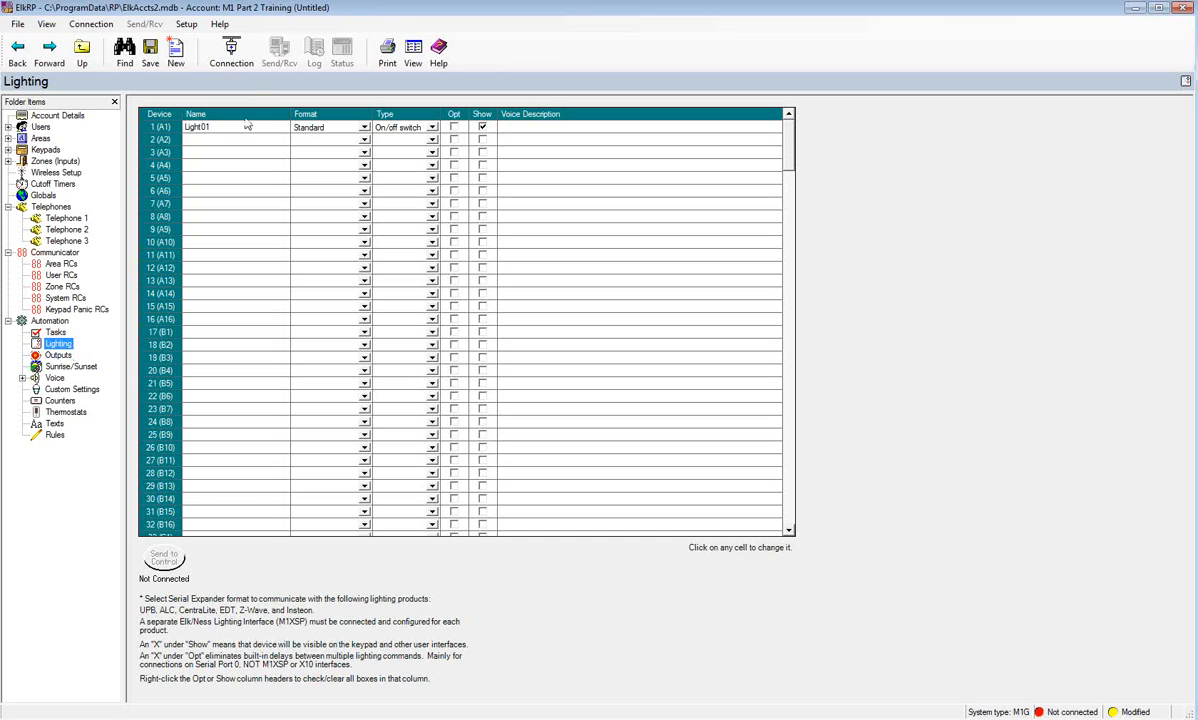
# - Rename Light01 (A1) to 'Front Door' with Serial Expander format and Dimmer type
pyautogui.click(212, 136)
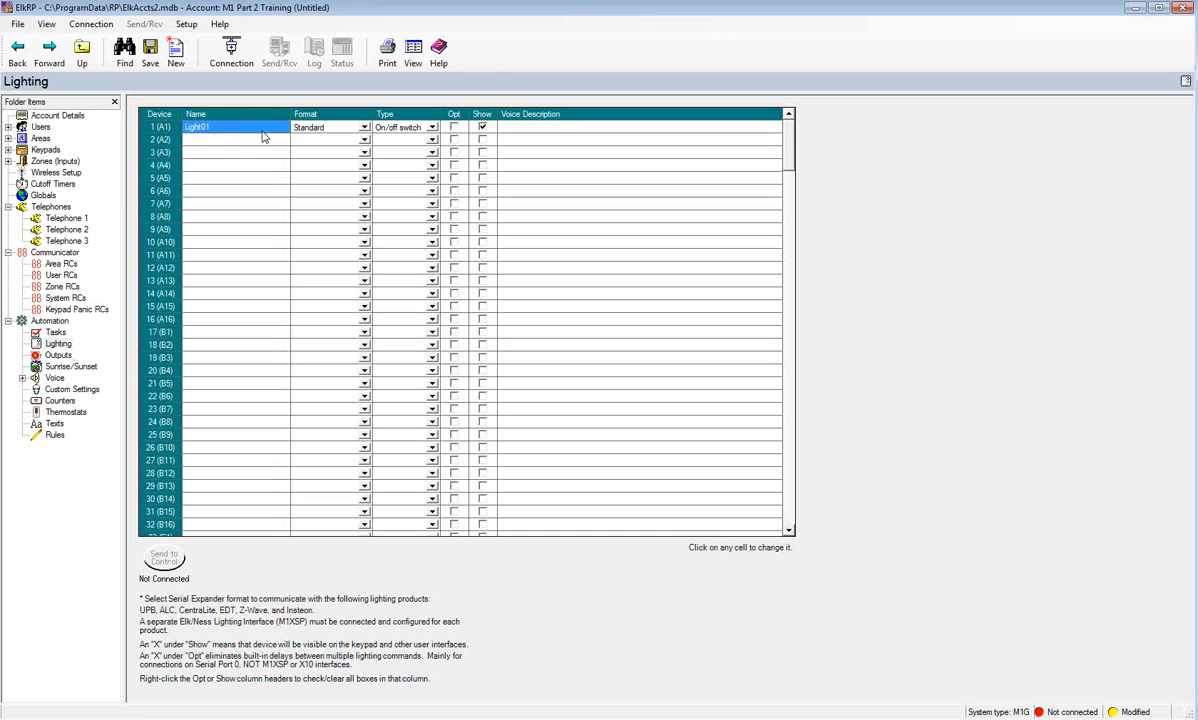
pyautogui.write('Front Door')
pyautogui.click(364, 131)
pyautogui.click(364, 128)
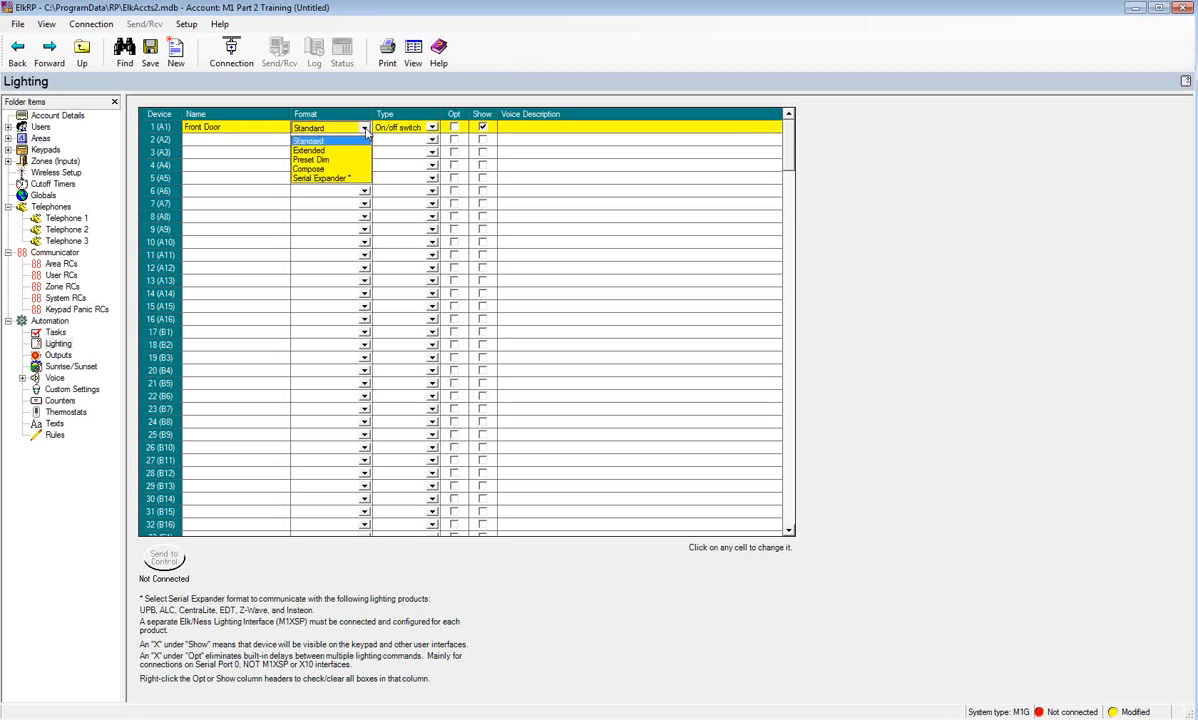
pyautogui.click(328, 179)
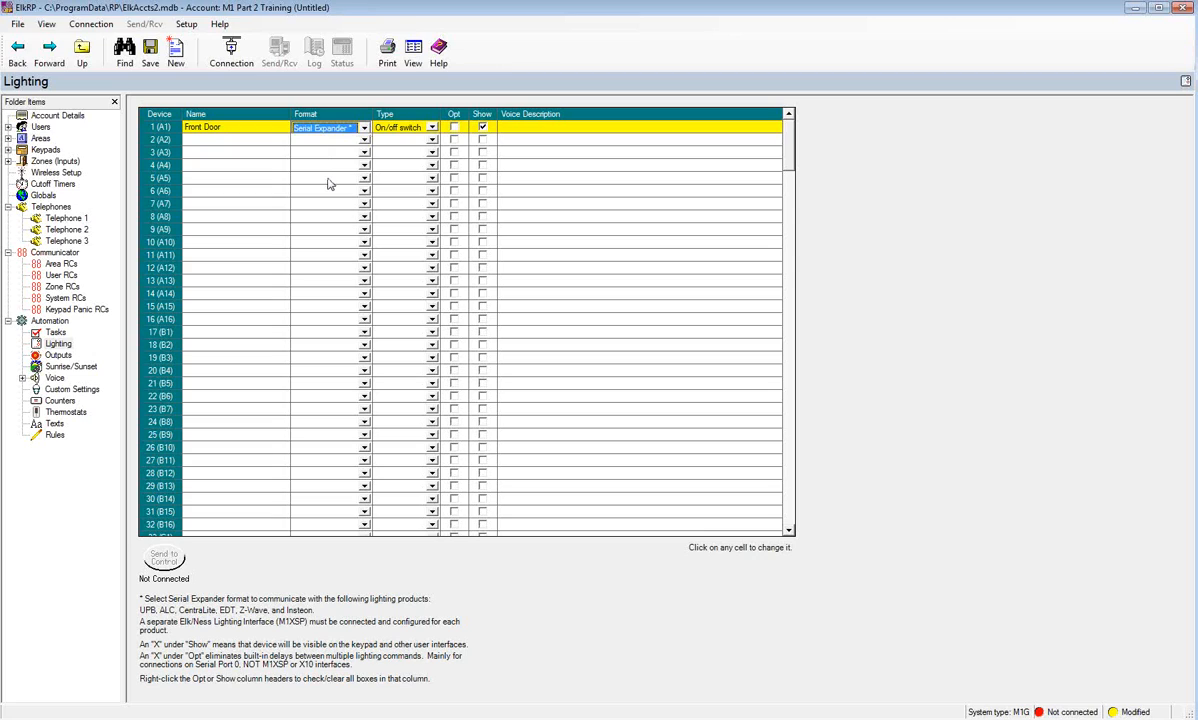
pyautogui.click(434, 129)
pyautogui.click(433, 130)
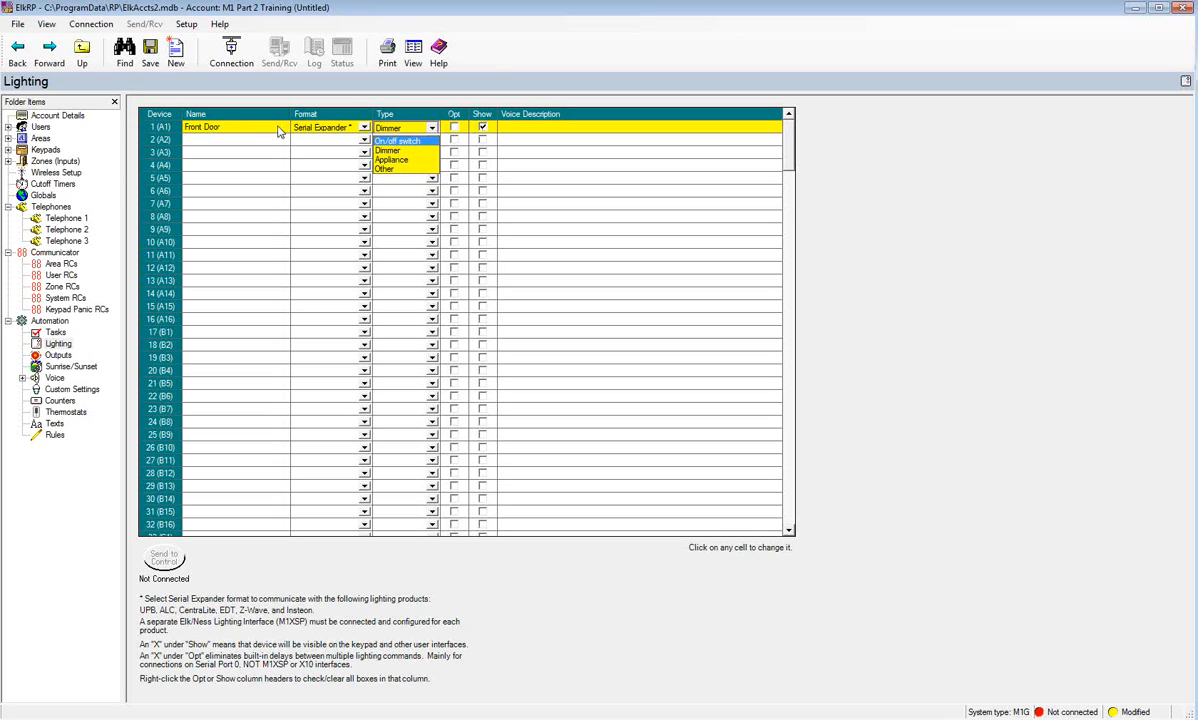
pyautogui.click(519, 132)
pyautogui.click(519, 128)
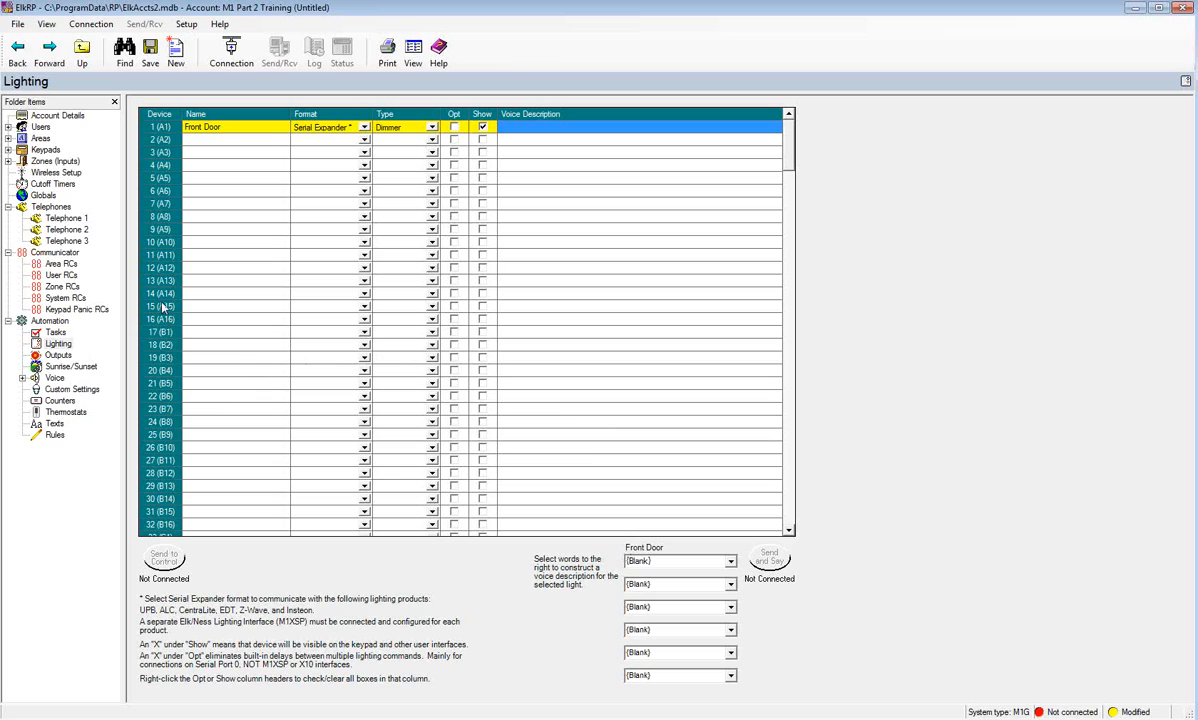
# - Look at the Import Lighting Data options, cancel without importing, and open Outputs
pyautogui.rightClick(61, 348)
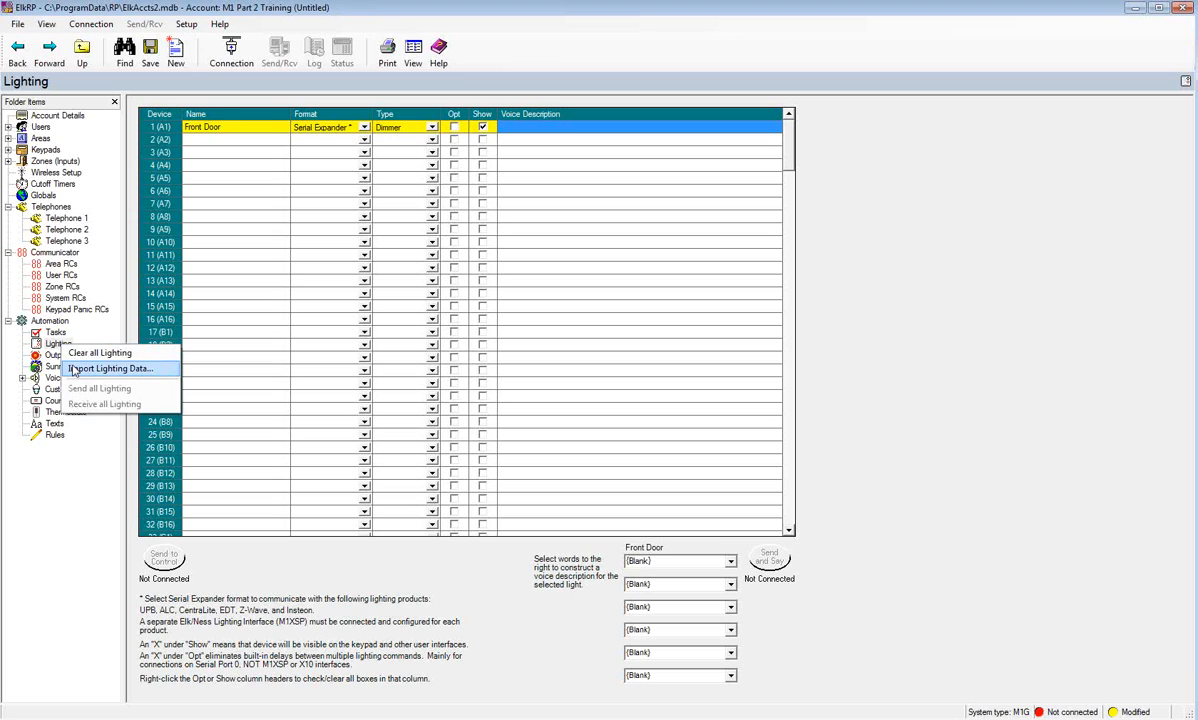
pyautogui.click(73, 369)
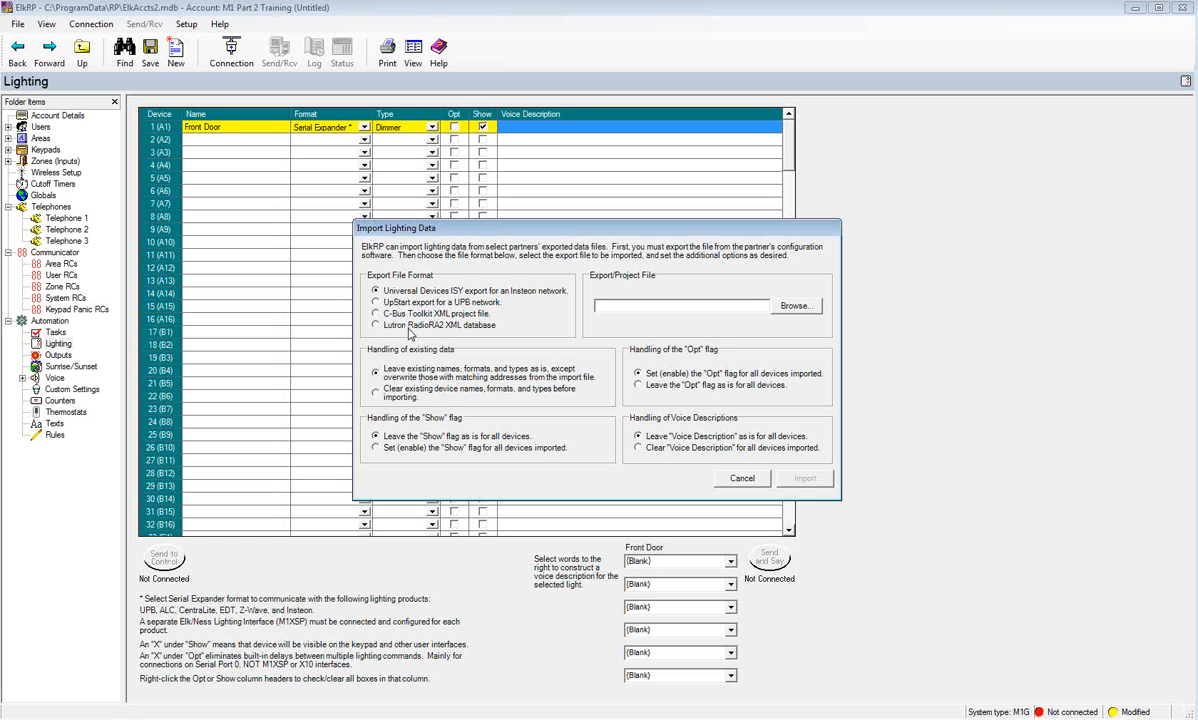
pyautogui.click(742, 478)
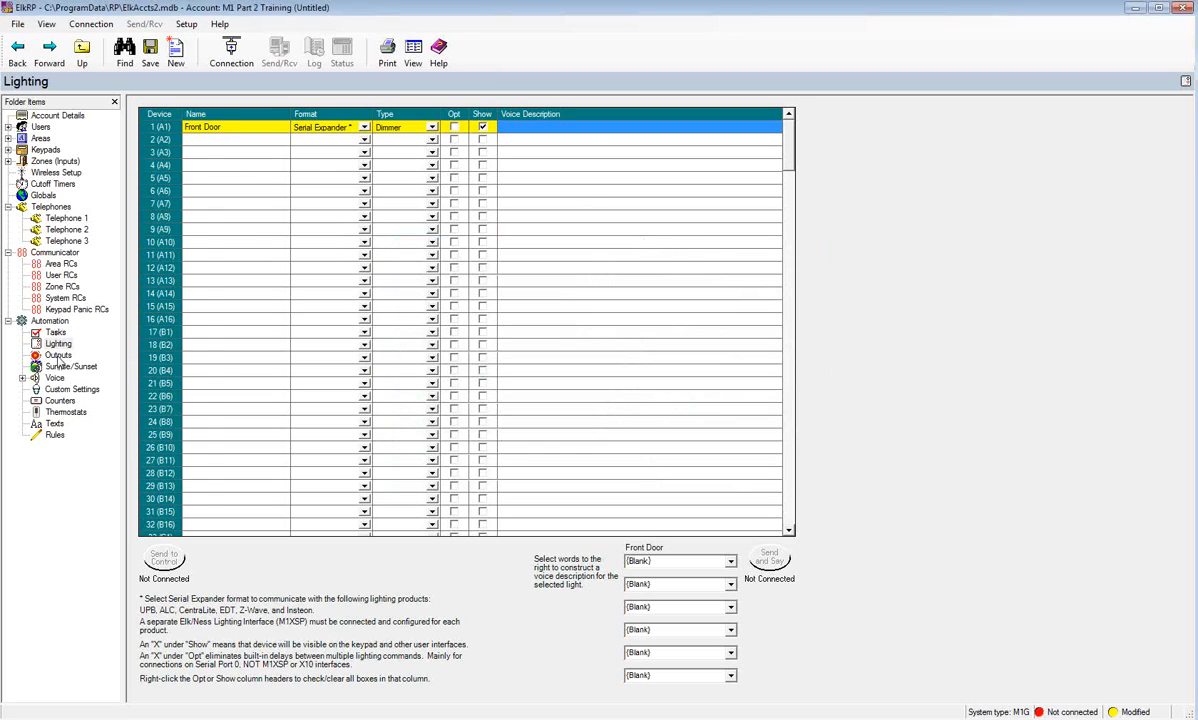
pyautogui.click(57, 355)
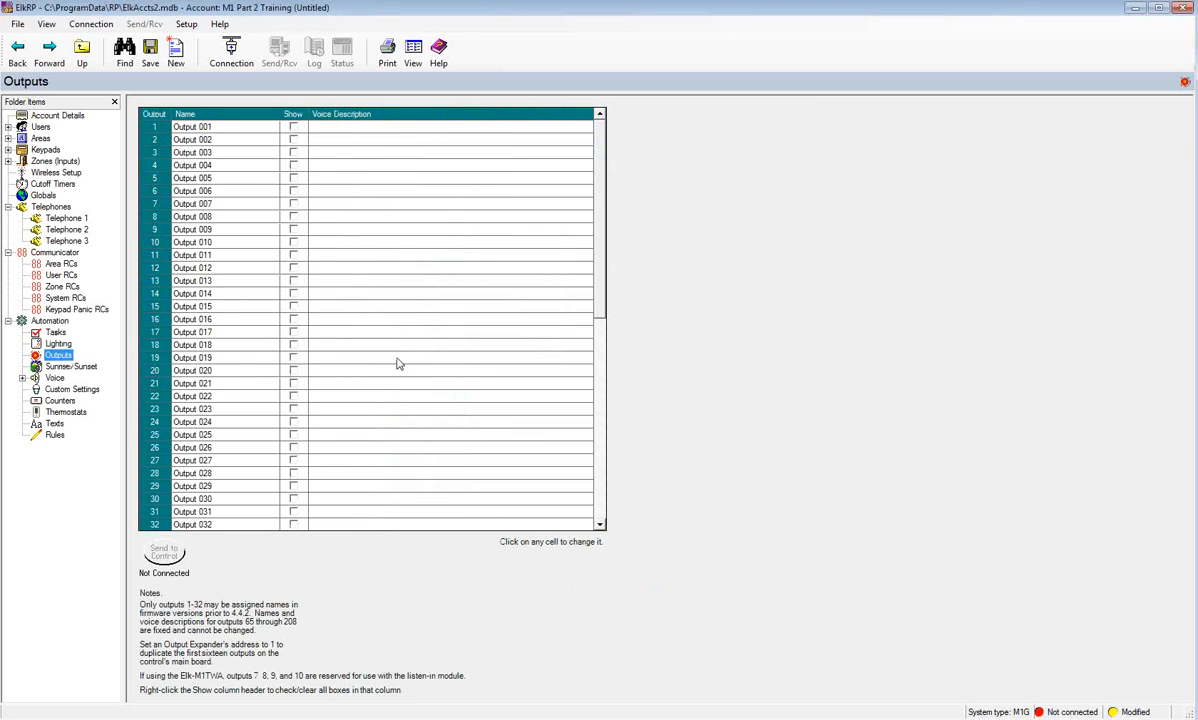
# - Name output 2 'Outside Siren'
pyautogui.moveTo(598, 178)
pyautogui.mouseDown()
pyautogui.moveTo(612, 391)
pyautogui.moveTo(610, 177)
pyautogui.mouseUp()
pyautogui.click(323, 146)
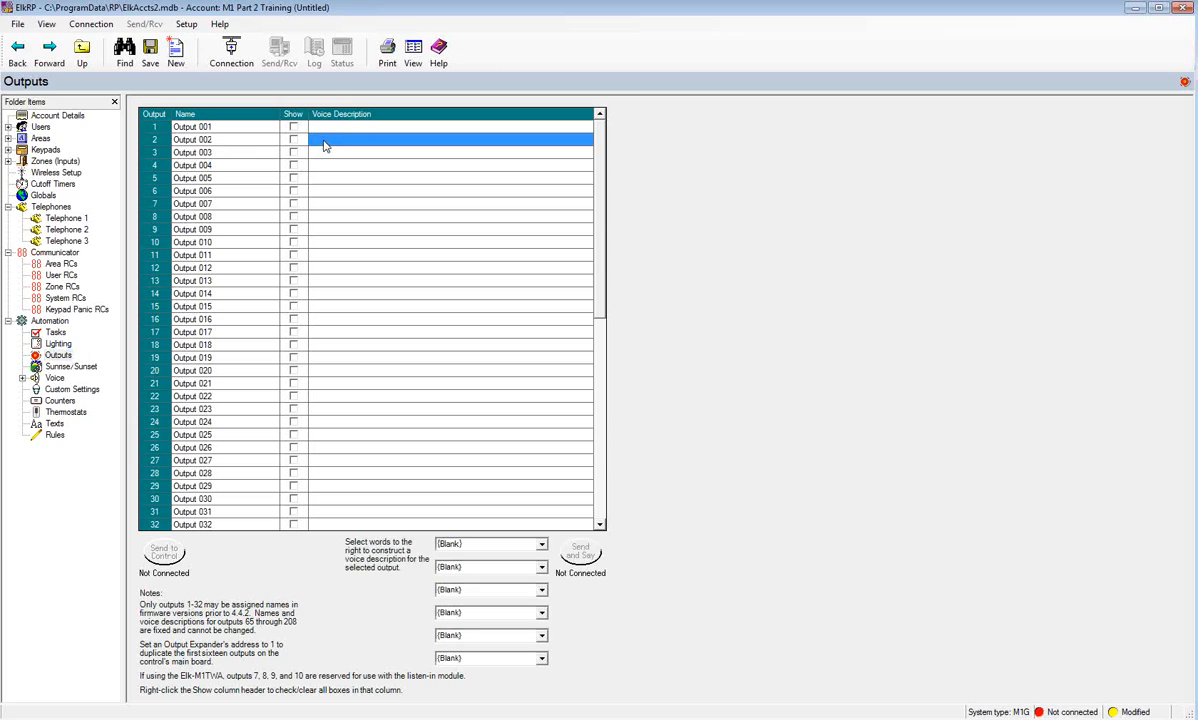
pyautogui.click(213, 146)
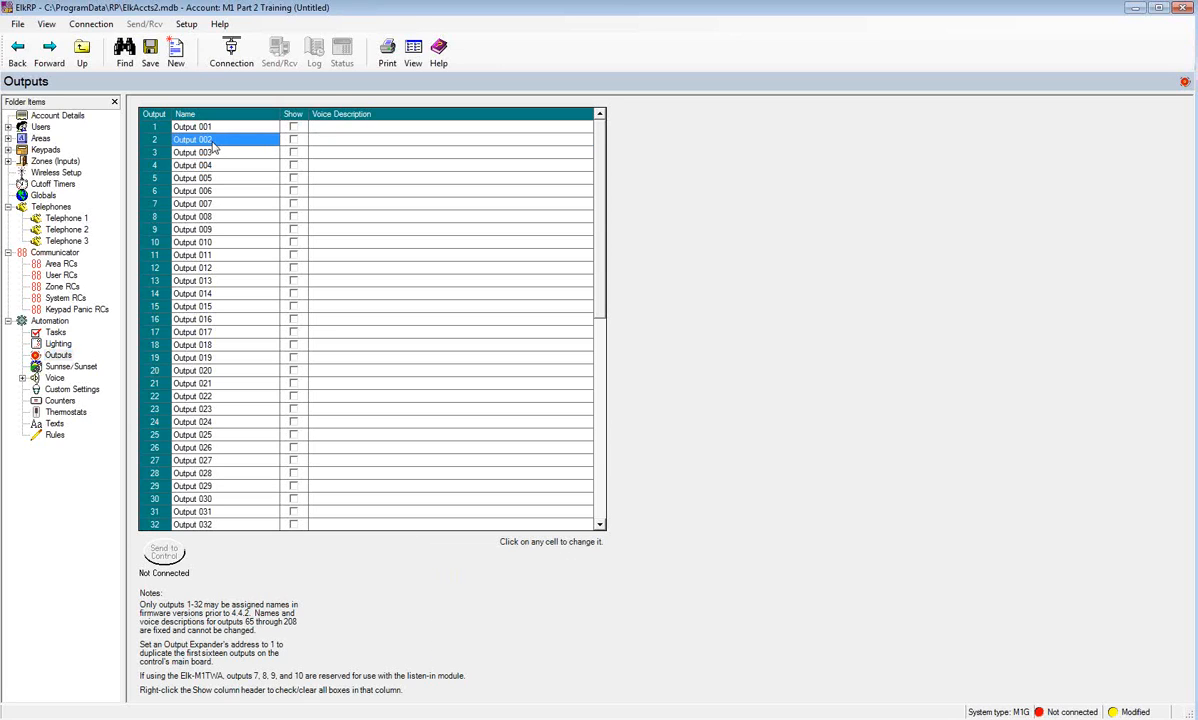
pyautogui.write('Outside Siren')
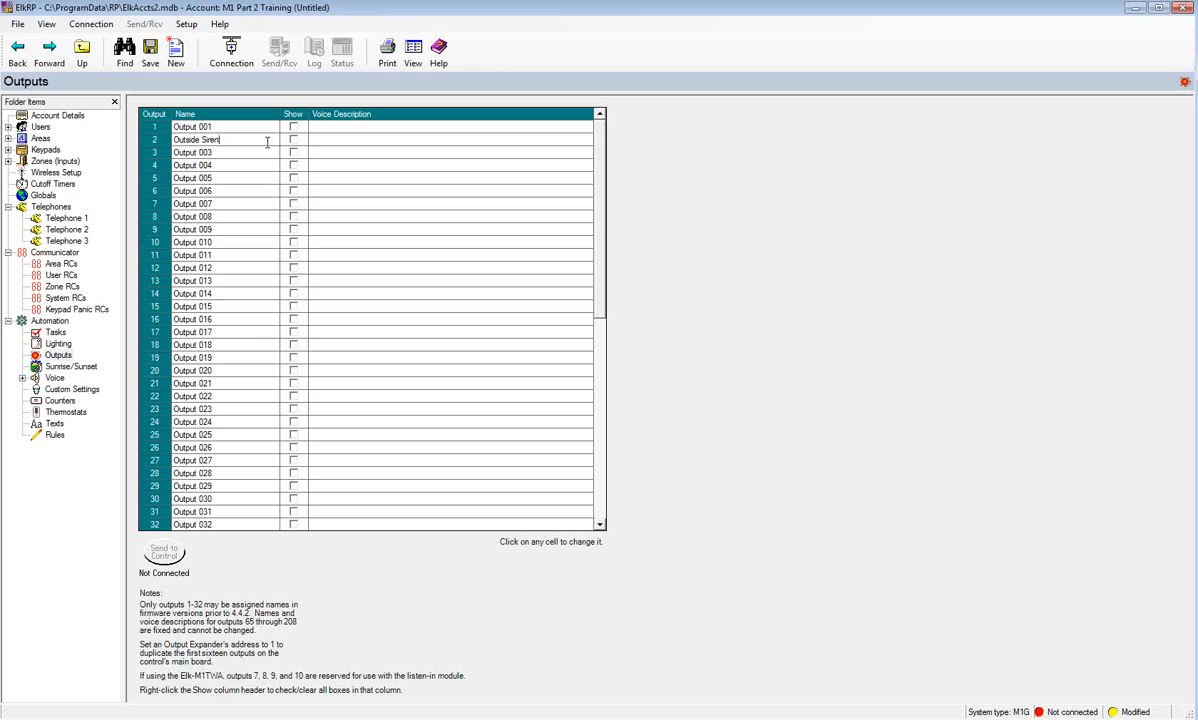
pyautogui.click(217, 157)
# - Name output 3 'Garage Door' and mark it shown on keypads
pyautogui.click(220, 156)
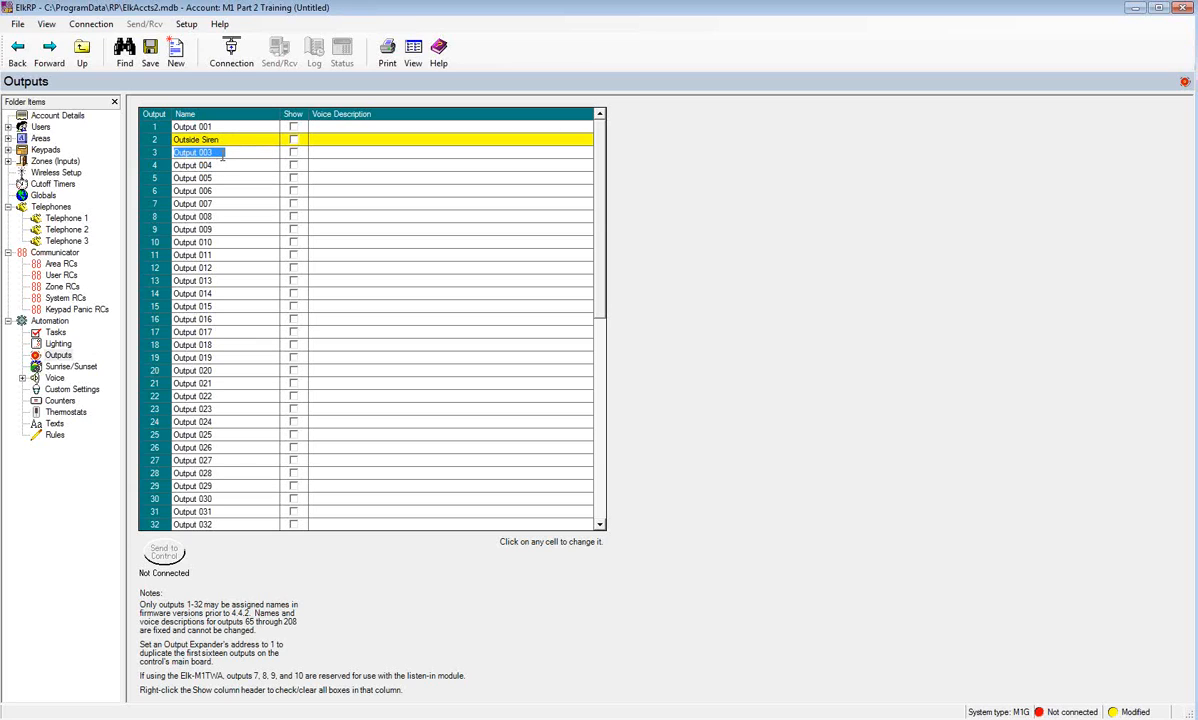
pyautogui.write('Garage Door')
pyautogui.click(294, 153)
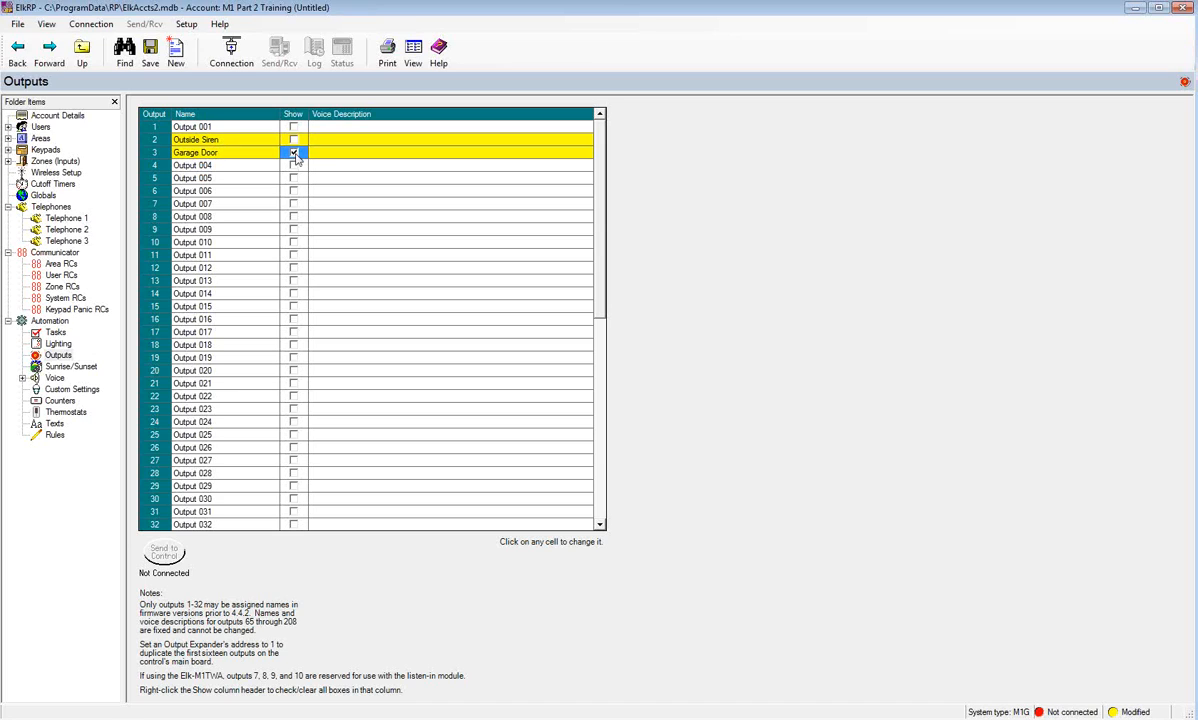
pyautogui.click(303, 151)
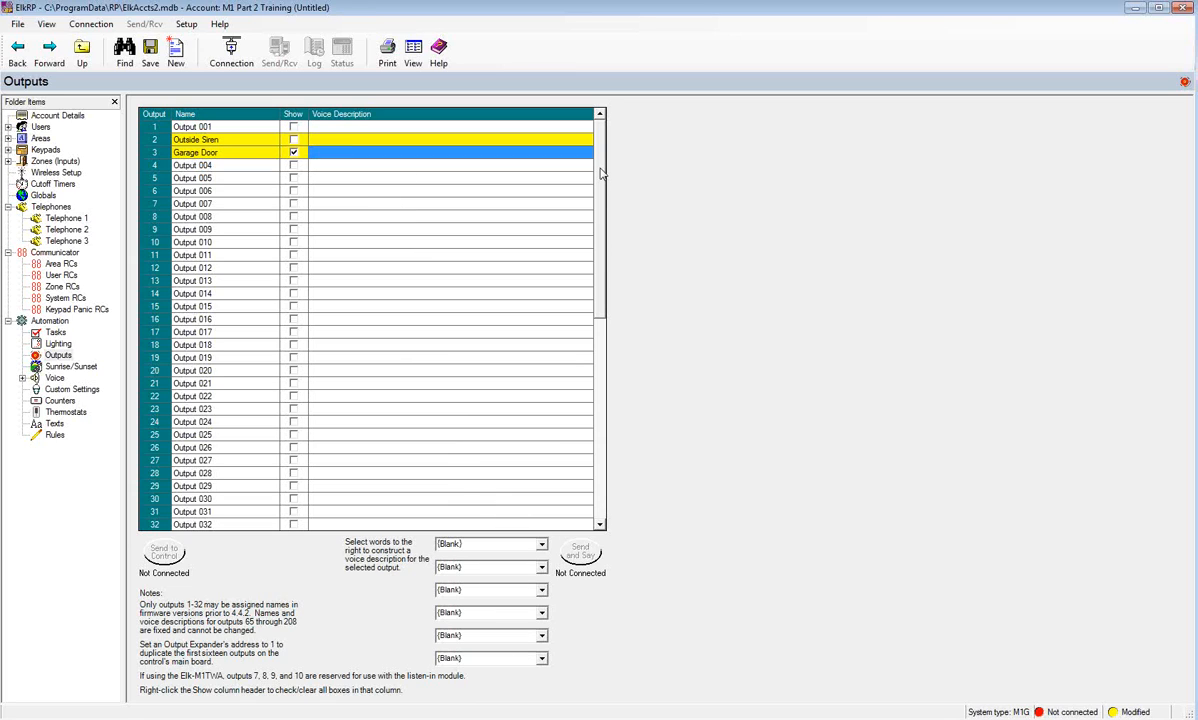
pyautogui.scroll(-11, 344, 521)
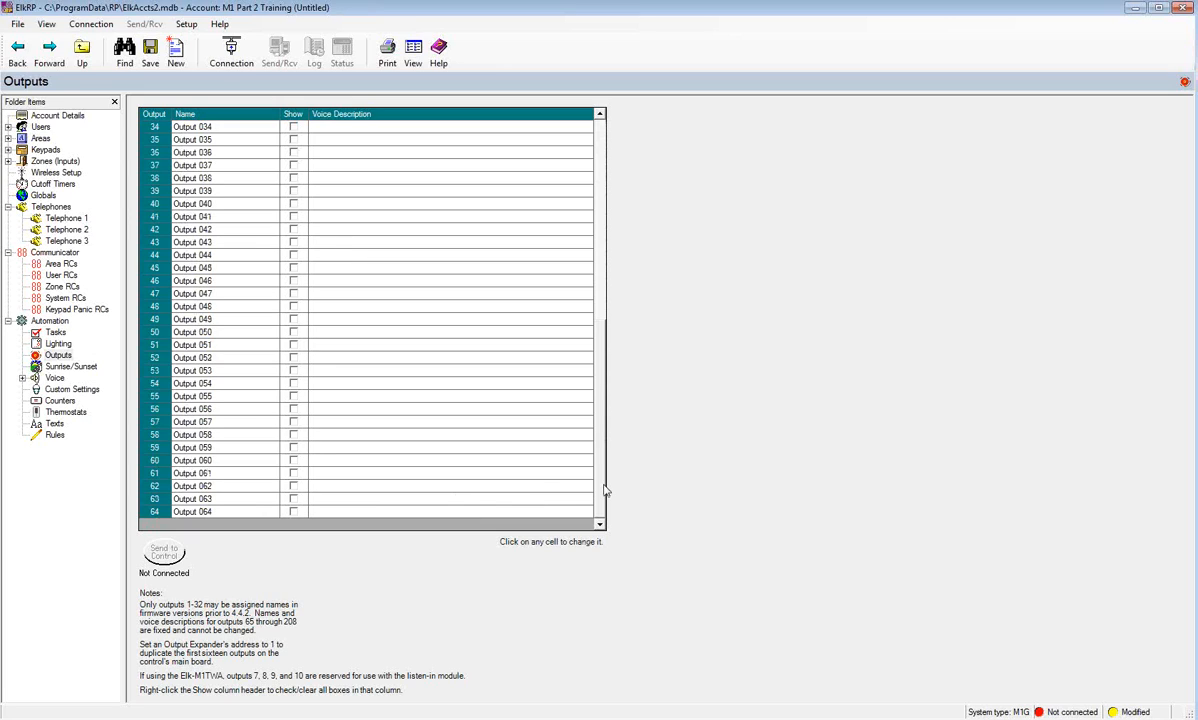
pyautogui.scroll(11, 565, 458)
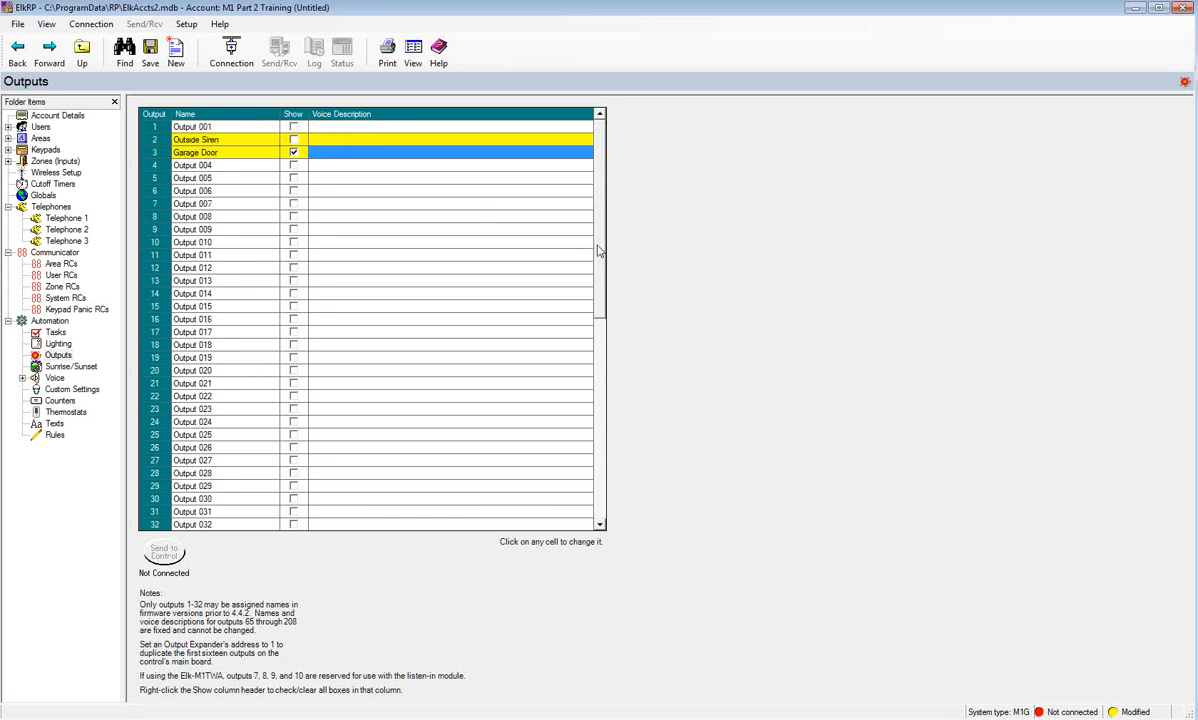
# - Use Chapel Hill, North Carolina (35°56' N, 79°4' W, Eastern Time) and calculate sunrise/sunset
pyautogui.click(89, 368)
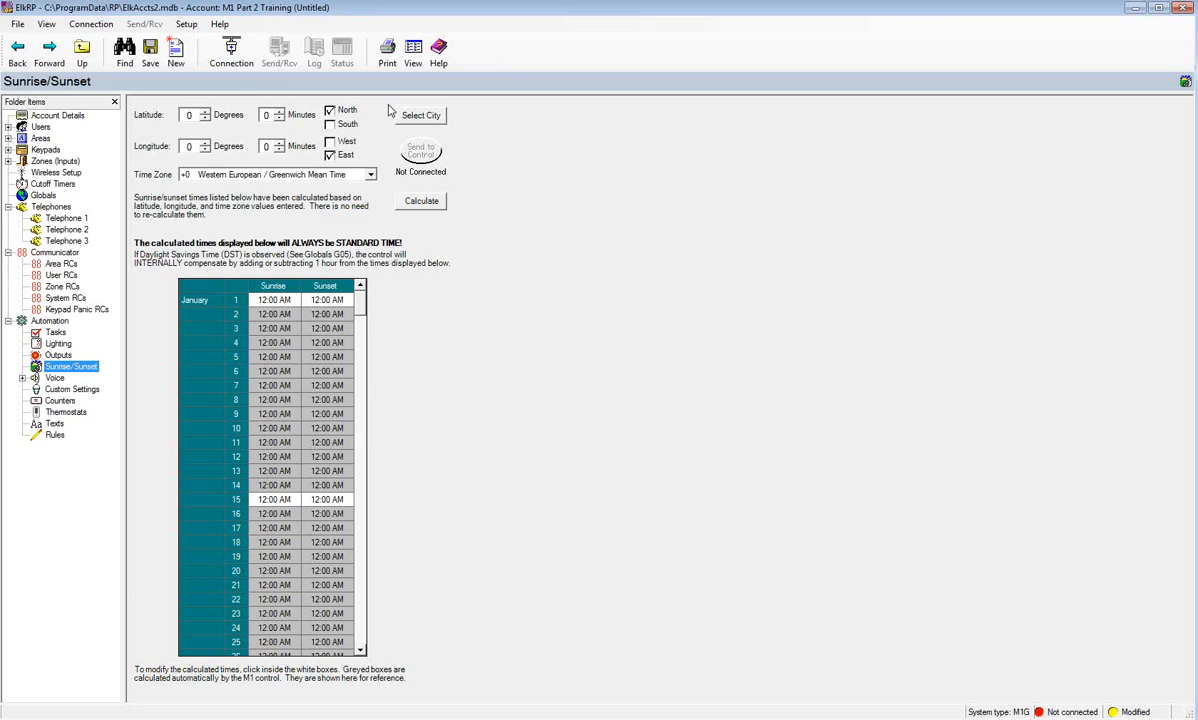
pyautogui.click(419, 118)
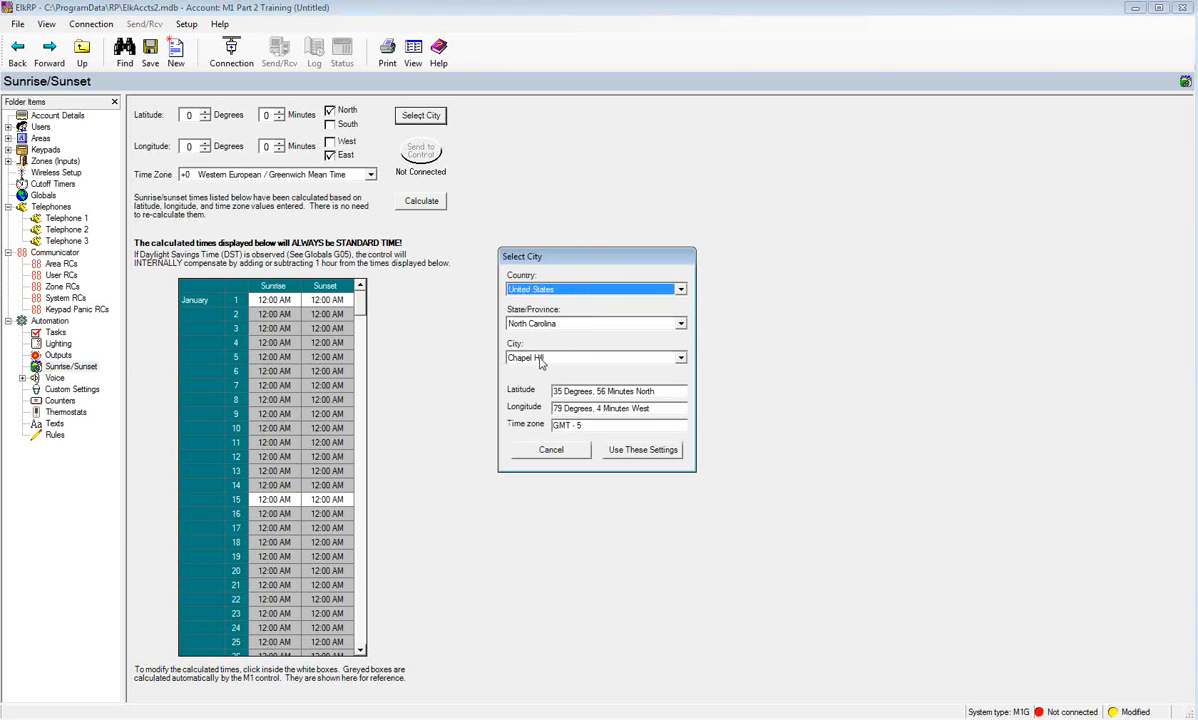
pyautogui.click(620, 452)
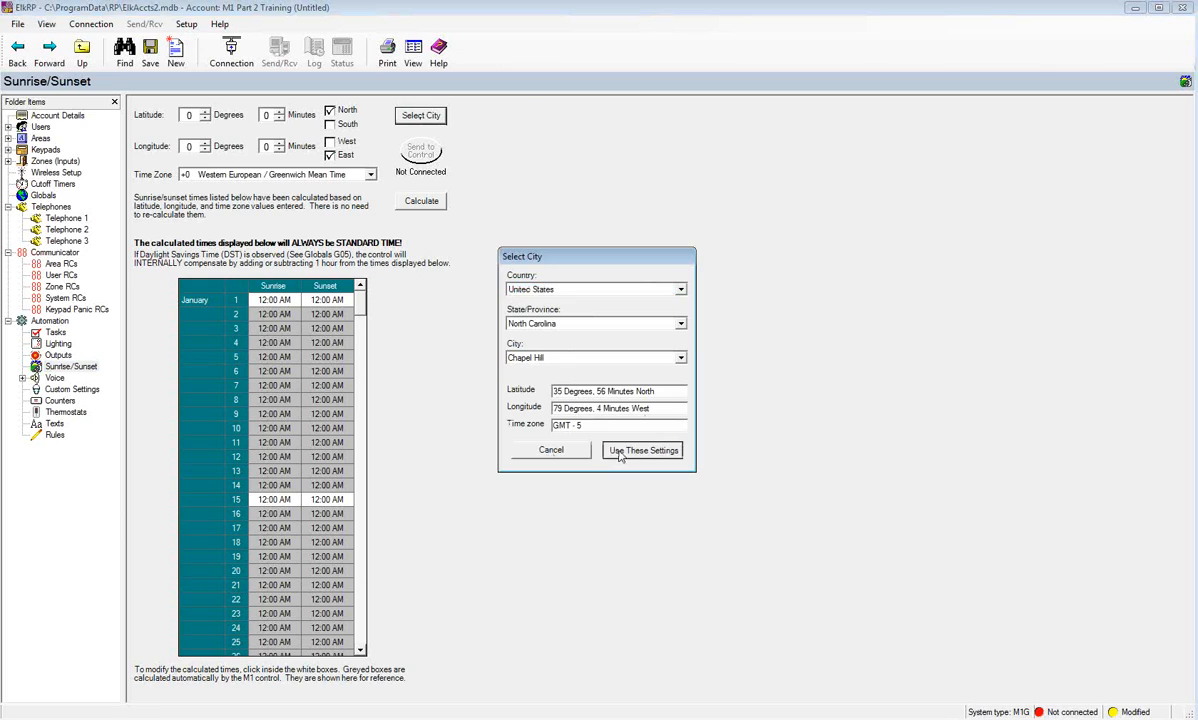
pyautogui.click(430, 203)
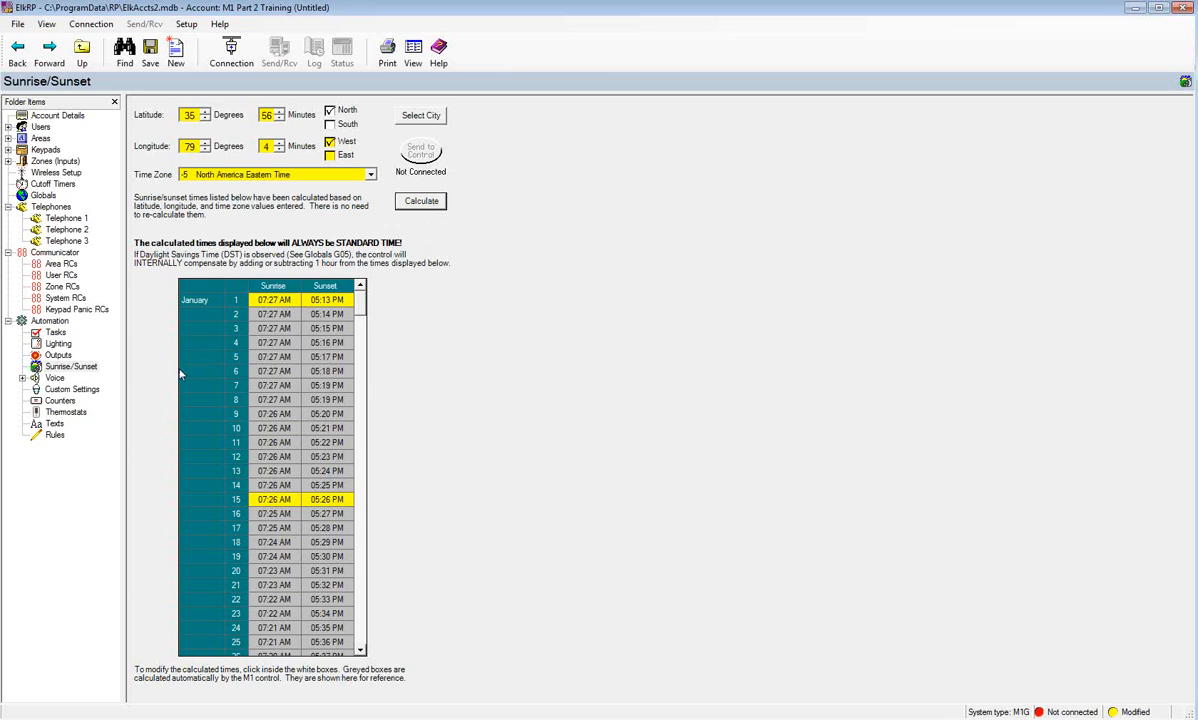
# - Widen the tree pane, view the Keypad Panic Alarm (vm209) message, then select Phone Control
pyautogui.click(22, 378)
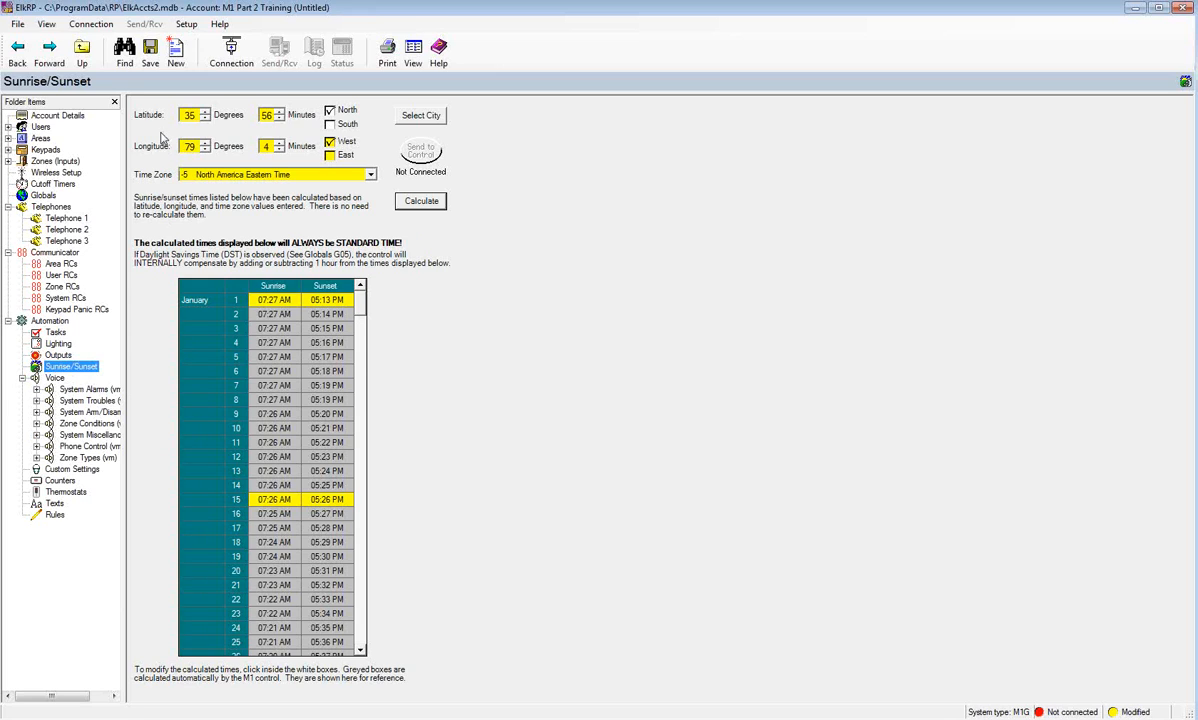
pyautogui.moveTo(124, 113); pyautogui.dragTo(195, 118)
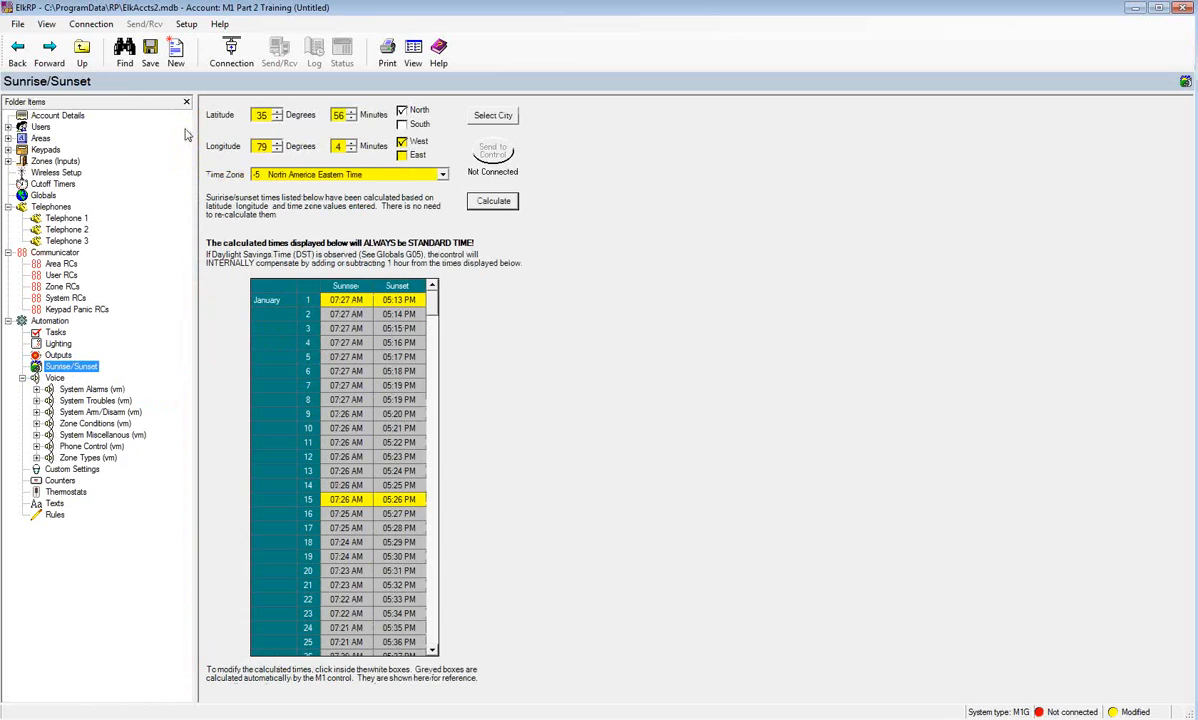
pyautogui.doubleClick(88, 390)
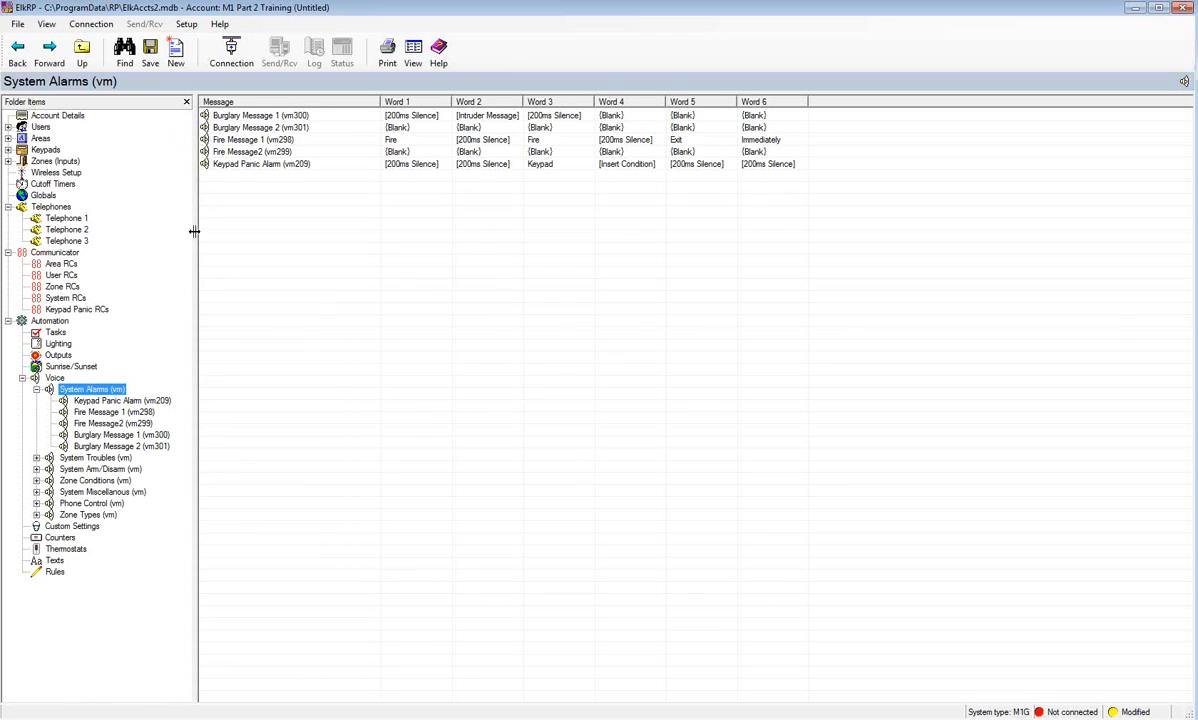
pyautogui.click(100, 401)
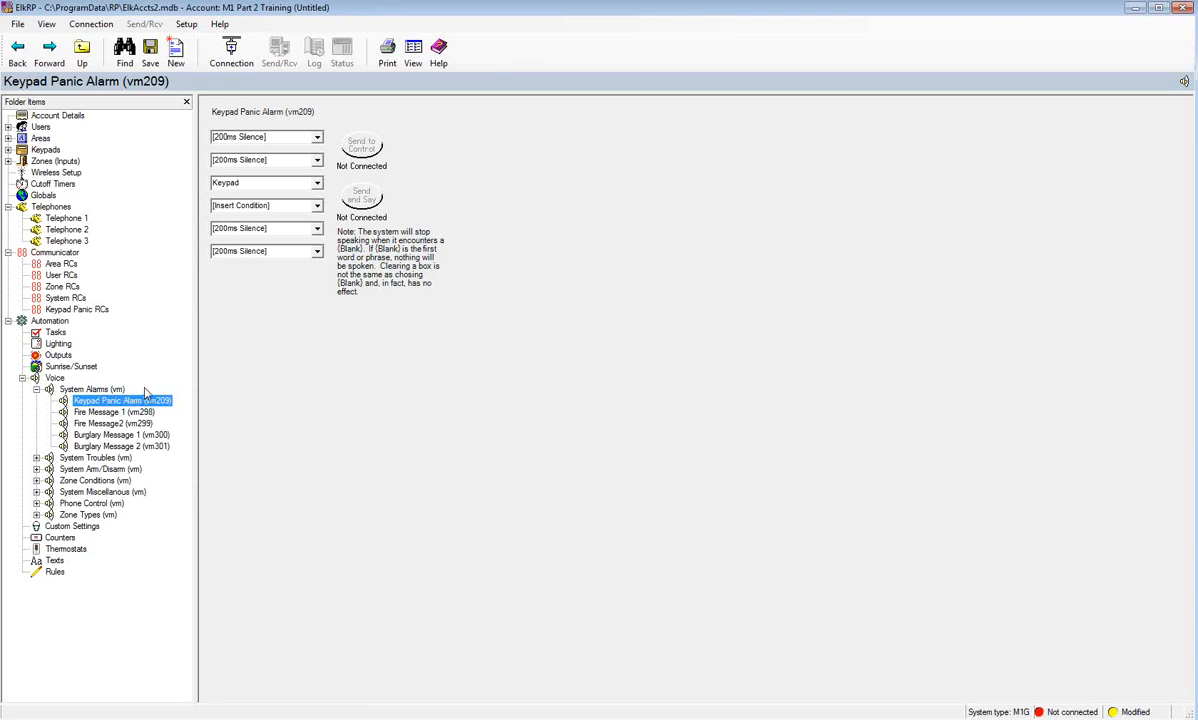
pyautogui.click(80, 503)
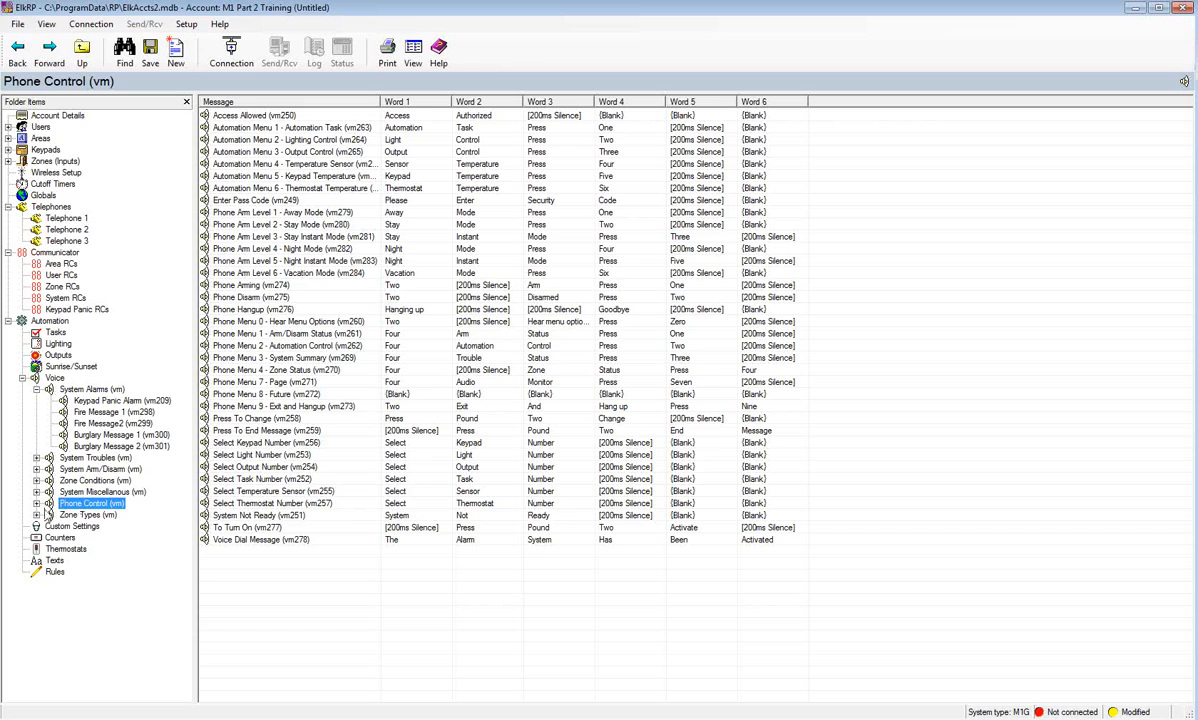
# - Open Miscellaneous 1 (vm239) and check its word choices, leaving it unchanged
pyautogui.click(36, 392)
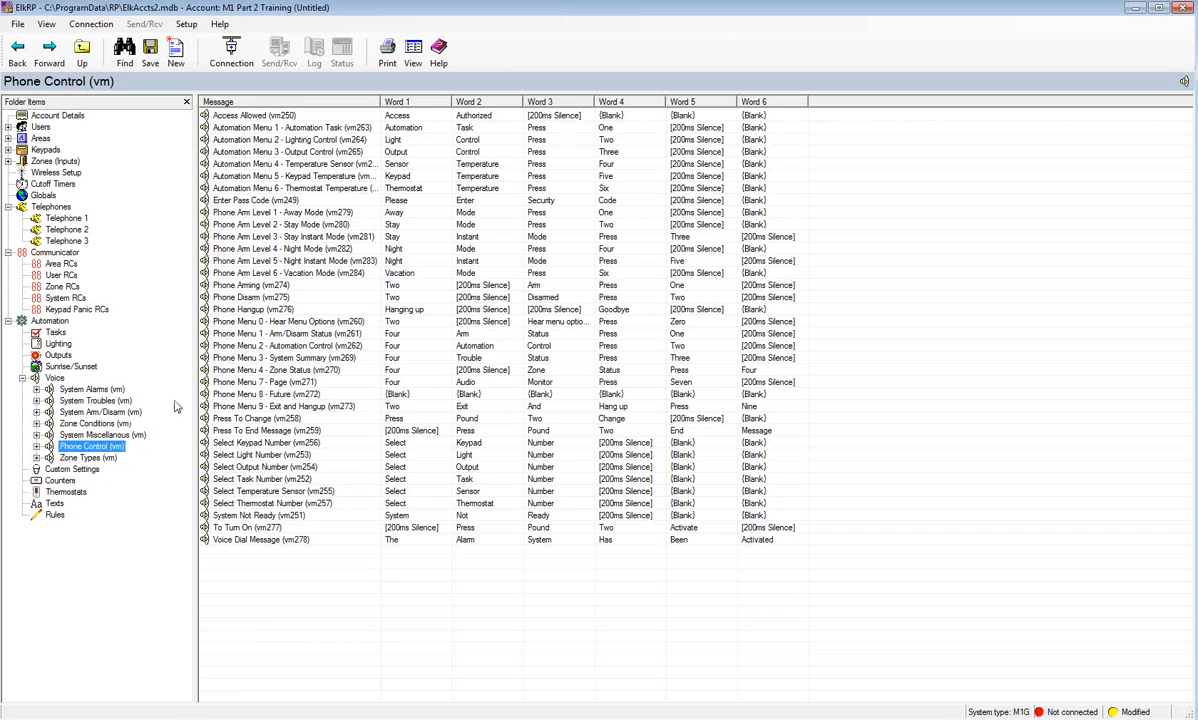
pyautogui.click(90, 435)
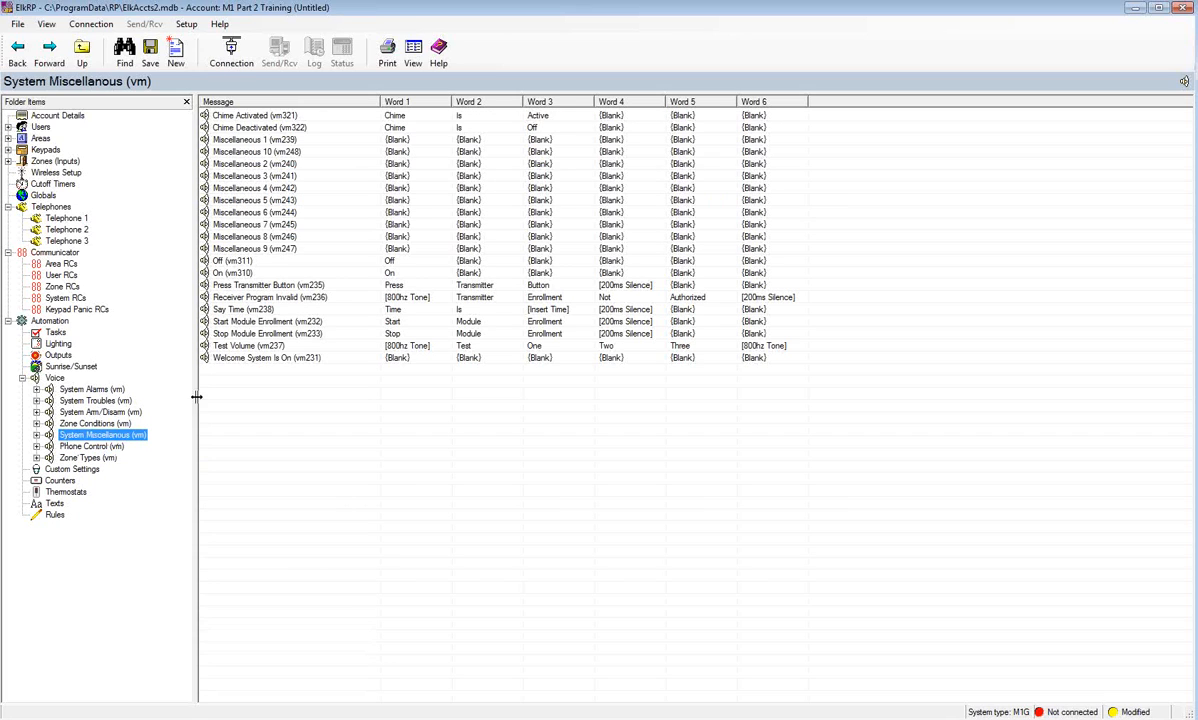
pyautogui.doubleClick(272, 139)
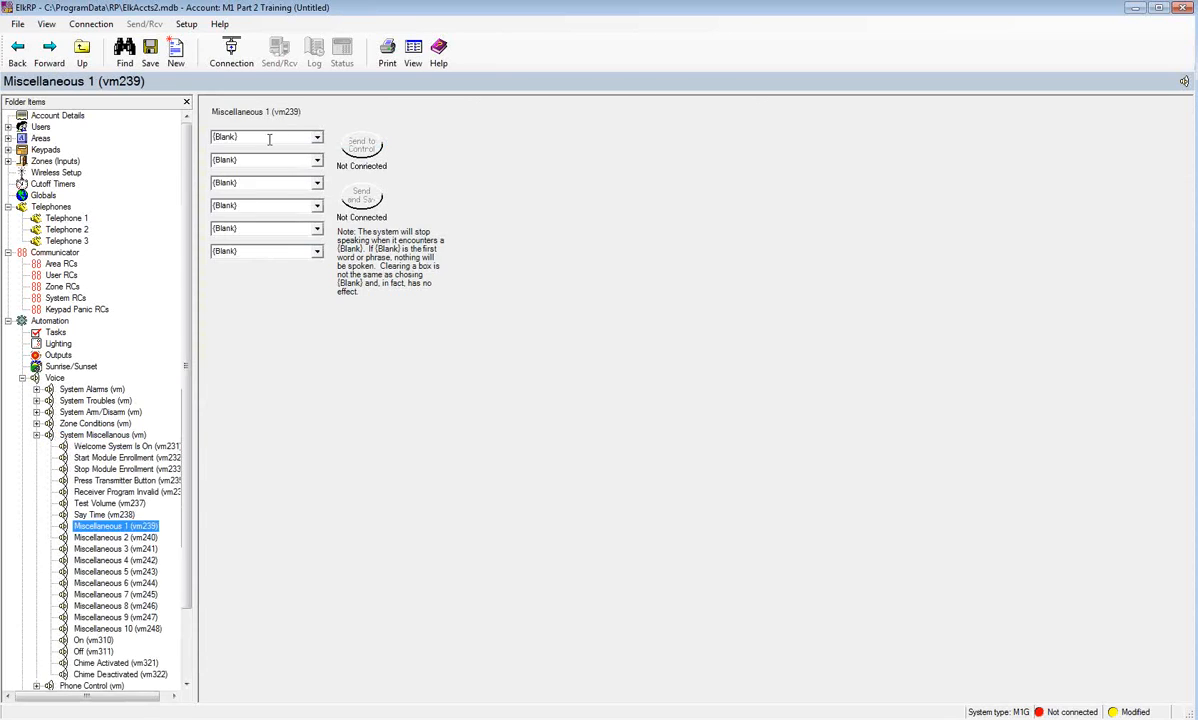
pyautogui.click(317, 139)
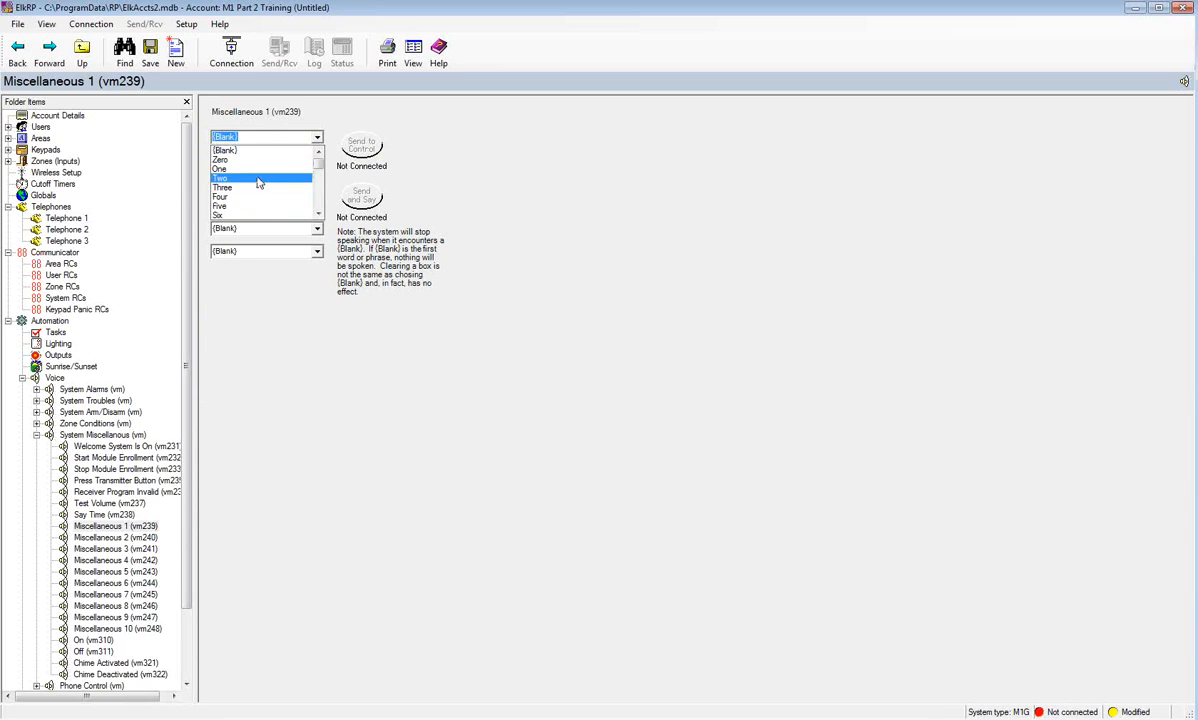
pyautogui.click(537, 157)
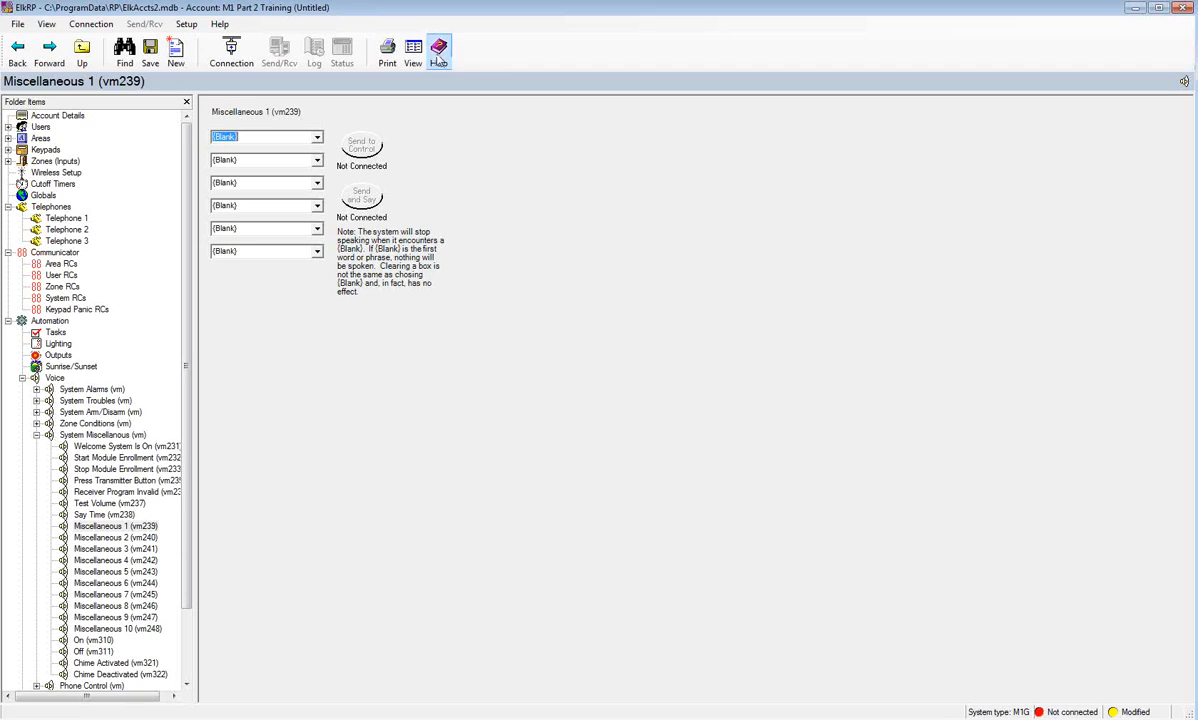
# - Collapse the Voice categories and go to Custom Settings
pyautogui.moveTo(181, 165); pyautogui.dragTo(181, 263)
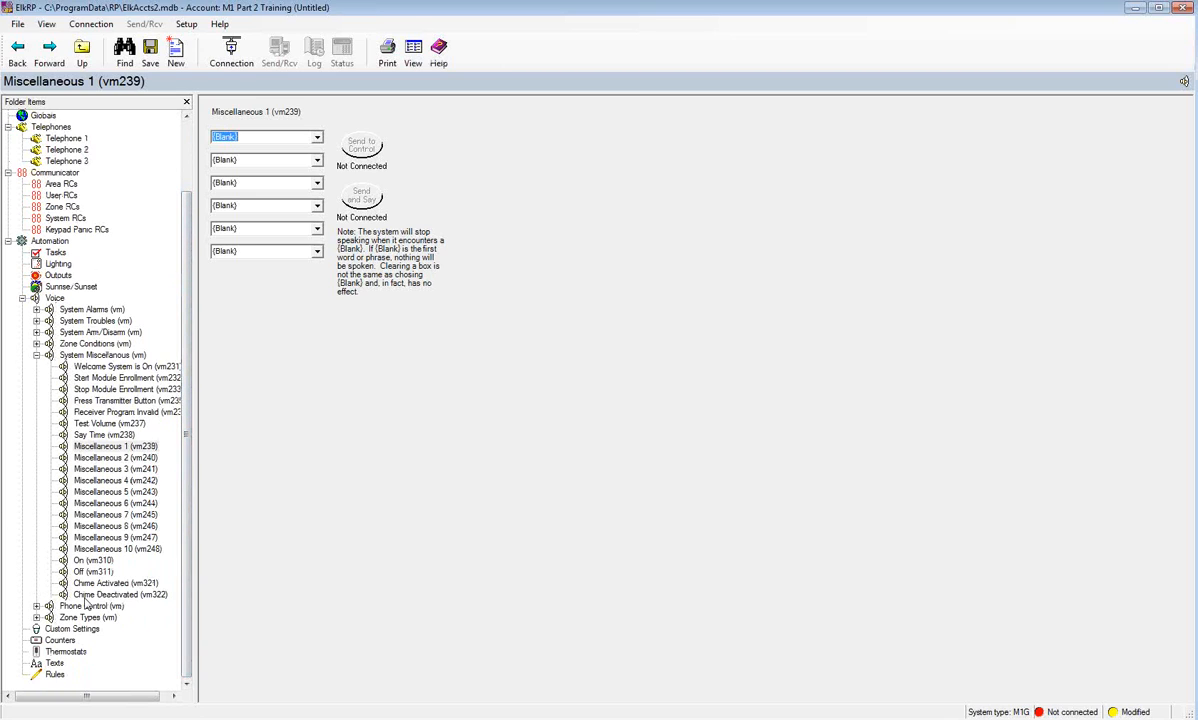
pyautogui.click(22, 298)
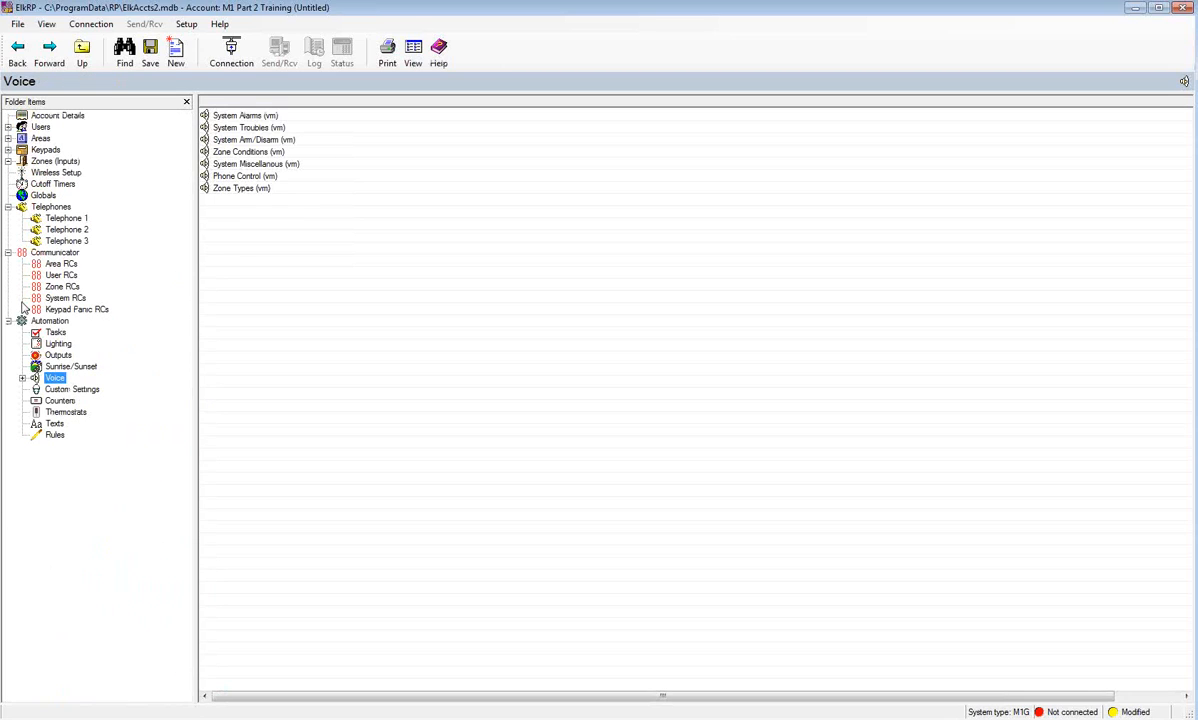
pyautogui.click(67, 391)
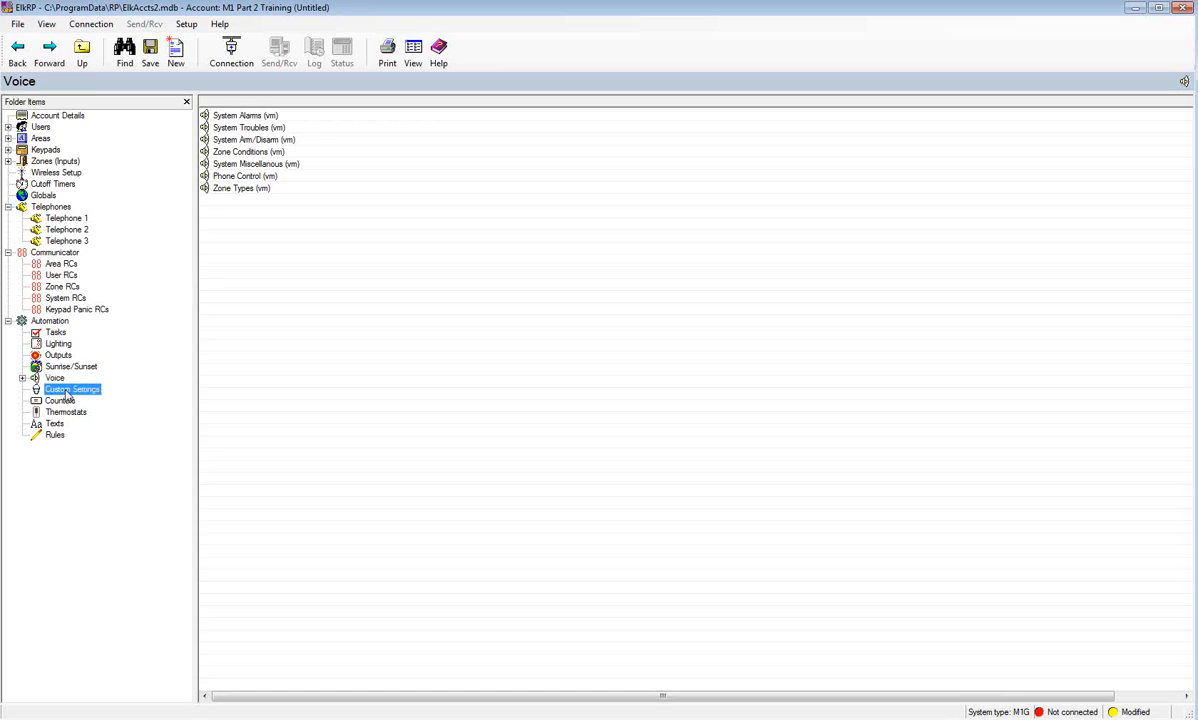
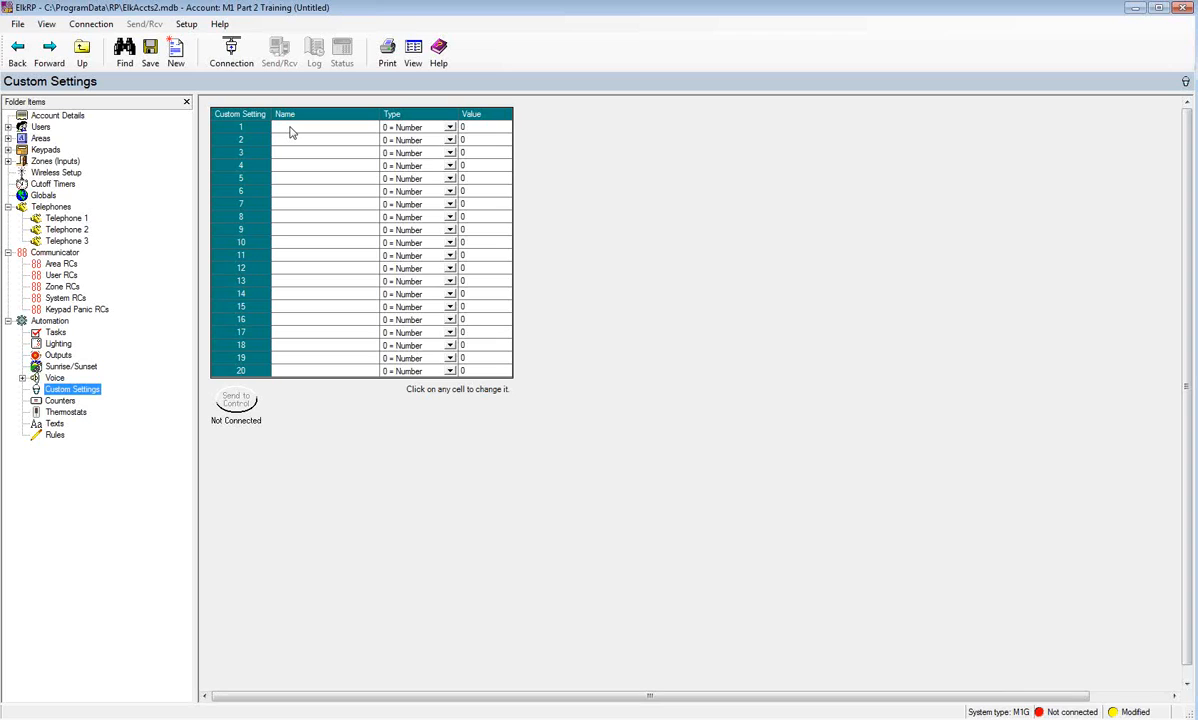
# - Show the Counters list under Automation and scroll through its still-unnamed counters
pyautogui.click(59, 403)
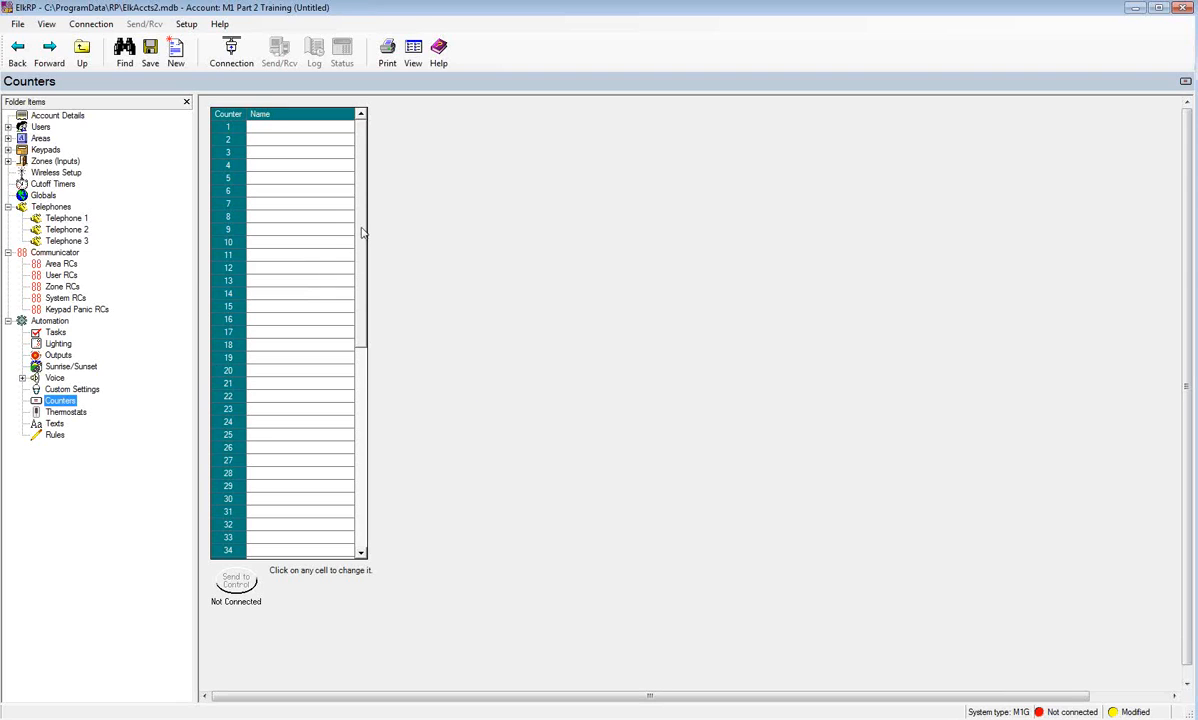
pyautogui.moveTo(365, 240)
pyautogui.mouseDown()
pyautogui.moveTo(377, 450)
pyautogui.moveTo(358, 225)
pyautogui.mouseUp()
# - Name counter 1 'Toggle', then bring up the Thermostats names list
pyautogui.click(264, 129)
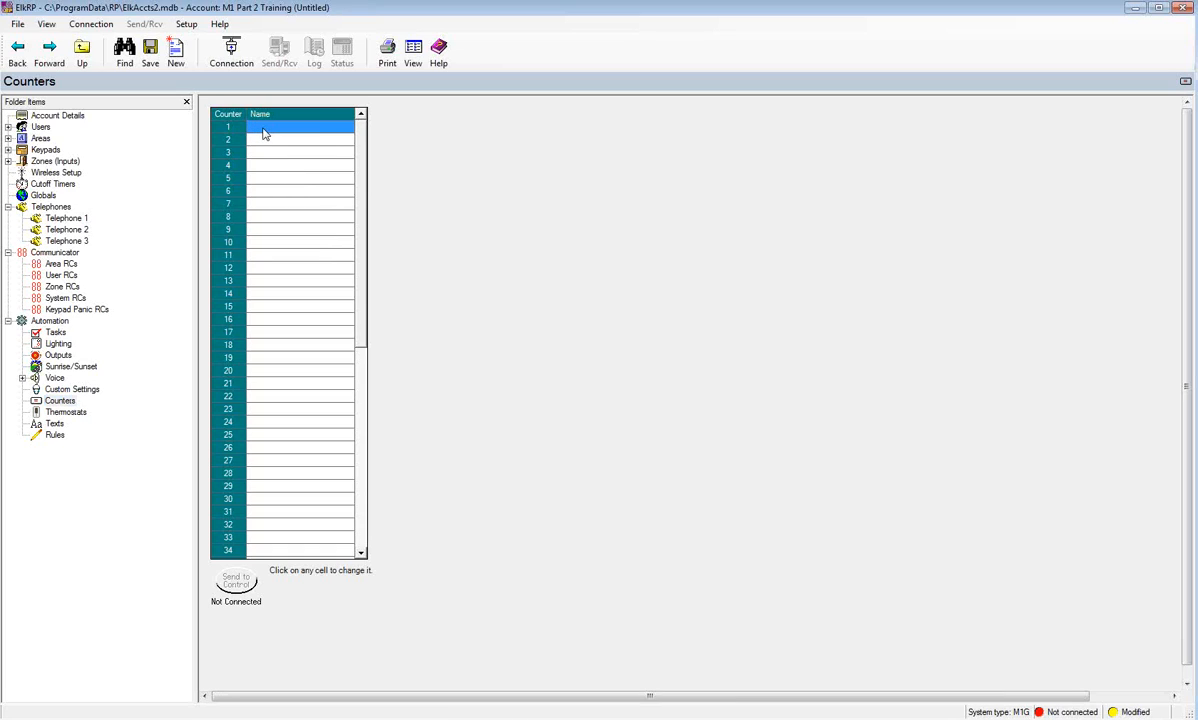
pyautogui.write('Toggle')
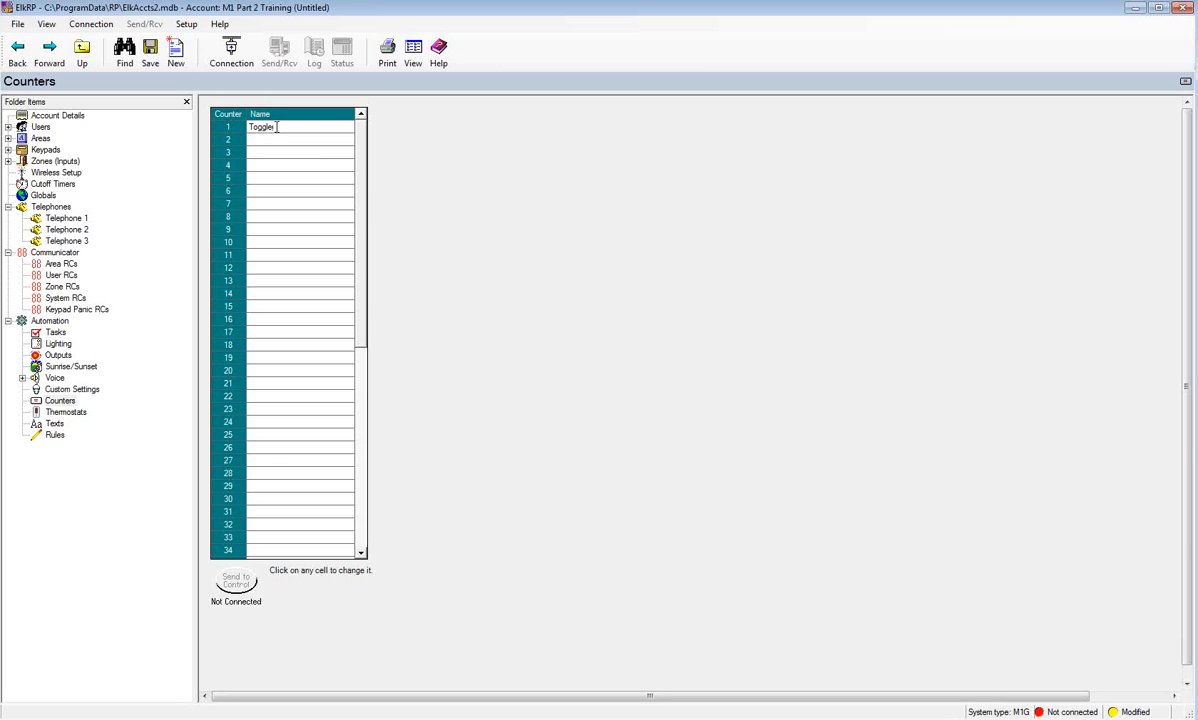
pyautogui.press('Return')
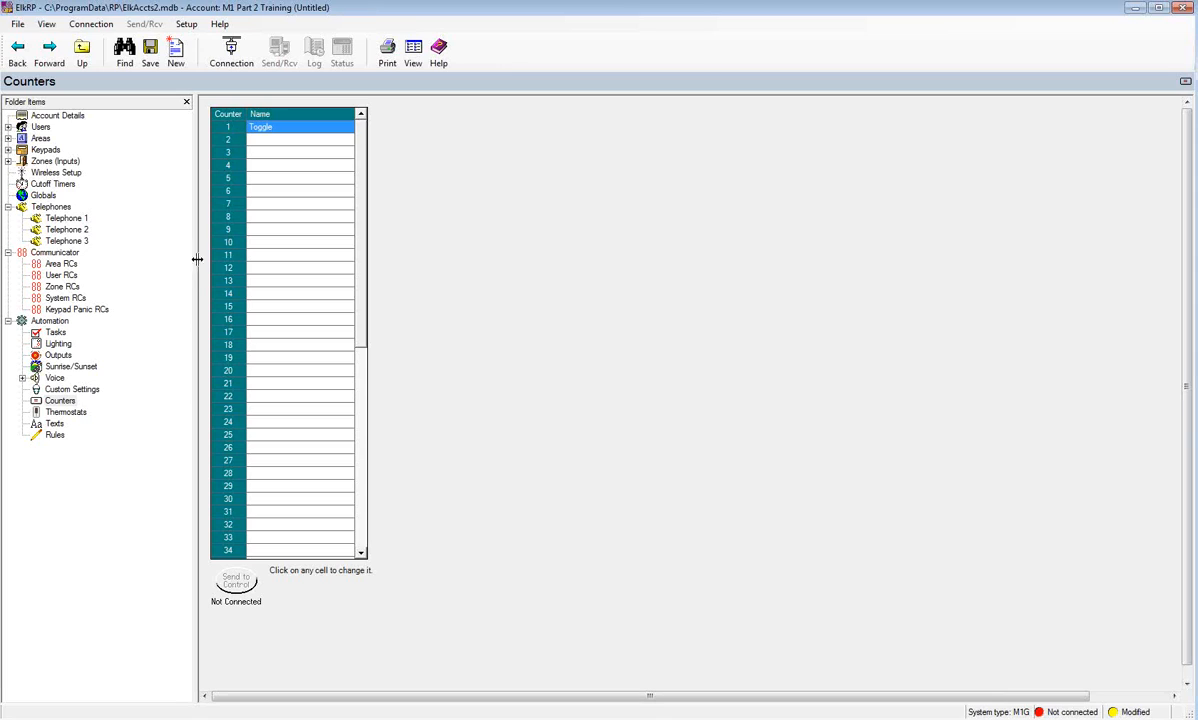
pyautogui.click(70, 414)
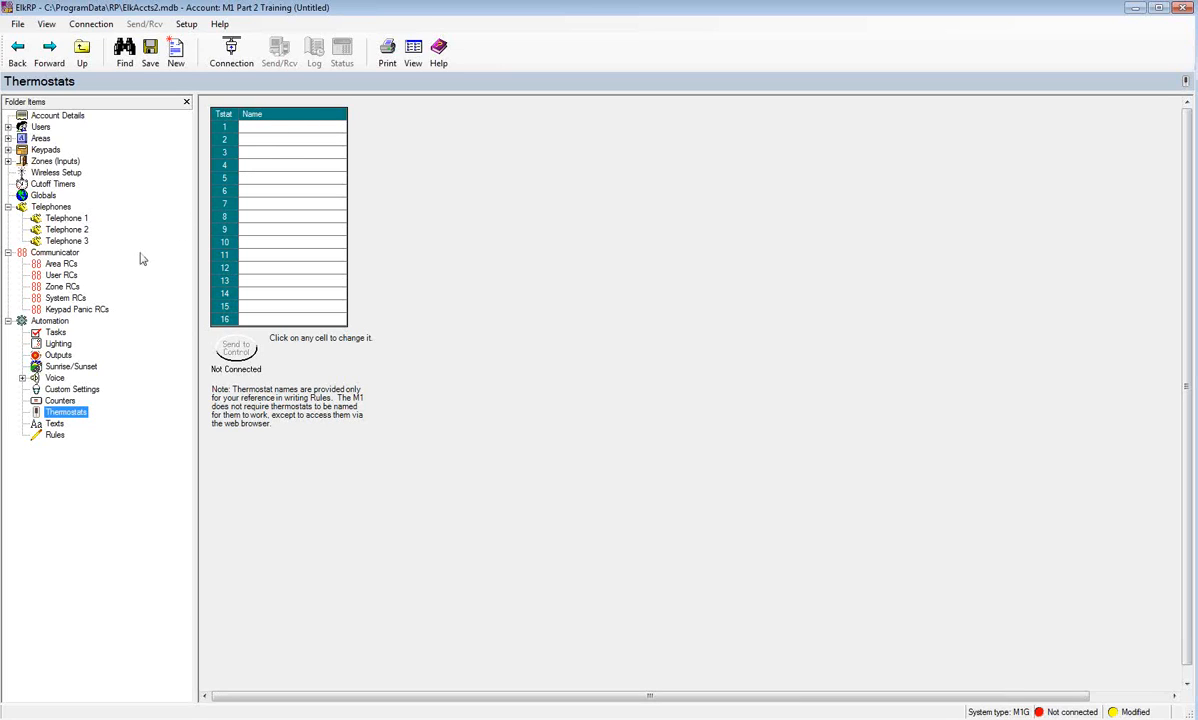
# - Go to the Texts page, still empty with 0% Rules/Text space used
pyautogui.click(54, 424)
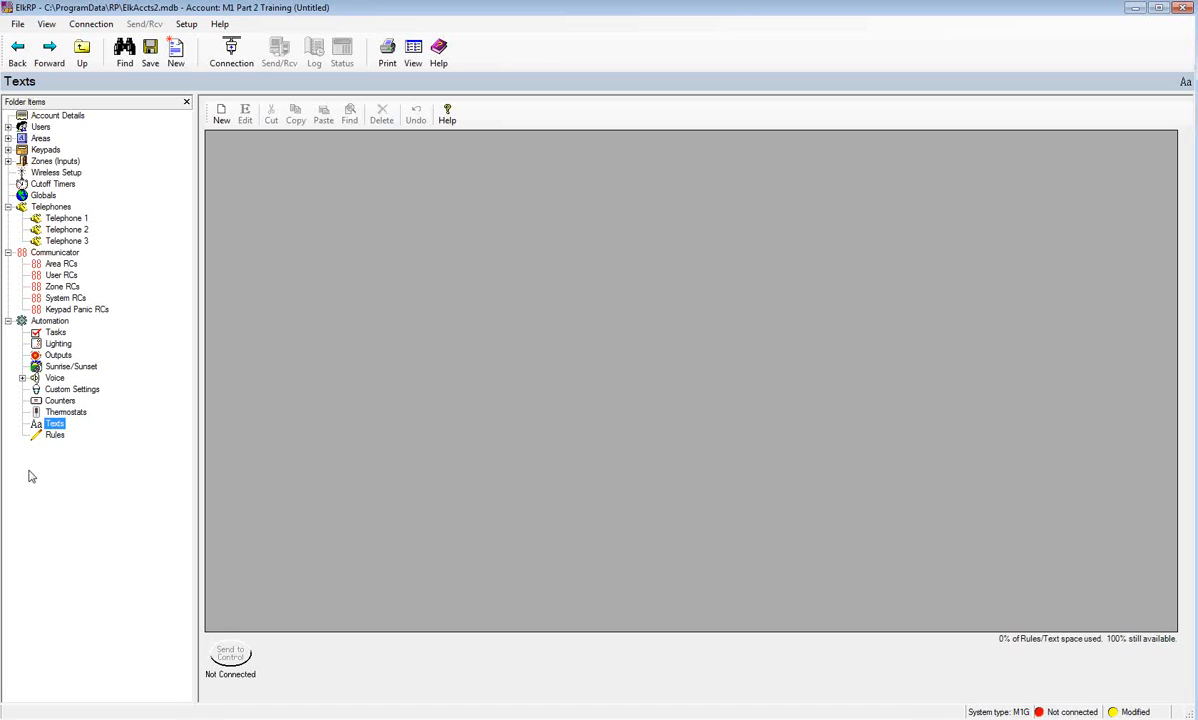
# - Go to the Rules page, which holds no rules yet
pyautogui.click(54, 436)
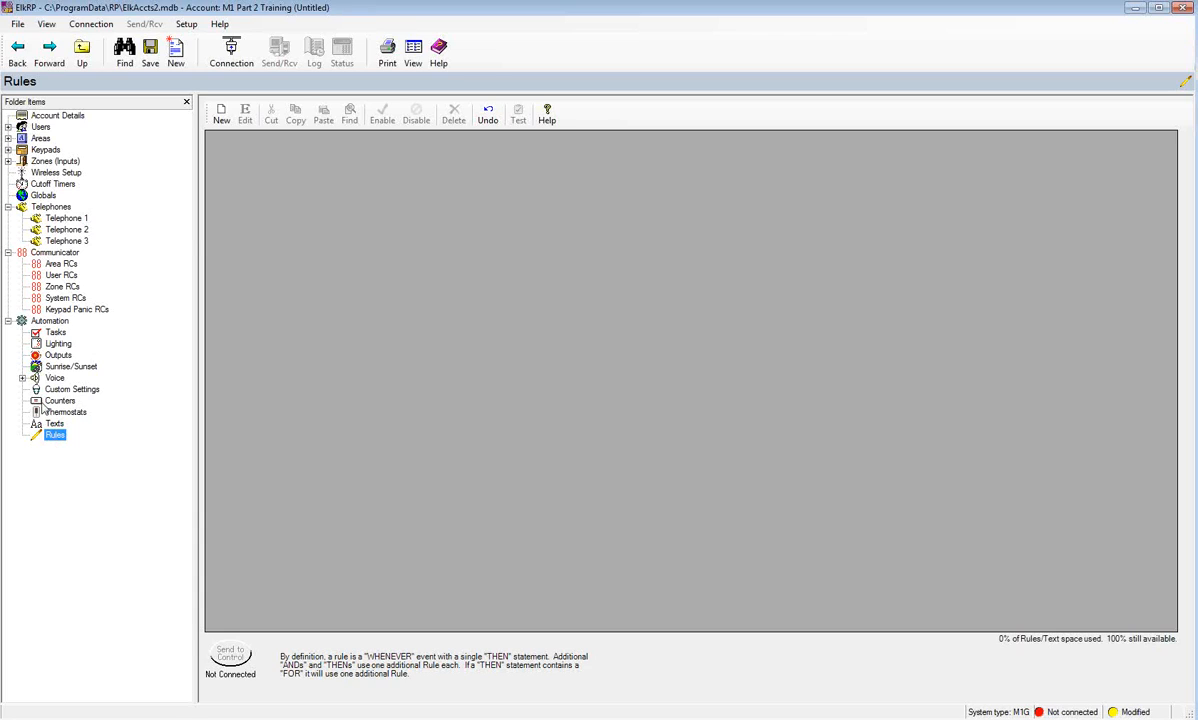
# - Start a new rule and browse the WHENEVER trigger event categories
pyautogui.click(221, 115)
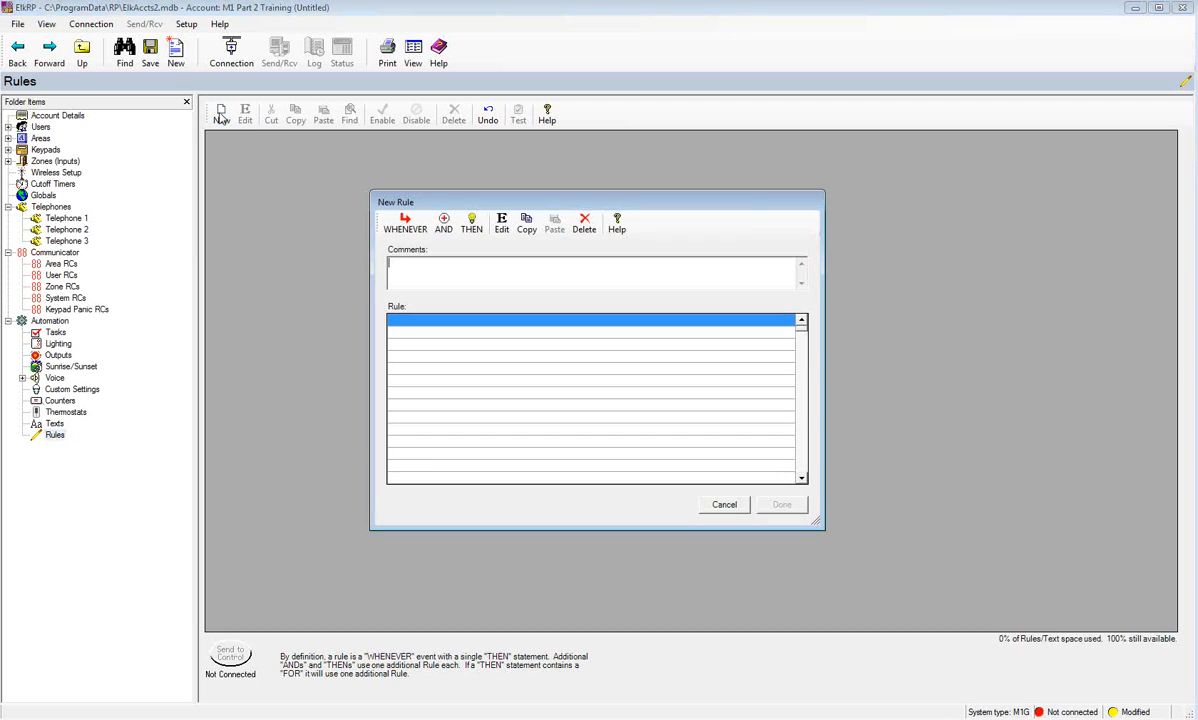
pyautogui.click(405, 230)
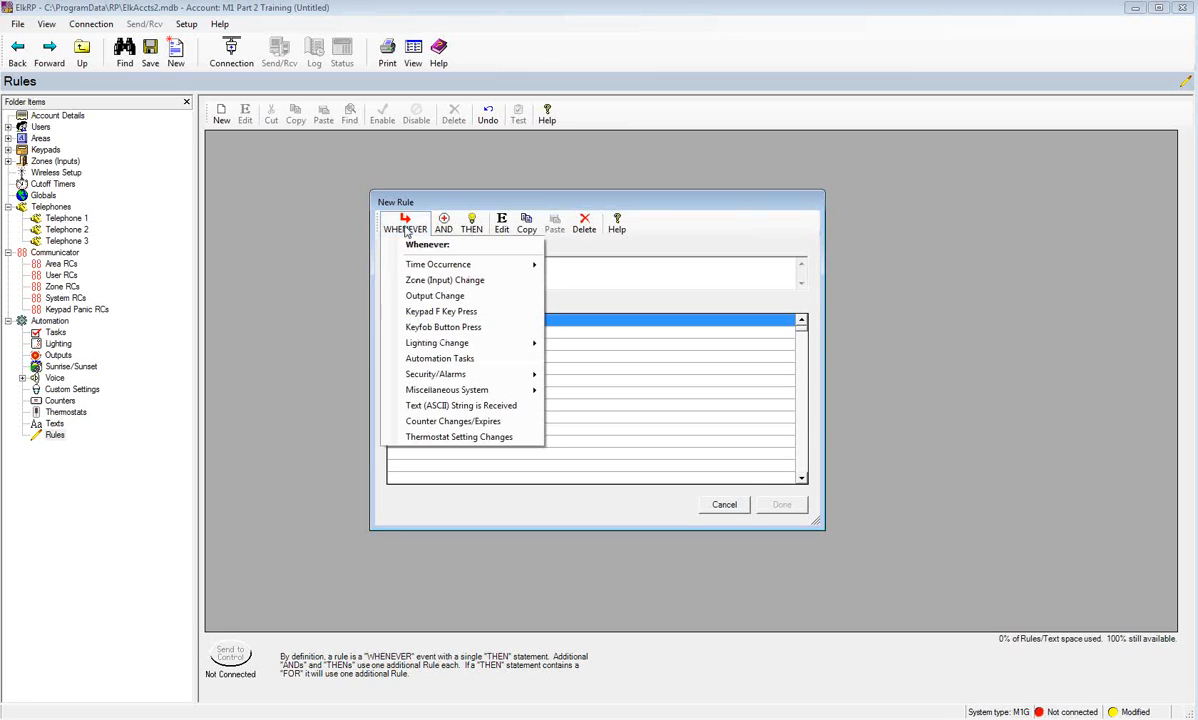
pyautogui.moveTo(424, 269)
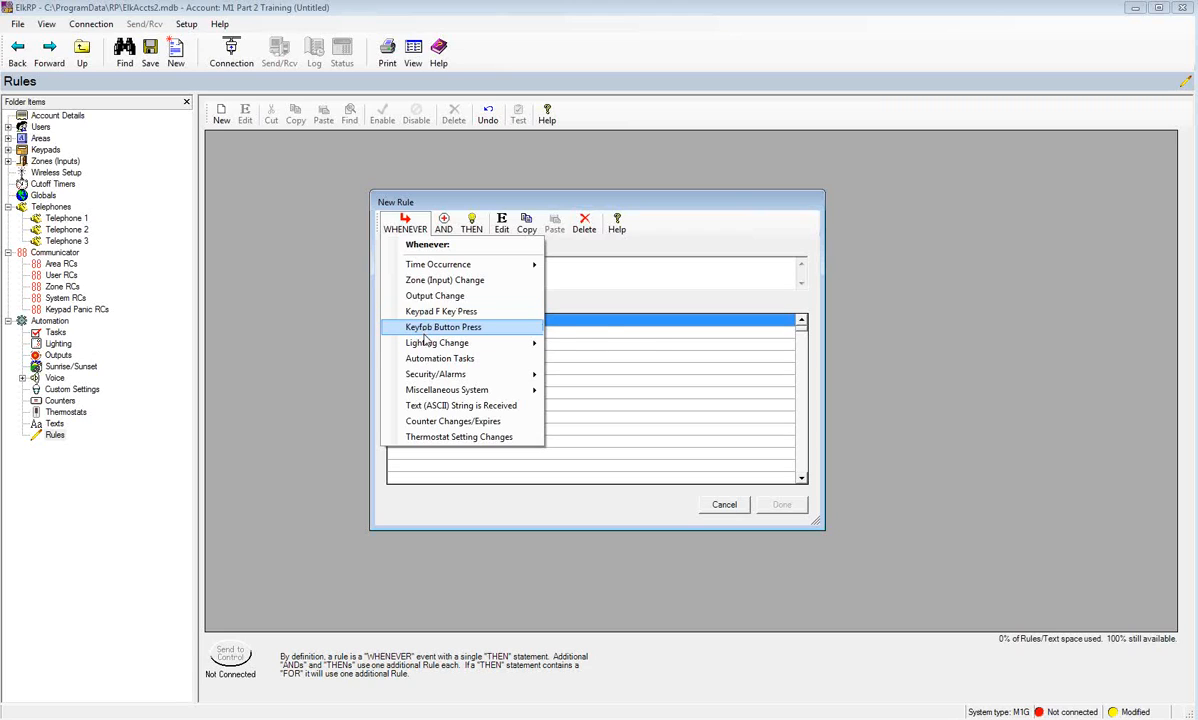
pyautogui.moveTo(425, 347)
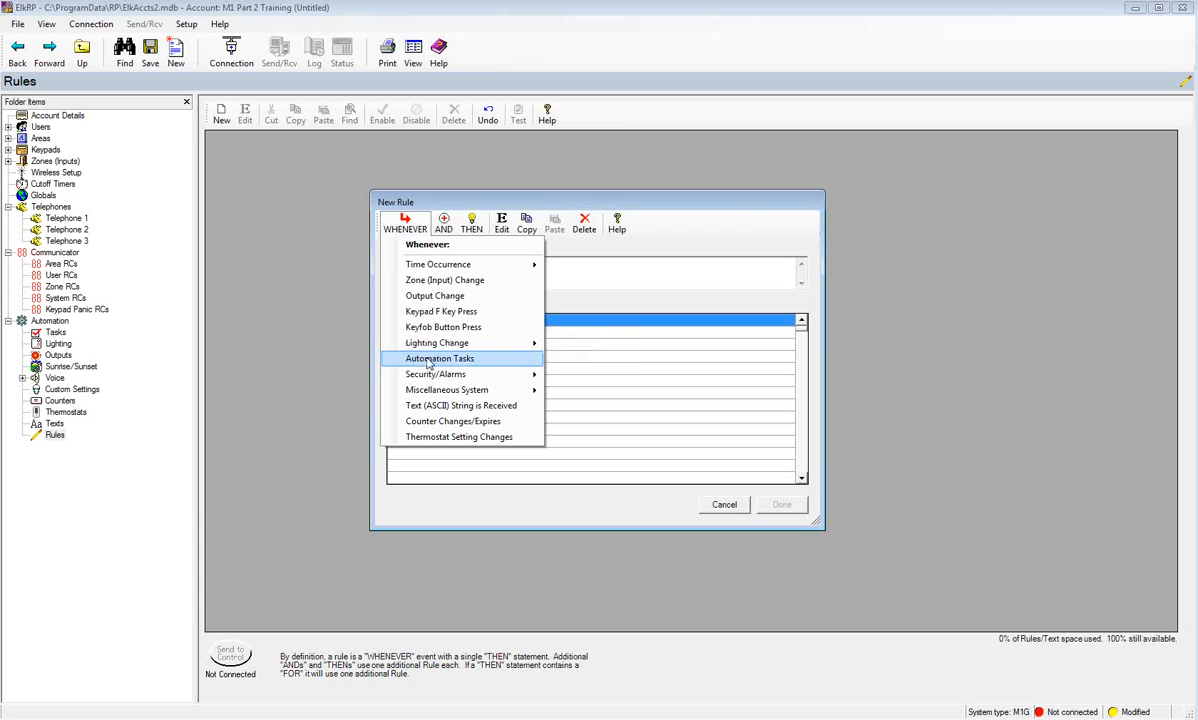
pyautogui.moveTo(424, 377)
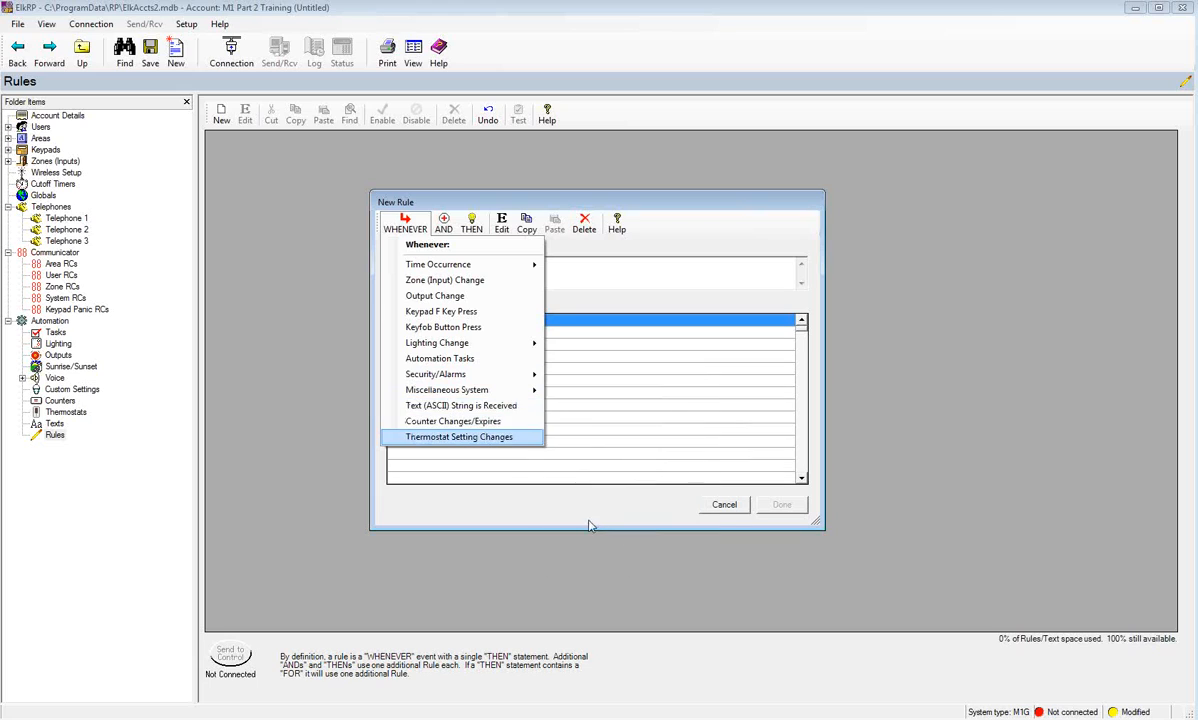
# - Review the Security/Alarms and Miscellaneous System triggers, then dismiss the menu without choosing one
pyautogui.moveTo(483, 377)
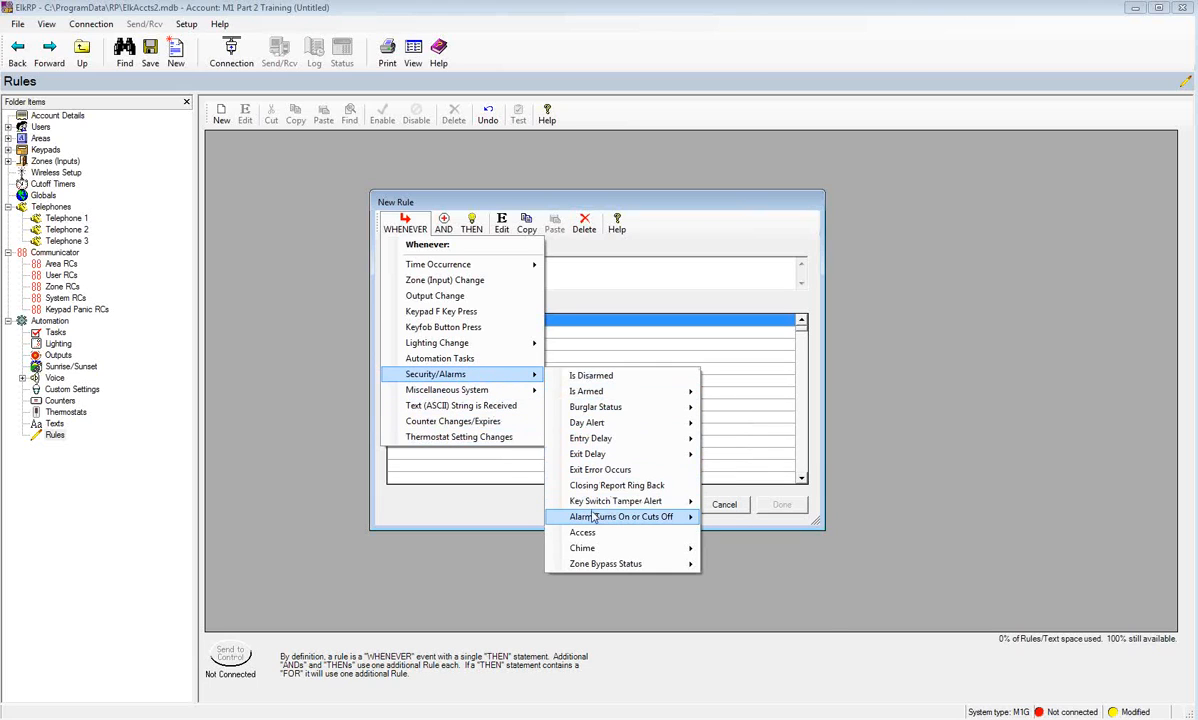
pyautogui.moveTo(593, 519)
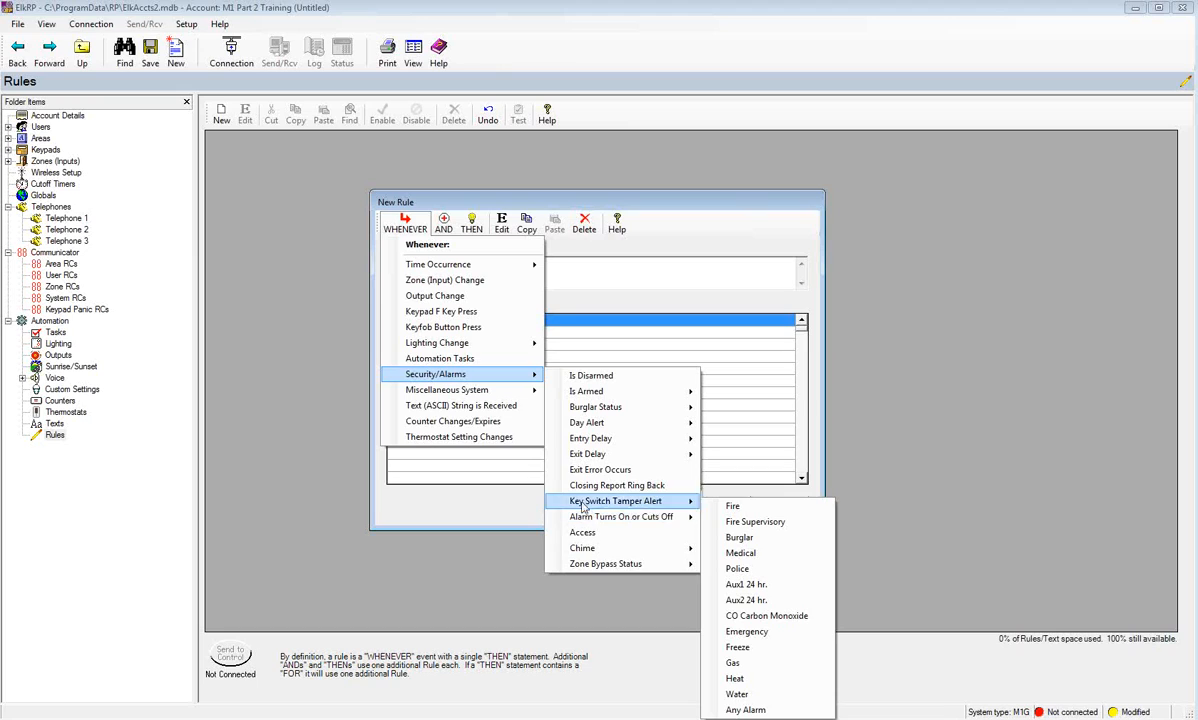
pyautogui.moveTo(481, 393)
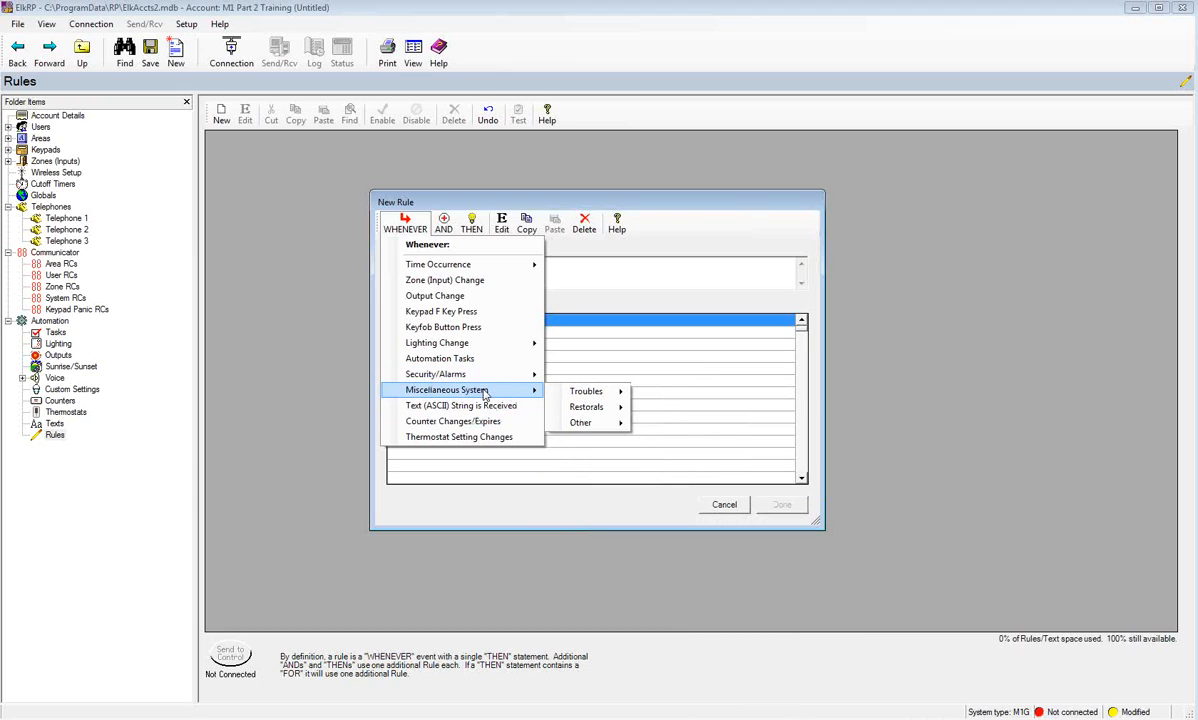
pyautogui.moveTo(563, 393)
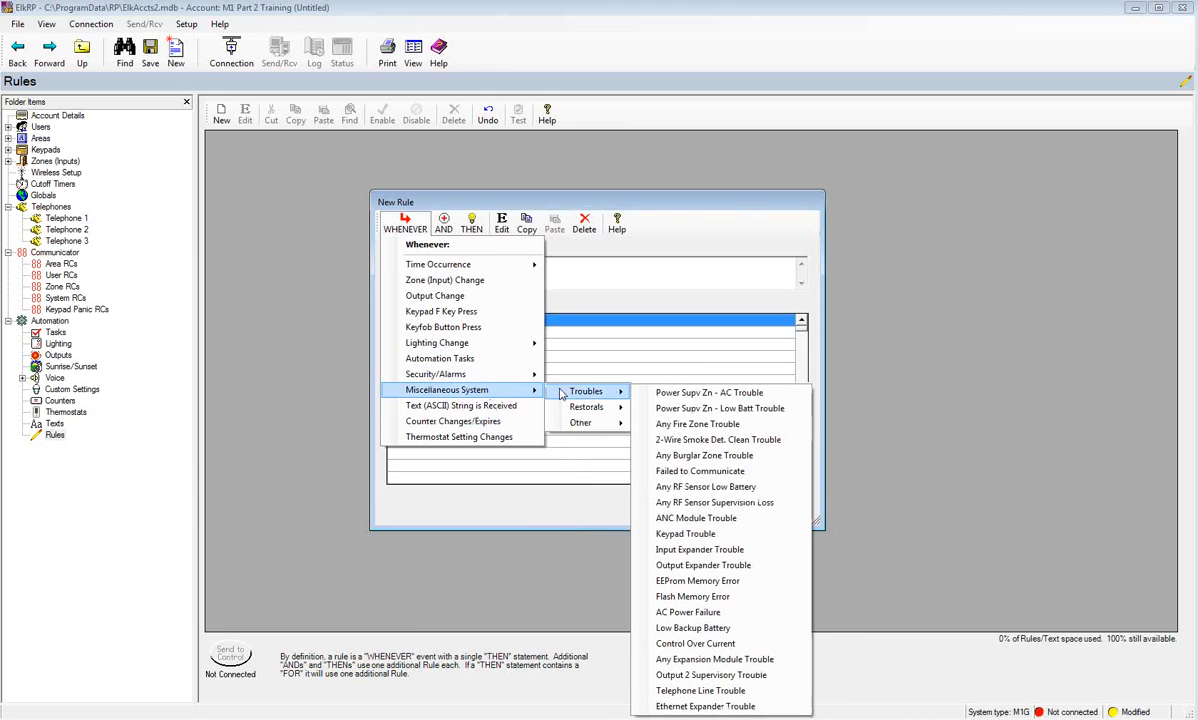
pyautogui.moveTo(578, 414)
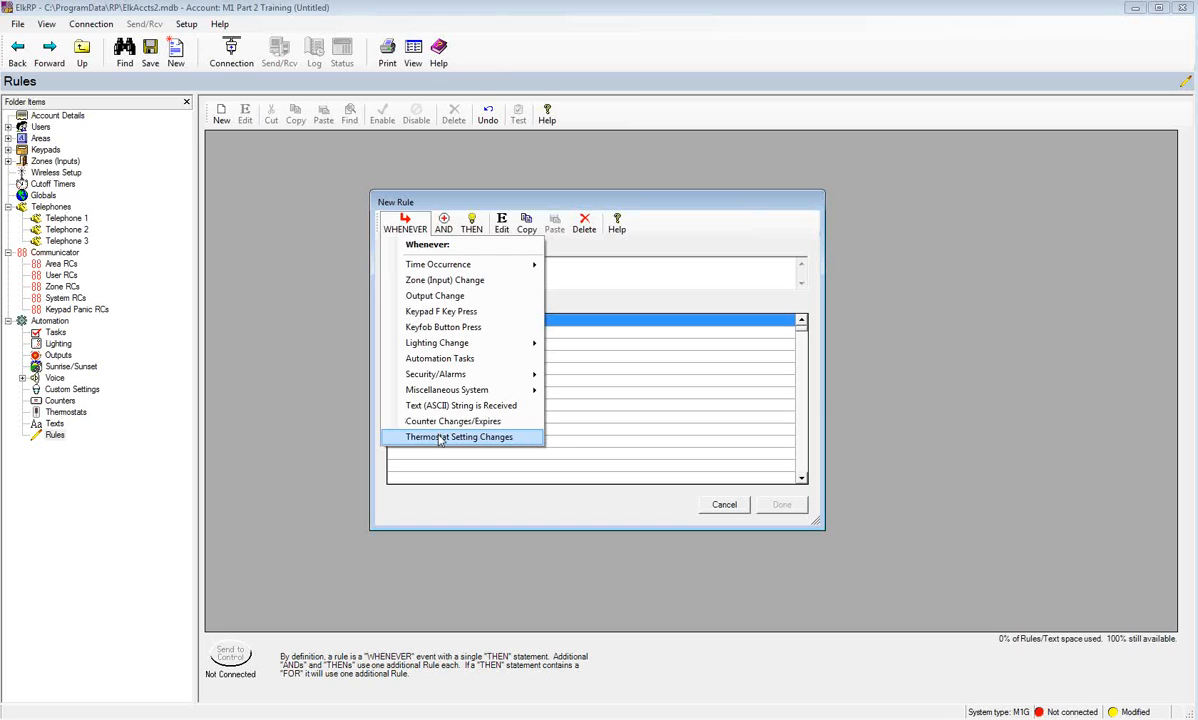
pyautogui.moveTo(437, 381)
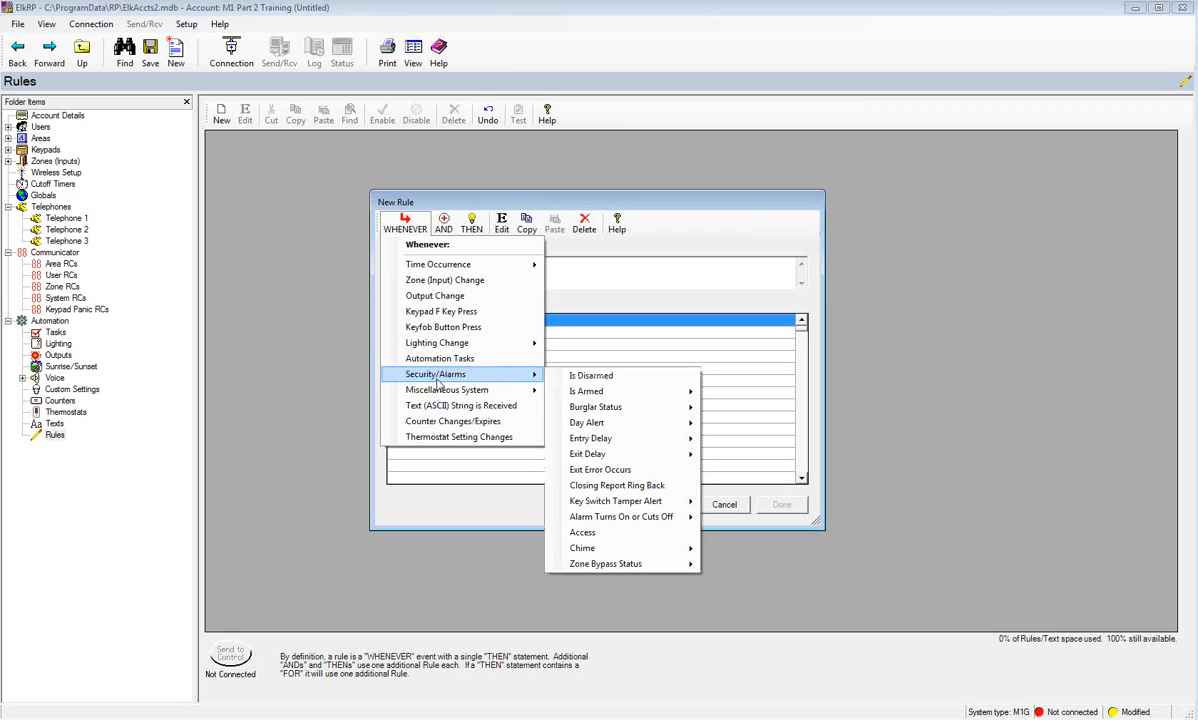
pyautogui.click(449, 232)
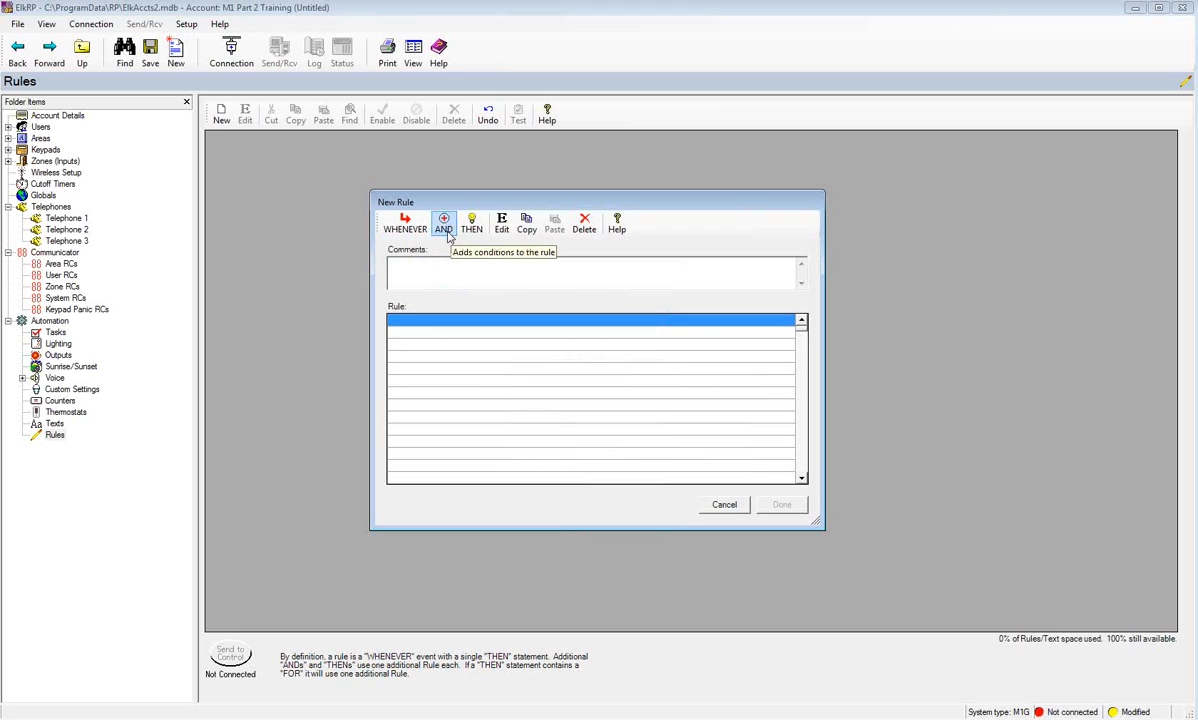
# - Review the AND condition options such as Time Is, then dismiss the menu unchanged
pyautogui.click(446, 232)
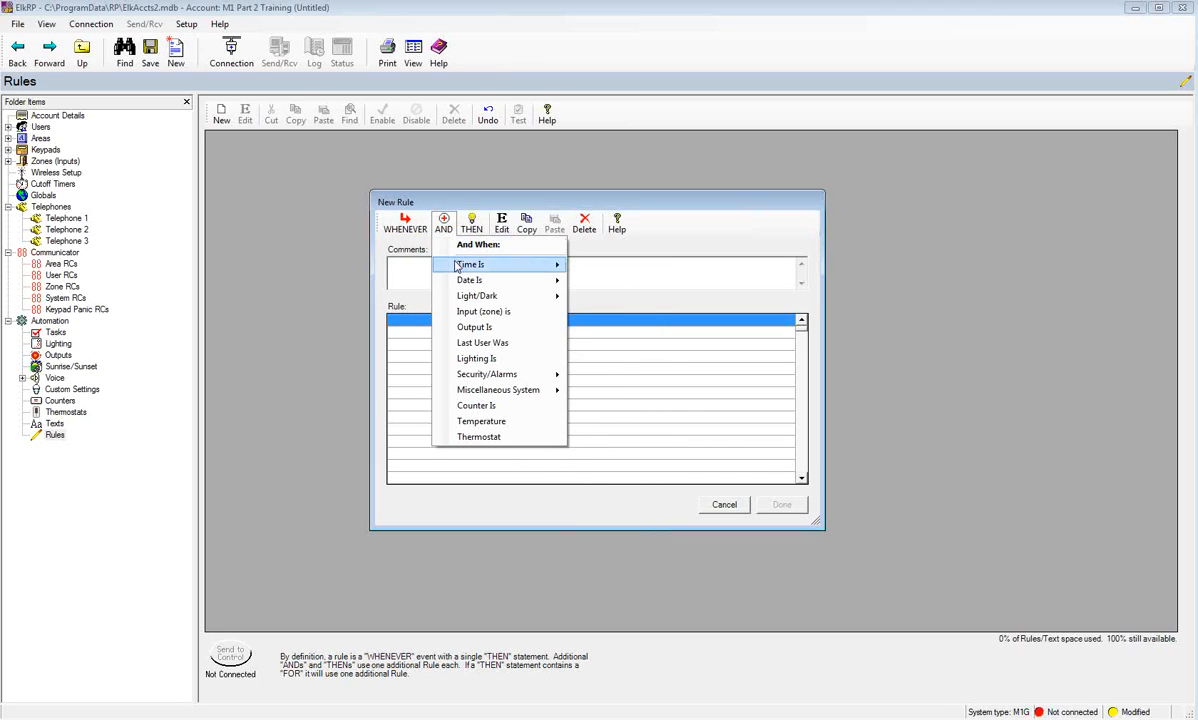
pyautogui.moveTo(457, 265)
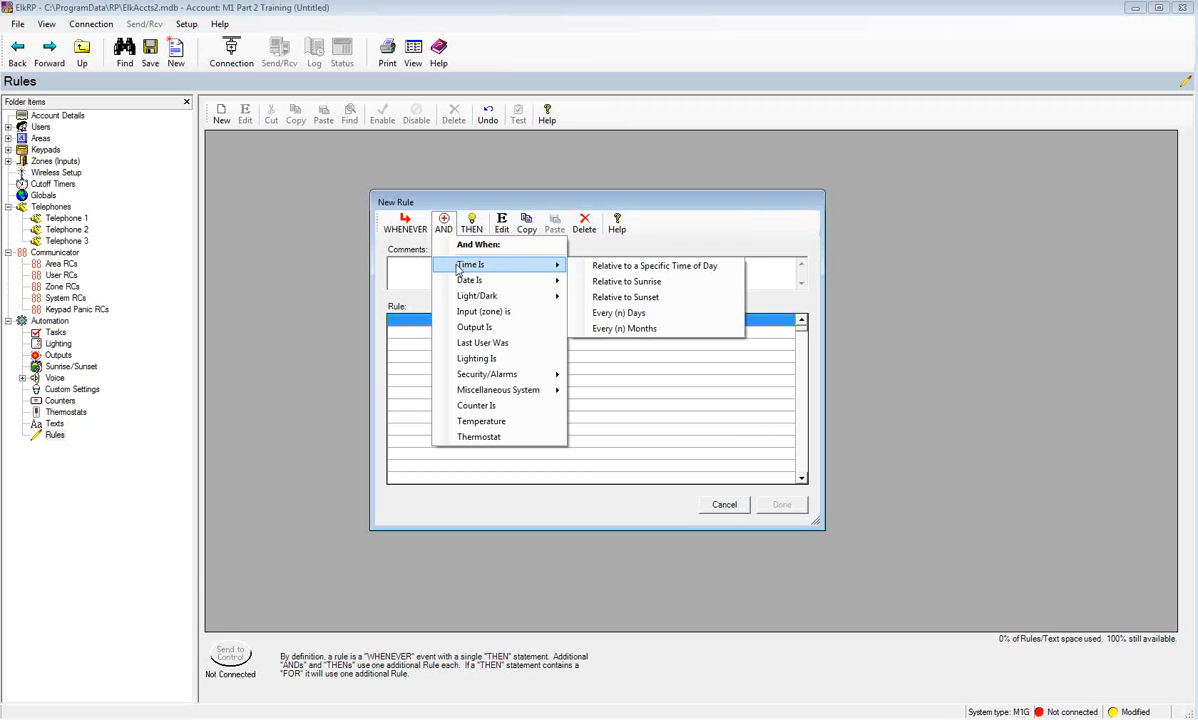
pyautogui.moveTo(465, 287)
pyautogui.click(471, 232)
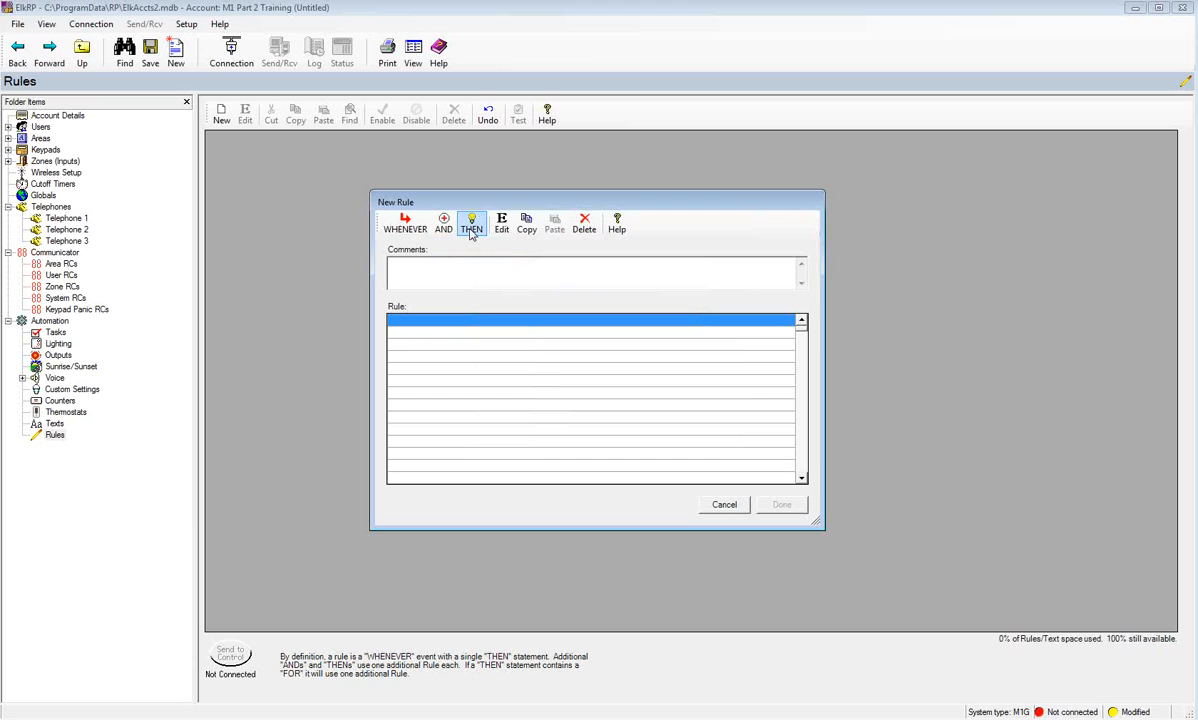
# - Browse the THEN action choices and dismiss them without adding an action
pyautogui.click(471, 229)
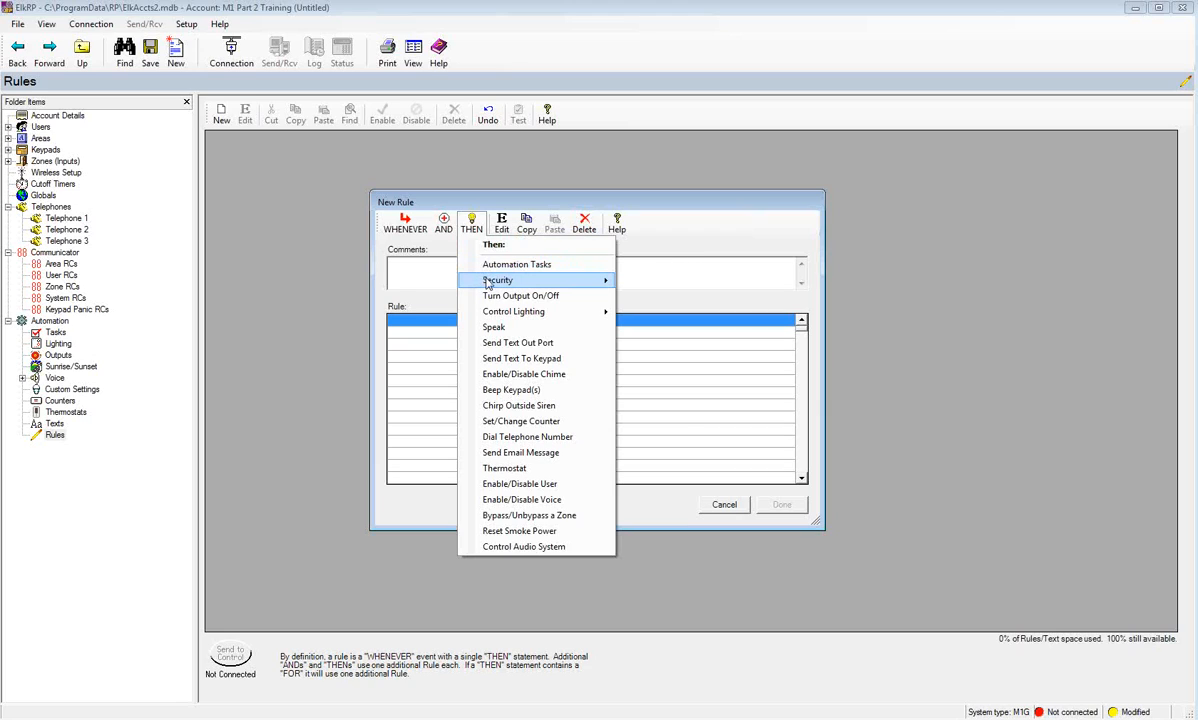
pyautogui.moveTo(488, 283)
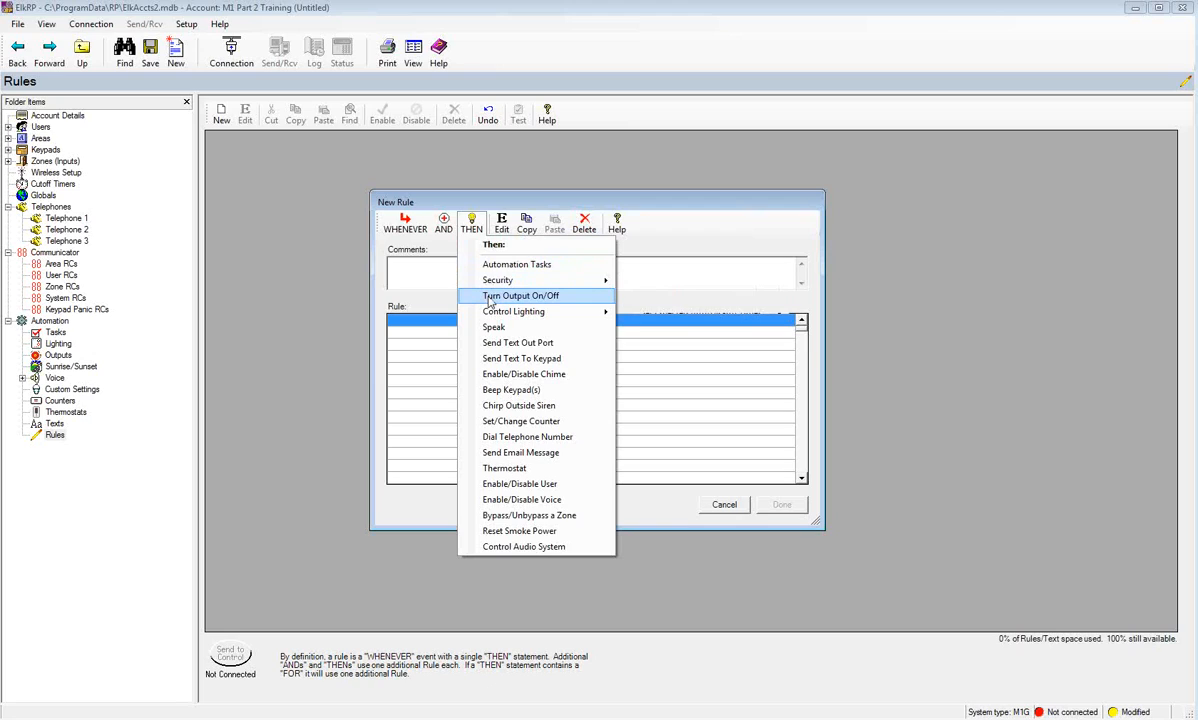
pyautogui.moveTo(497, 317)
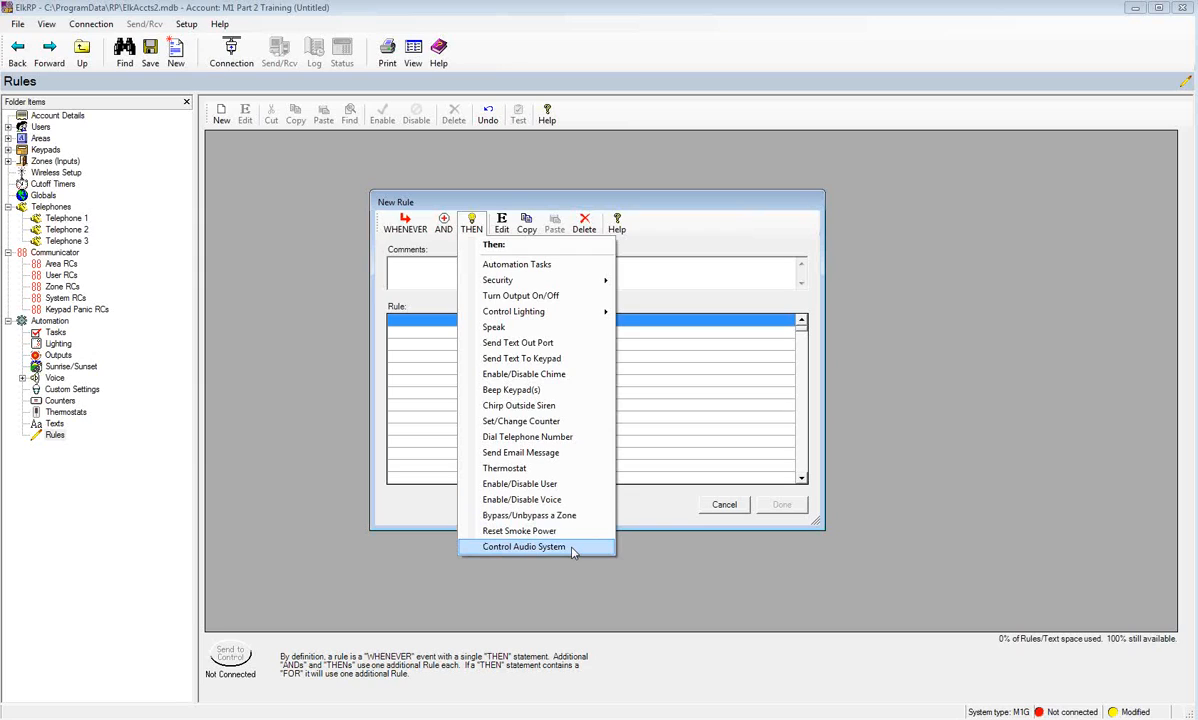
pyautogui.click(445, 276)
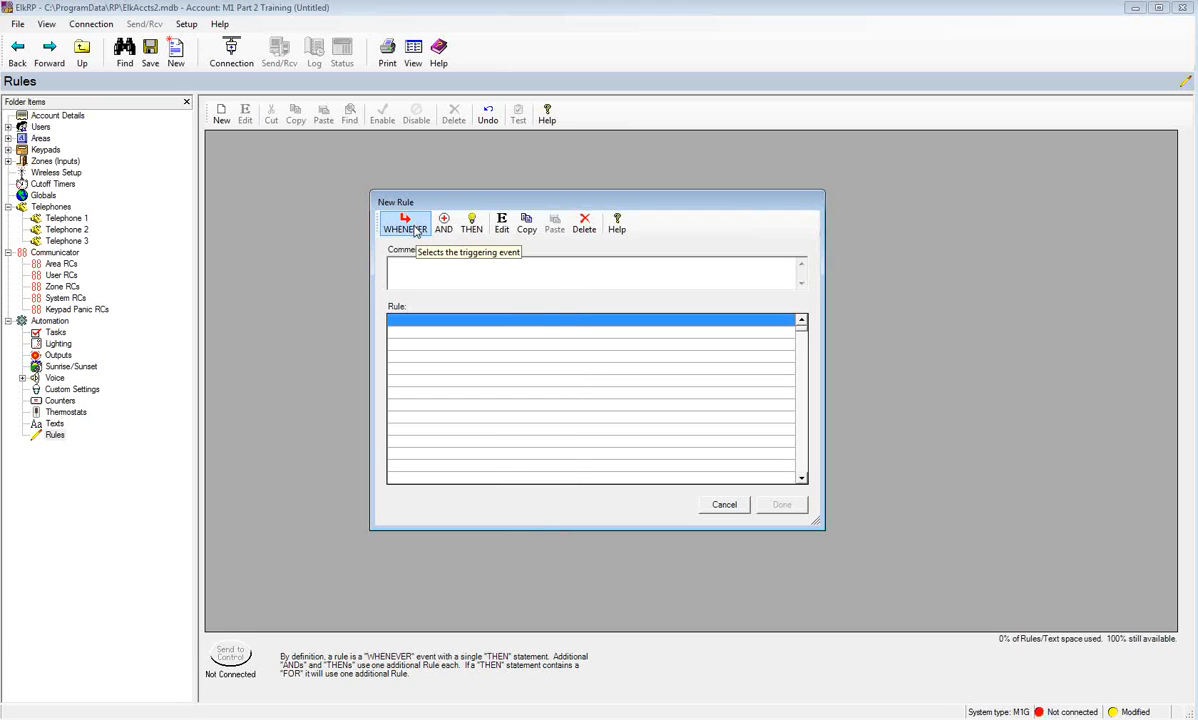
# - Make the trigger 'WHENEVER Garage Door (Task 1) IS ACTIVATED' from Automation Tasks
pyautogui.click(416, 232)
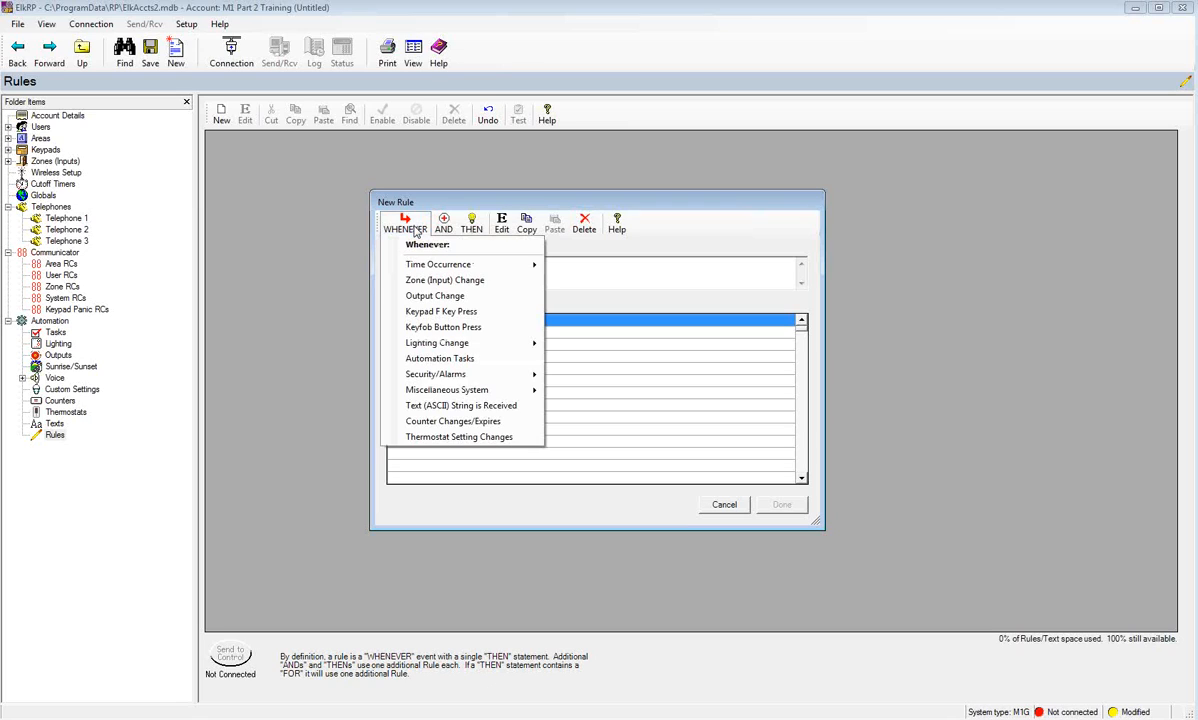
pyautogui.click(430, 360)
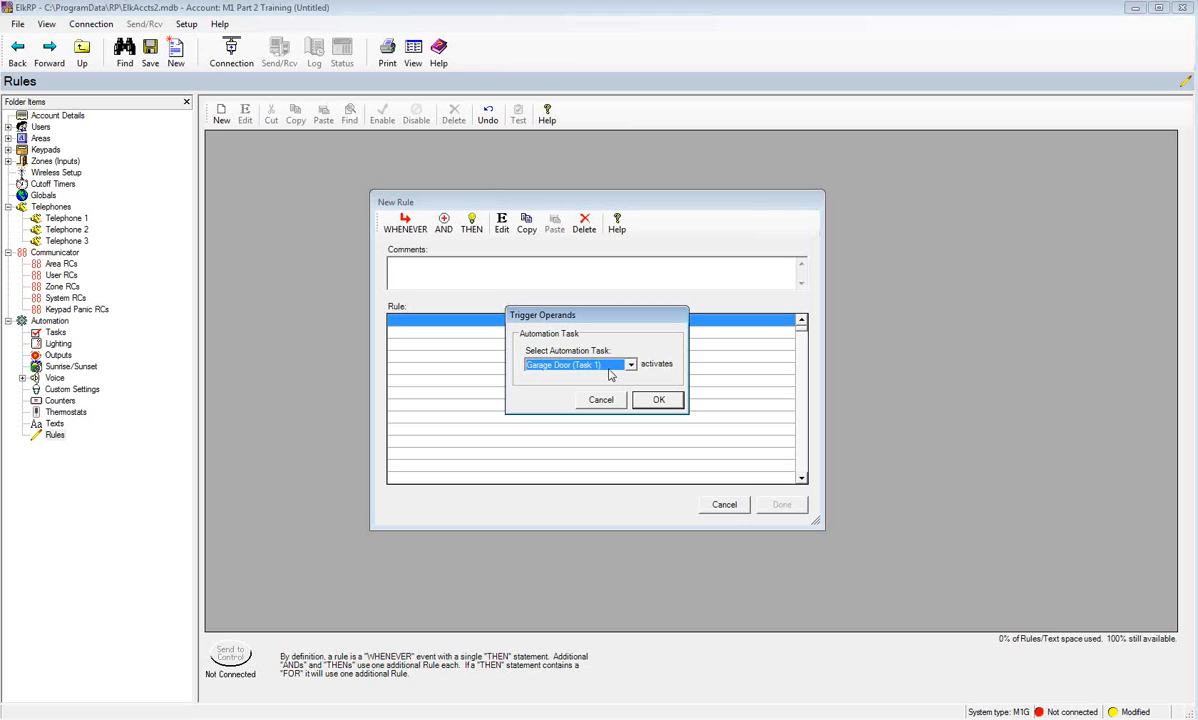
pyautogui.click(655, 401)
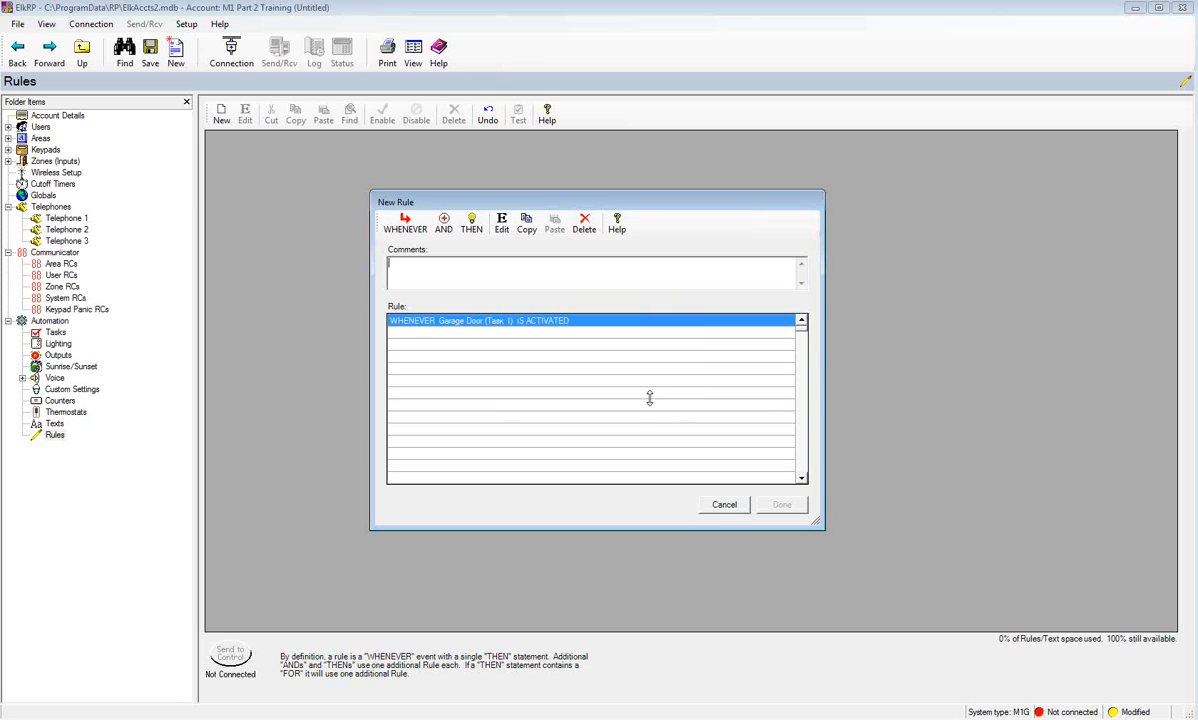
# - Add the action turning Garage Door (Out 3) on for 1 second and save rule 1
pyautogui.click(472, 226)
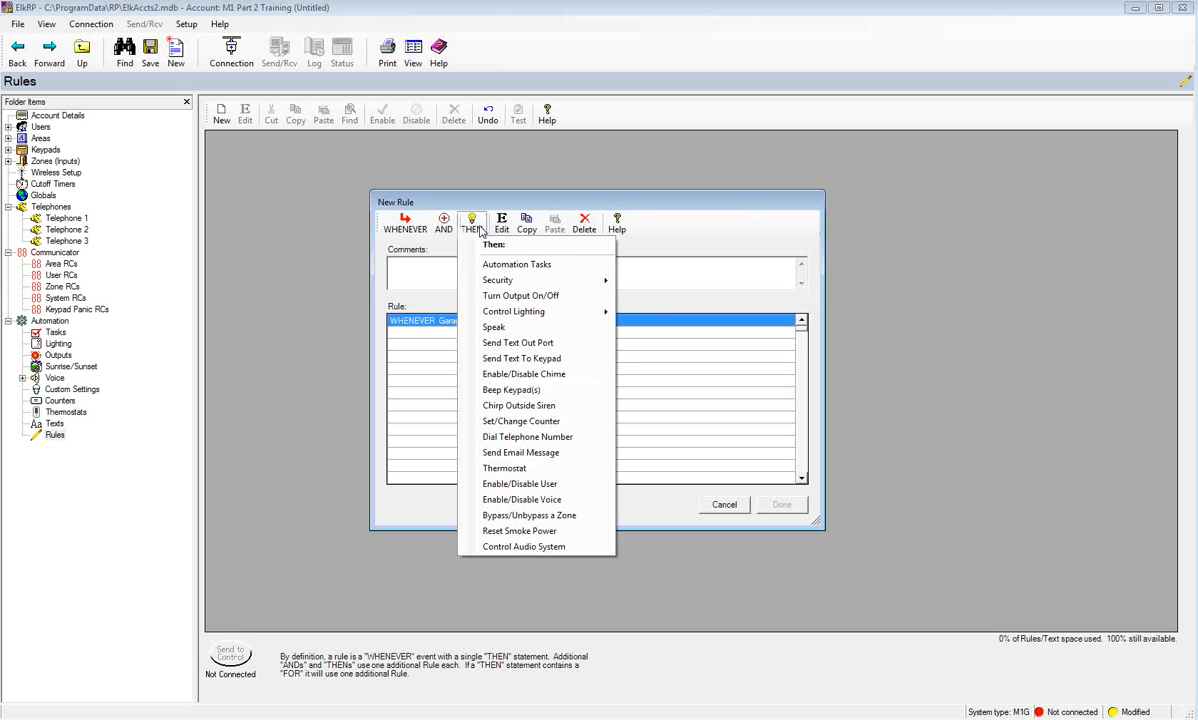
pyautogui.click(504, 299)
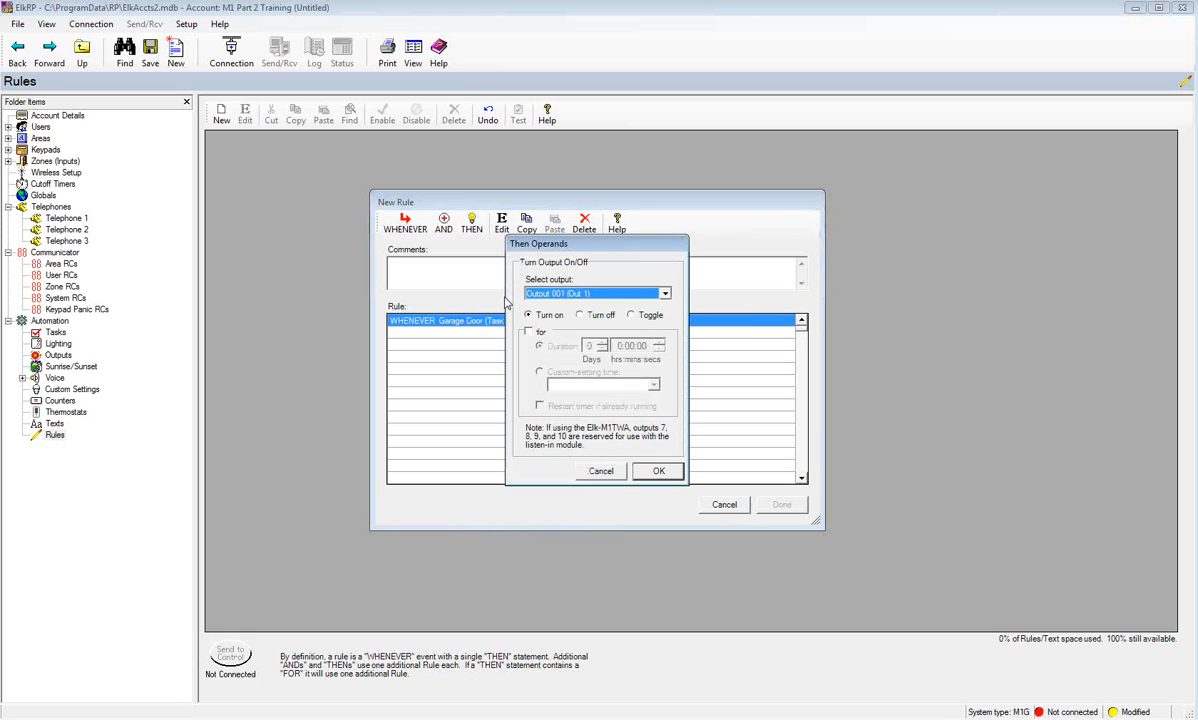
pyautogui.click(620, 293)
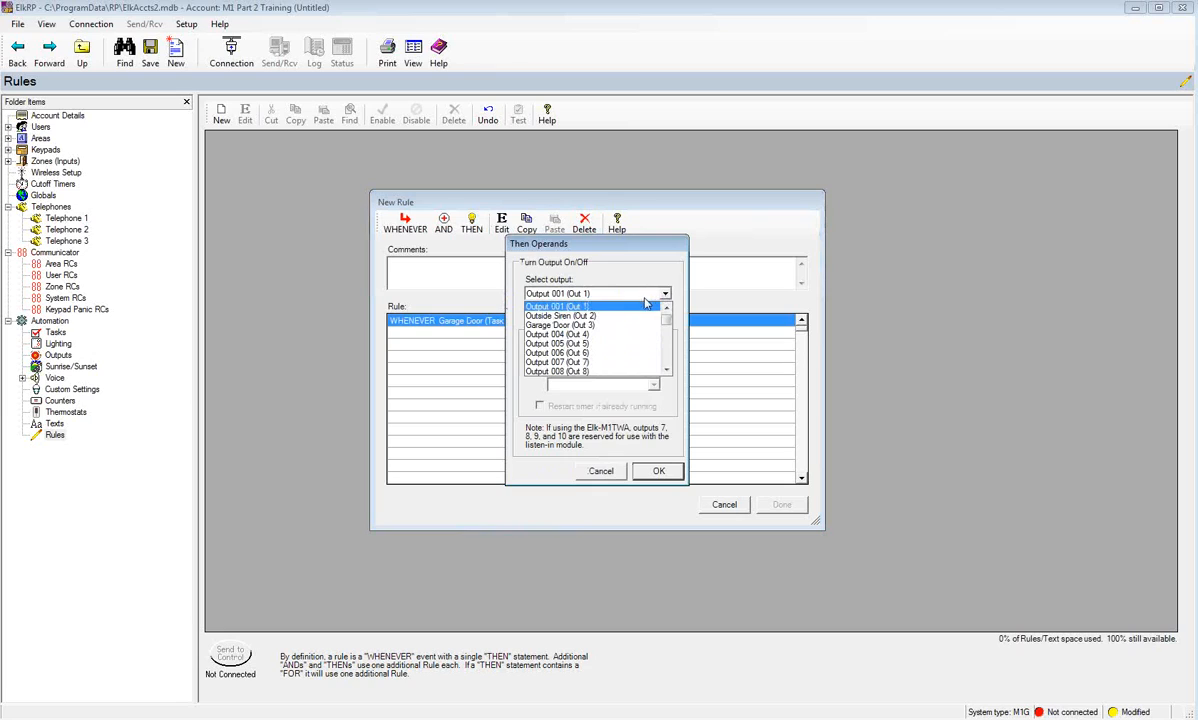
pyautogui.click(573, 326)
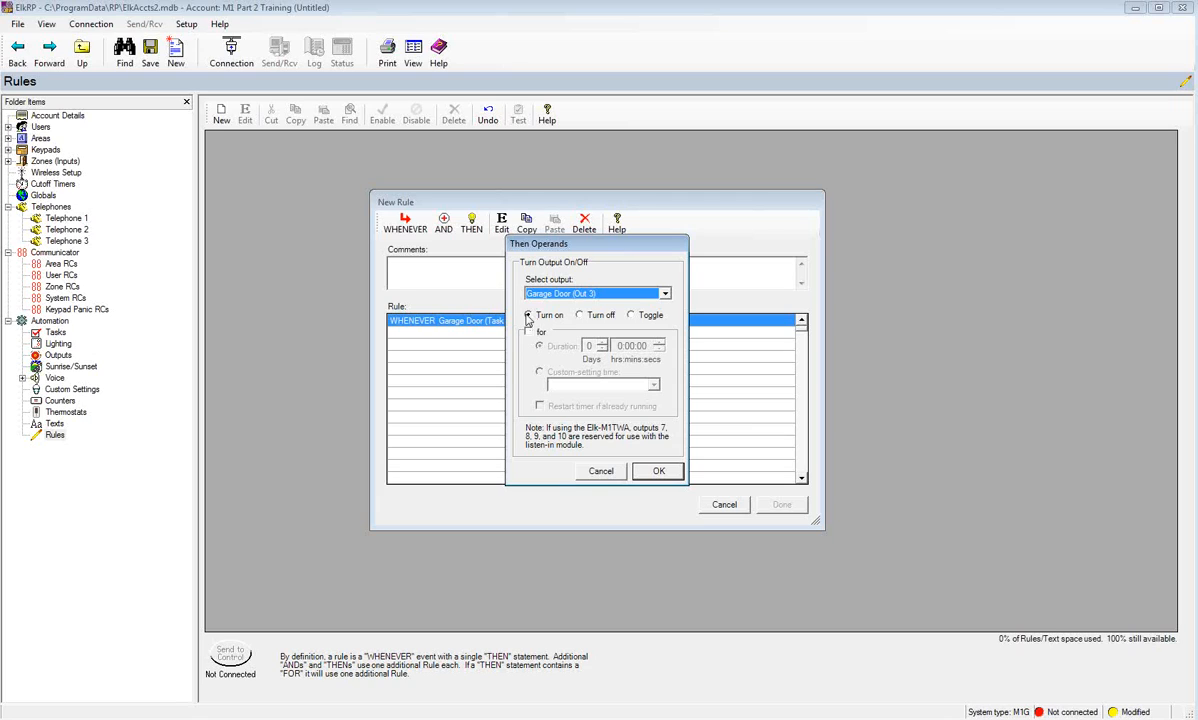
pyautogui.click(528, 331)
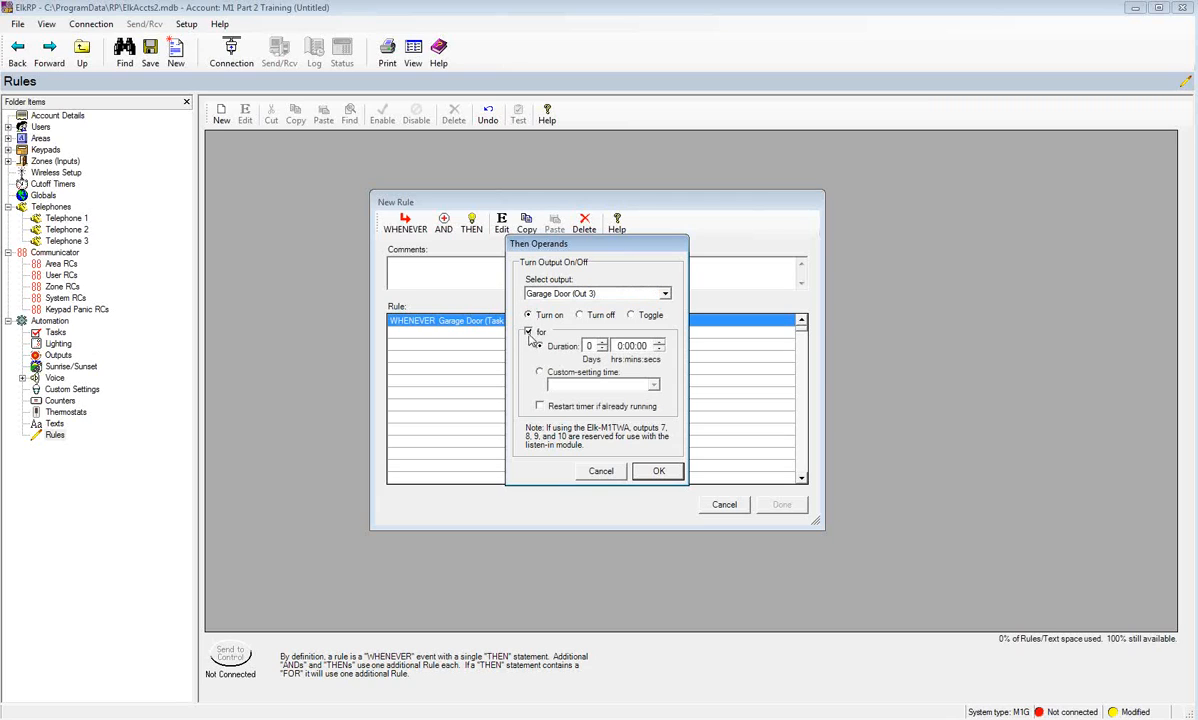
pyautogui.click(641, 346)
pyautogui.click(659, 342)
pyautogui.click(653, 471)
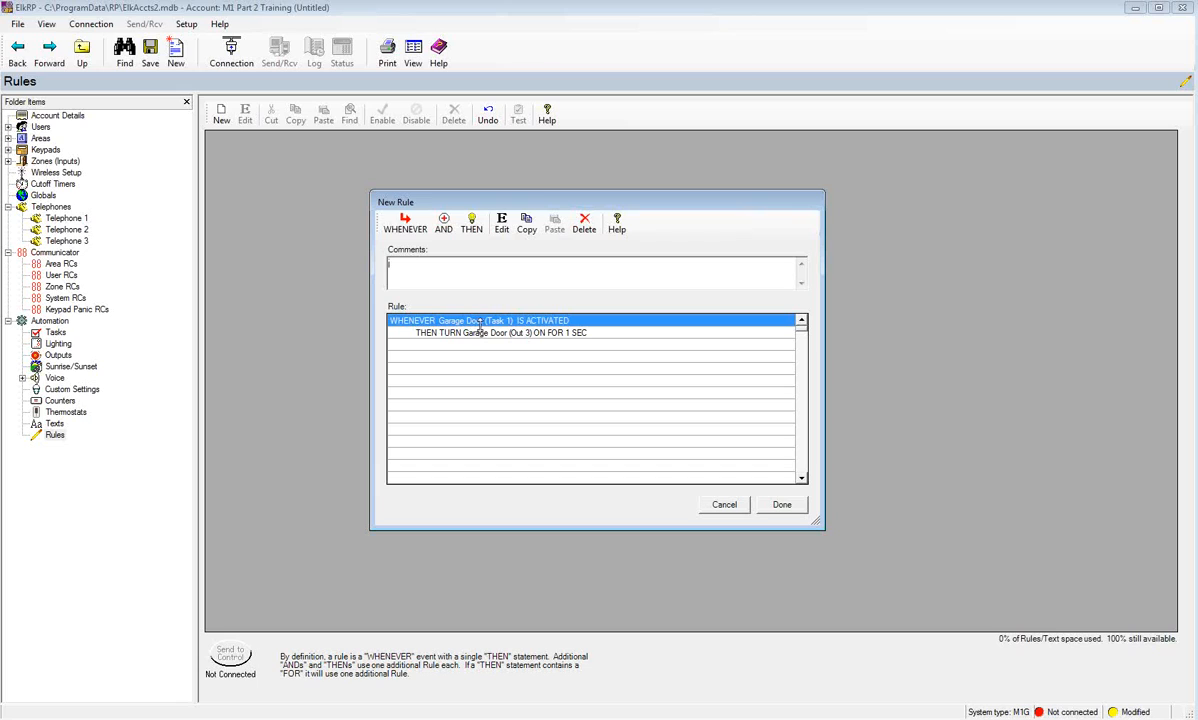
pyautogui.click(782, 504)
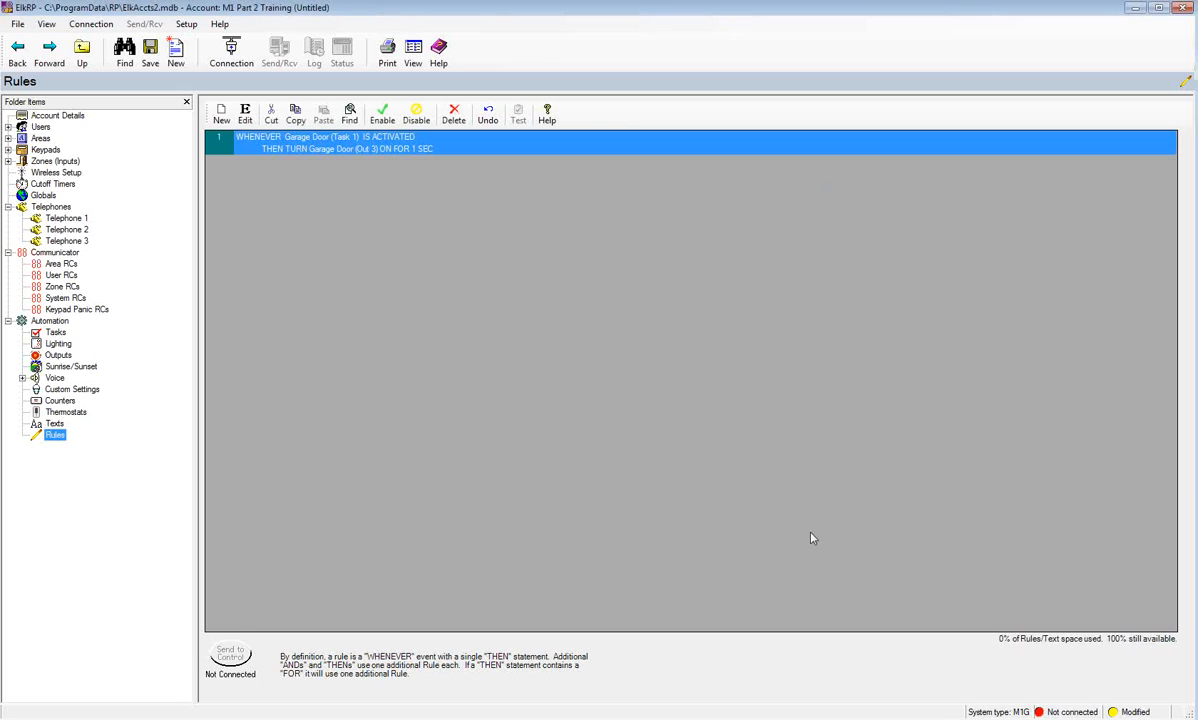
pyautogui.click(46, 150)
pyautogui.doubleClick(283, 116)
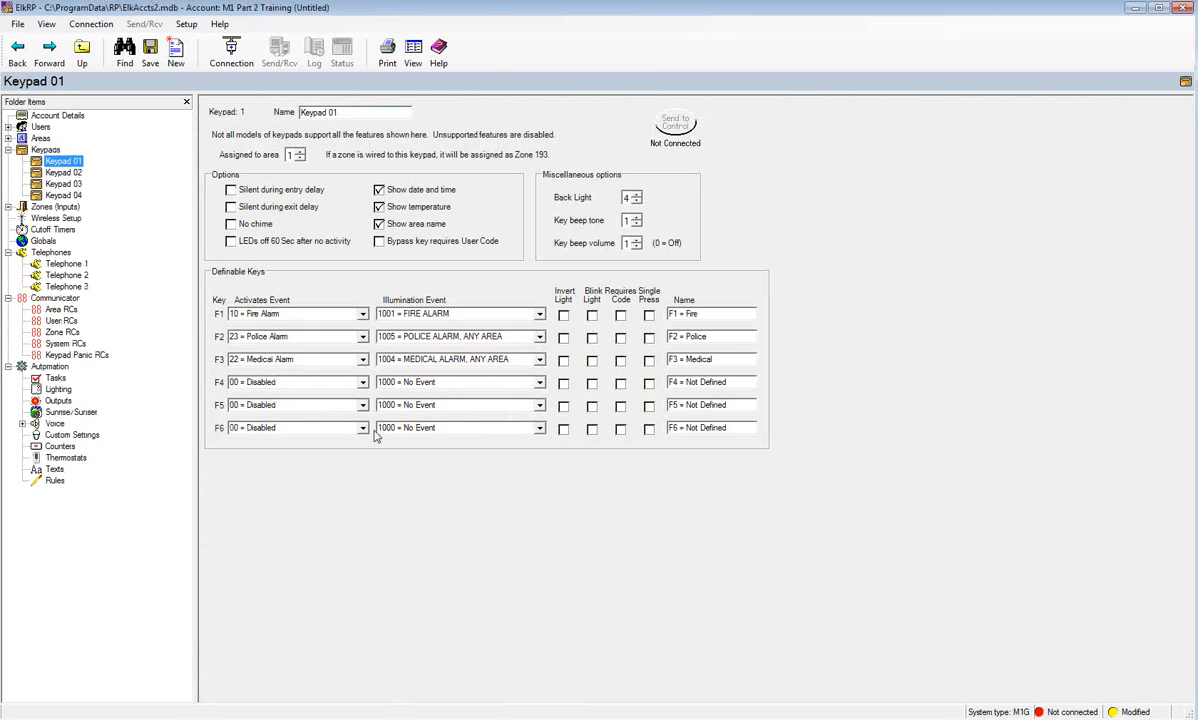
pyautogui.click(72, 172)
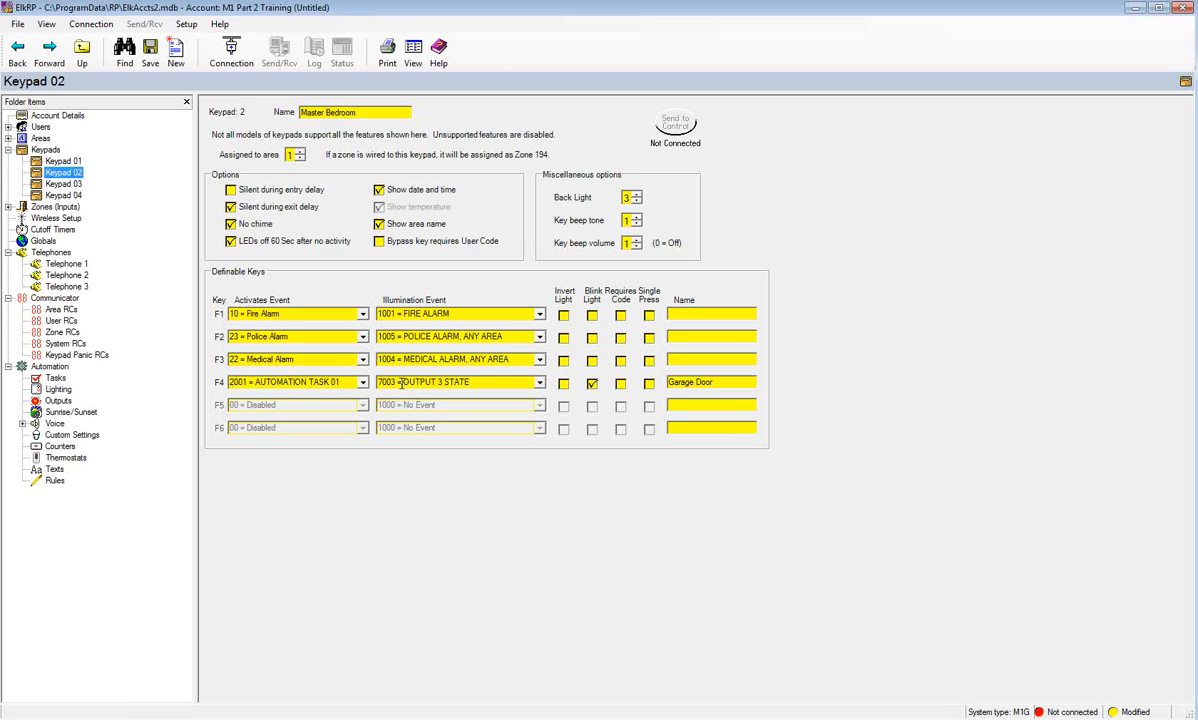
pyautogui.click(55, 480)
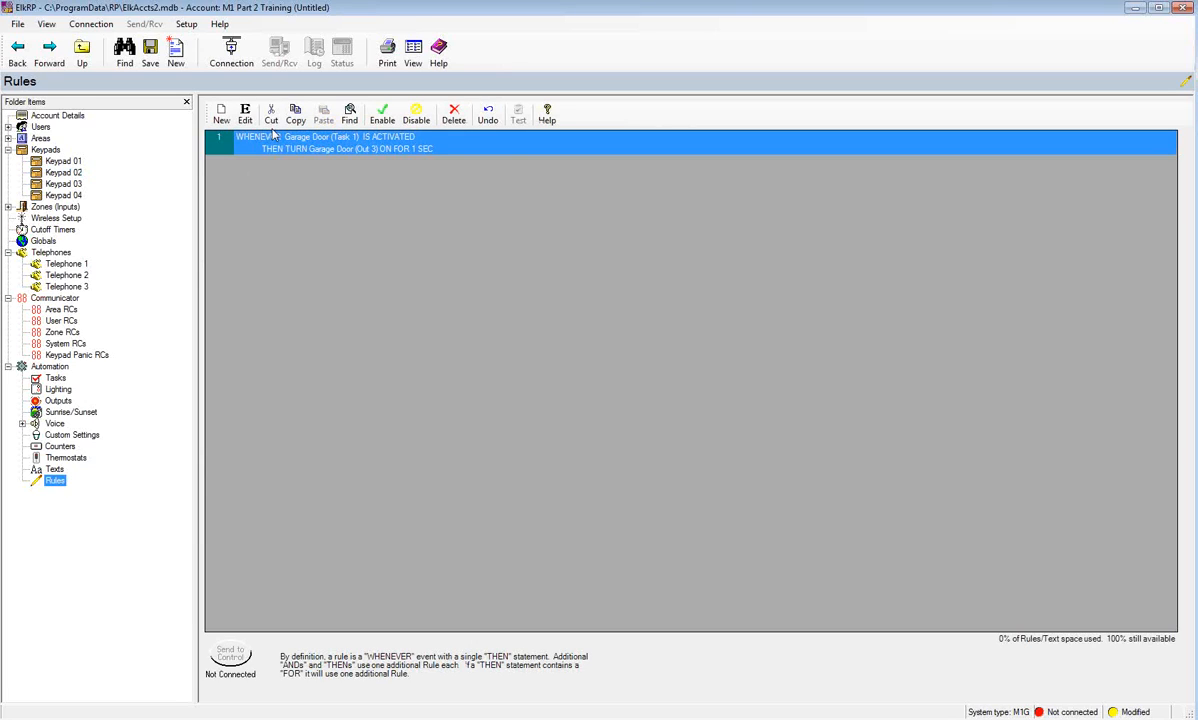
# - Start a new rule triggered by the F5 key on any keypad
pyautogui.click(222, 117)
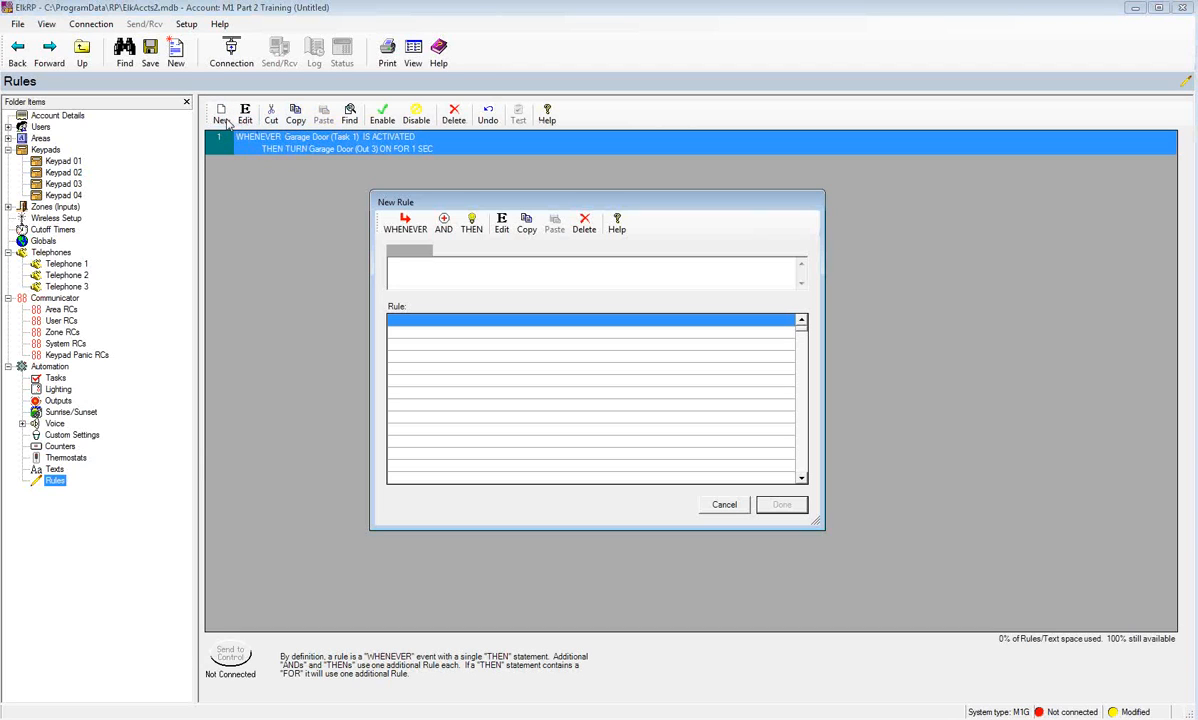
pyautogui.click(394, 228)
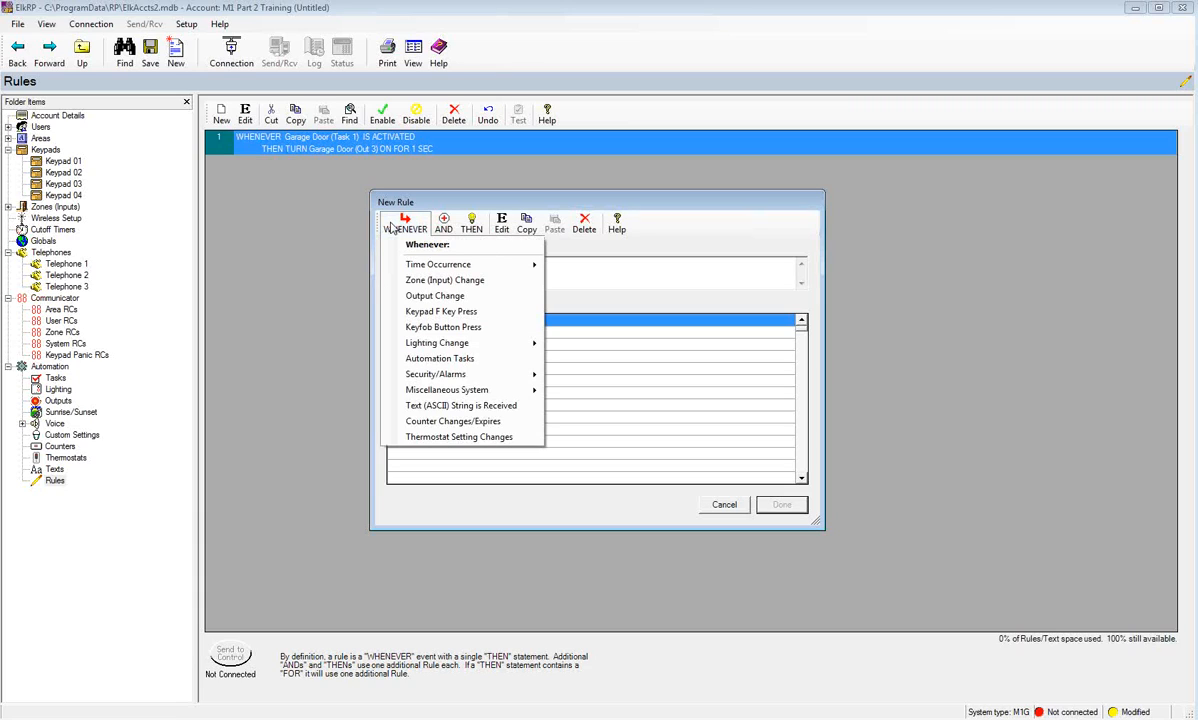
pyautogui.click(425, 312)
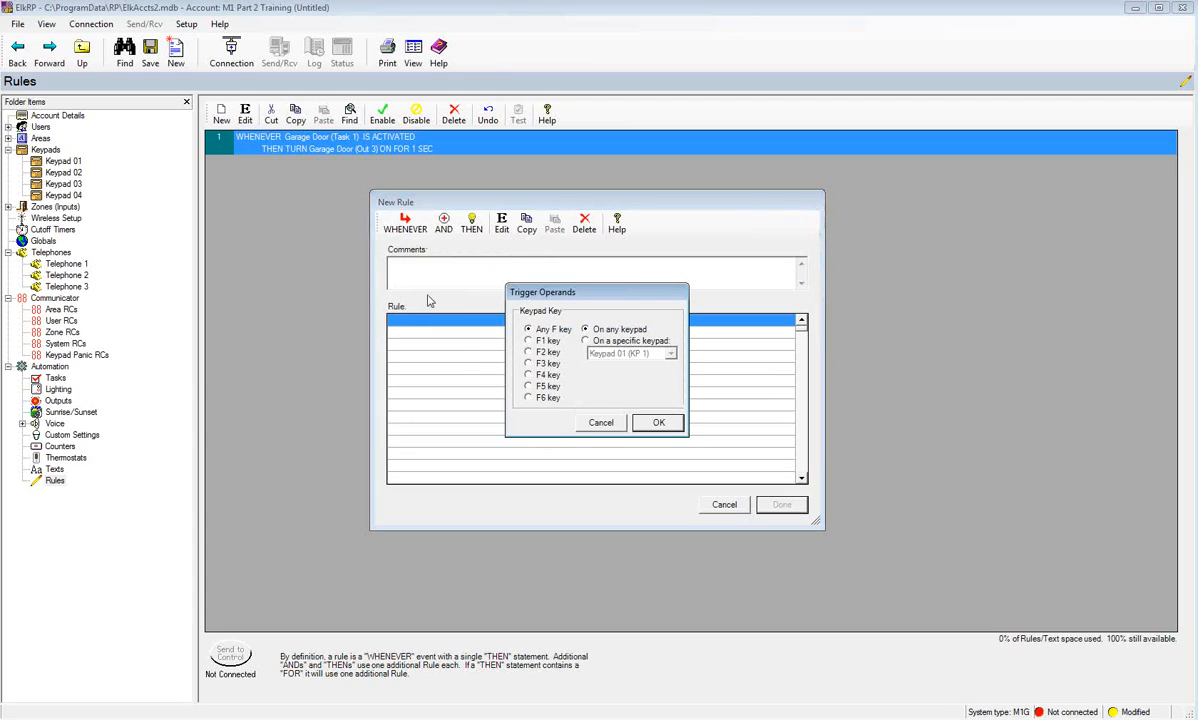
pyautogui.click(528, 386)
pyautogui.click(659, 423)
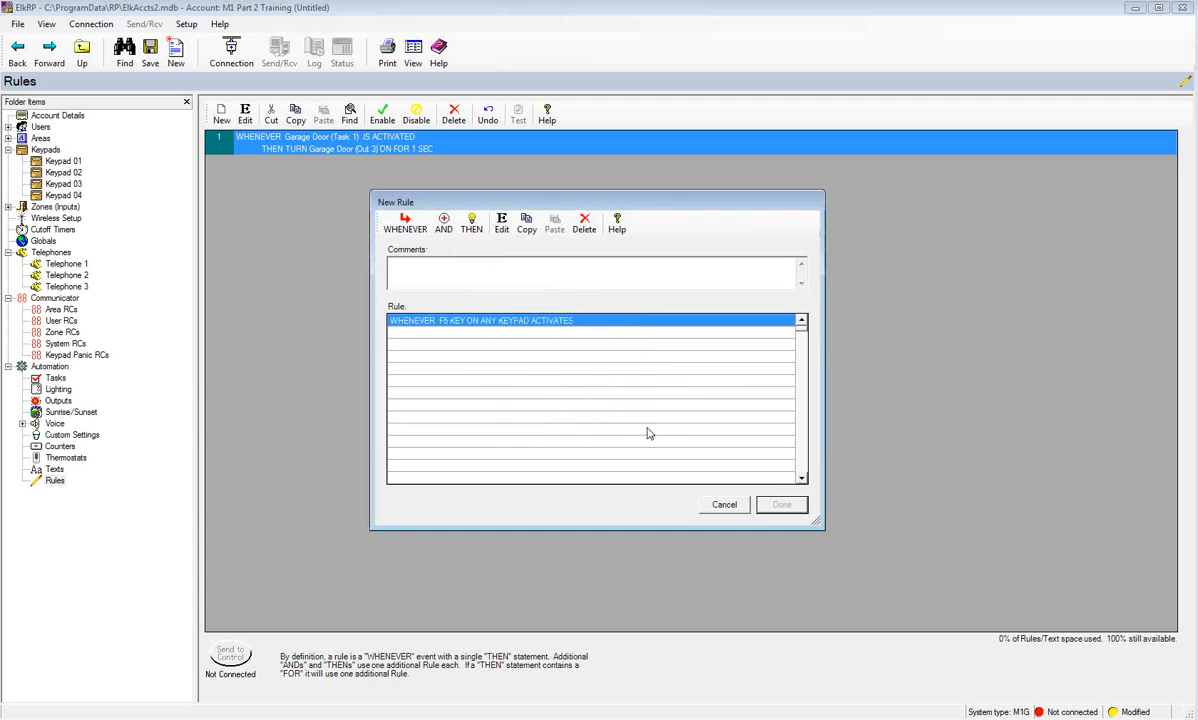
# - Set its action to toggle Counter 1 between 0 and 1, and save it as rule 2
pyautogui.click(473, 227)
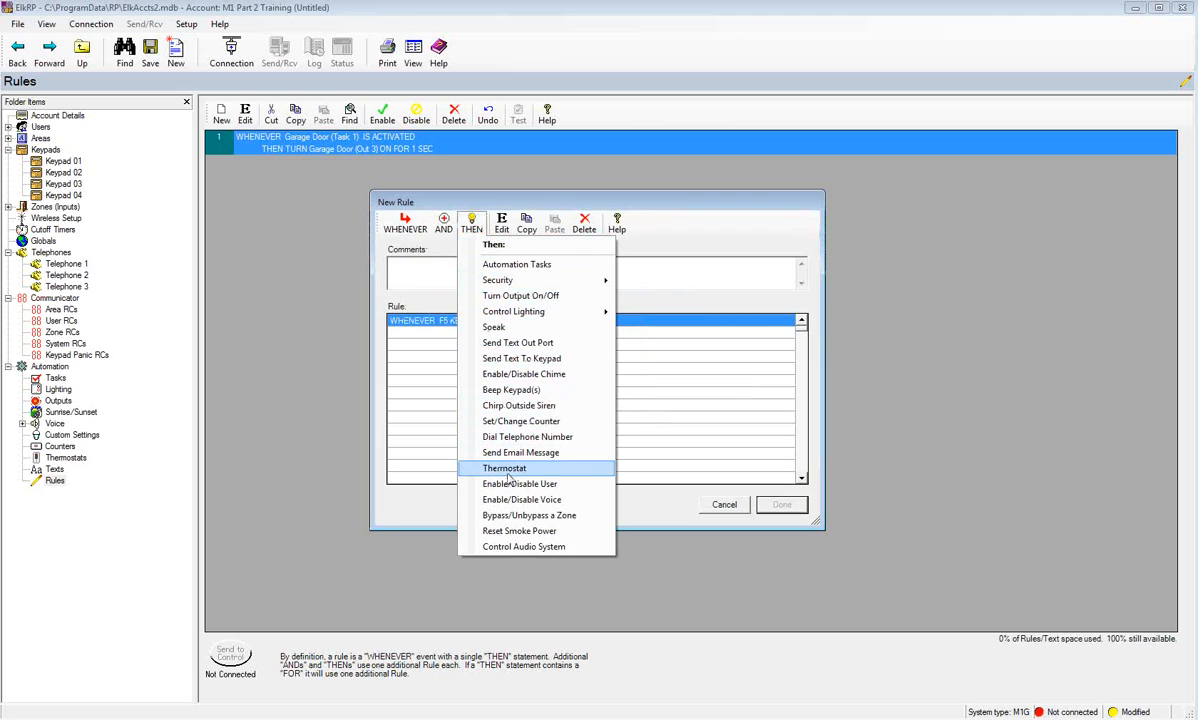
pyautogui.click(485, 420)
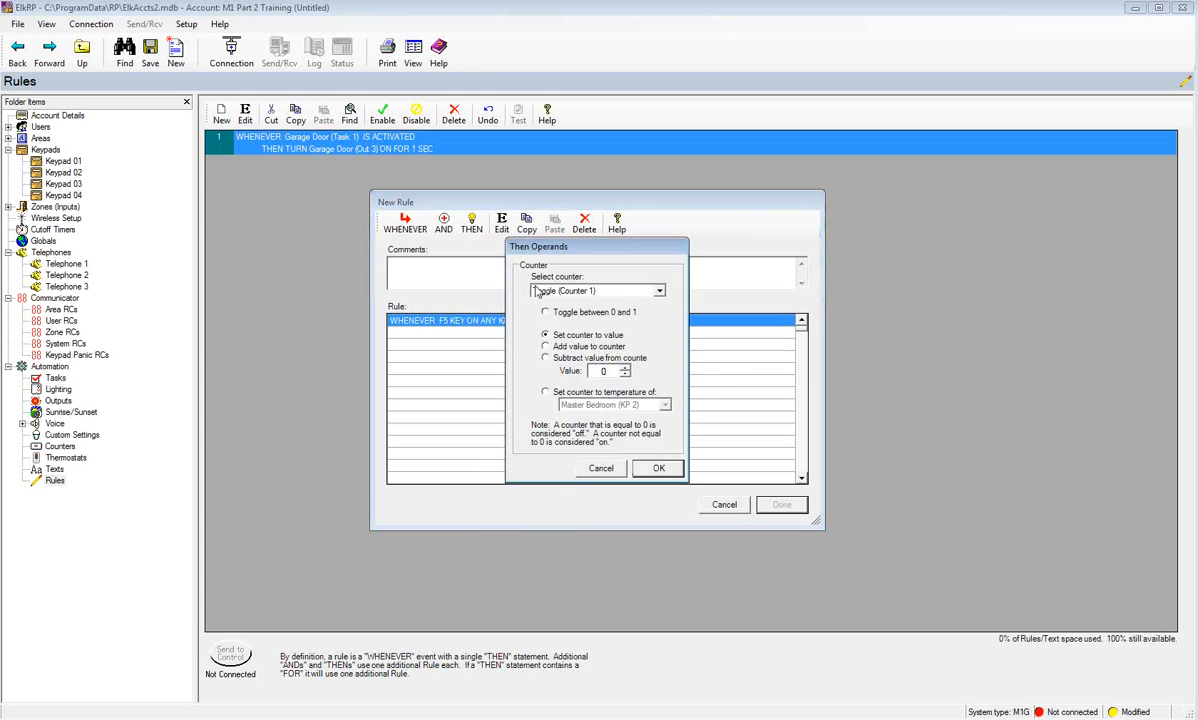
pyautogui.click(545, 313)
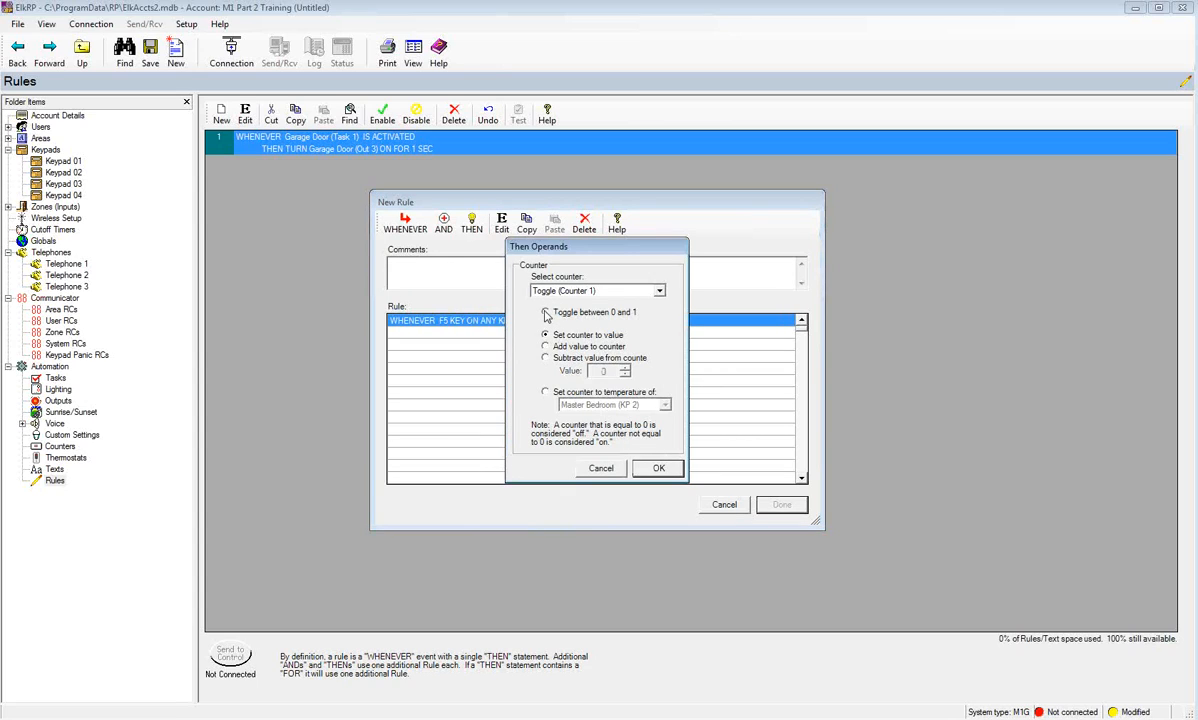
pyautogui.click(657, 469)
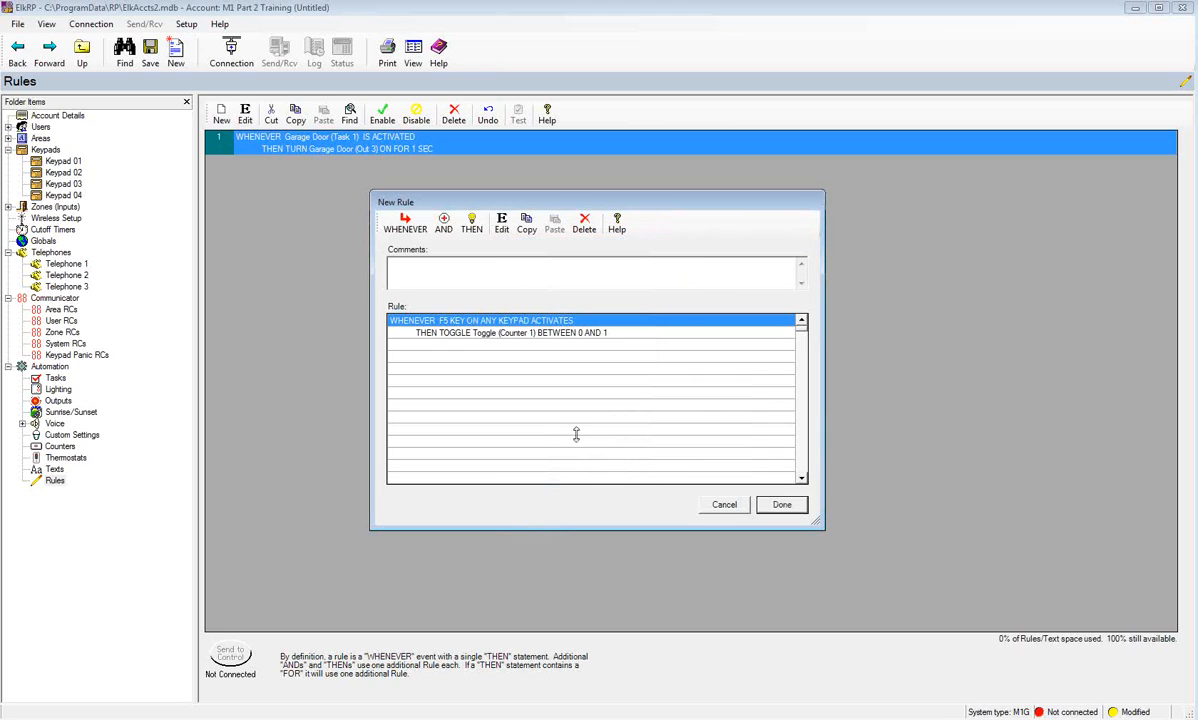
pyautogui.click(786, 507)
pyautogui.click(781, 504)
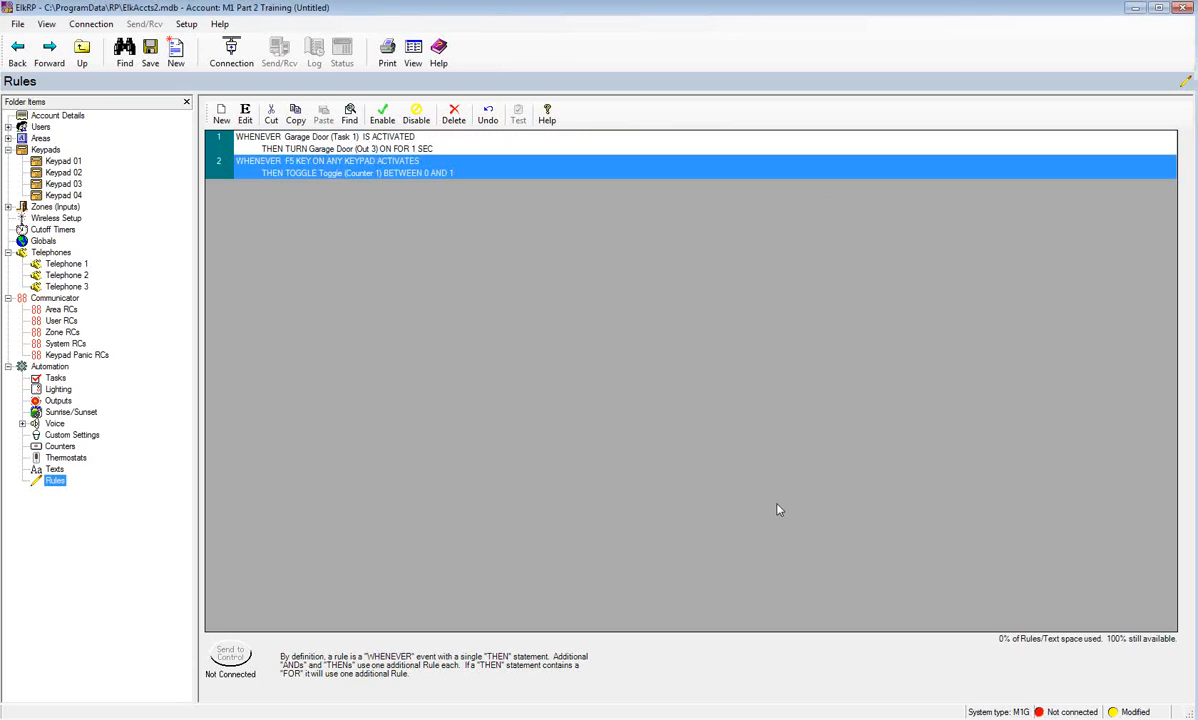
# - Start a new rule triggered when the Toggle counter changes to 0
pyautogui.click(222, 115)
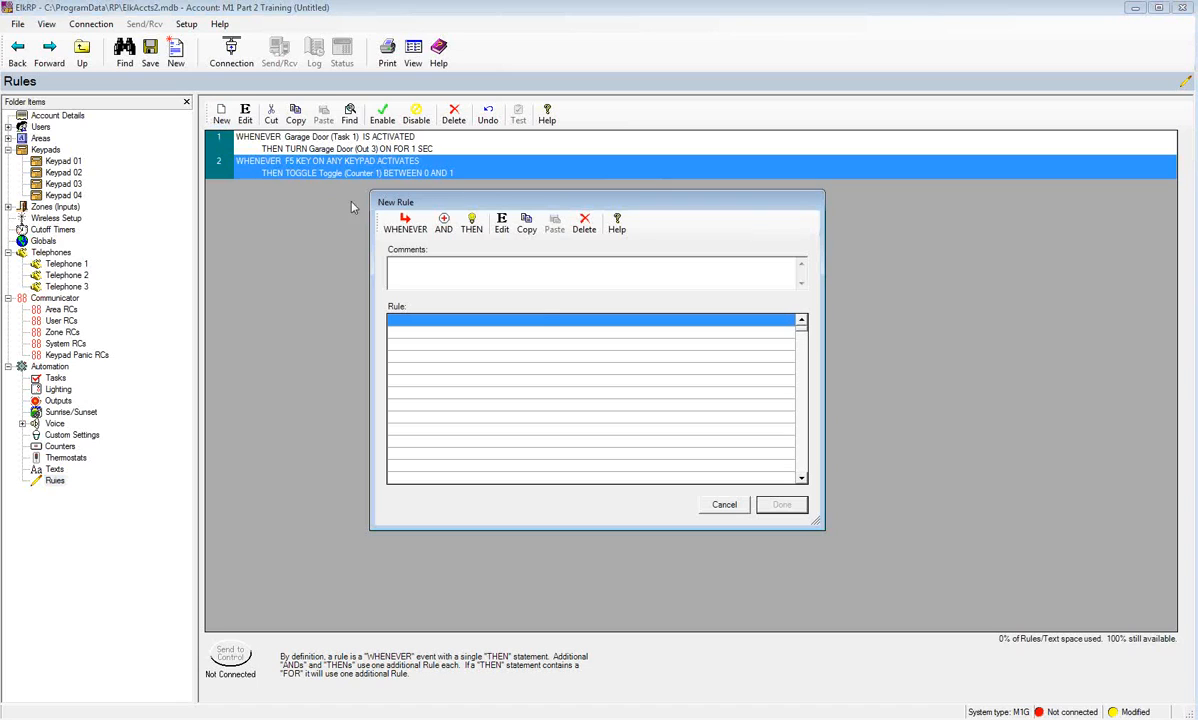
pyautogui.click(405, 225)
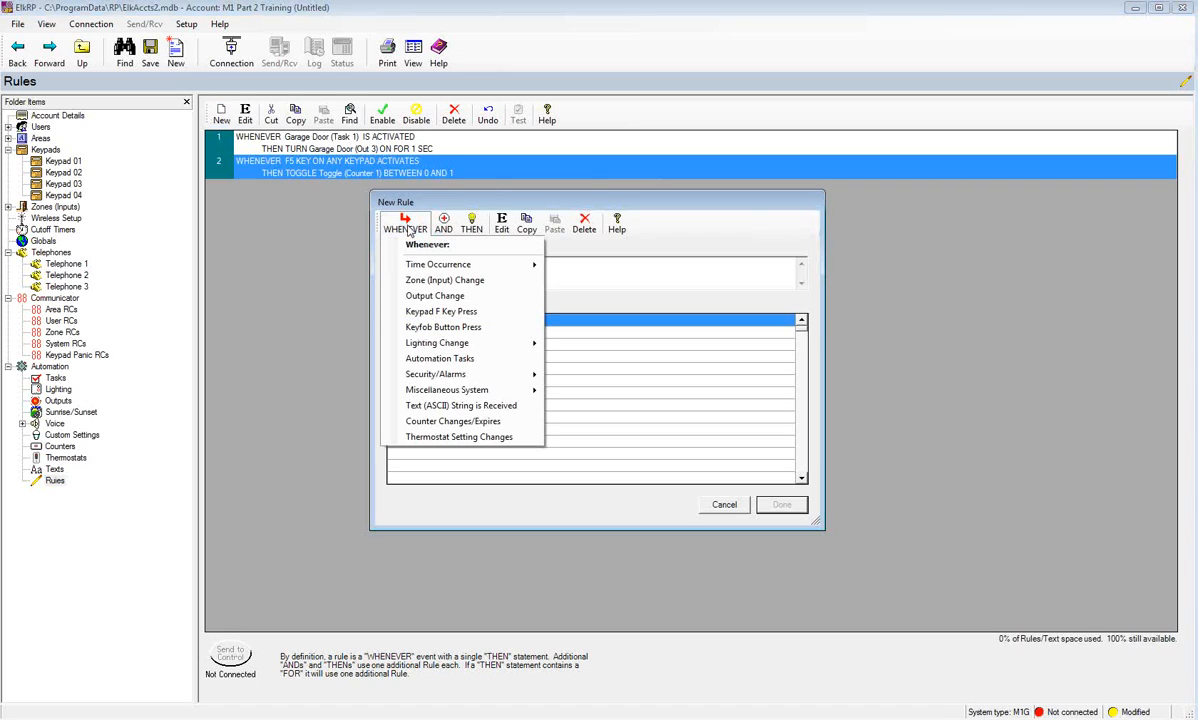
pyautogui.click(448, 423)
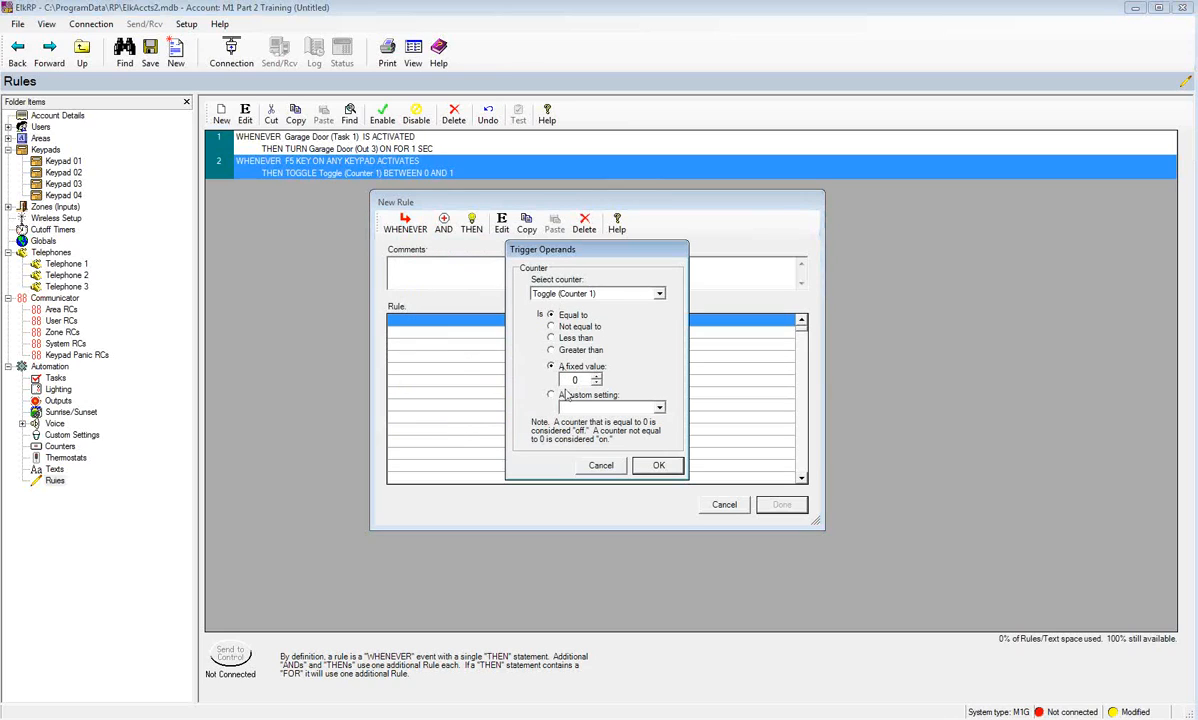
pyautogui.click(658, 465)
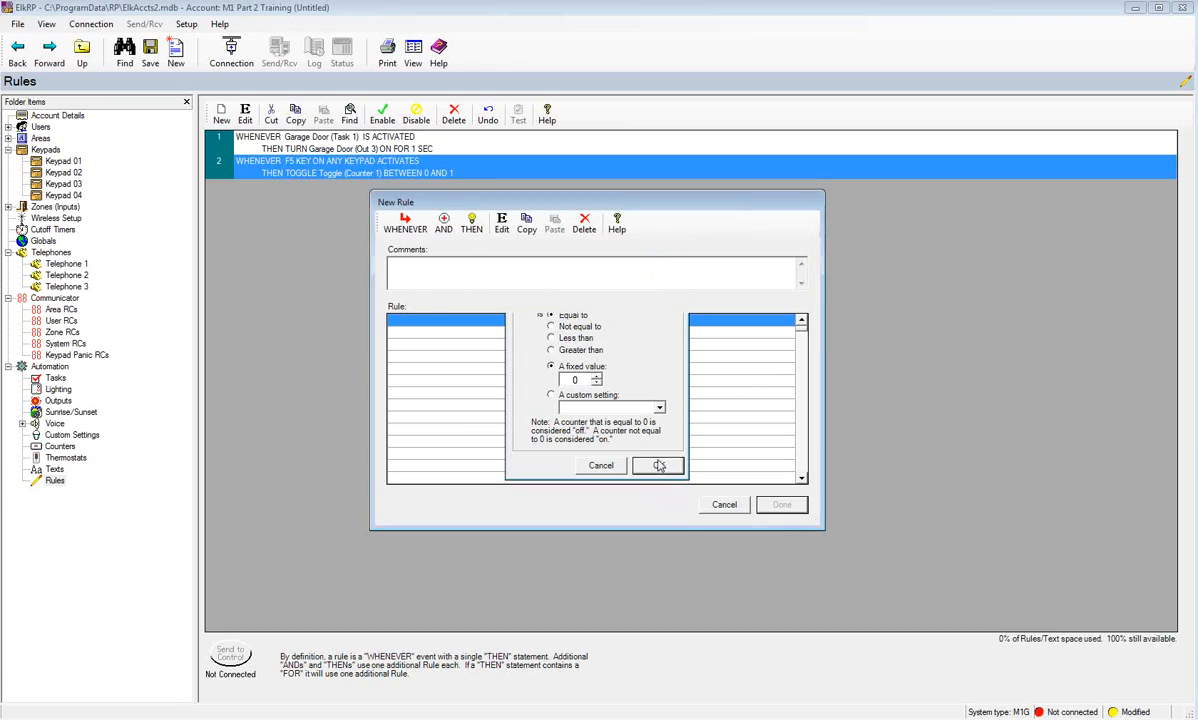
# - Make it turn the Front Door light off, and save it as rule 3
pyautogui.click(472, 226)
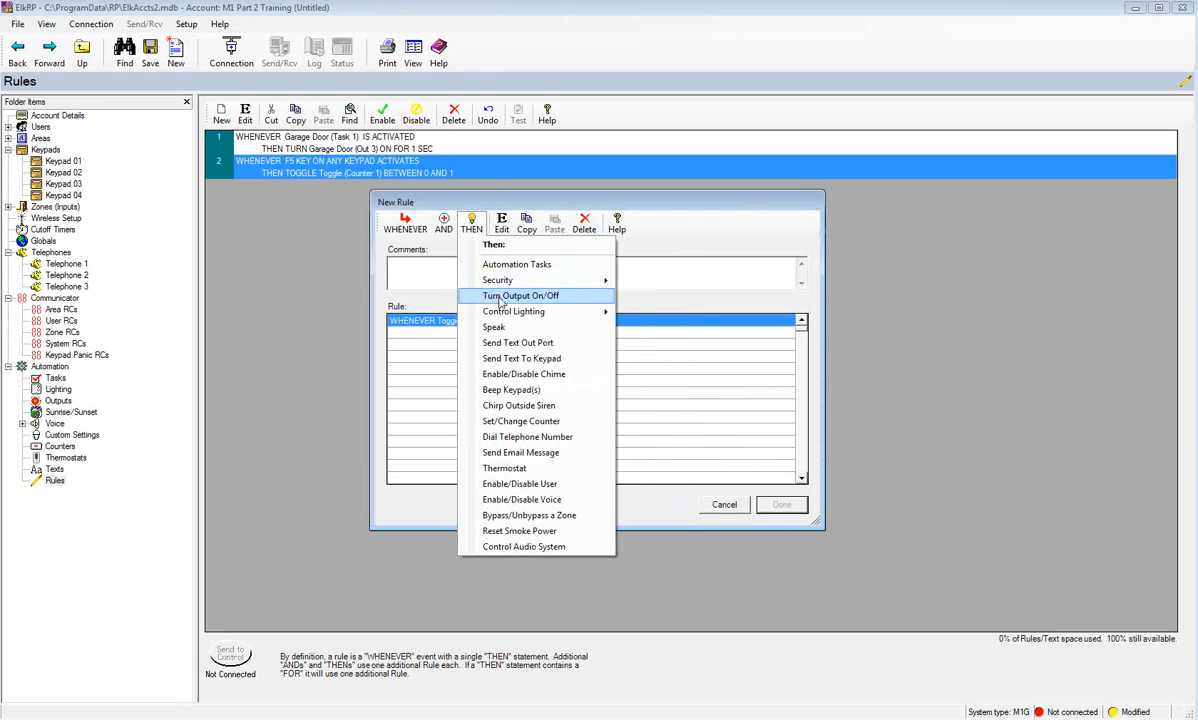
pyautogui.moveTo(560, 312)
pyautogui.click(658, 313)
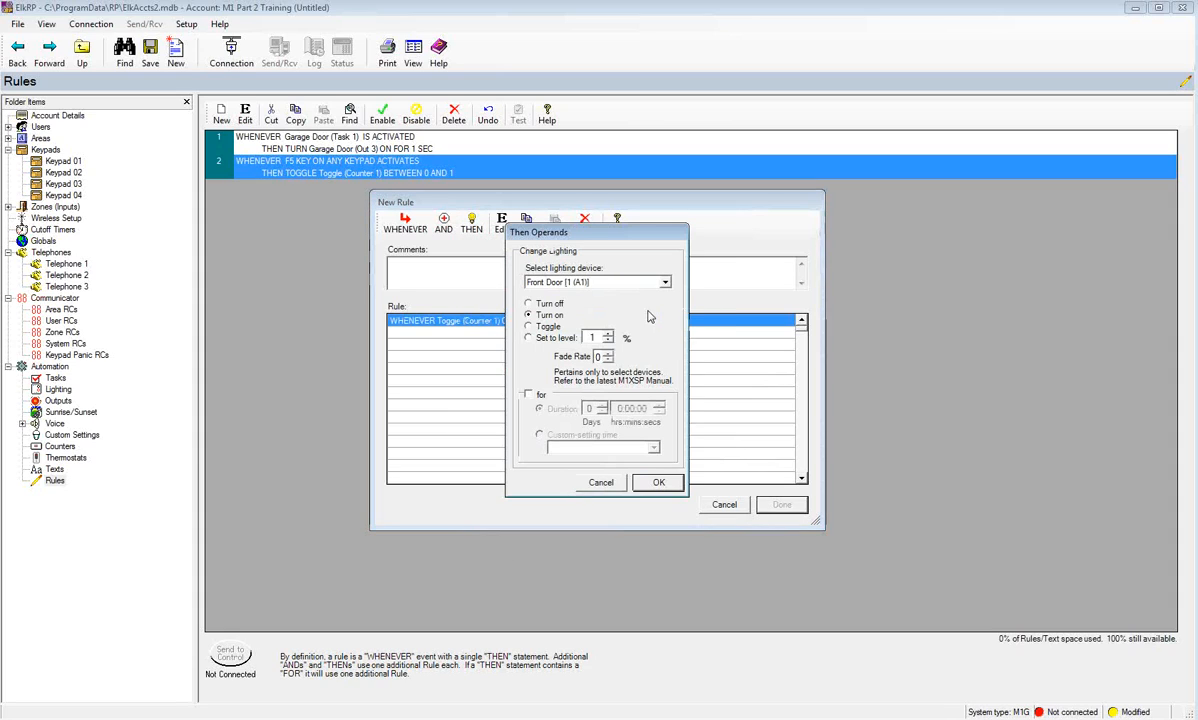
pyautogui.click(529, 304)
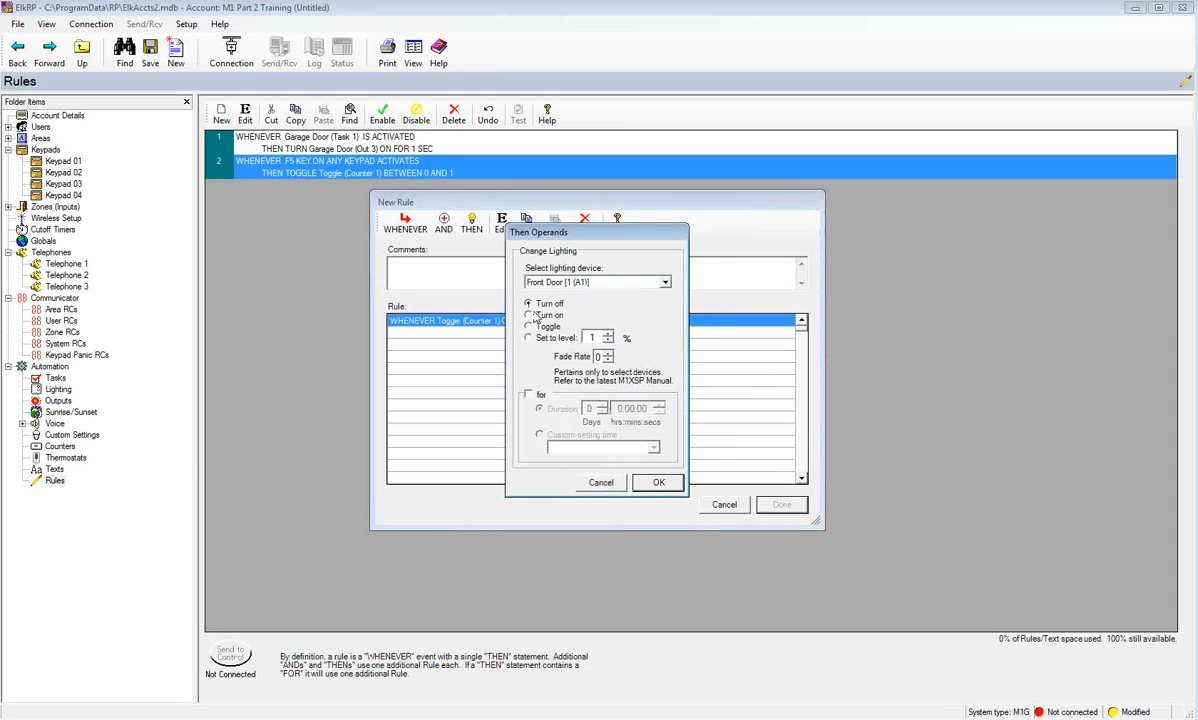
pyautogui.click(659, 482)
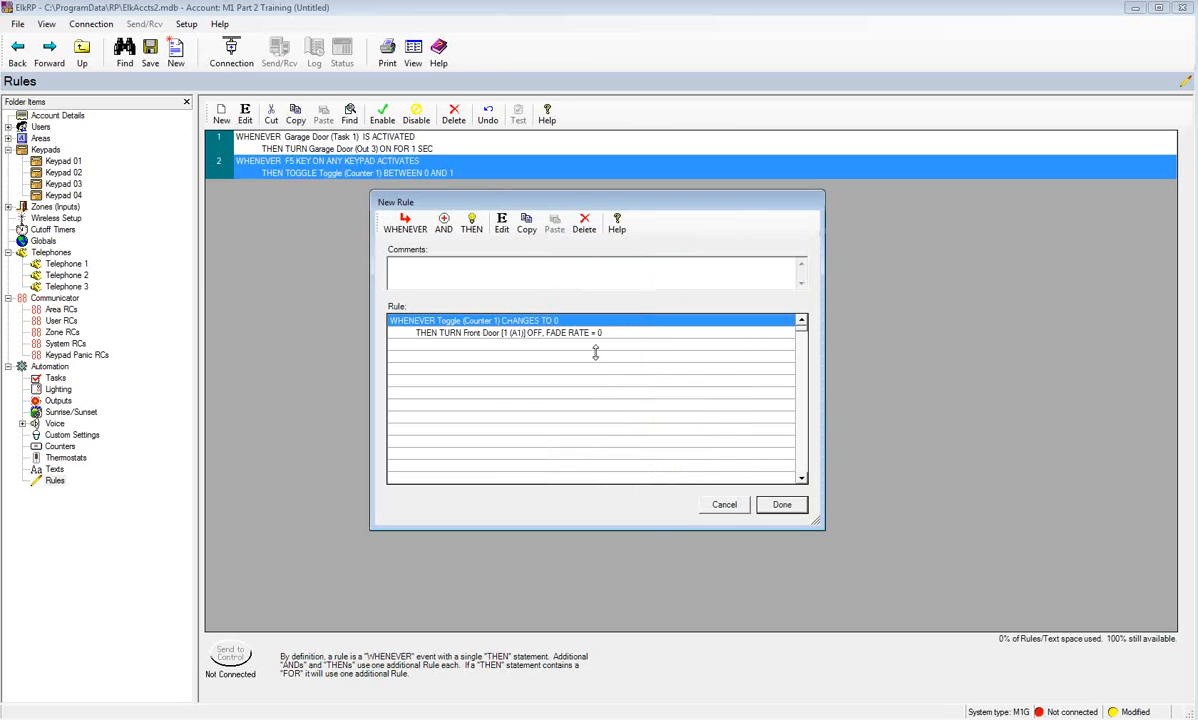
pyautogui.click(782, 505)
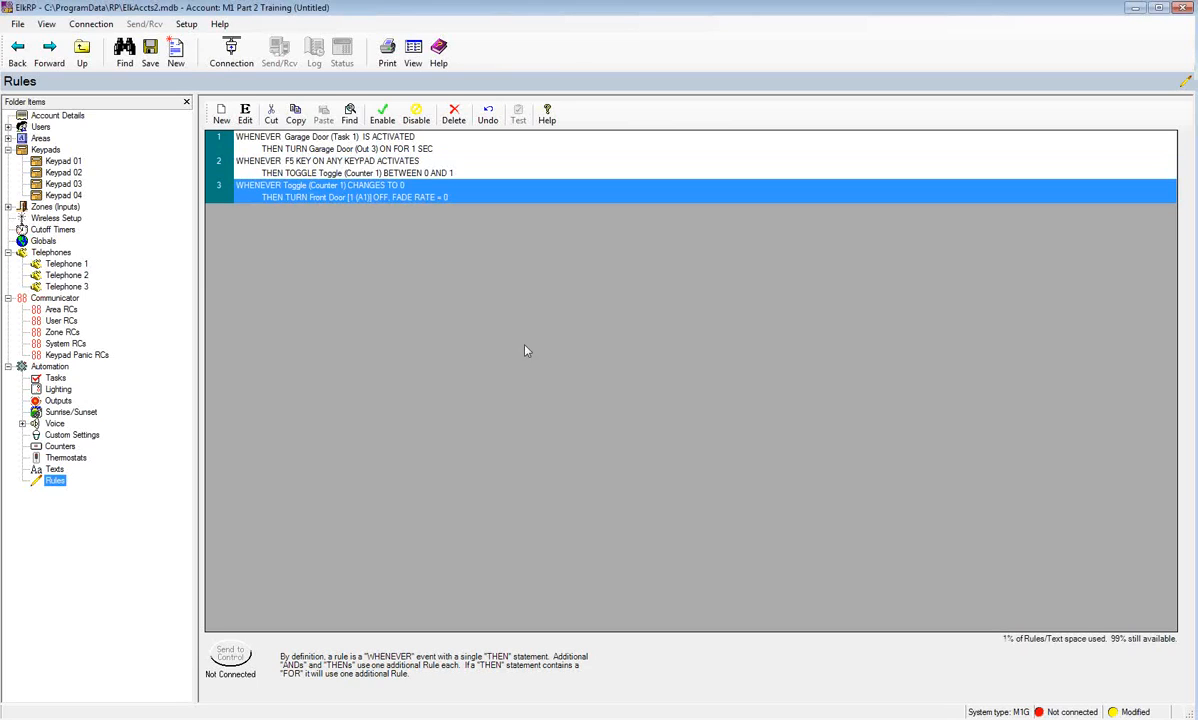
# - Start a new rule triggered when the Toggle counter changes to 1
pyautogui.click(221, 112)
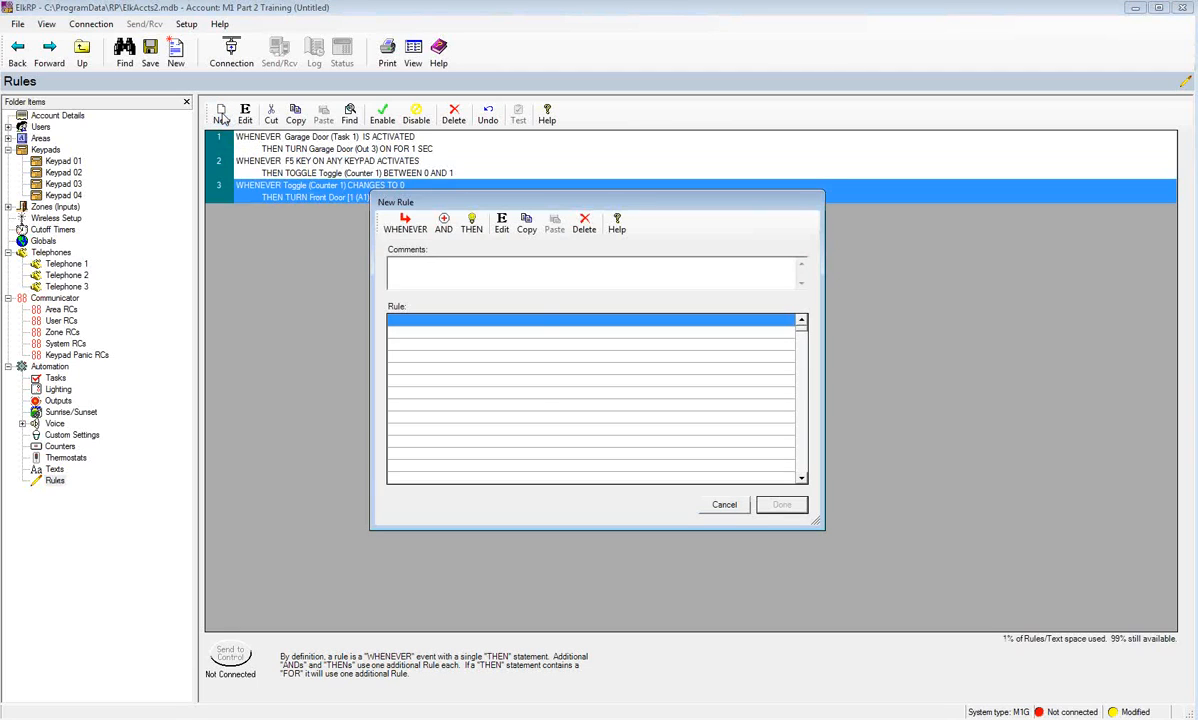
pyautogui.click(405, 222)
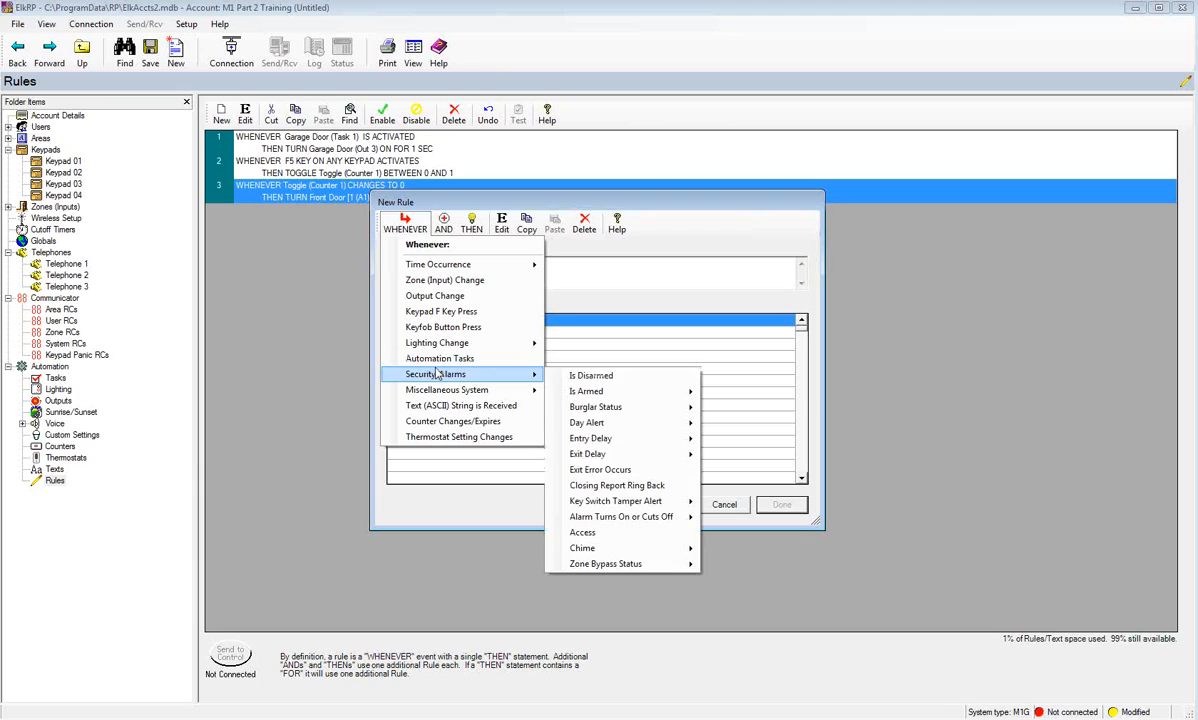
pyautogui.moveTo(432, 344)
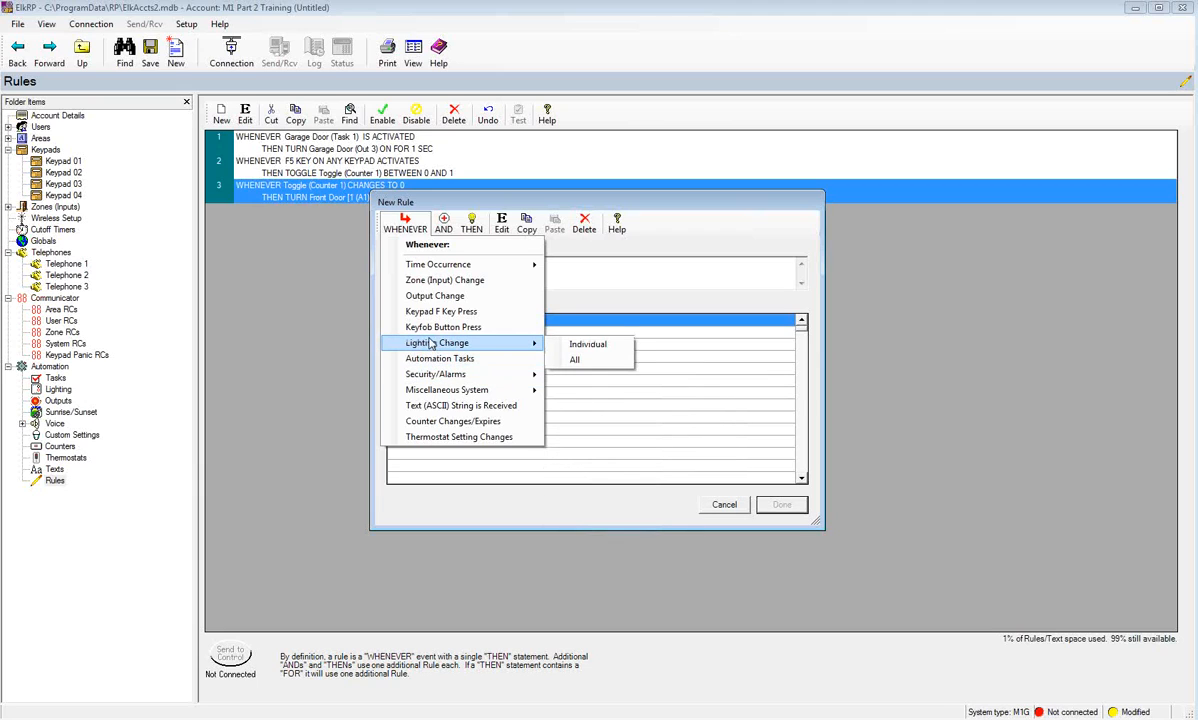
pyautogui.click(441, 422)
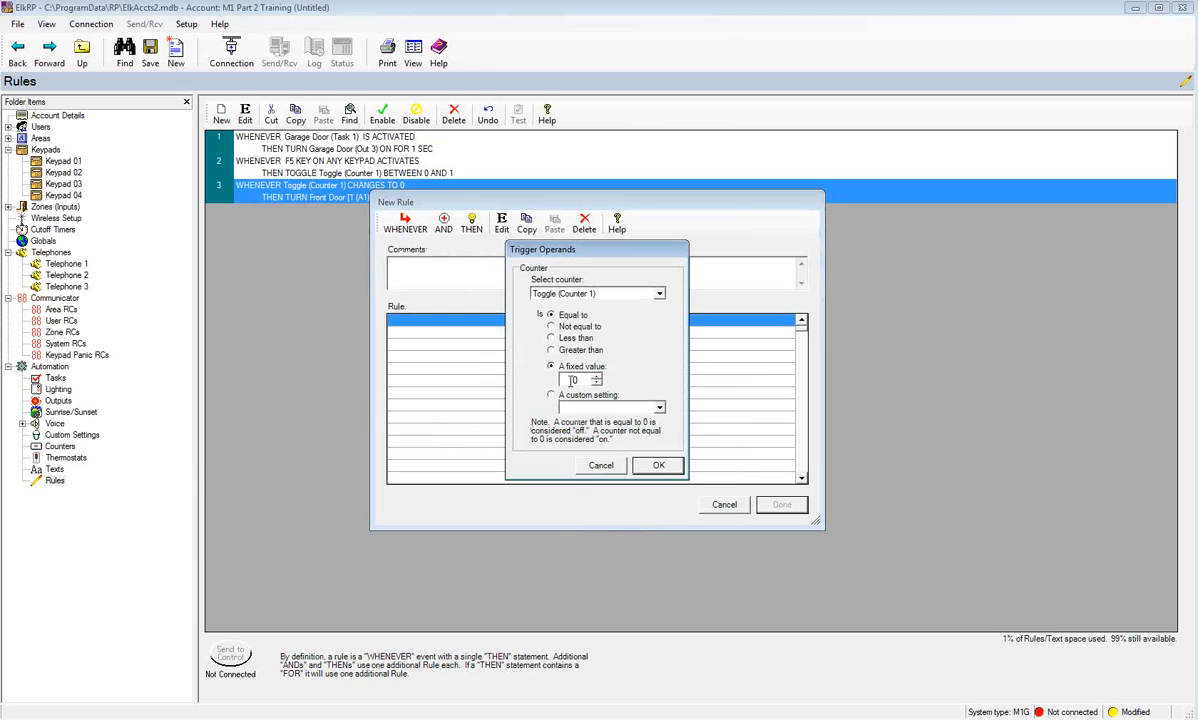
pyautogui.click(595, 377)
pyautogui.click(659, 465)
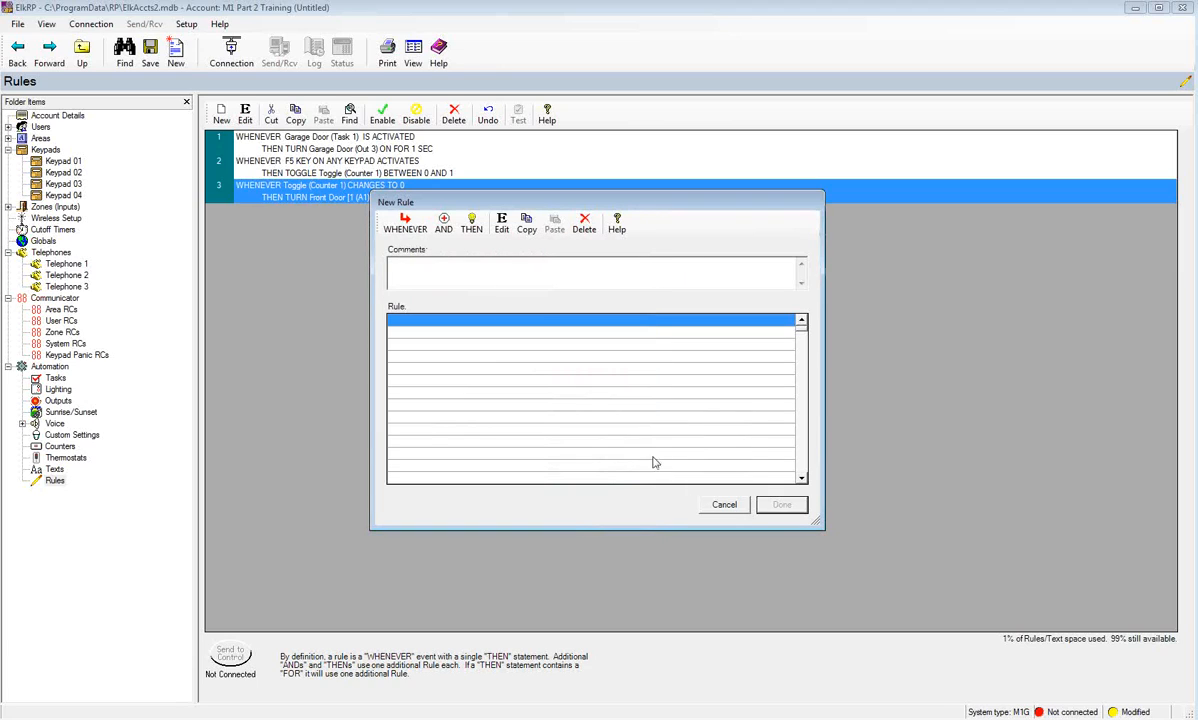
# - Make it turn the Front Door light on, and save it as rule 4
pyautogui.click(471, 222)
pyautogui.moveTo(515, 318)
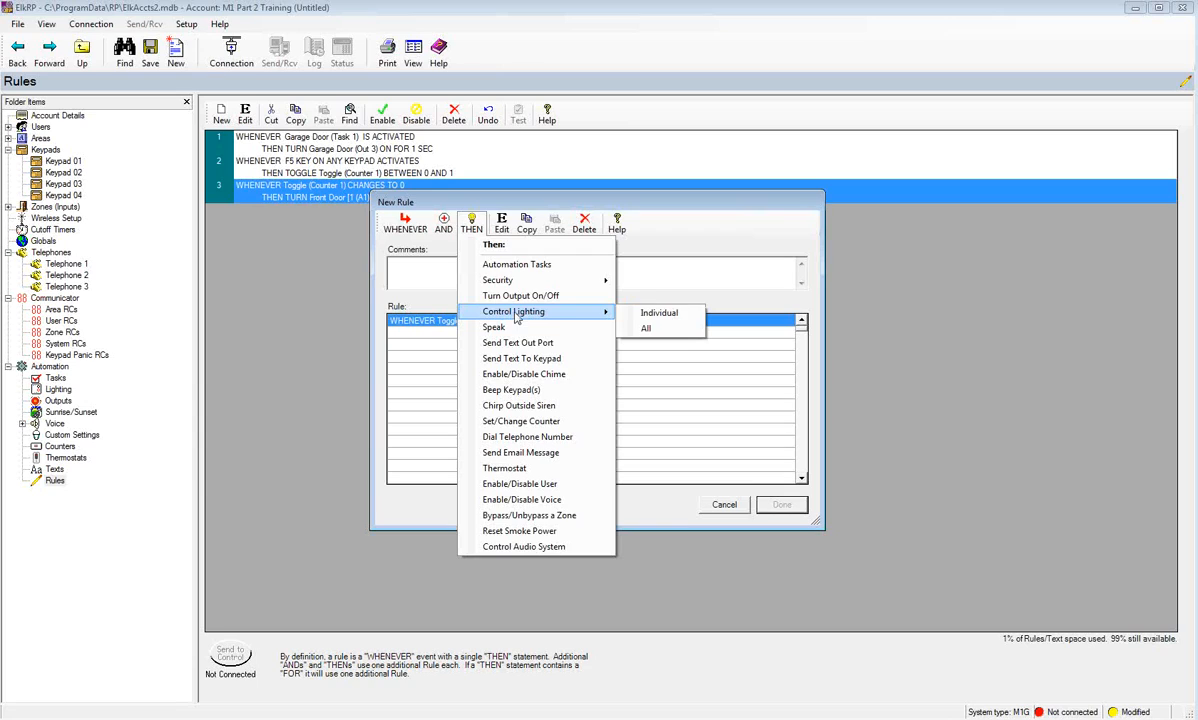
pyautogui.click(655, 313)
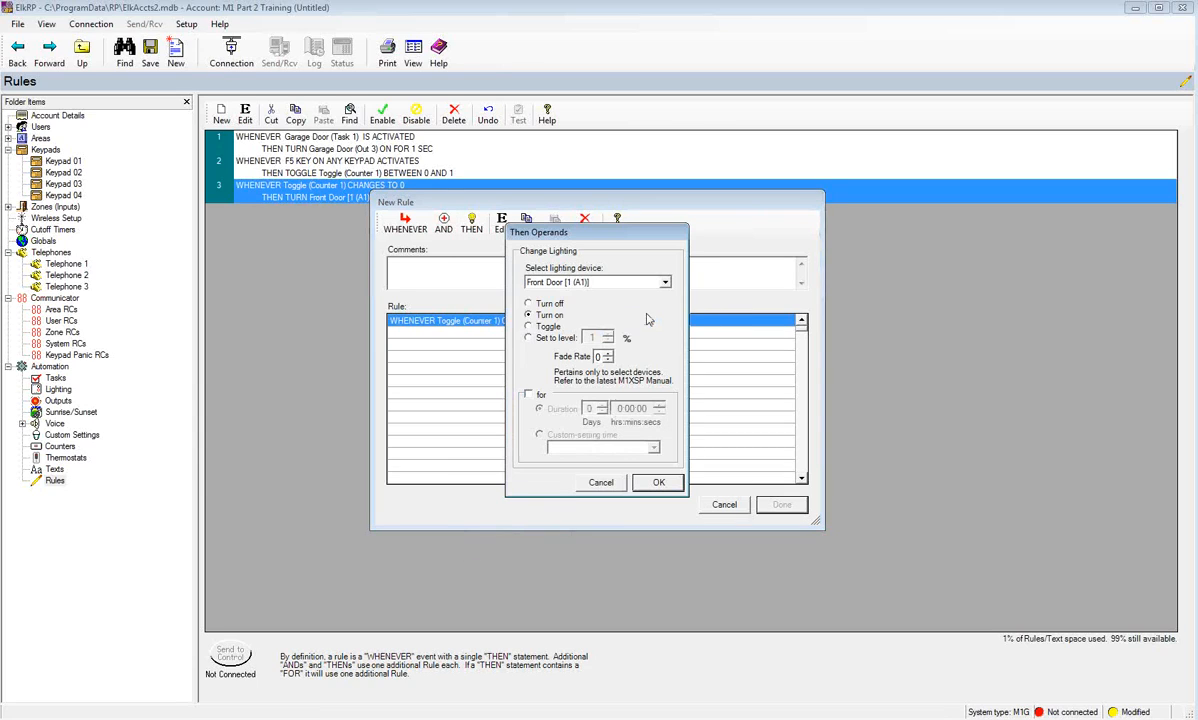
pyautogui.click(658, 482)
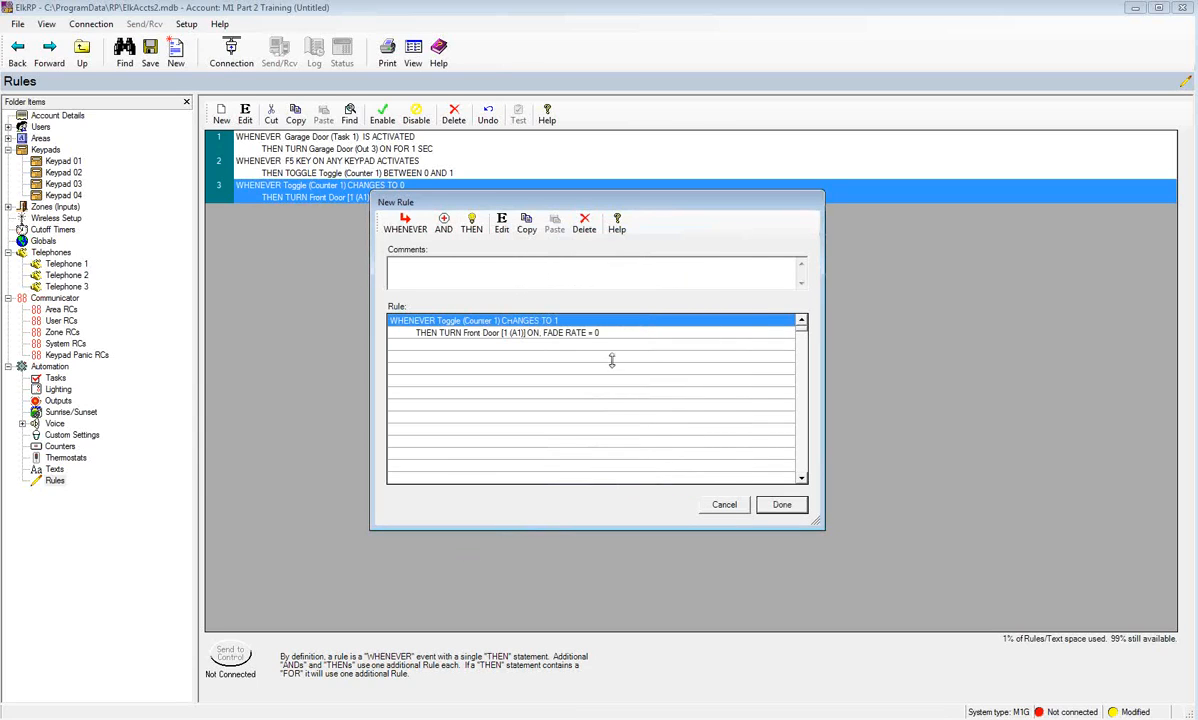
pyautogui.click(782, 505)
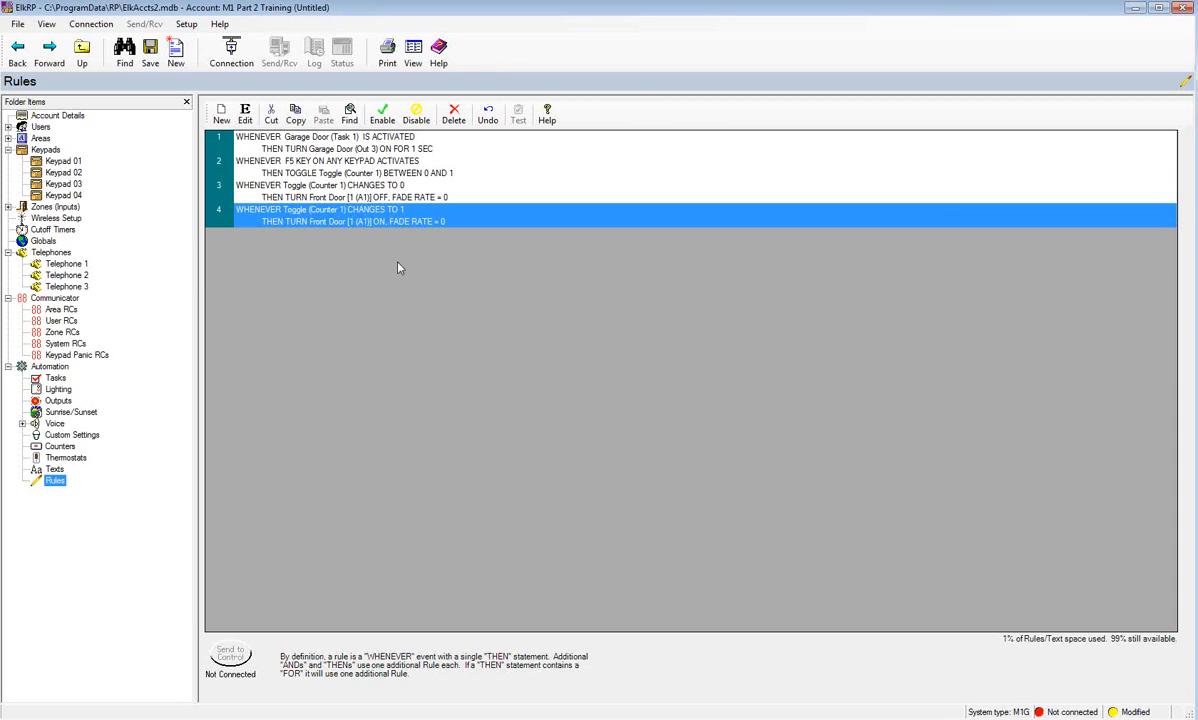
pyautogui.click(345, 192)
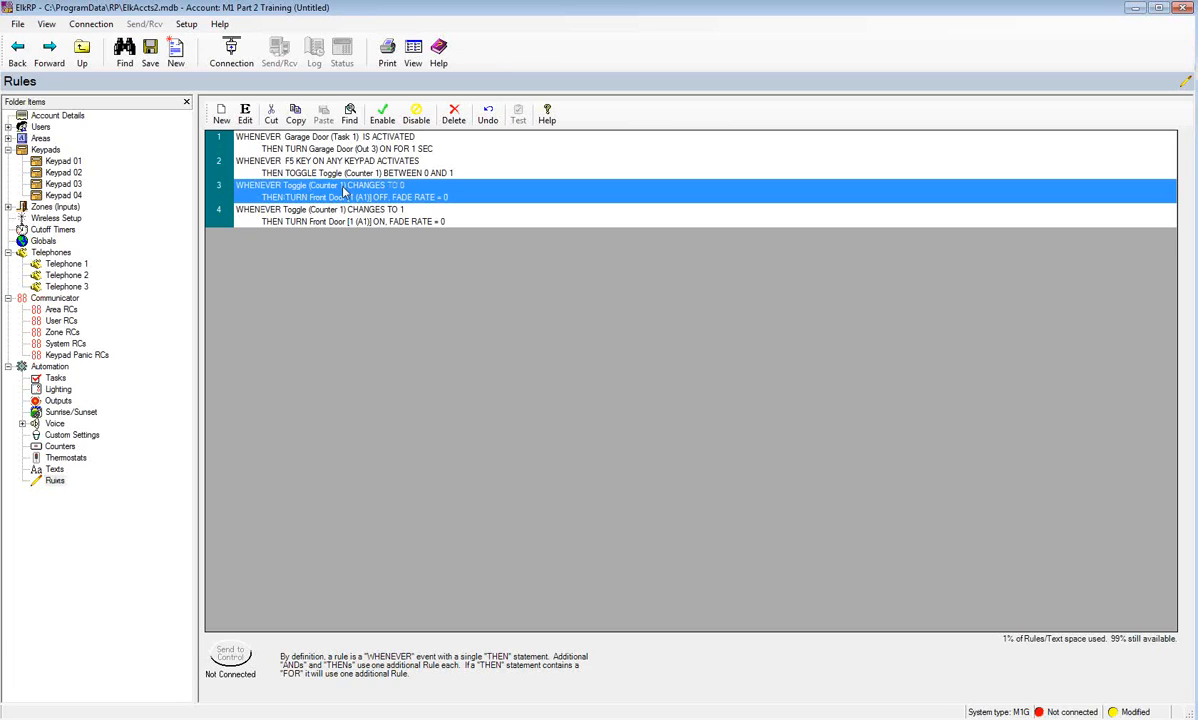
# - Edit rule 4 to add the AND condition 'It is Dark Outside'
pyautogui.click(341, 222)
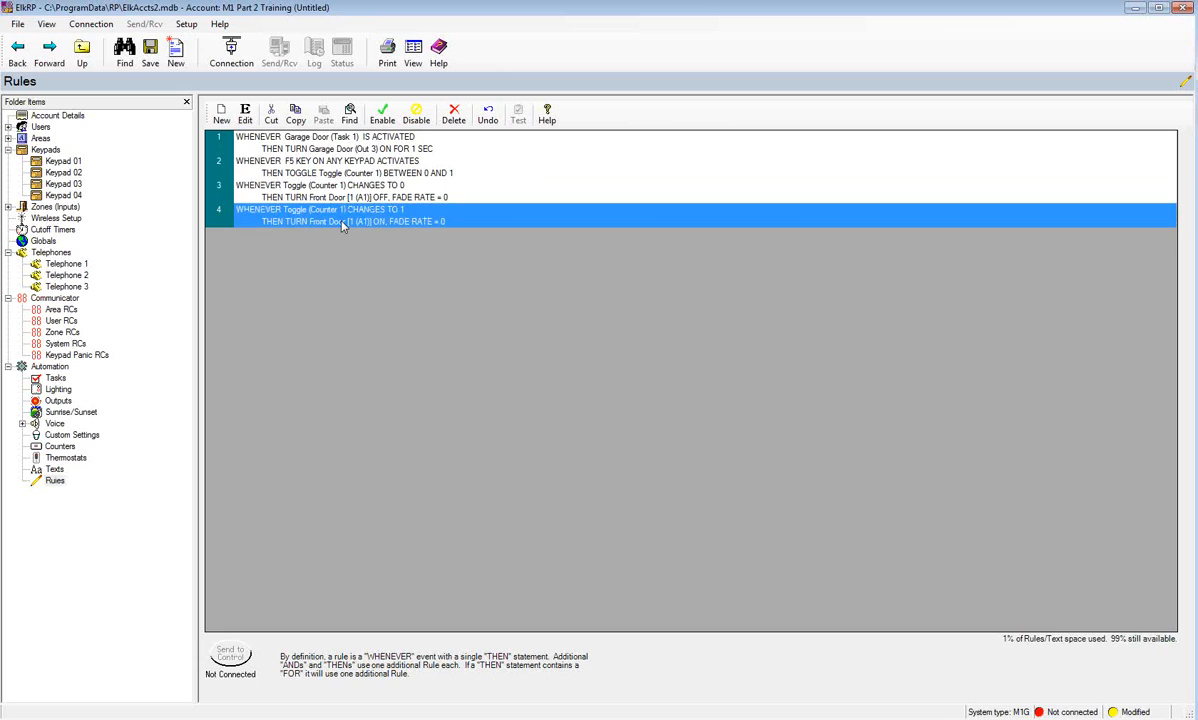
pyautogui.click(245, 114)
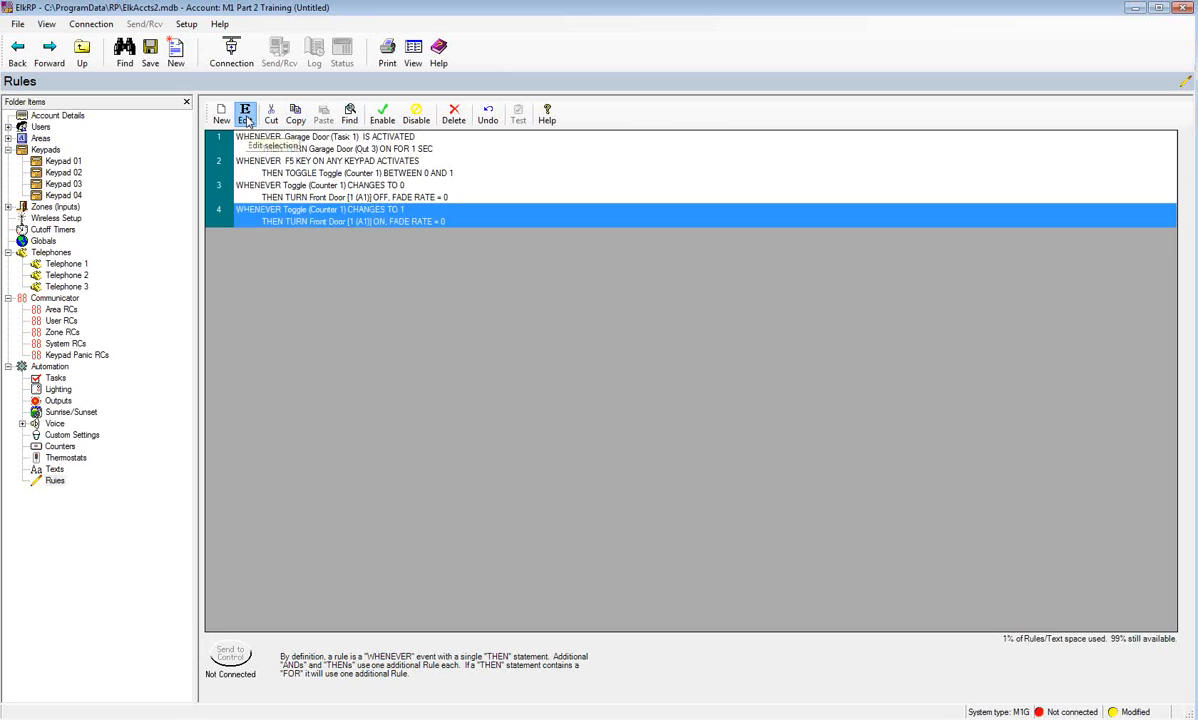
pyautogui.click(445, 226)
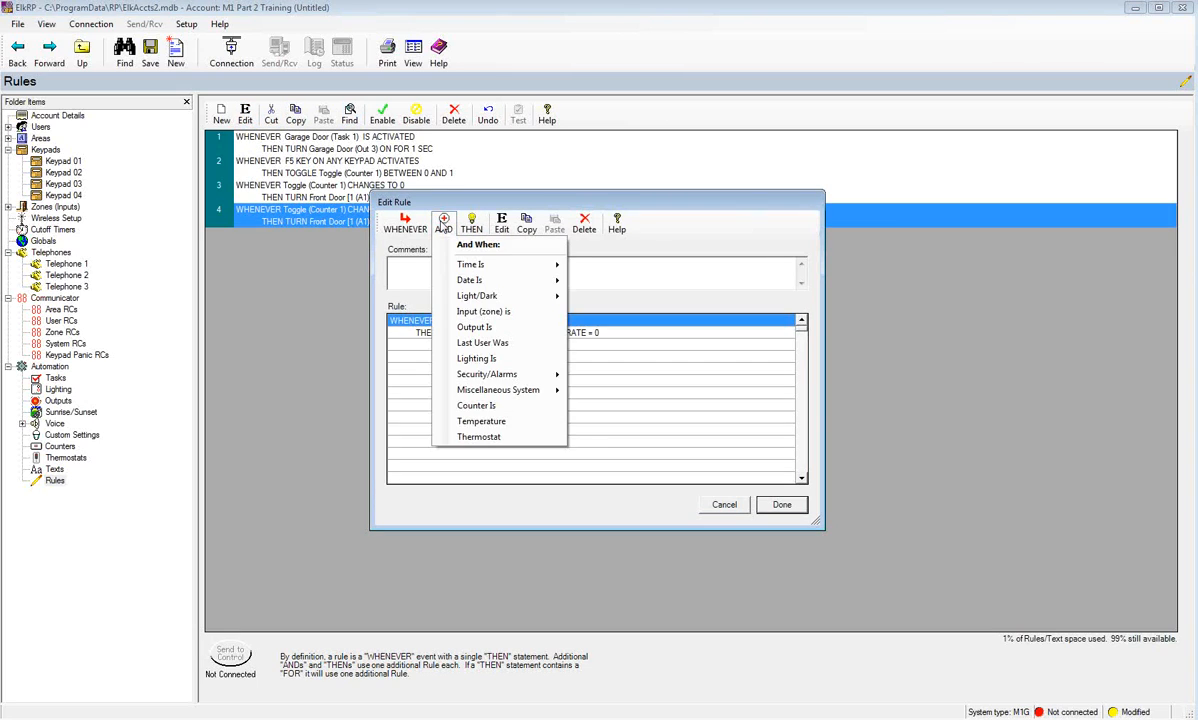
pyautogui.moveTo(481, 300)
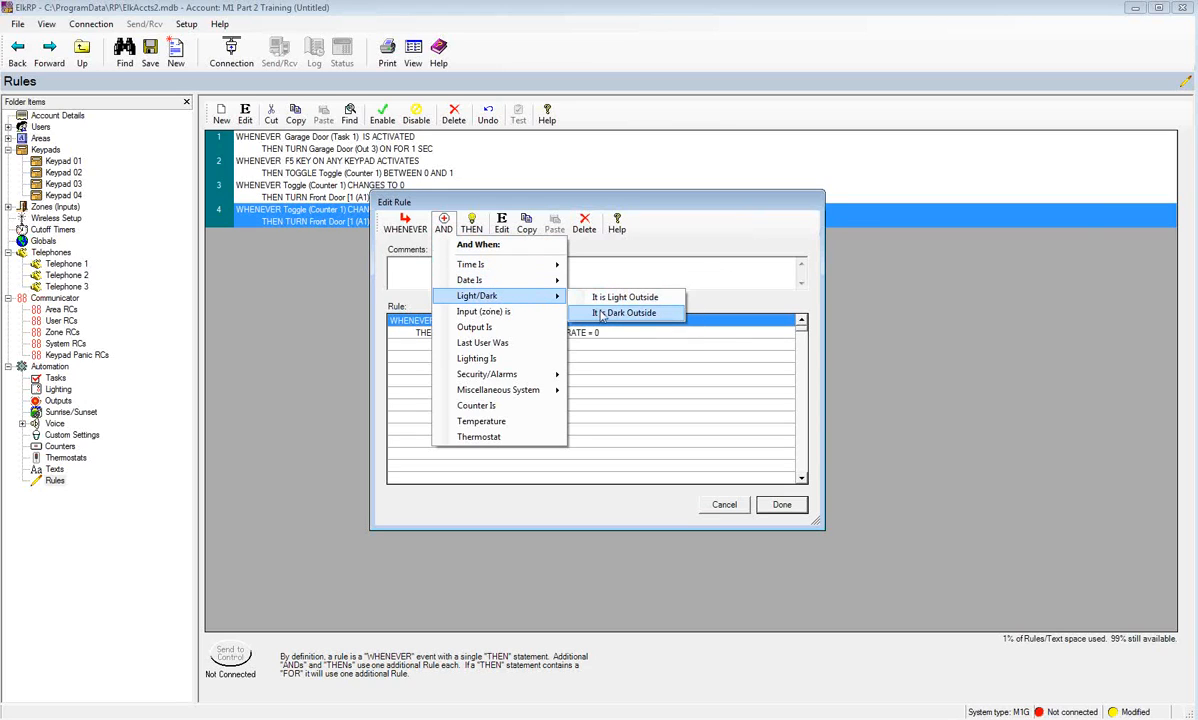
pyautogui.click(601, 313)
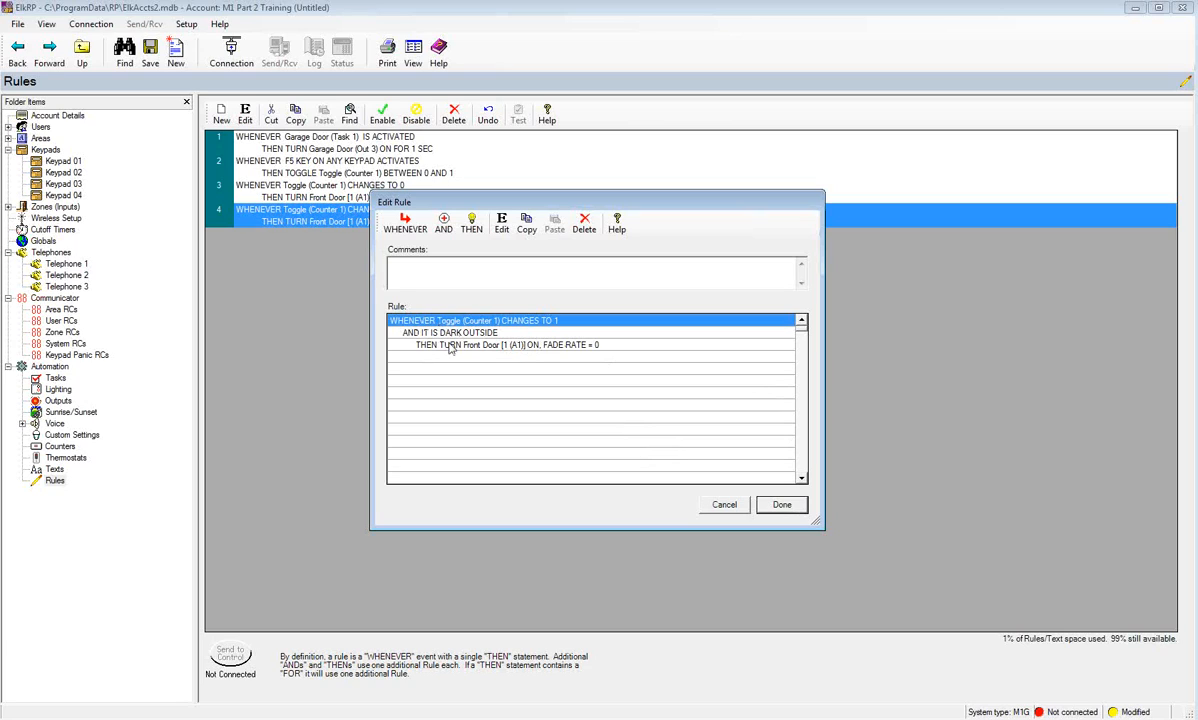
# - Add a dial-telephone action announcing Miscellaneous 1 (vm239) to rule 4, and save it
pyautogui.click(472, 223)
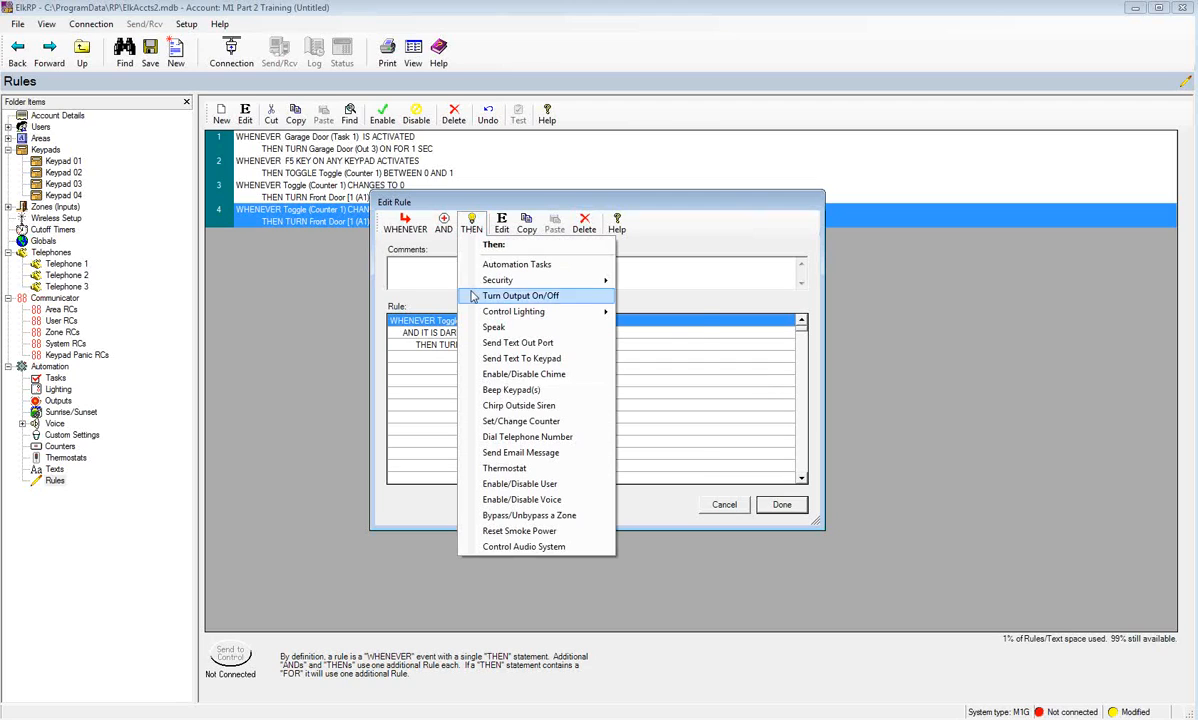
pyautogui.click(527, 440)
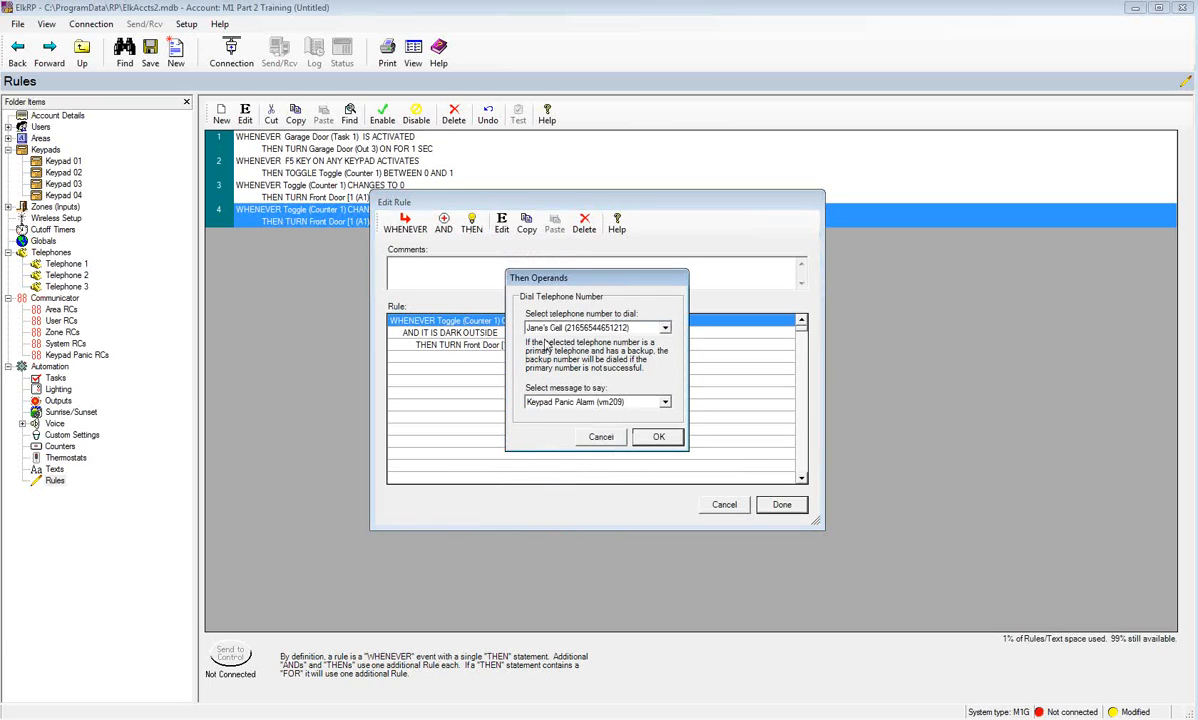
pyautogui.click(663, 402)
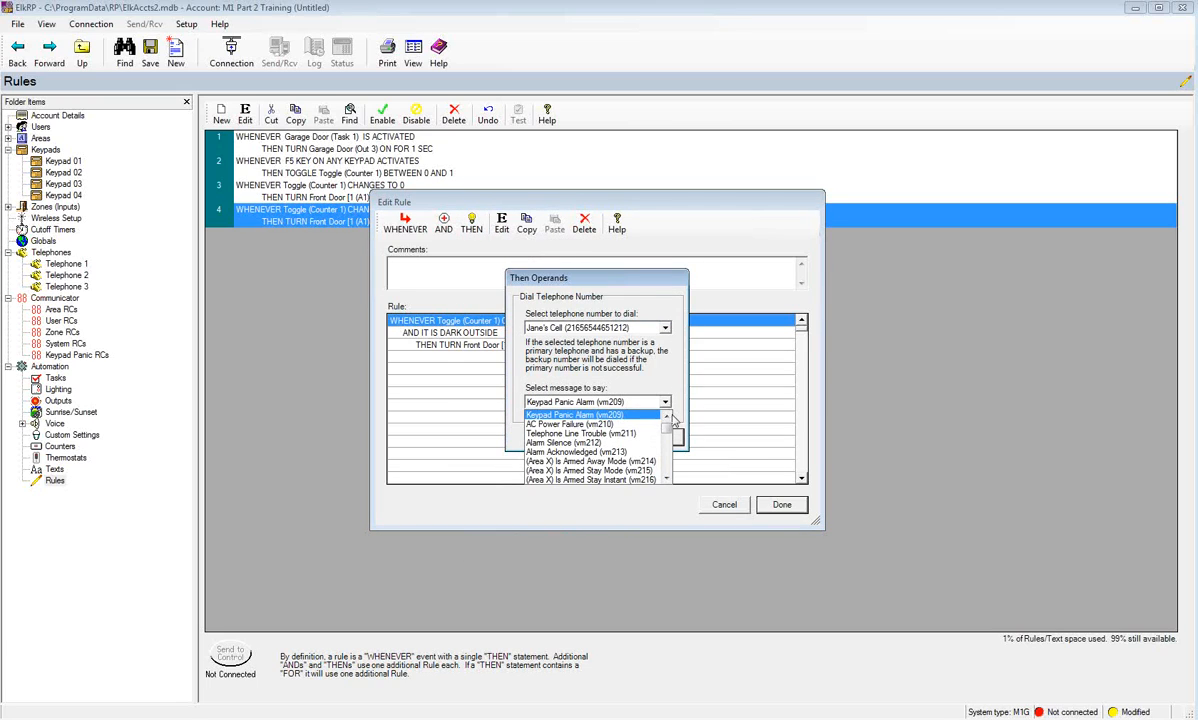
pyautogui.moveTo(666, 426); pyautogui.dragTo(670, 443)
pyautogui.click(555, 414)
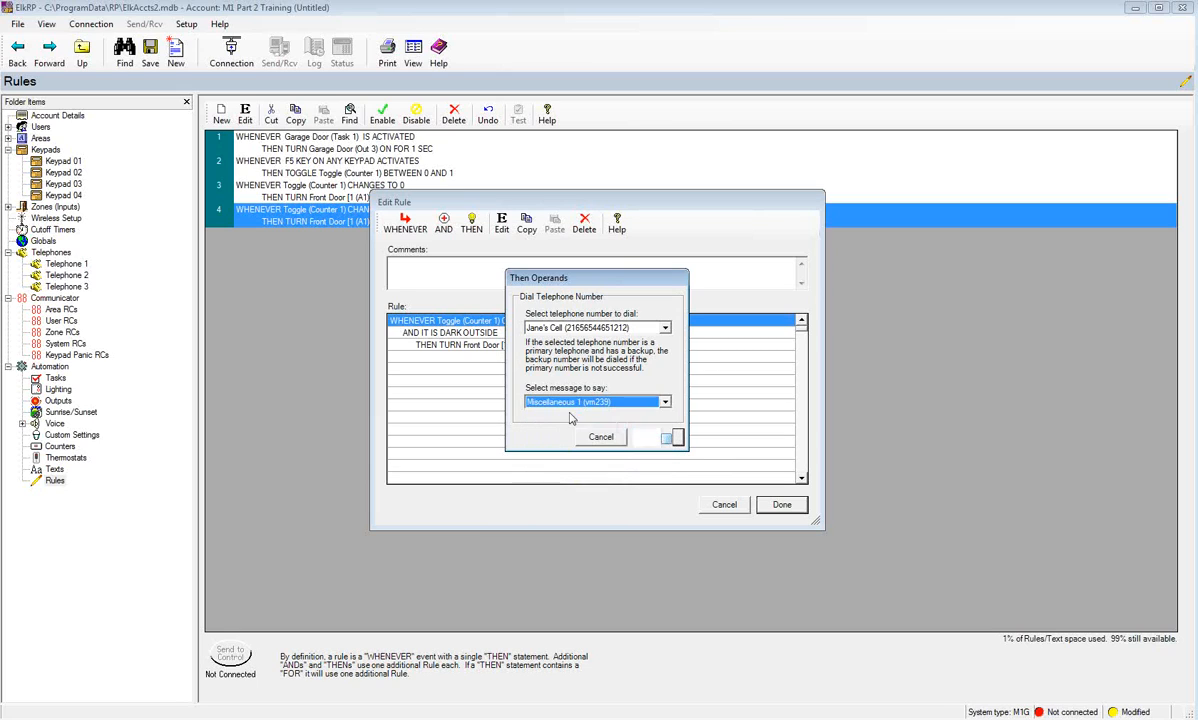
pyautogui.click(660, 438)
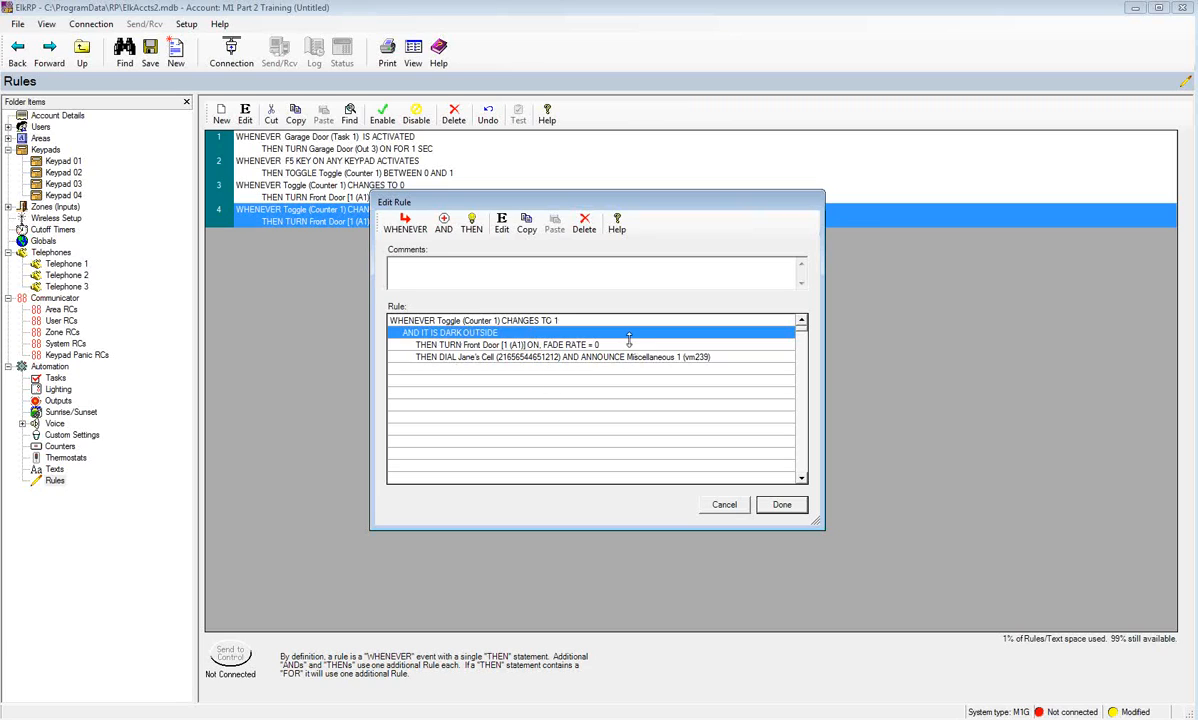
pyautogui.click(781, 506)
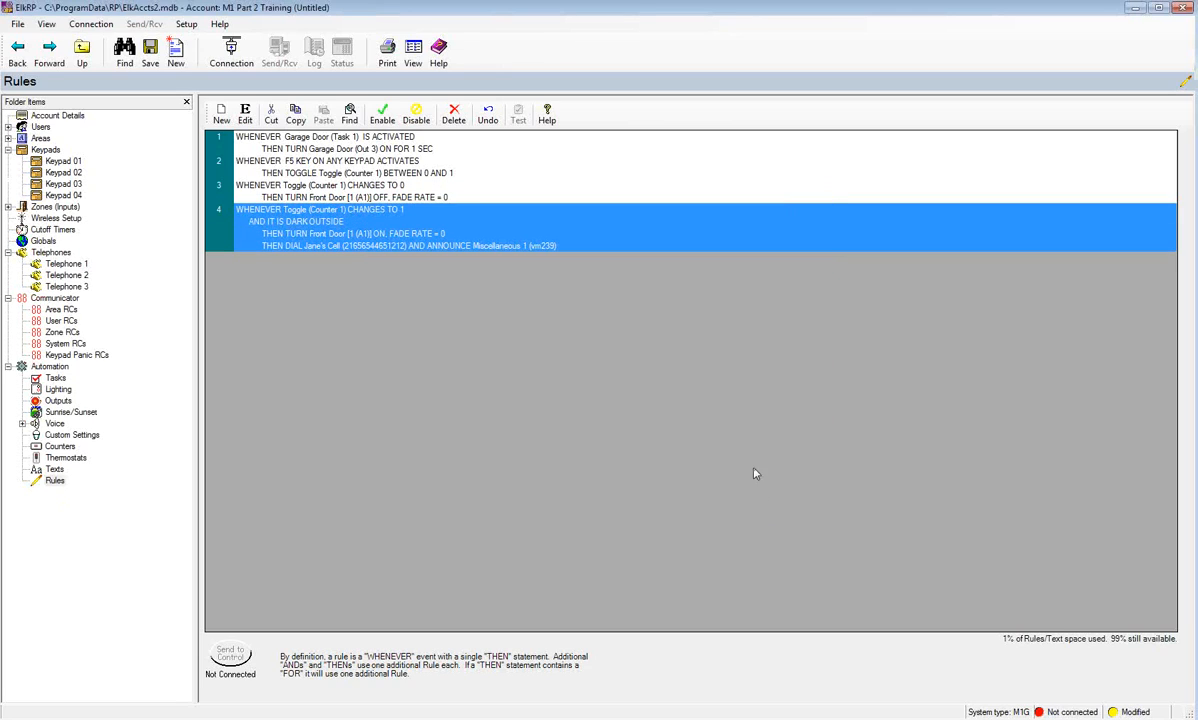
# - Create rule 5 with the trigger Any Alarm, any area, turns on
pyautogui.click(222, 117)
pyautogui.click(419, 230)
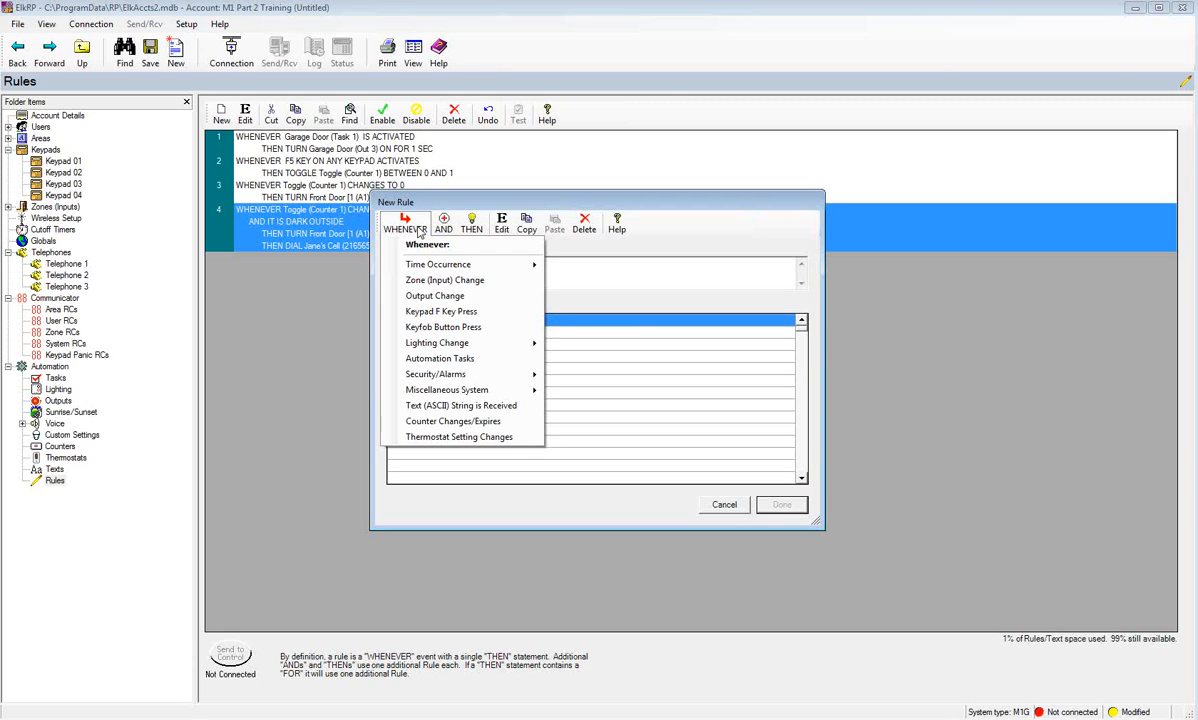
pyautogui.moveTo(438, 264)
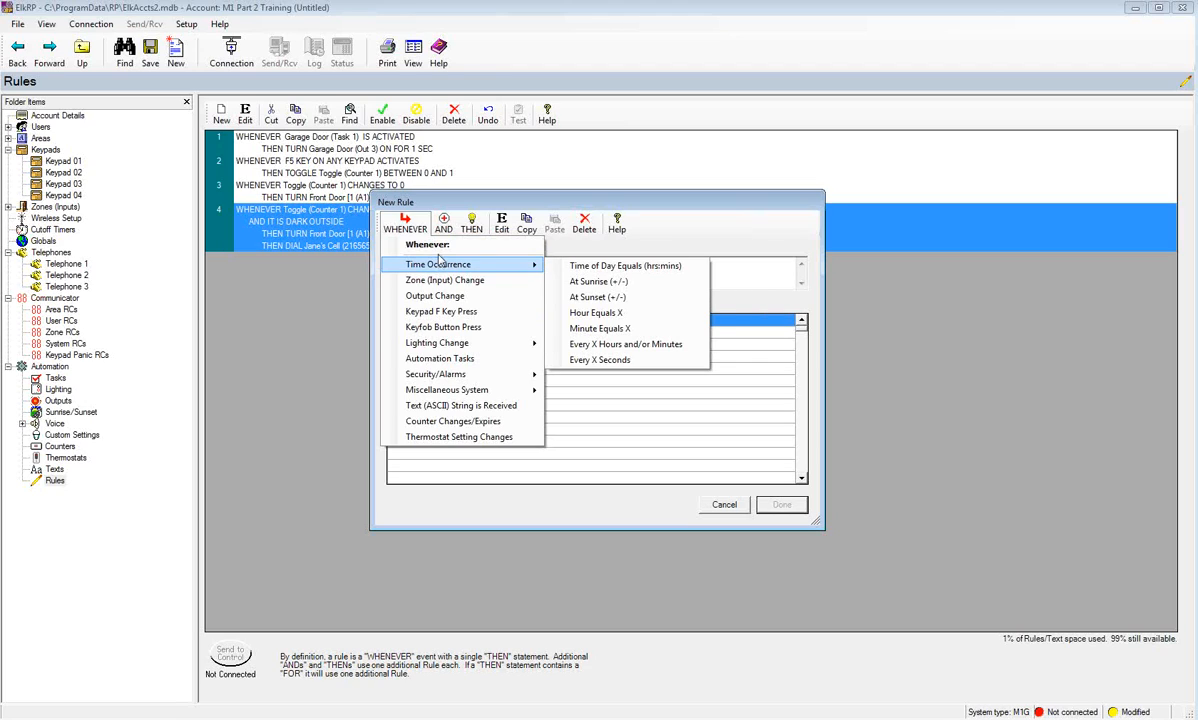
pyautogui.click(404, 224)
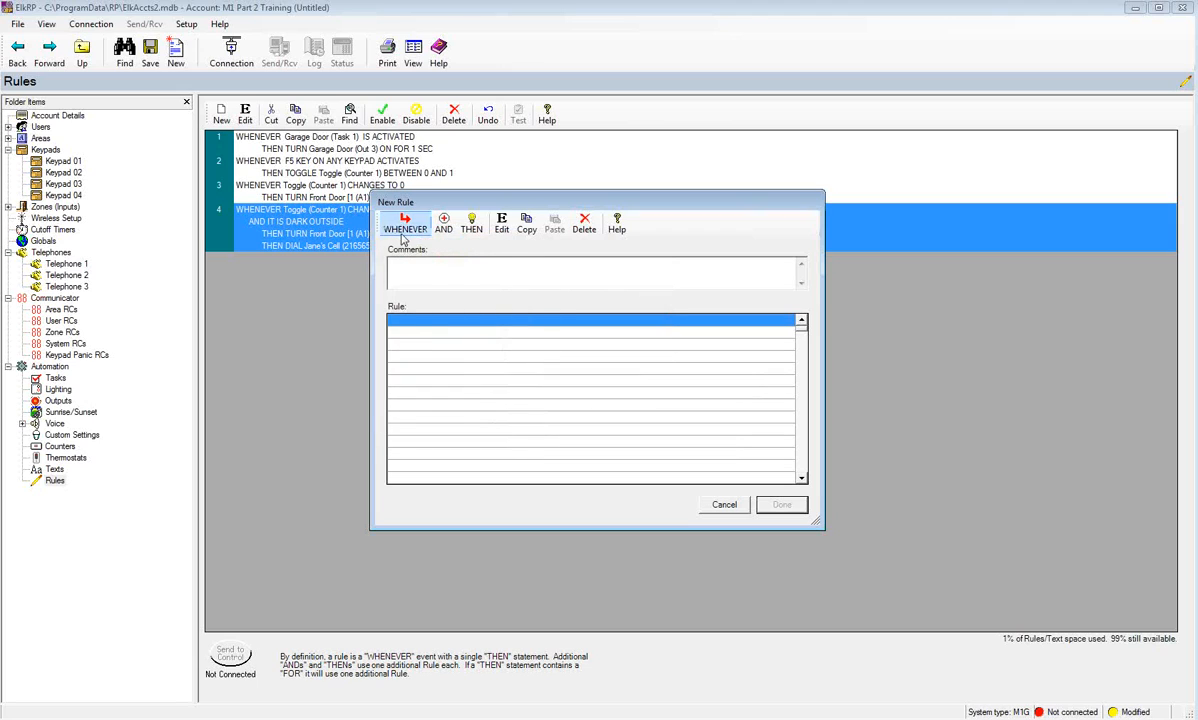
pyautogui.click(404, 224)
pyautogui.moveTo(437, 374)
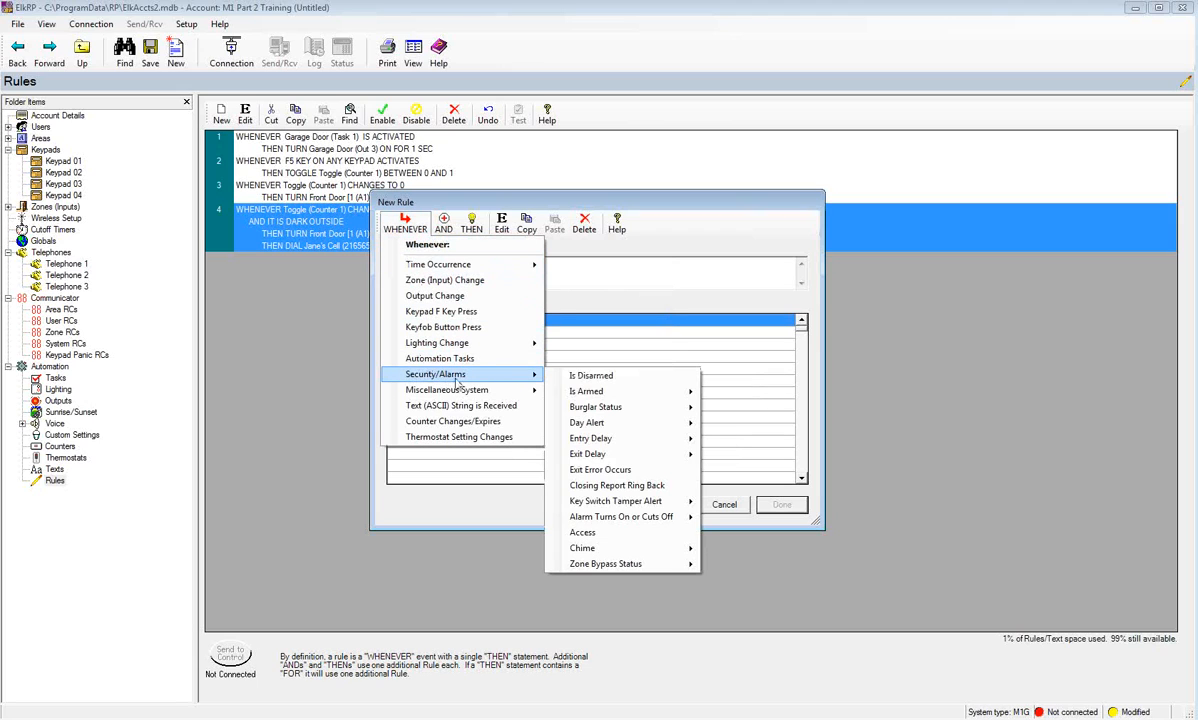
pyautogui.moveTo(640, 520)
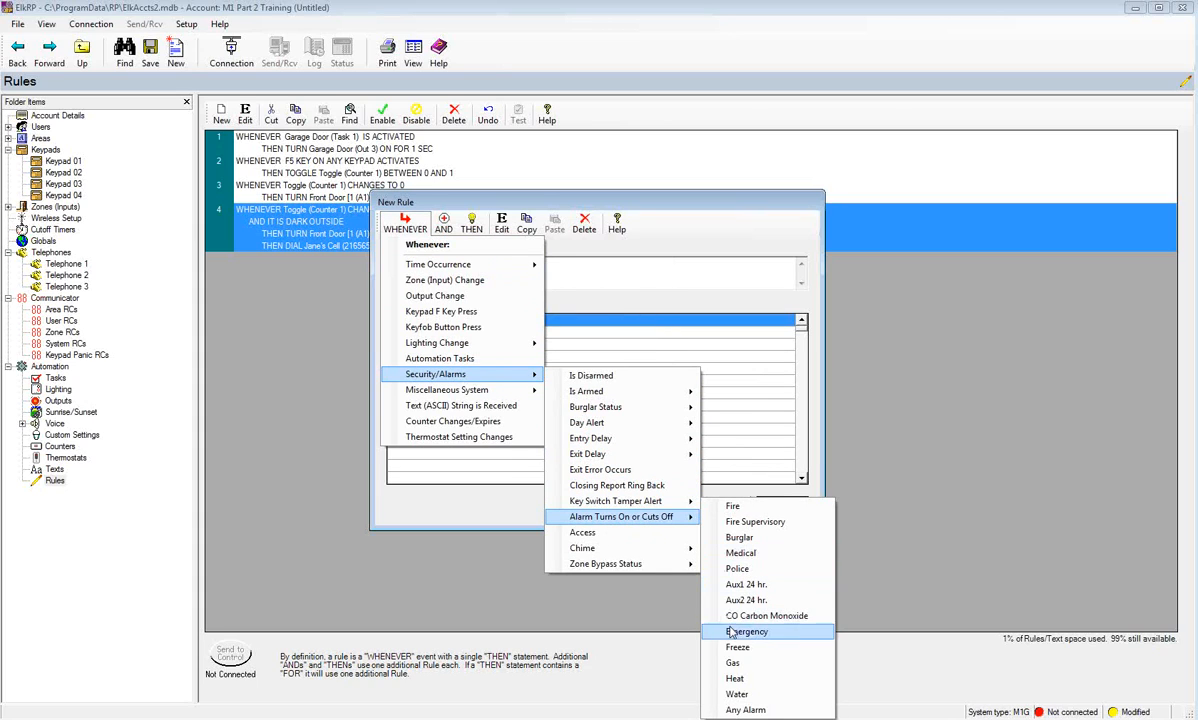
pyautogui.click(740, 710)
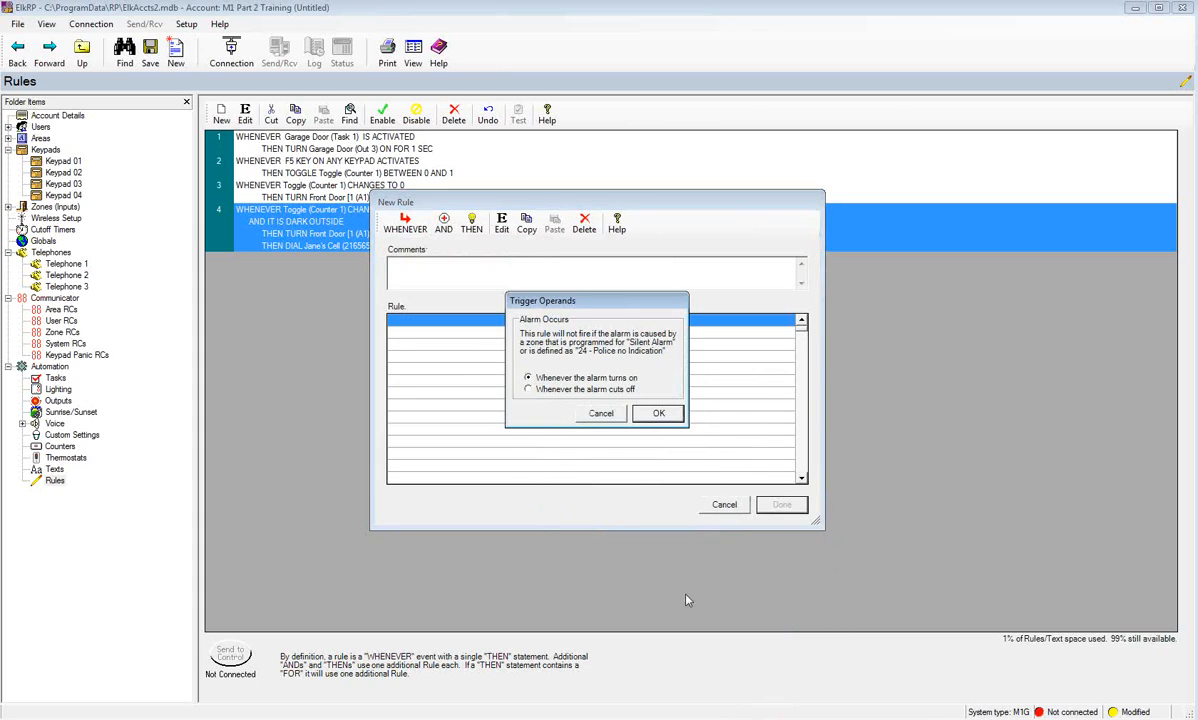
pyautogui.click(659, 414)
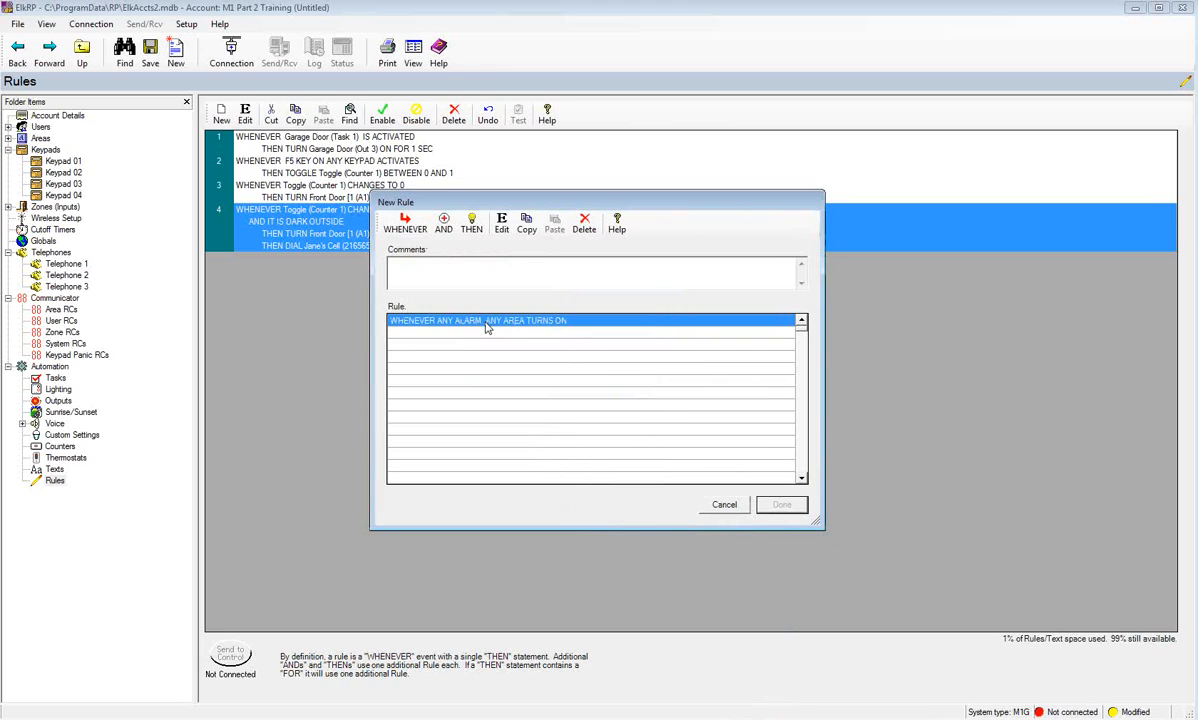
pyautogui.click(472, 226)
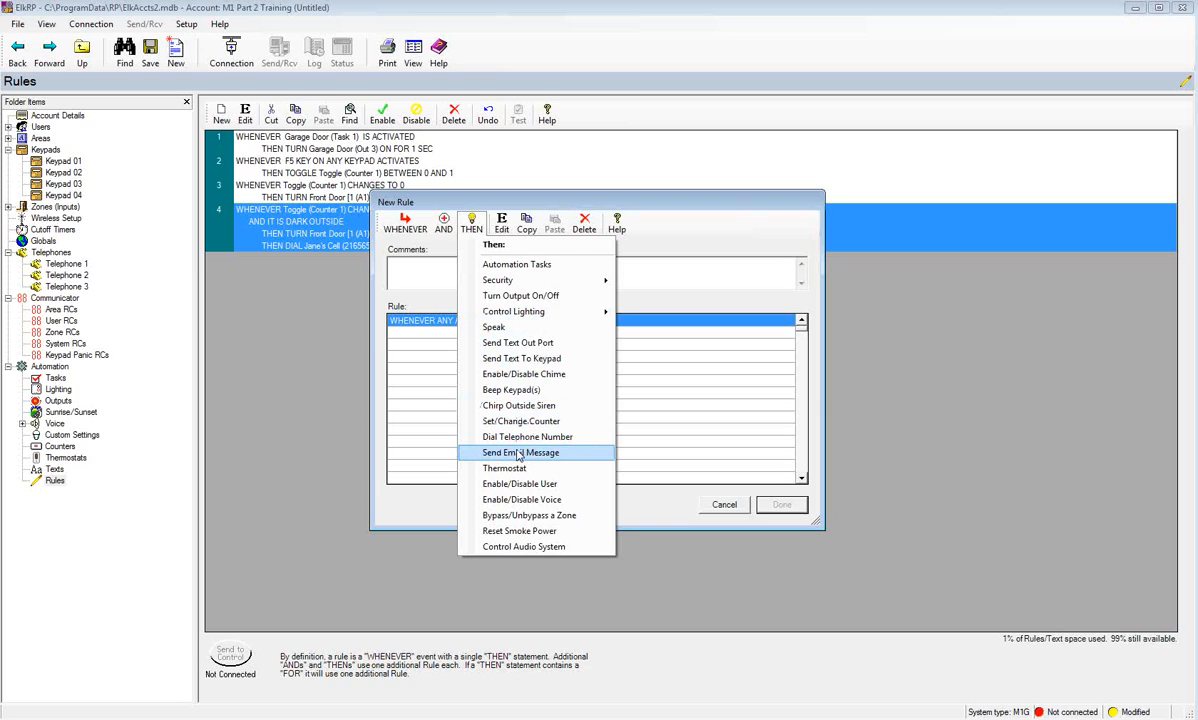
# - Have rule 5 dial the cell phone announcing Miscellaneous 9 (vm247), and save it
pyautogui.click(488, 434)
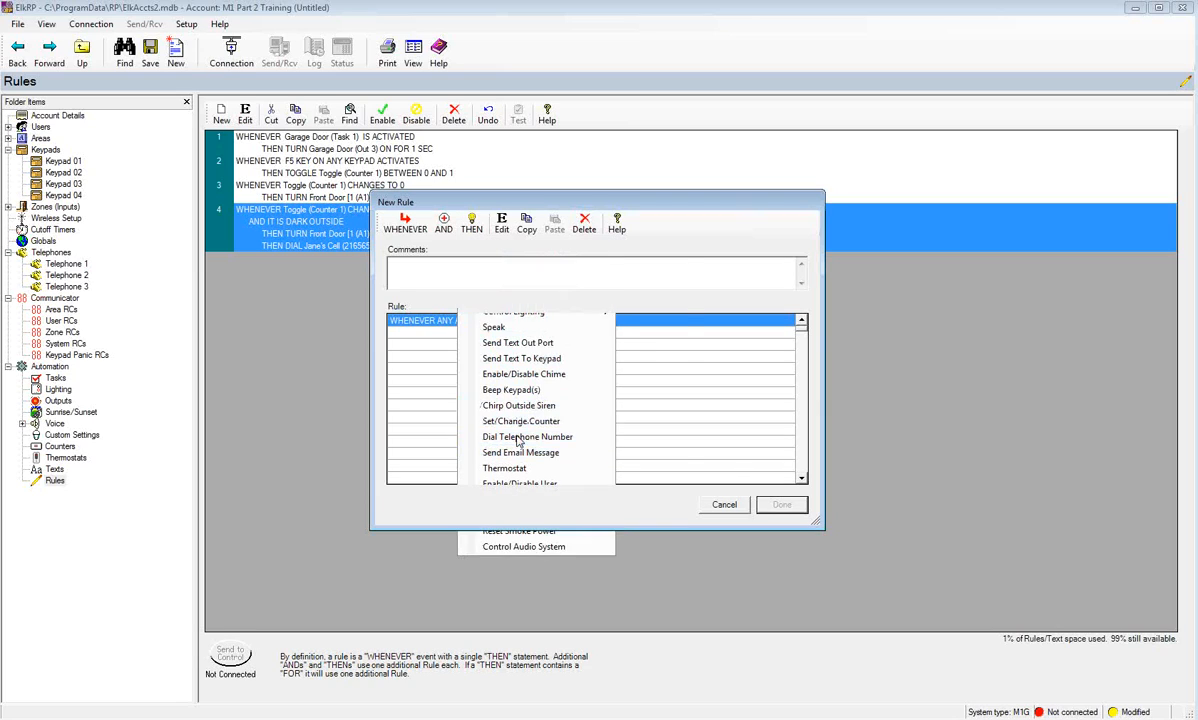
pyautogui.click(665, 402)
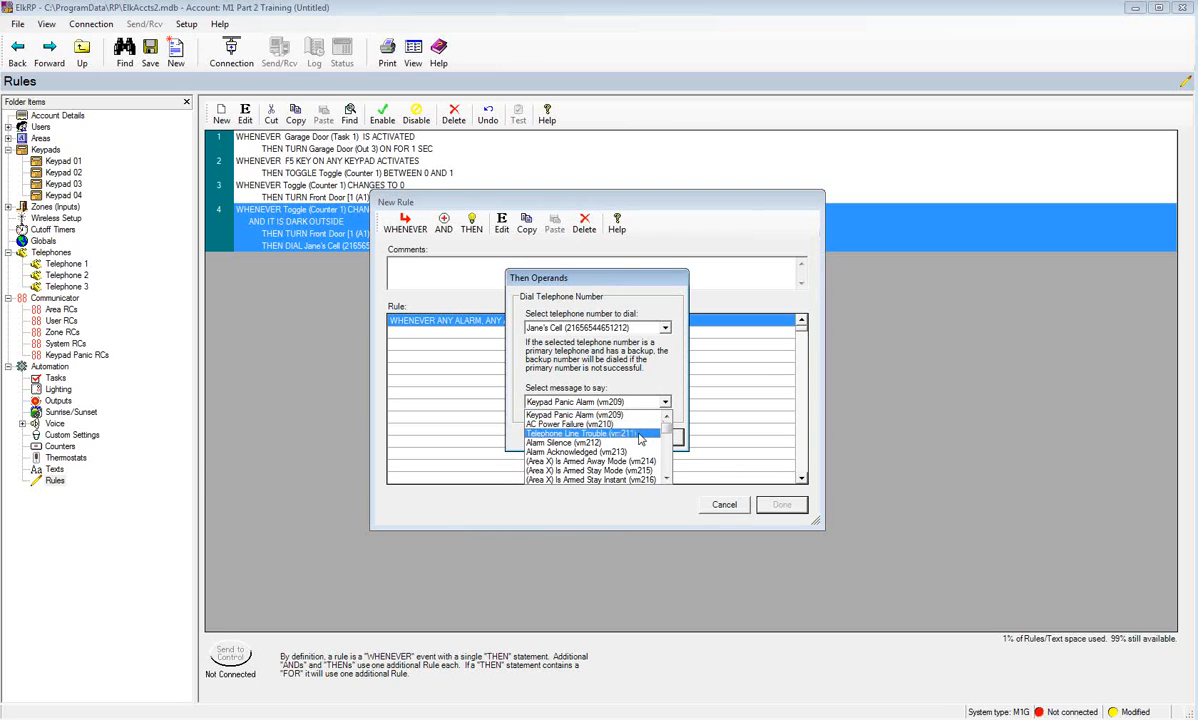
pyautogui.scroll(-3, 640, 440)
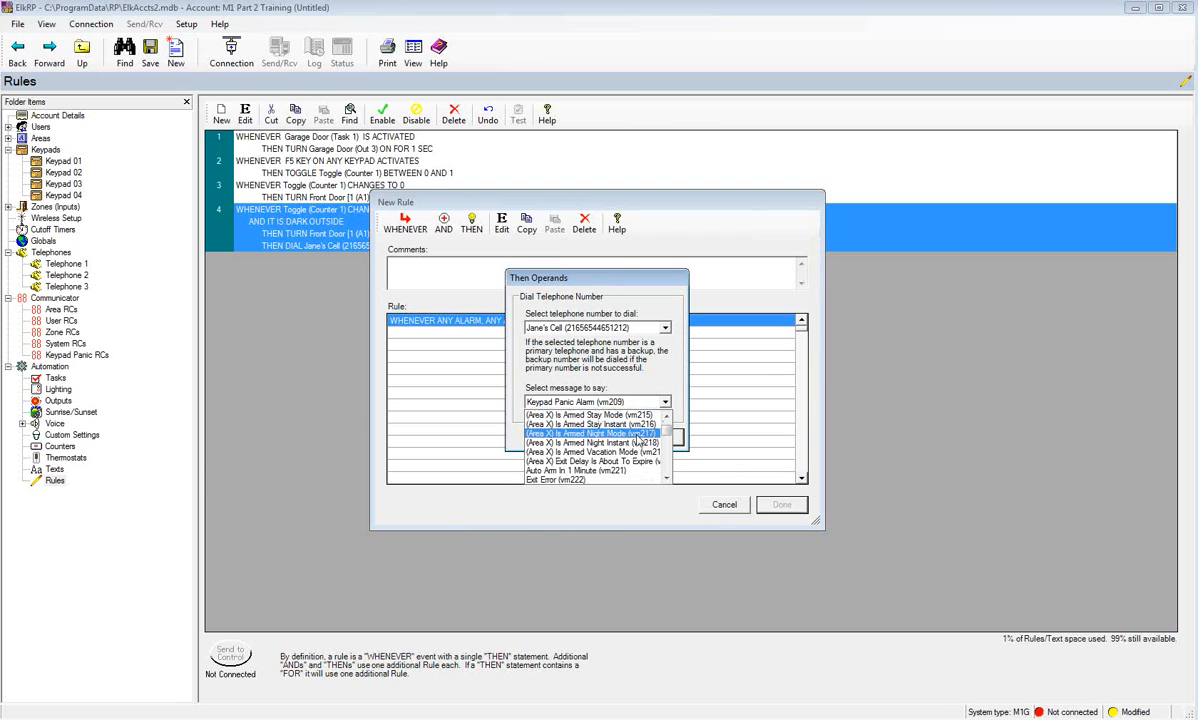
pyautogui.scroll(-3, 638, 440)
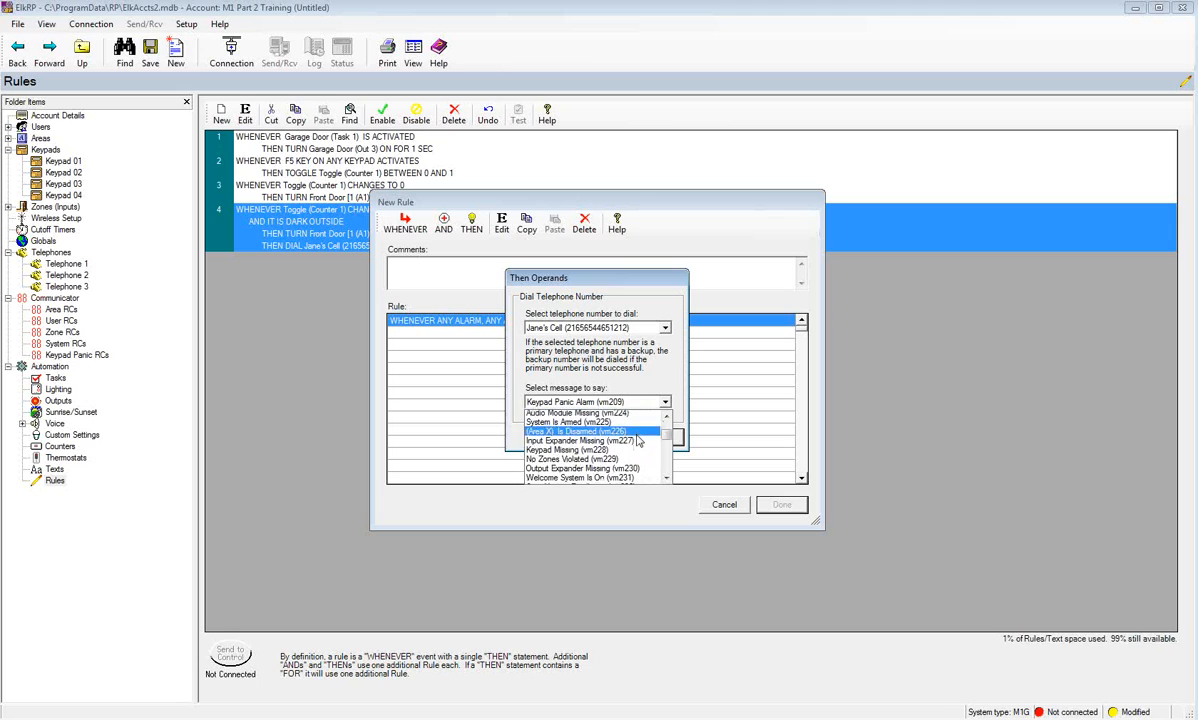
pyautogui.scroll(-1, 638, 441)
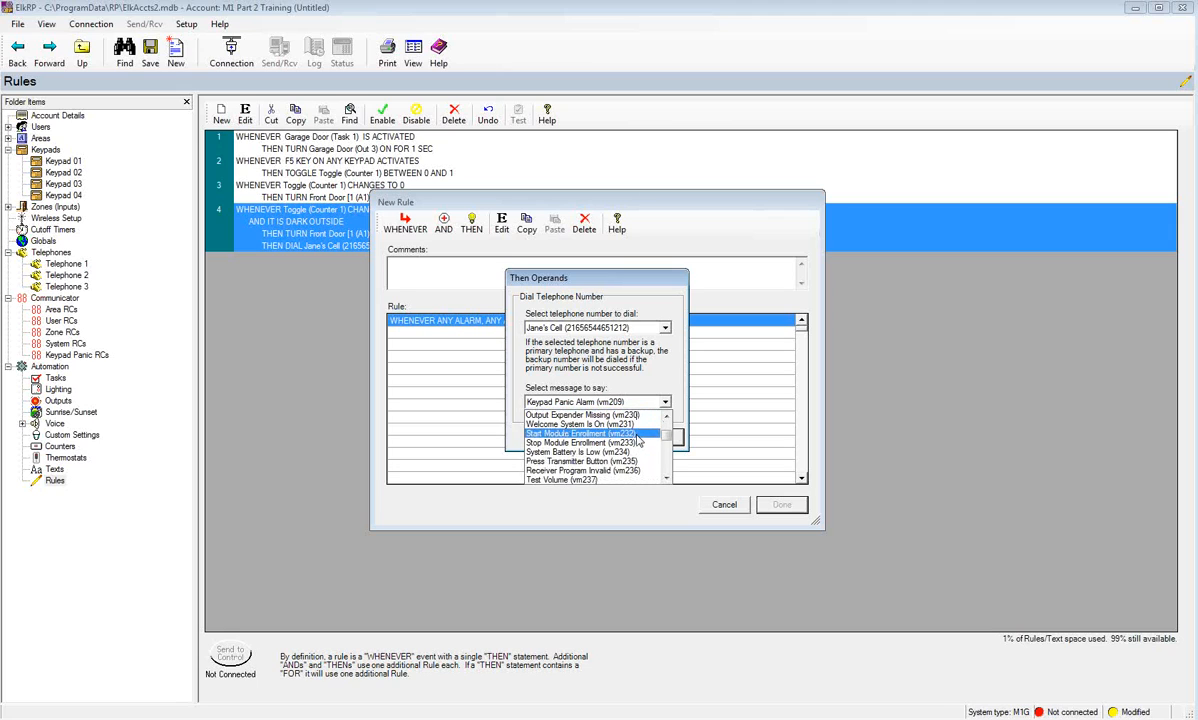
pyautogui.scroll(-4, 638, 441)
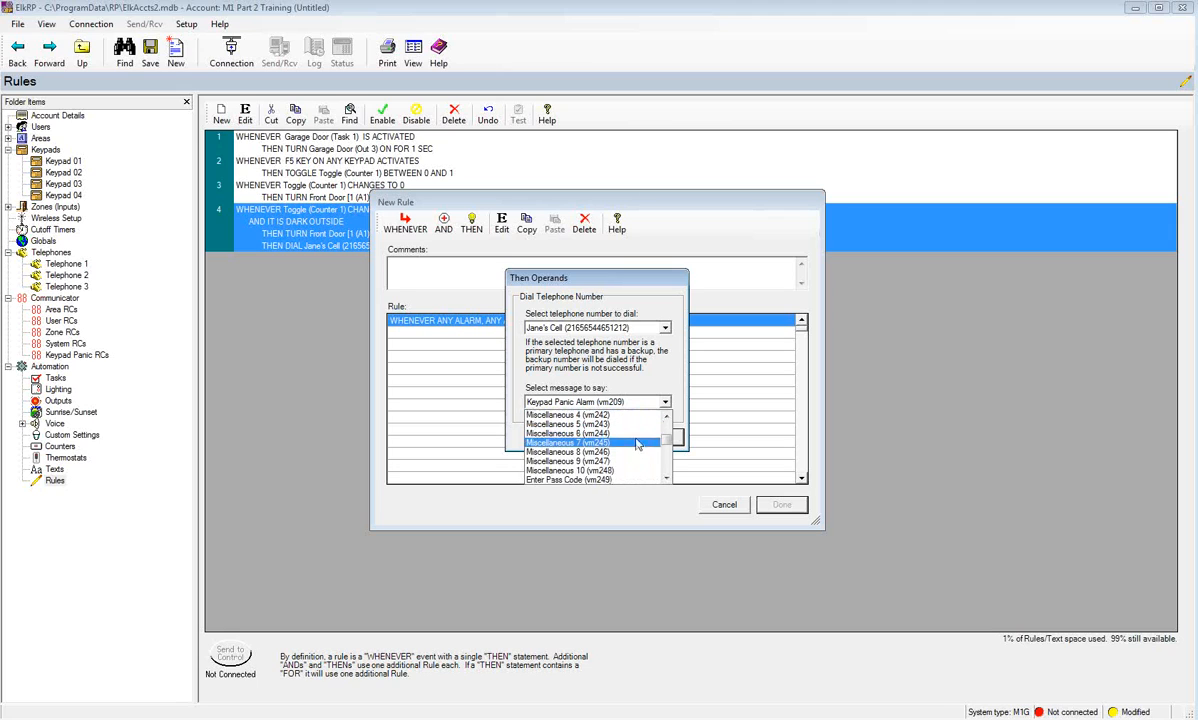
pyautogui.click(625, 461)
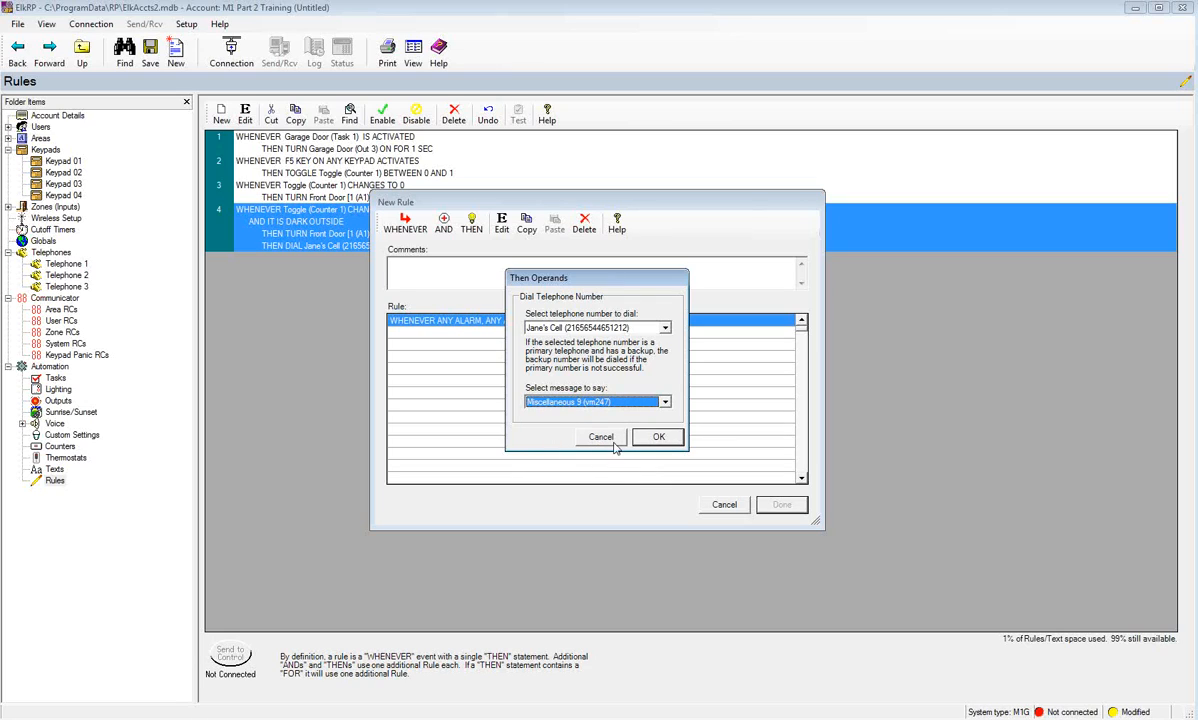
pyautogui.click(658, 438)
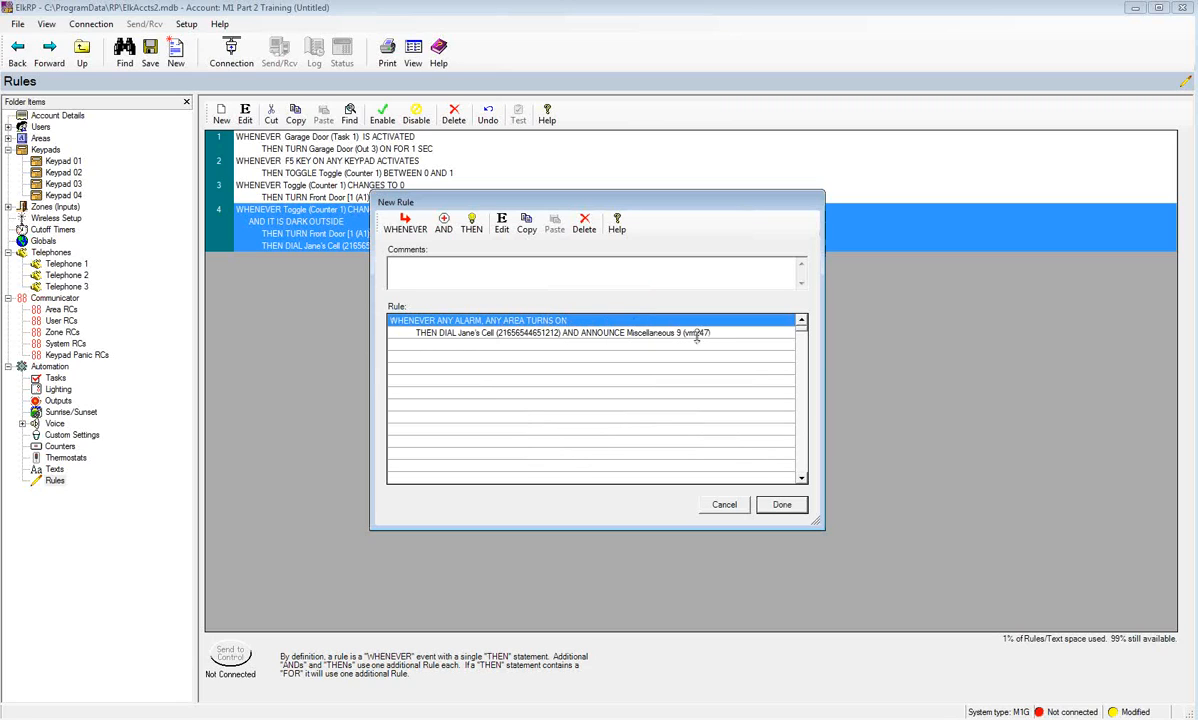
pyautogui.click(781, 505)
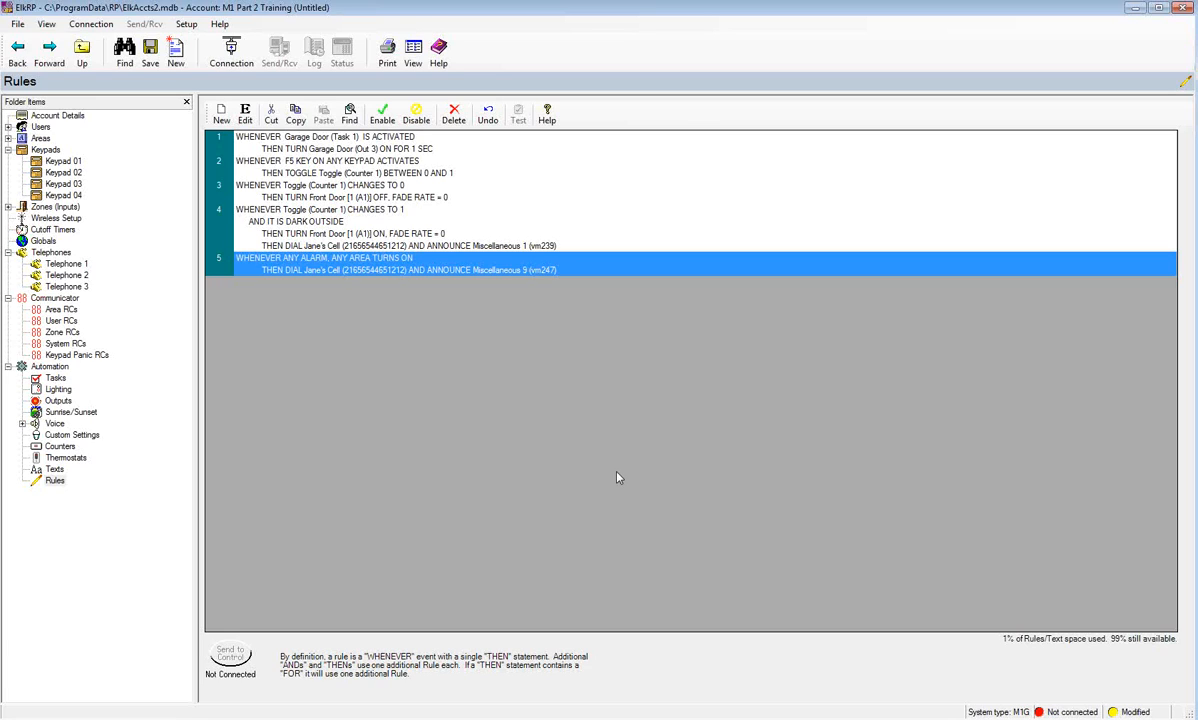
pyautogui.moveTo(328, 719)
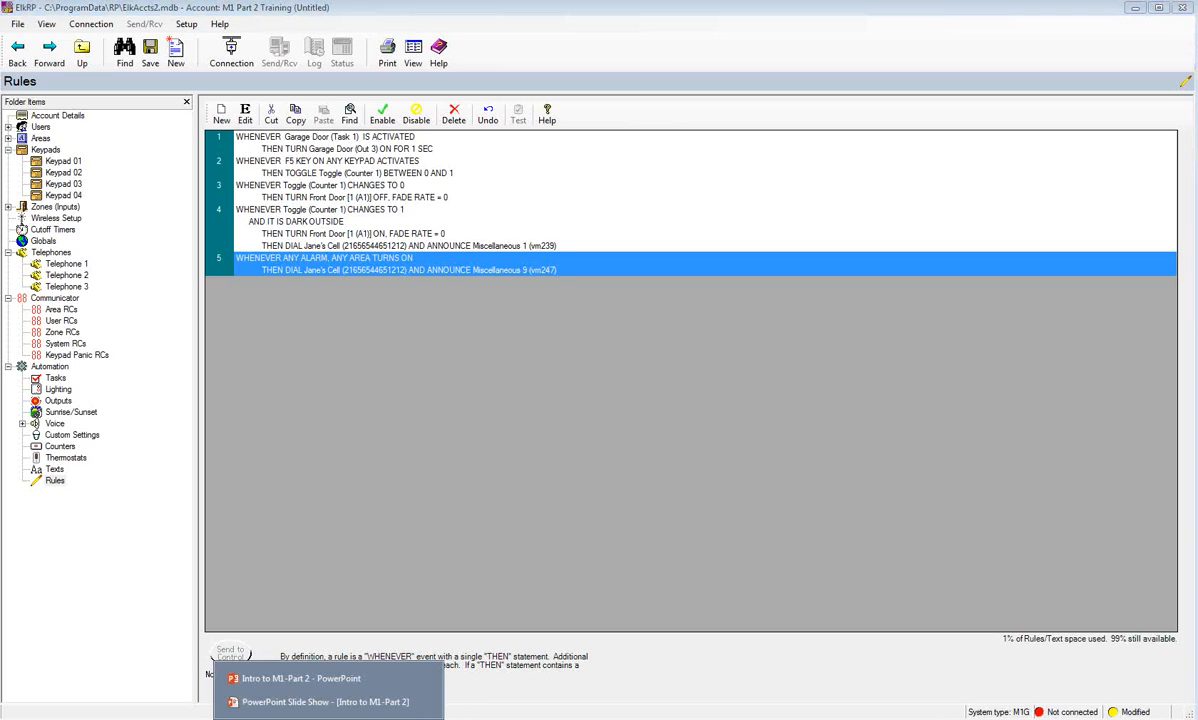
# - Switch back to PowerPoint and advance to slide 4, 'Thanks for attending!'
pyautogui.click(283, 676)
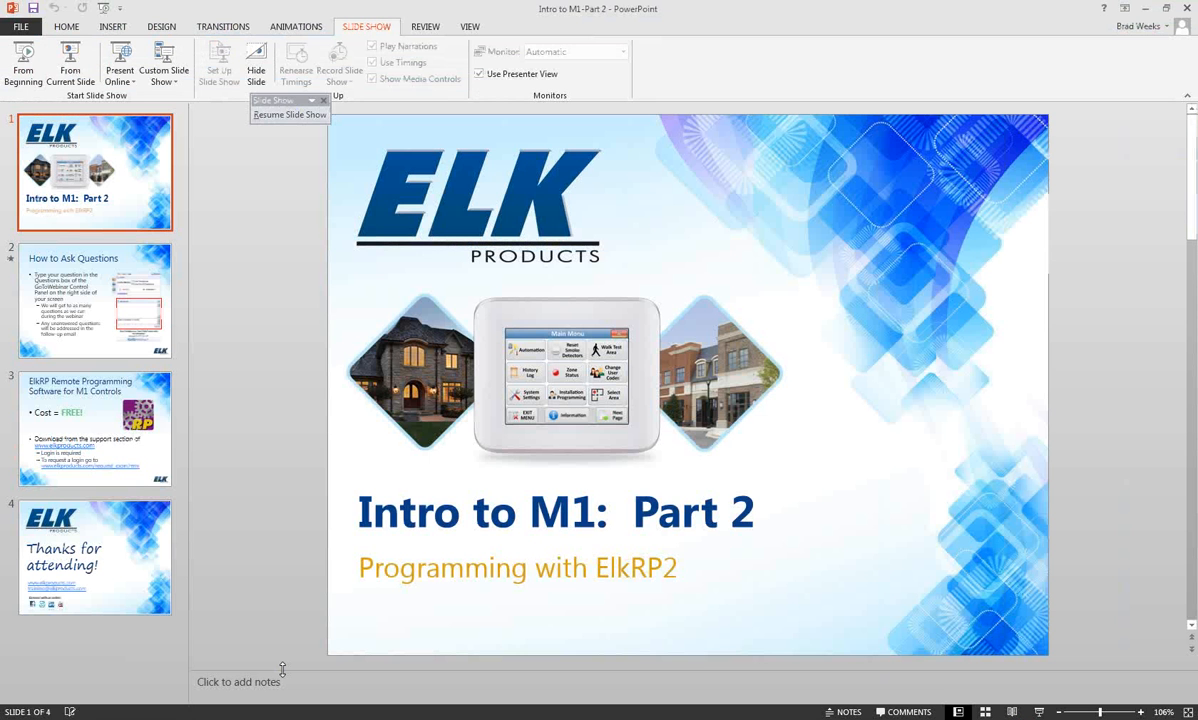
pyautogui.press('Down')
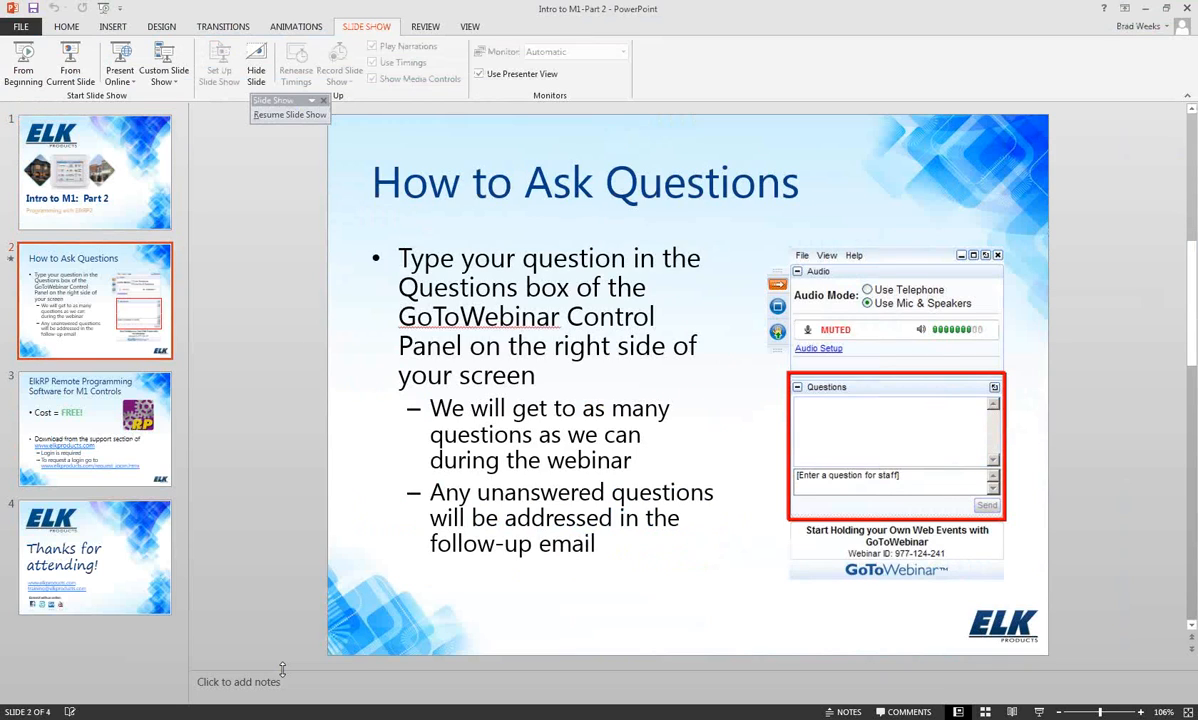
pyautogui.press('Down')
pyautogui.press('Down')
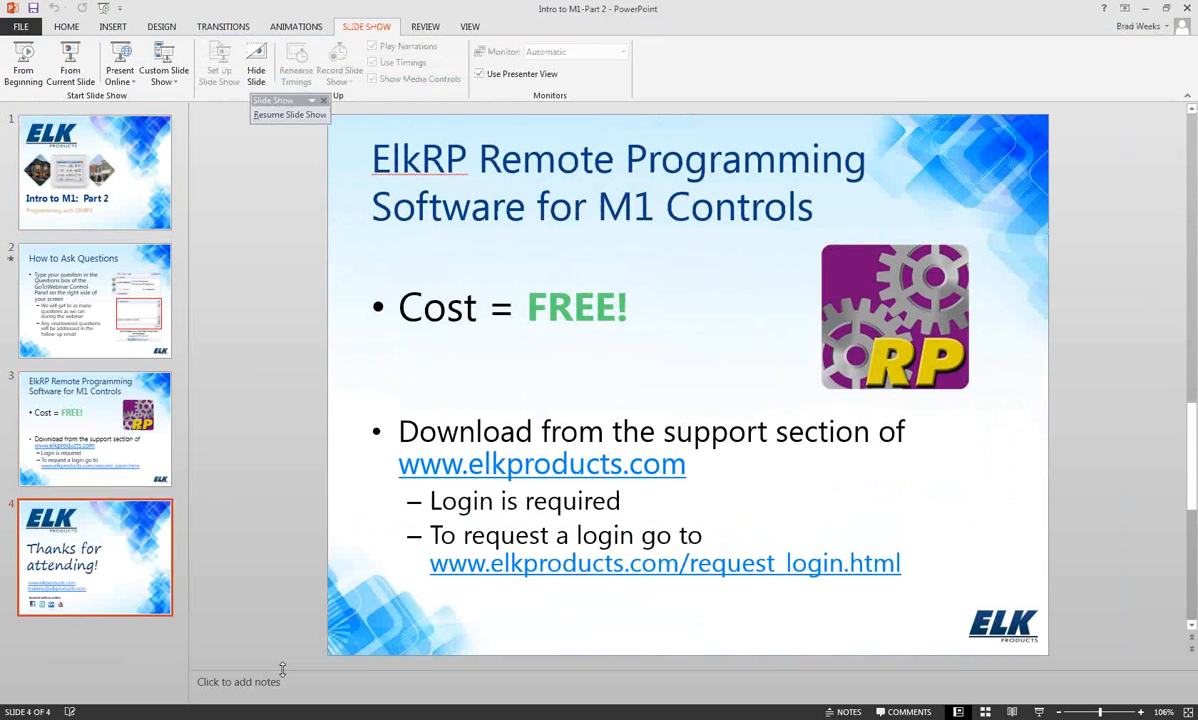